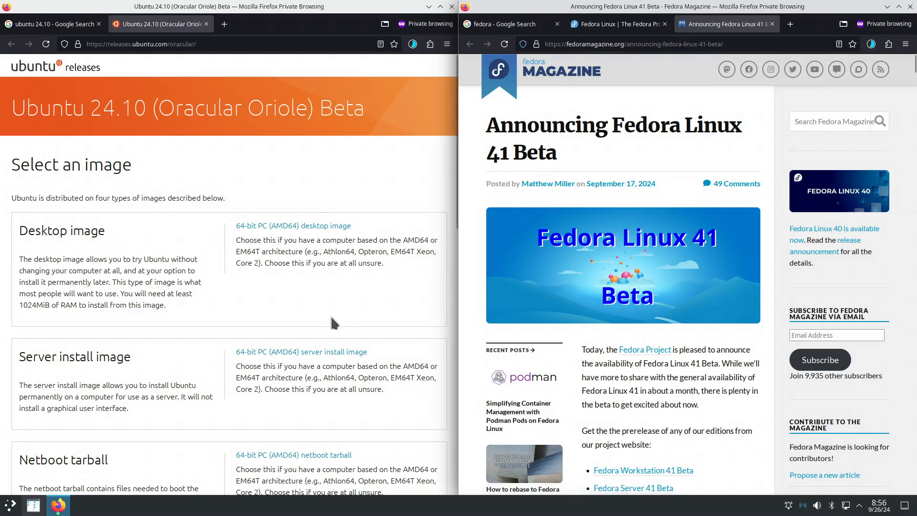
- Scroll to the Ubuntu 24.10 beta file table and the Fedora 41 Beta edition links
scroll(337, 297, "down", 8)
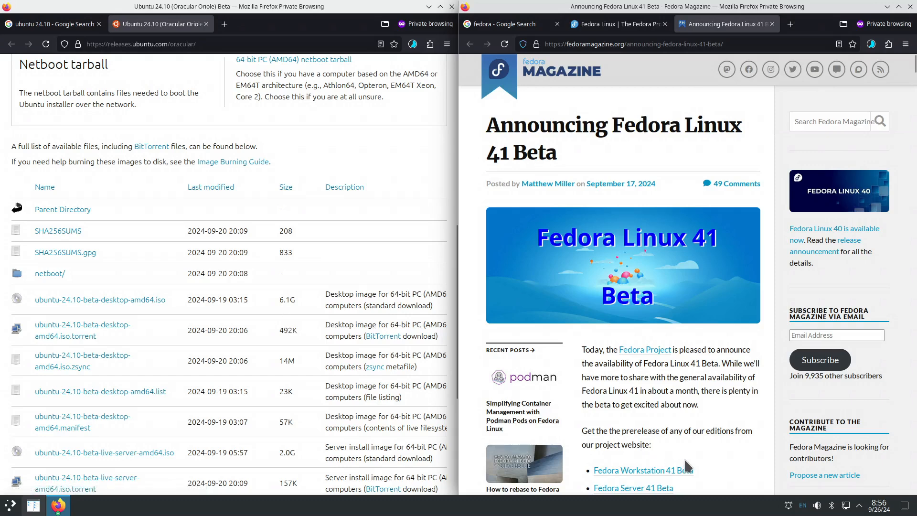
scroll(635, 408, "down", 2)
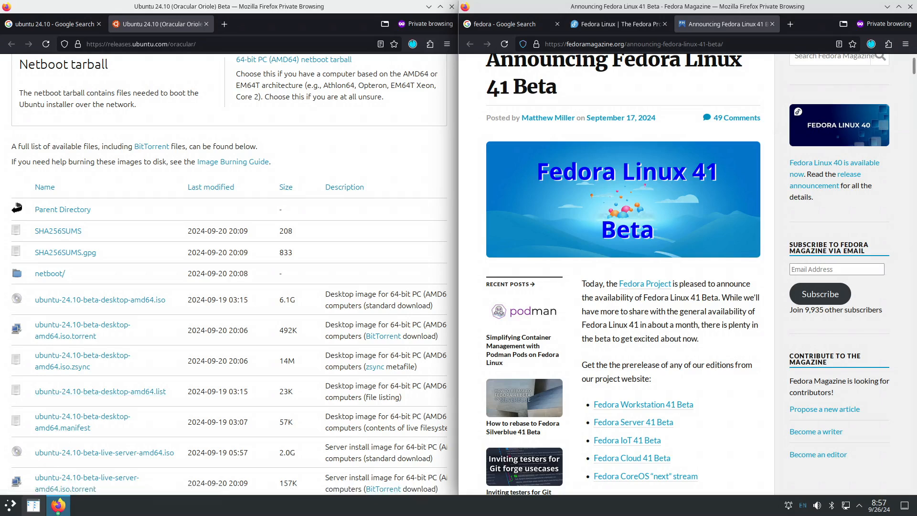
- Launch Virtual Machine Manager and start a new VM from local install media
left_click(9, 505)
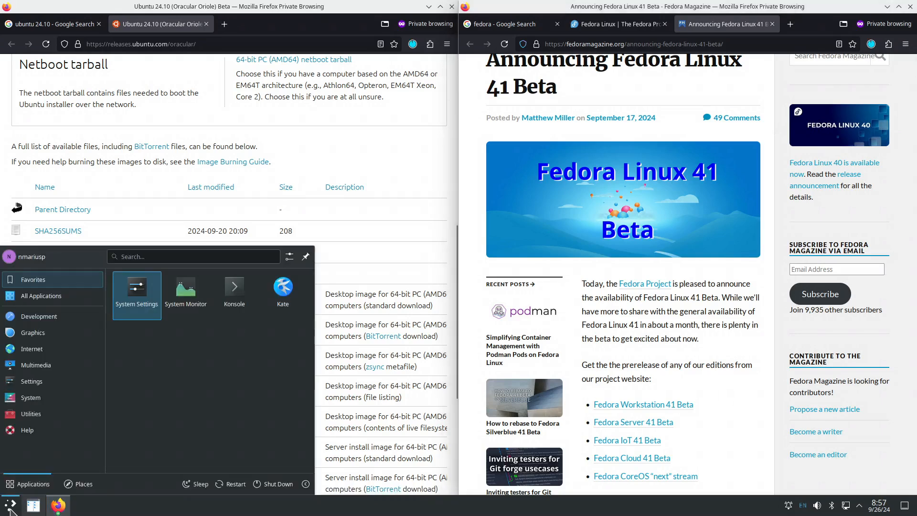
left_click(9, 505)
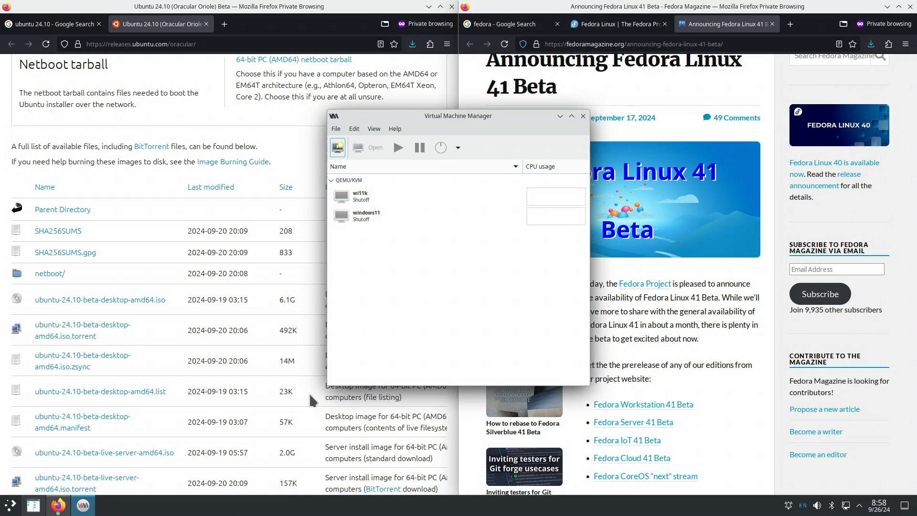
left_click(336, 129)
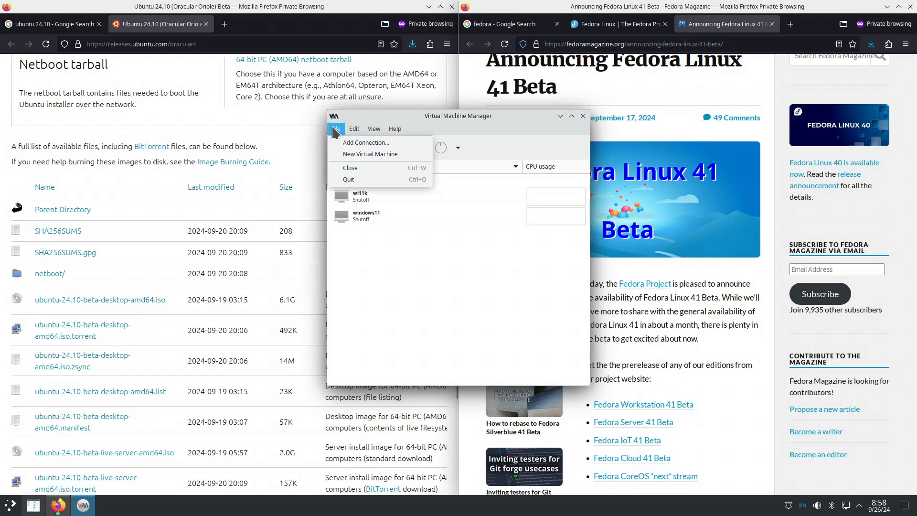
left_click(362, 154)
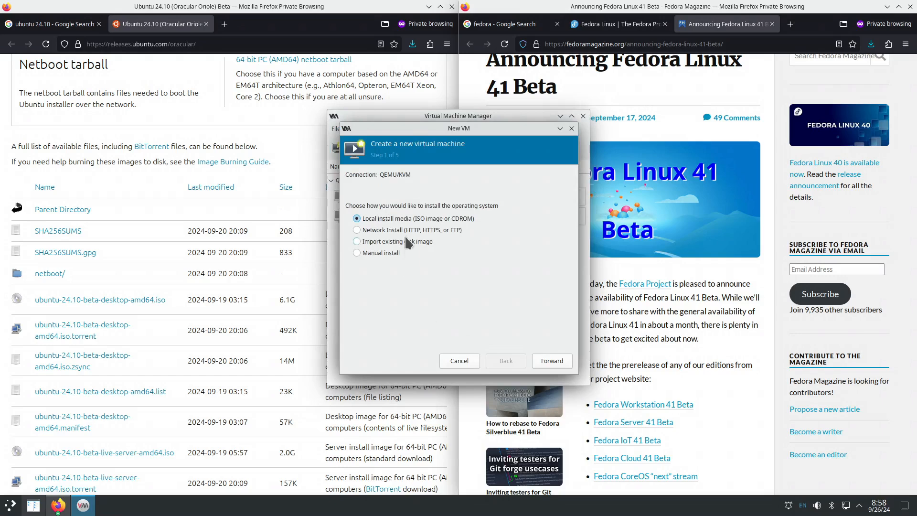
left_click(552, 364)
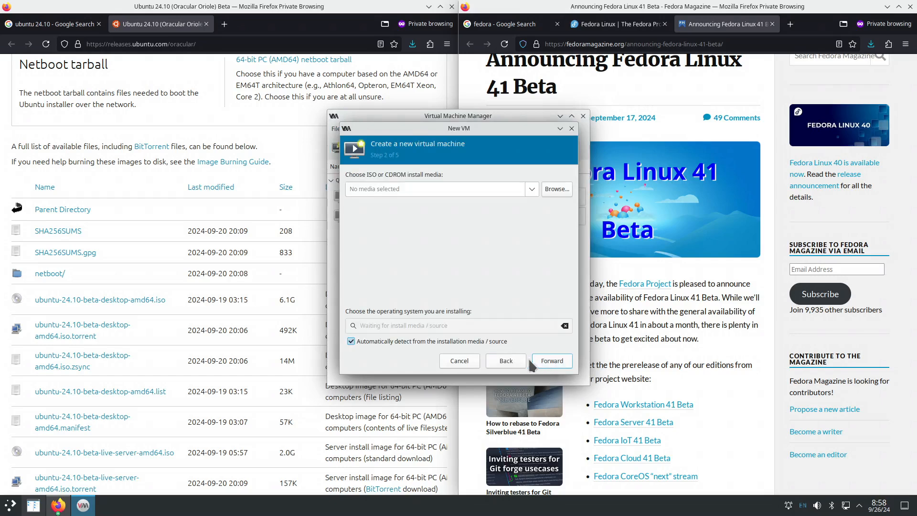
- Use ubuntu-24.10-beta-desktop-amd64.iso from the to_delete_iso pool as install media
left_click(554, 193)
left_click(319, 186)
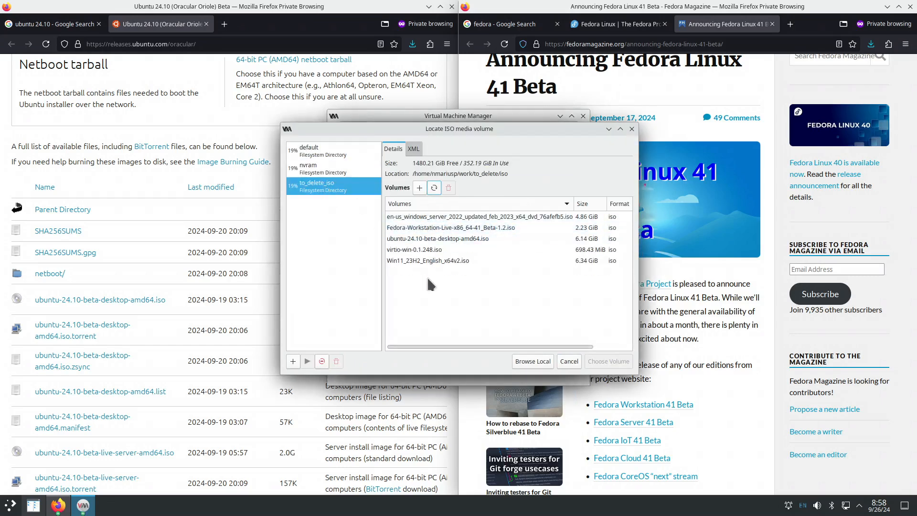
left_click(435, 239)
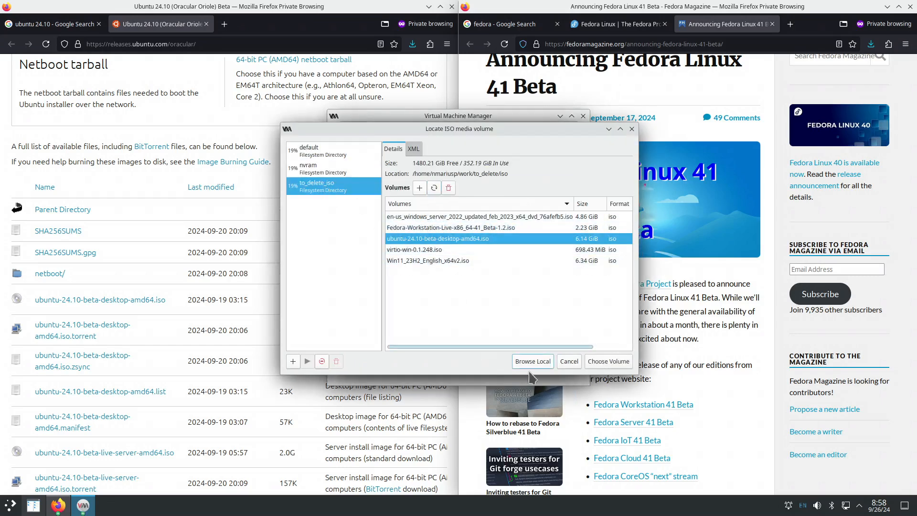
left_click(607, 363)
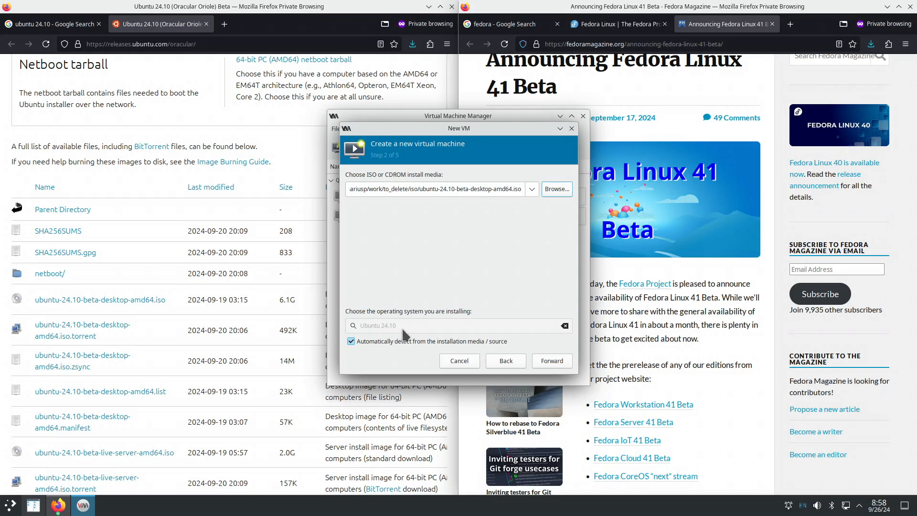
- Allocate 8024 MiB memory, 8 CPUs and a 200 GiB disk
left_click(553, 365)
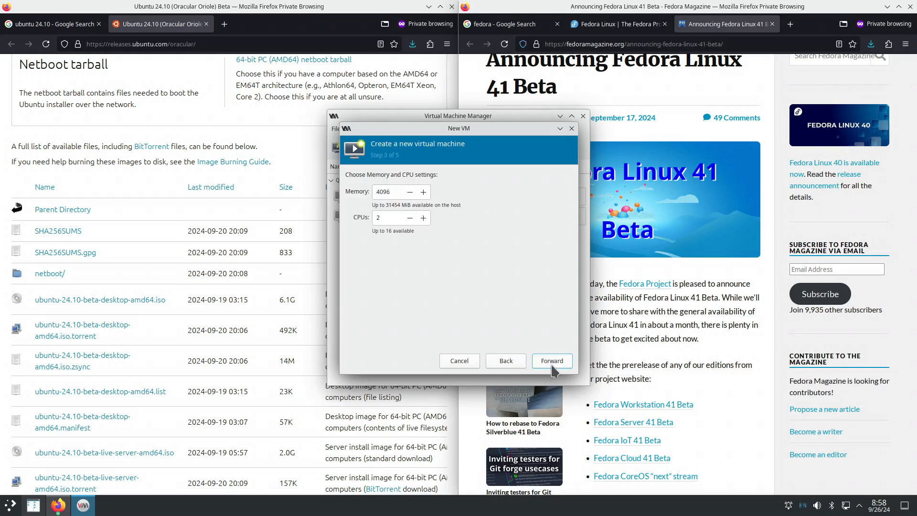
double_click(392, 191)
type("10")
double_click(386, 218)
type("8")
left_click(554, 362)
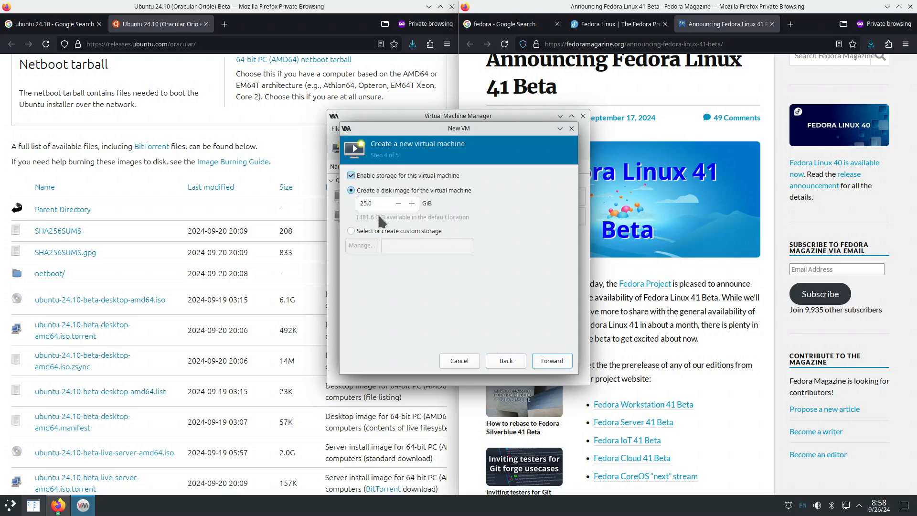
left_click_drag(371, 202, 361, 203)
type("200.")
- Name the VM ubuntu2410 and finish with Customize configuration before install enabled
left_click(554, 363)
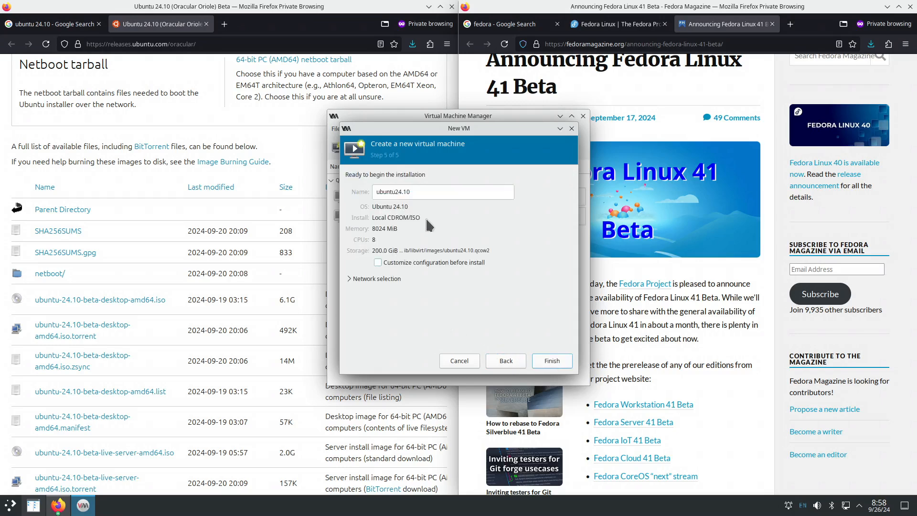
left_click(404, 191)
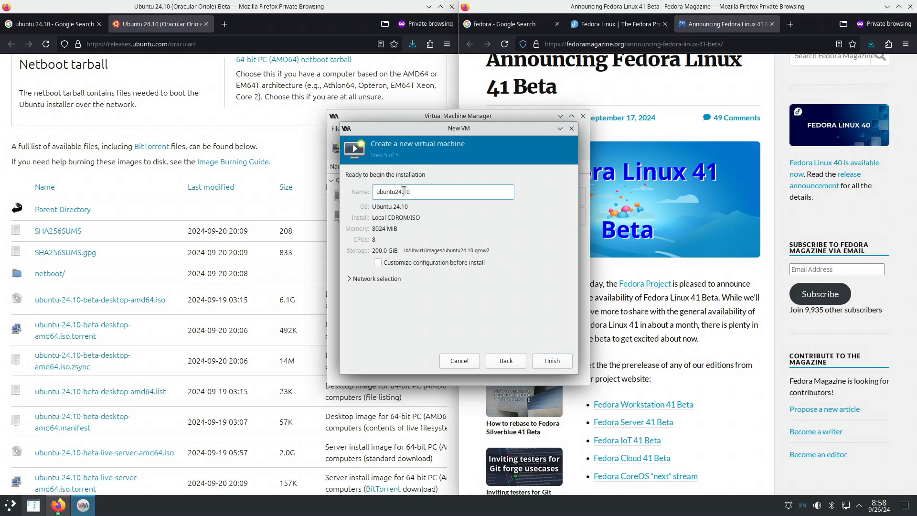
key("BackSpace")
left_click(439, 263)
left_click(563, 367)
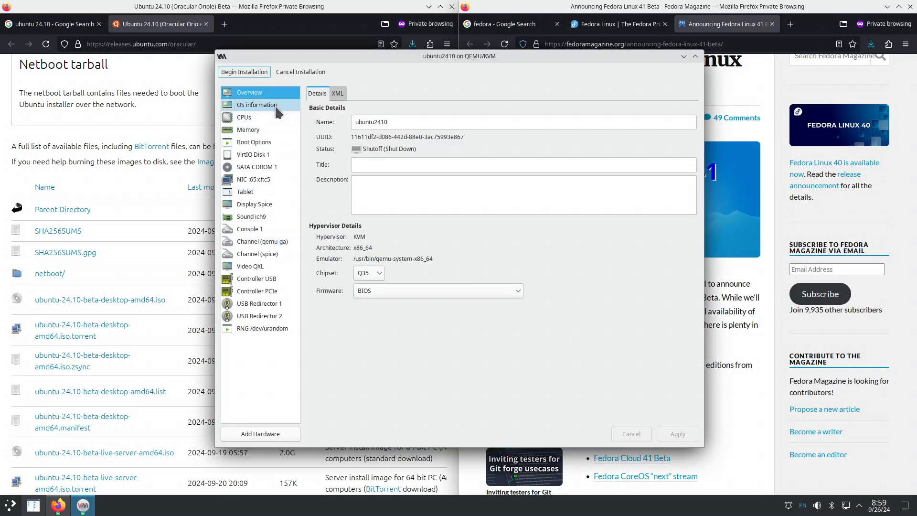
- Apply a manual CPU topology of 1 socket, 8 cores and 1 thread
left_click(258, 105)
left_click(268, 119)
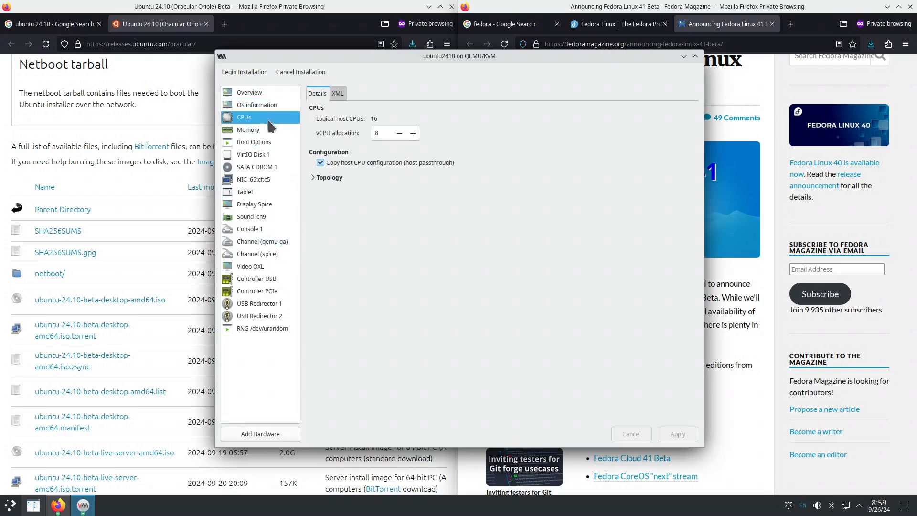
left_click(313, 177)
left_click(326, 187)
left_click_drag(361, 201, 350, 222)
type("1")
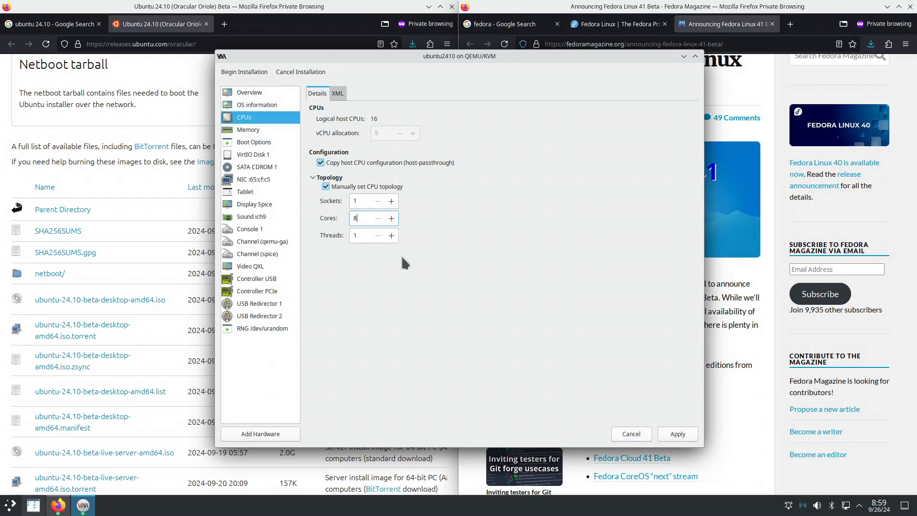
left_click(677, 433)
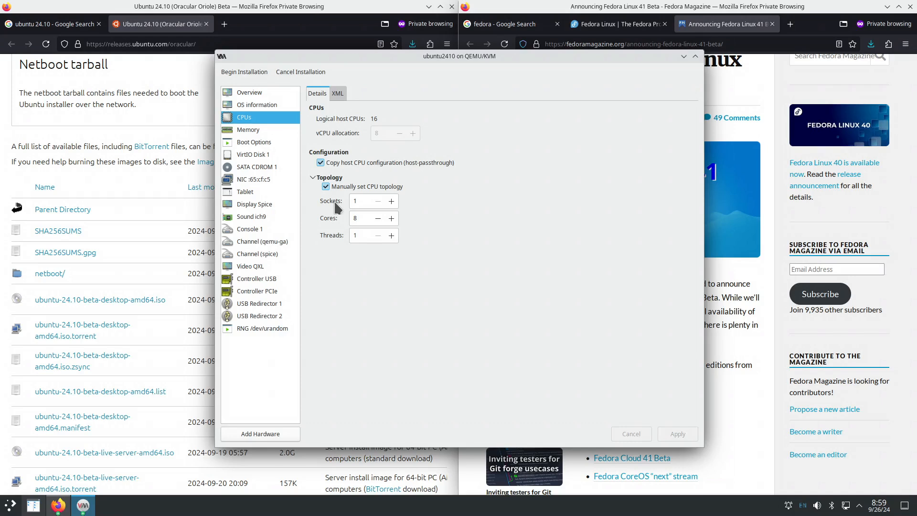
- Review memory, boot, disk, network, CD-ROM and tablet settings, then begin installation
left_click(259, 133)
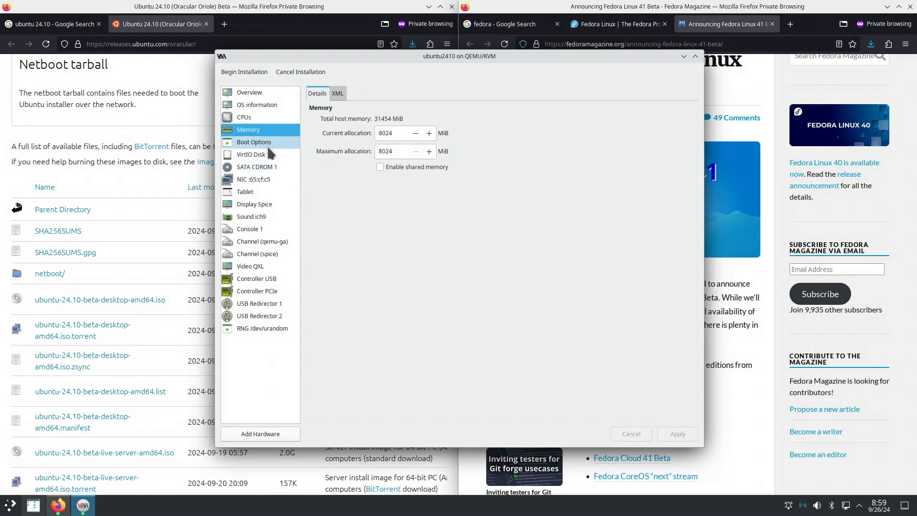
left_click(266, 144)
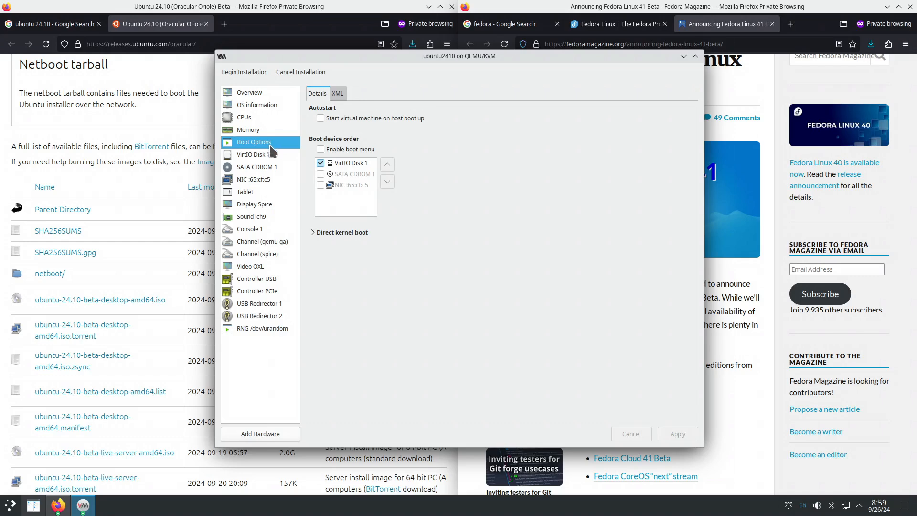
left_click(266, 154)
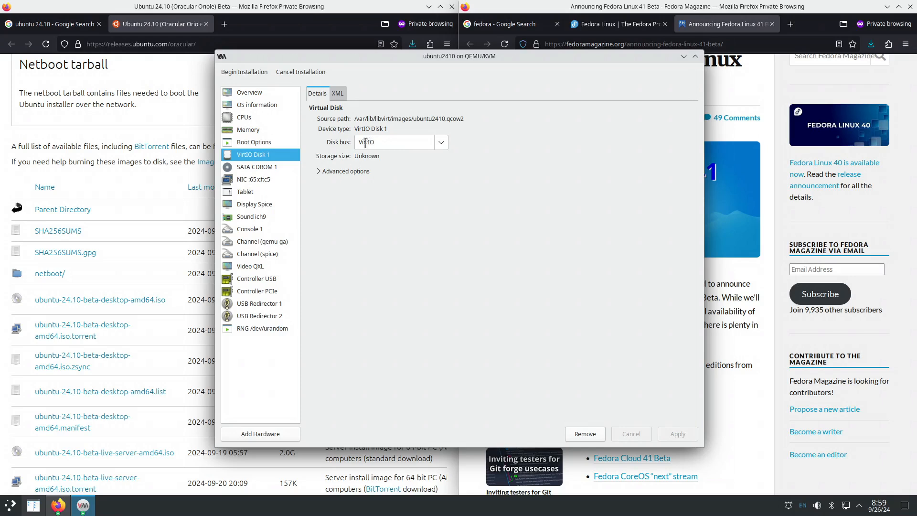
left_click(262, 180)
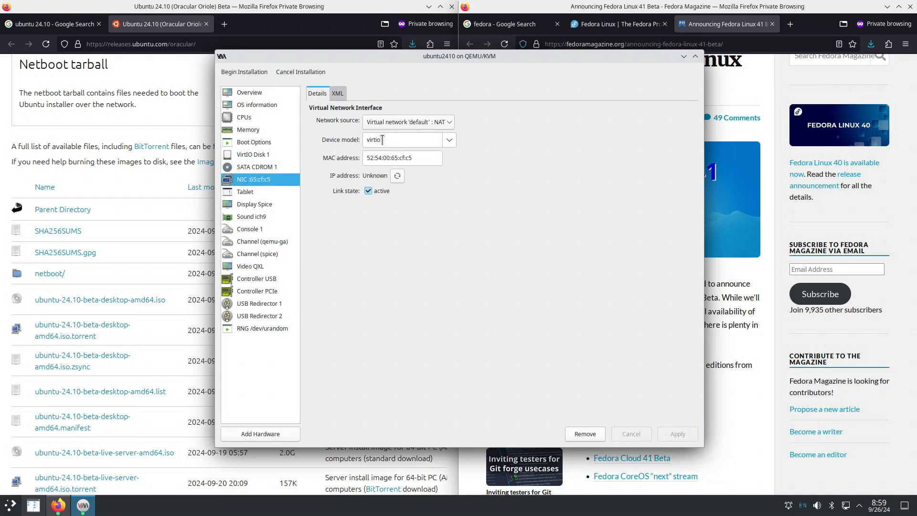
left_click(272, 172)
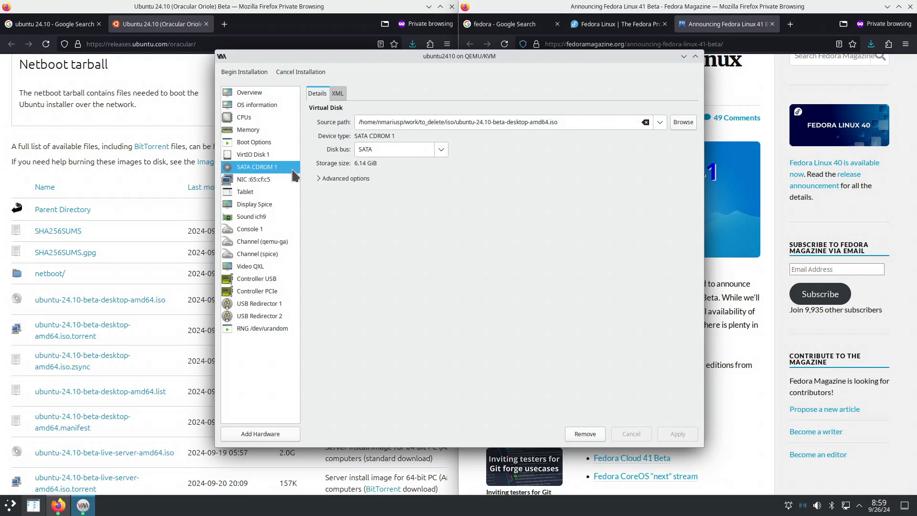
left_click(265, 192)
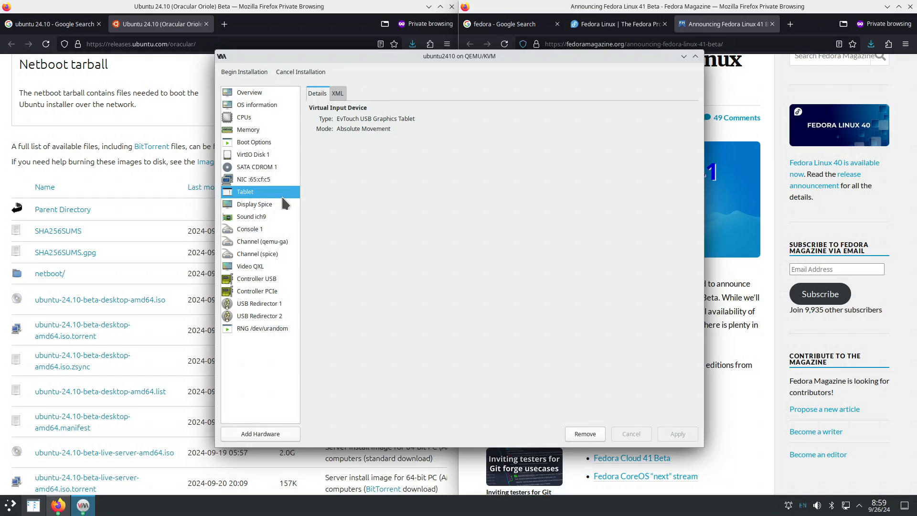
left_click(254, 72)
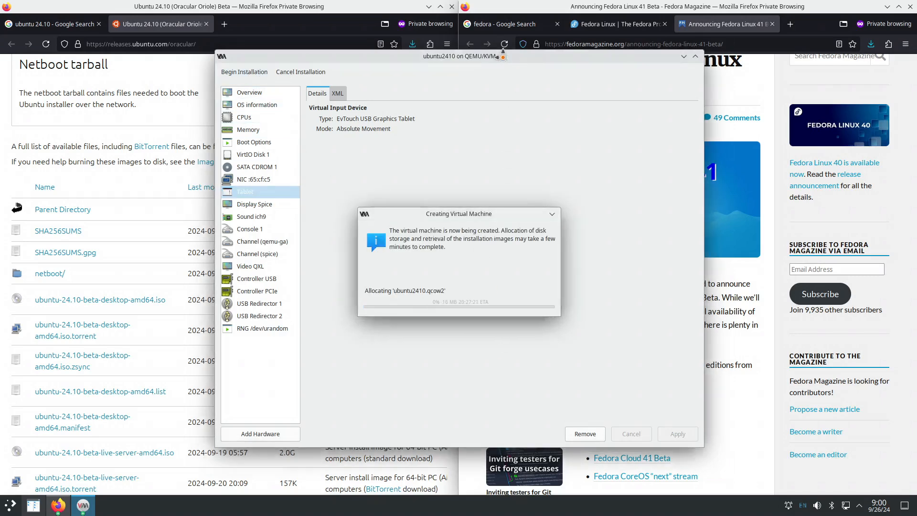
- Boot the Ubuntu GRUB entry, with its console on the left and the manager window on the right
left_click_drag(503, 52, 289, 62)
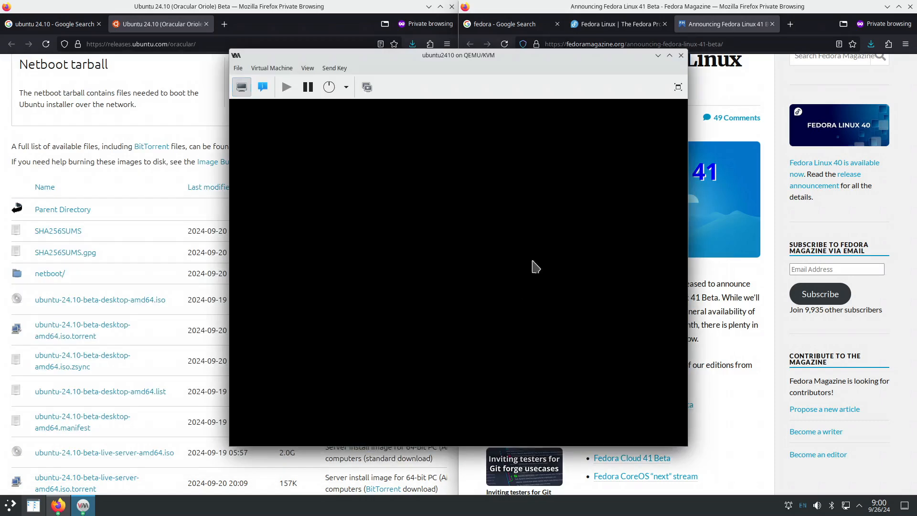
left_click_drag(472, 56, 263, 45)
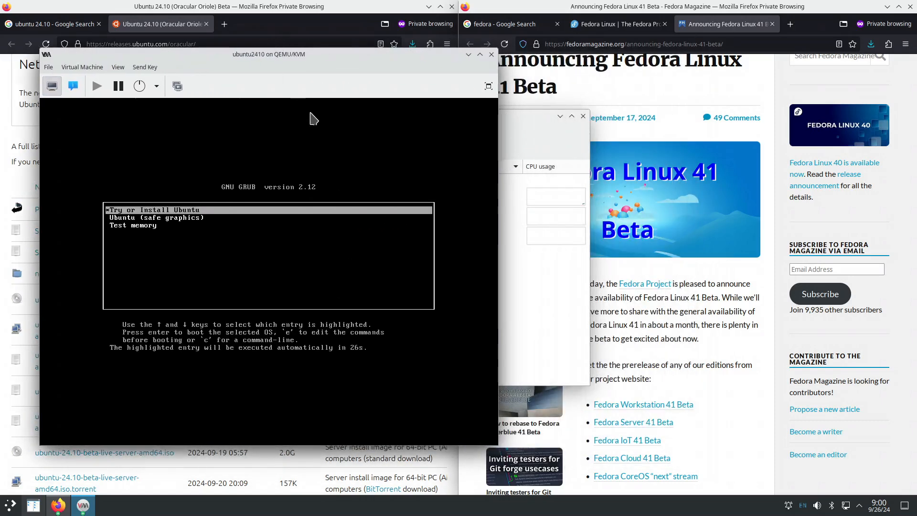
left_click_drag(310, 50, 281, 58)
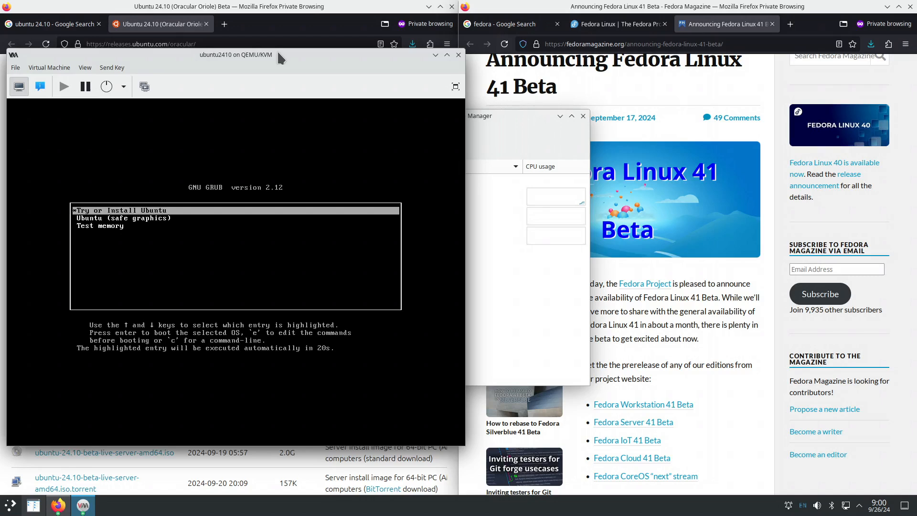
key("Return")
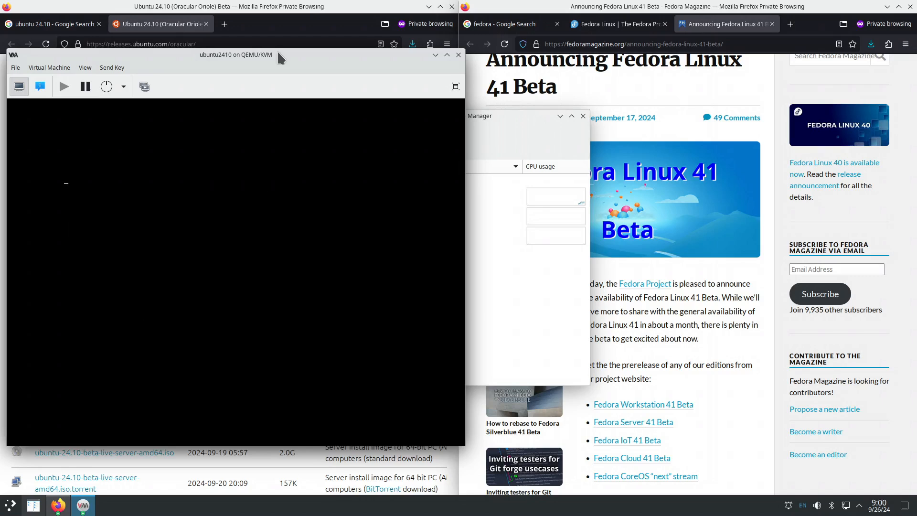
left_click_drag(281, 57, 274, 59)
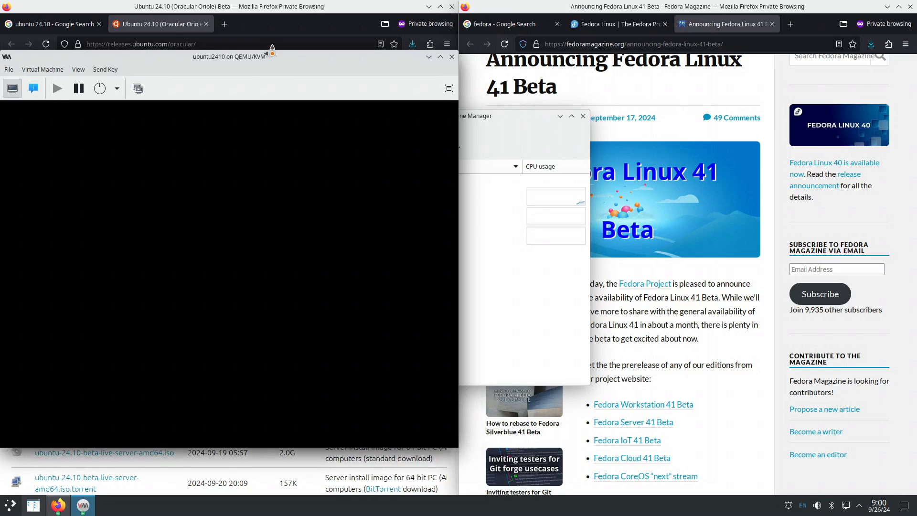
left_click(527, 282)
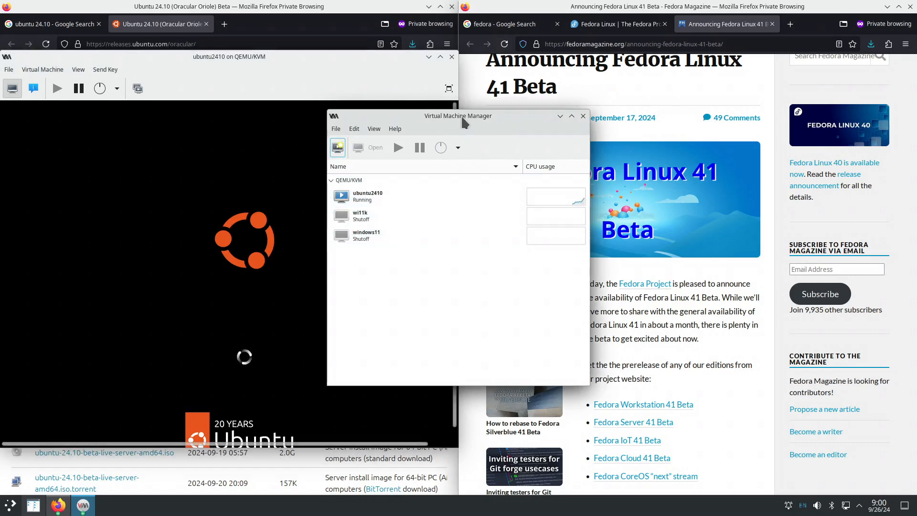
left_click_drag(456, 125, 609, 126)
- Start a new local-media VM using the Fedora Workstation 41 Beta ISO
left_click(489, 131)
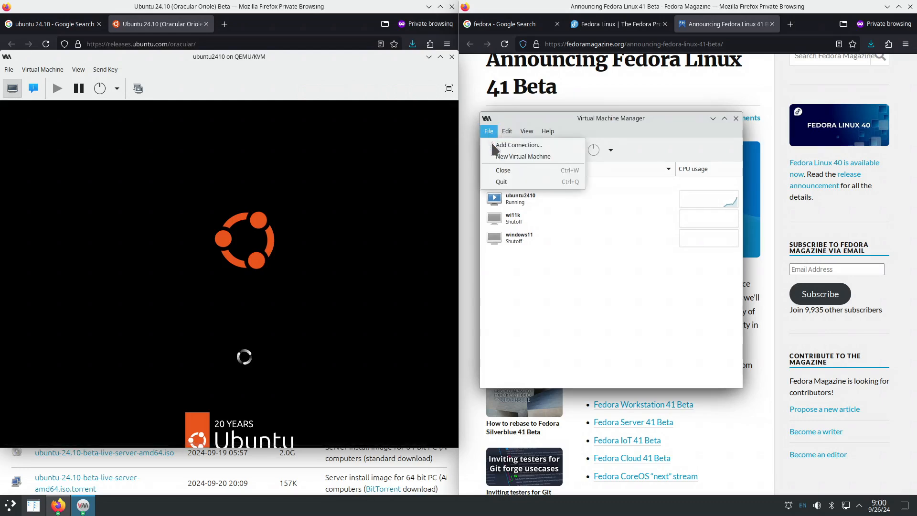
left_click(521, 156)
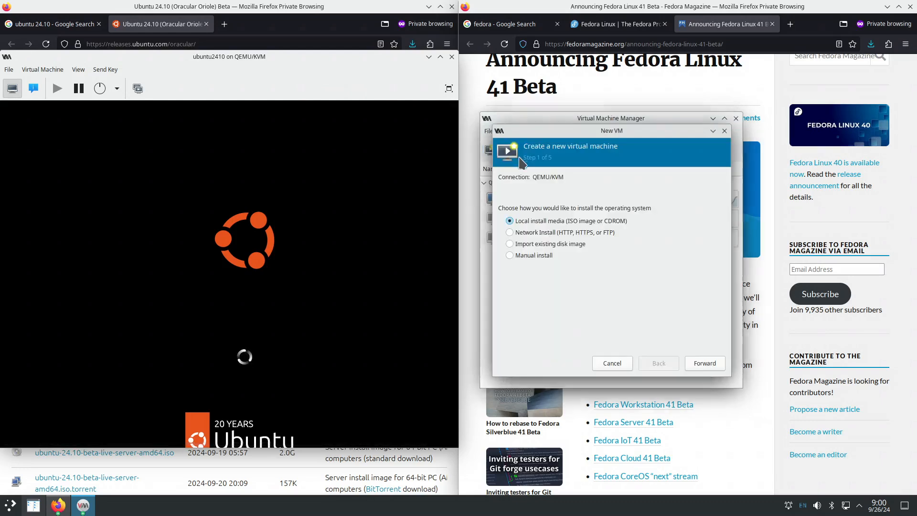
left_click(688, 362)
left_click(710, 191)
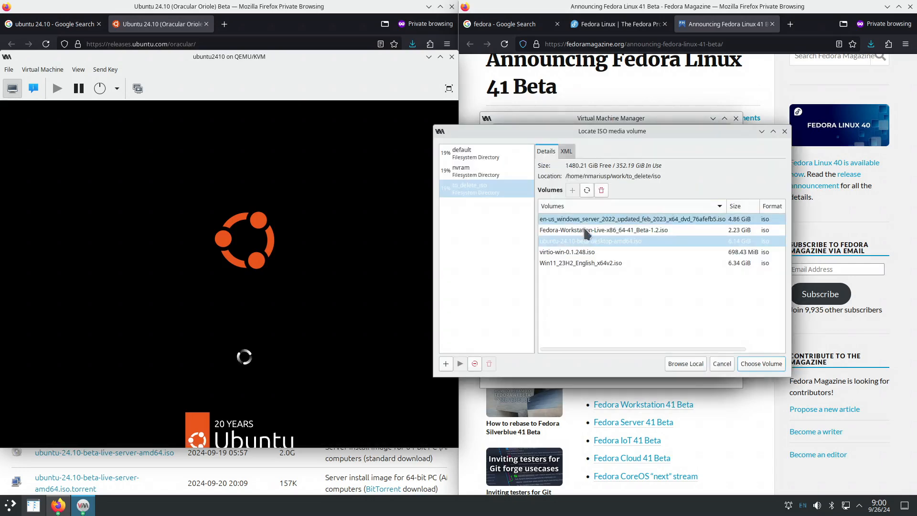
left_click(497, 189)
left_click(592, 231)
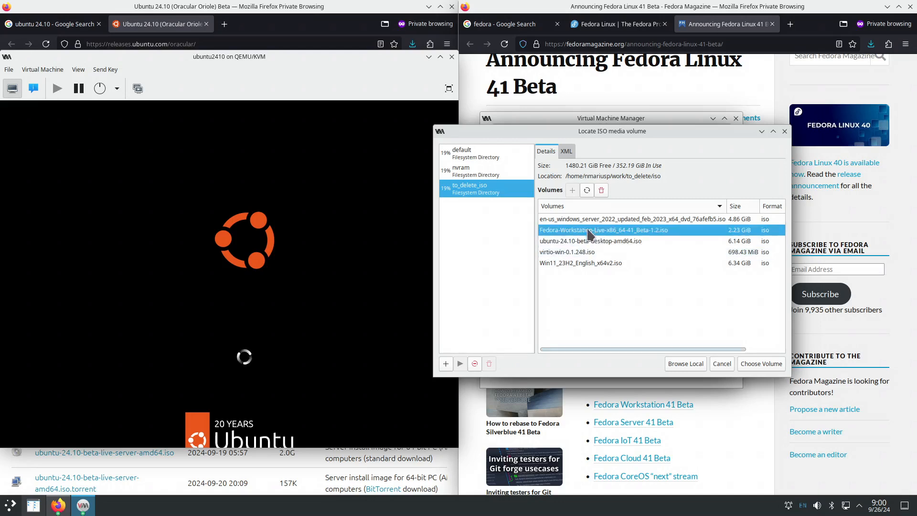
left_click(758, 365)
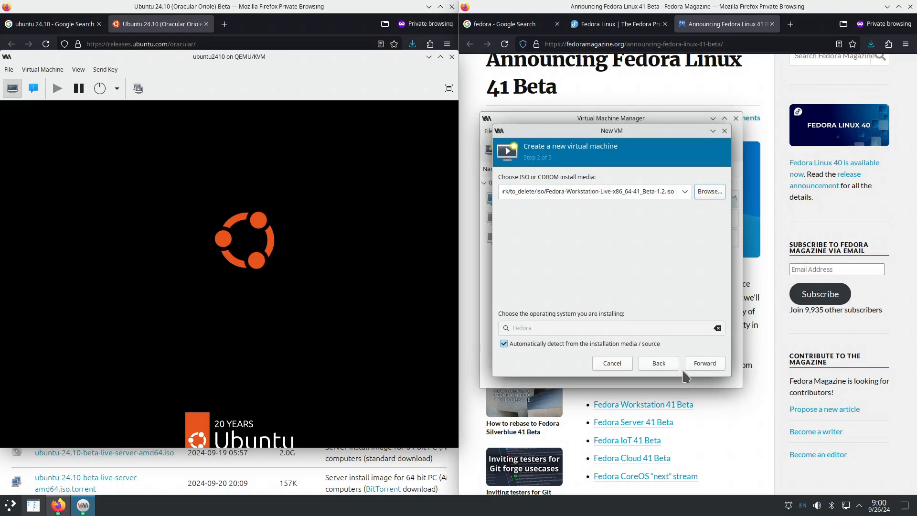
- Set 8096 MiB memory, 8 CPUs and a 200 GiB disk
left_click(702, 364)
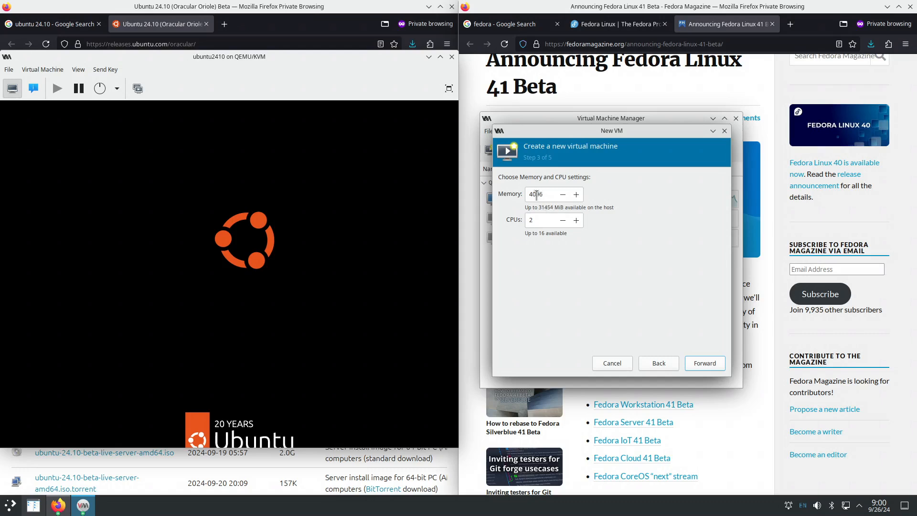
left_click_drag(535, 195, 527, 195)
type("8")
left_click_drag(543, 220, 519, 218)
type("8")
left_click(701, 364)
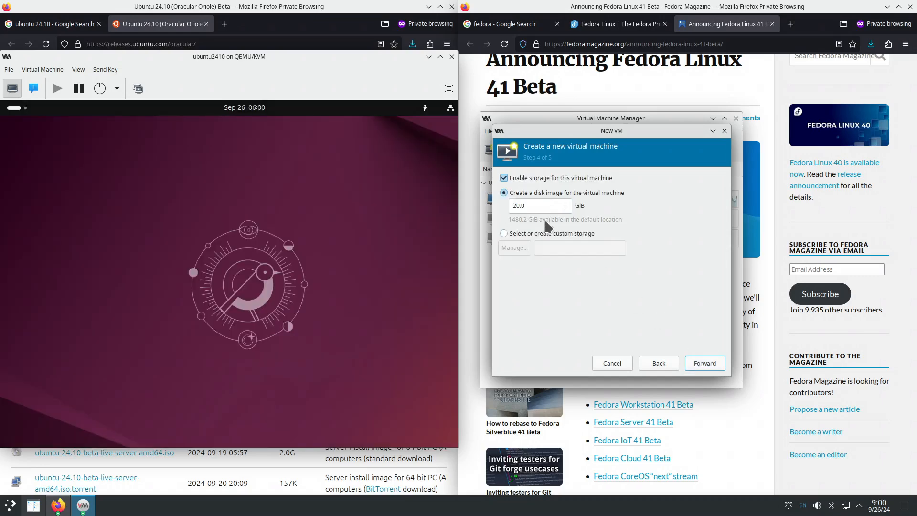
left_click(522, 205)
type("0")
- Name the VM fedora41 and finish with customization before install enabled
left_click(704, 364)
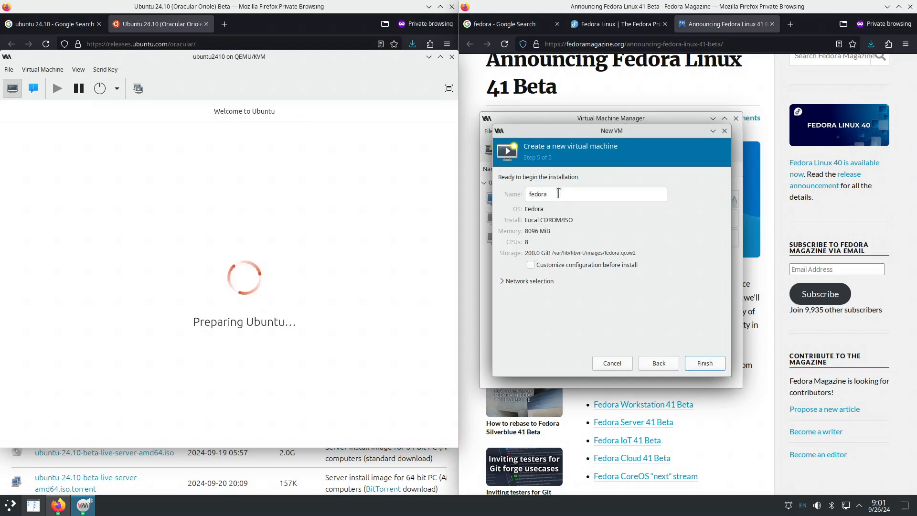
left_click(560, 192)
type("41")
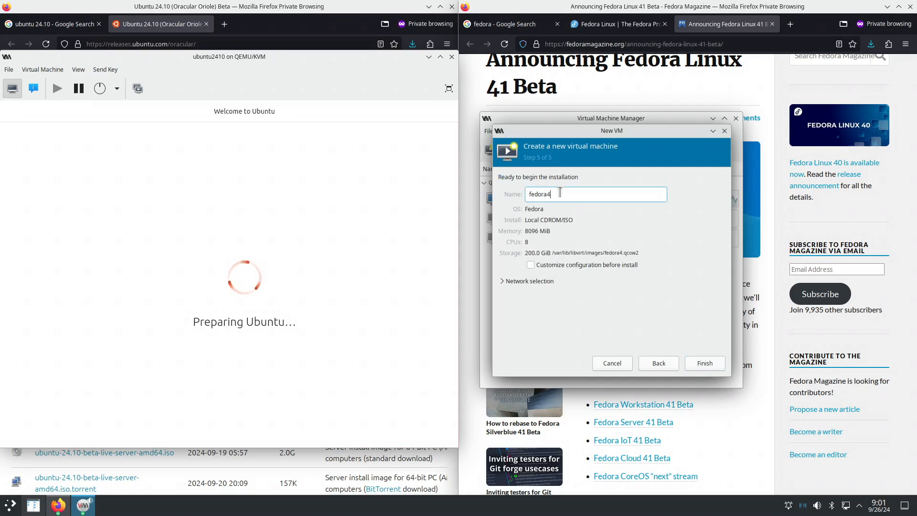
left_click(597, 266)
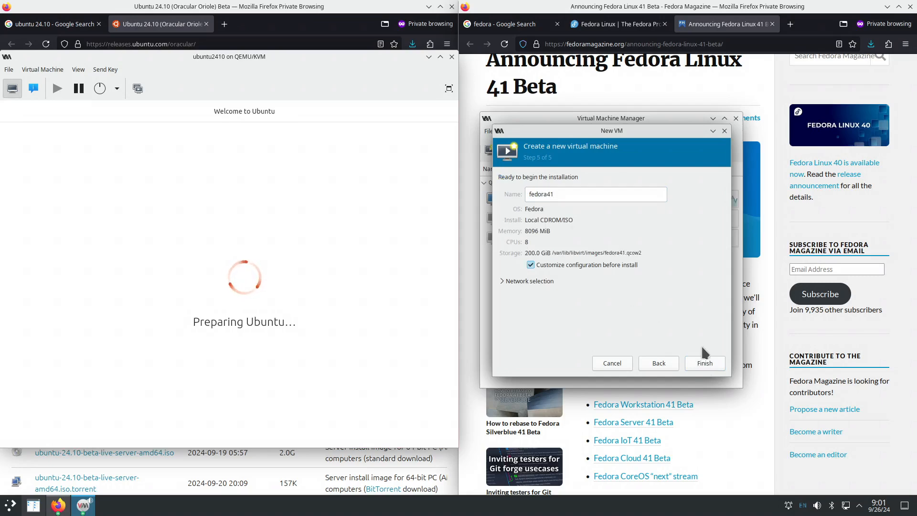
left_click(704, 362)
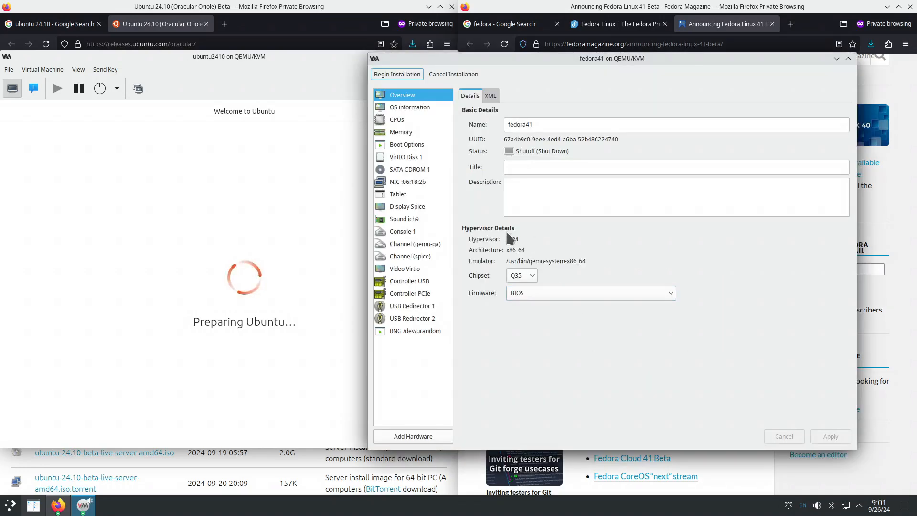
- Apply a manual fedora41 CPU topology of 1 socket, 8 cores and 1 thread
left_click_drag(618, 58, 676, 57)
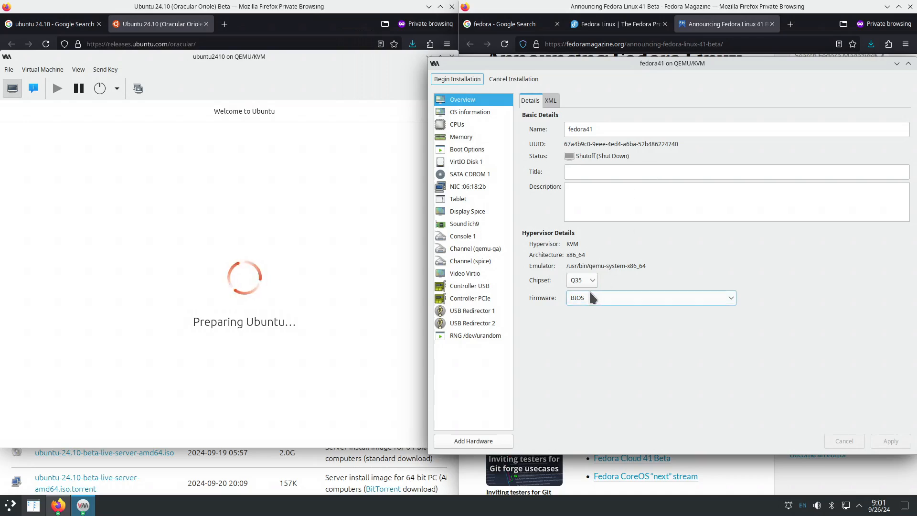
left_click(473, 125)
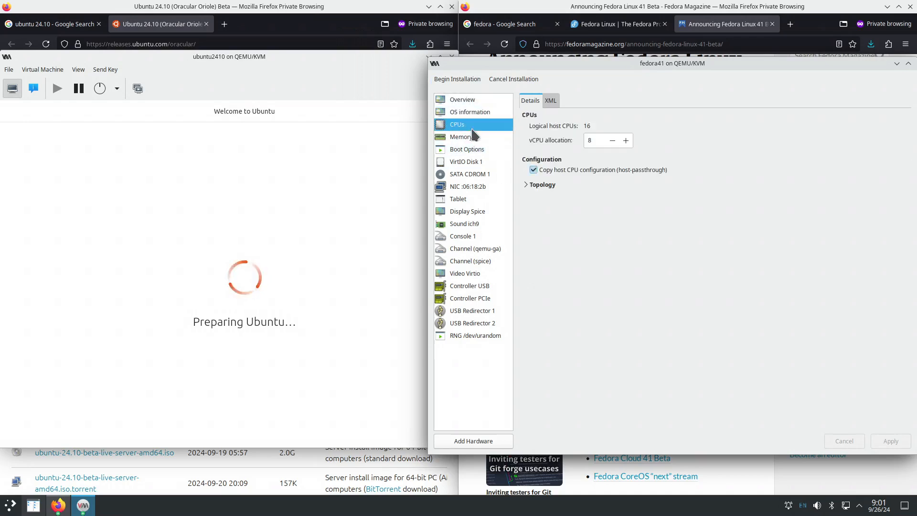
left_click(528, 185)
left_click(538, 195)
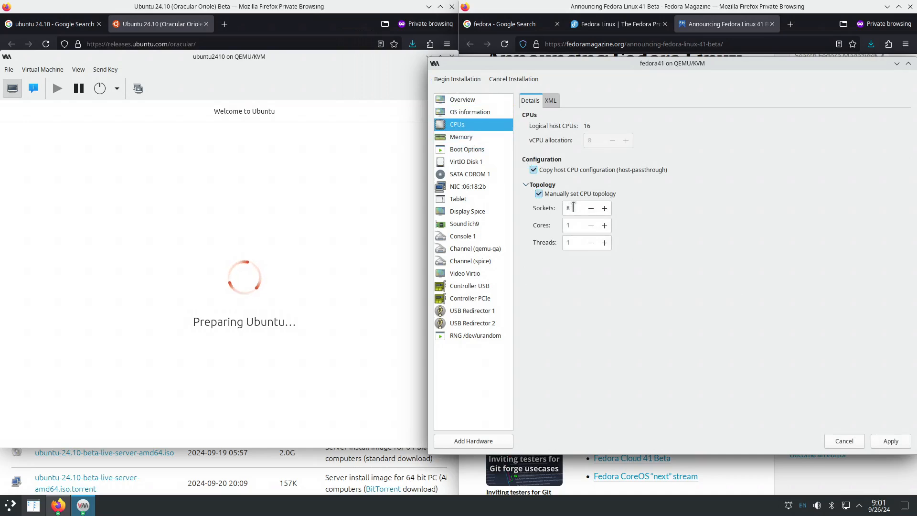
left_click_drag(574, 207, 565, 228)
type("1")
type("8")
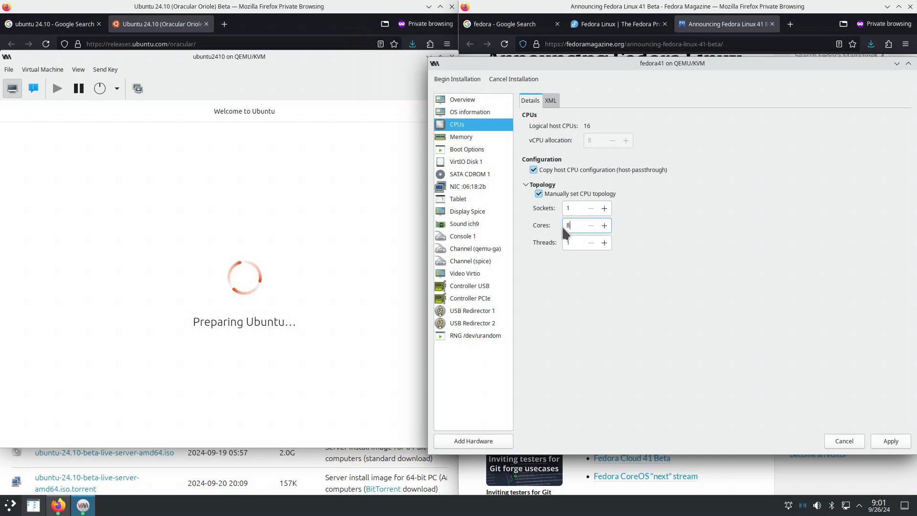
left_click(890, 440)
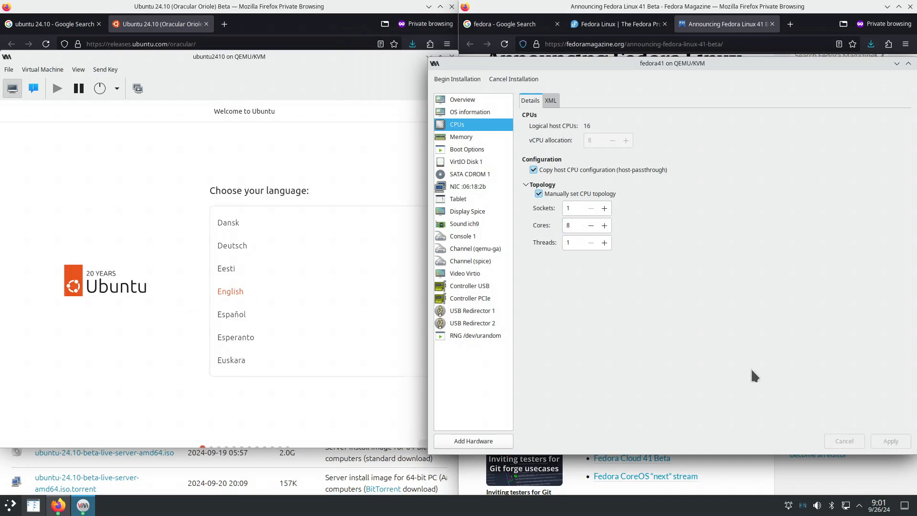
- Review memory, boot, disk, CD-ROM, network and tablet settings, then begin installation
left_click(479, 140)
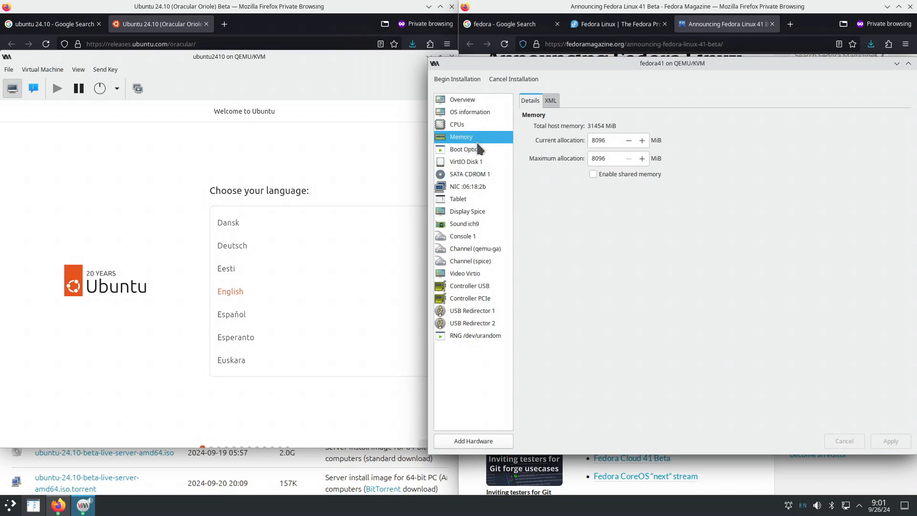
left_click(480, 151)
left_click(480, 163)
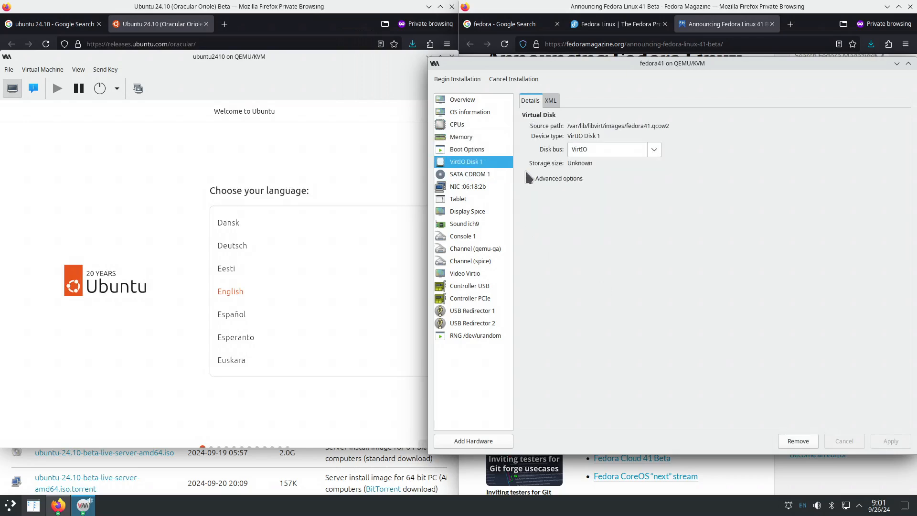
left_click(497, 176)
left_click(491, 187)
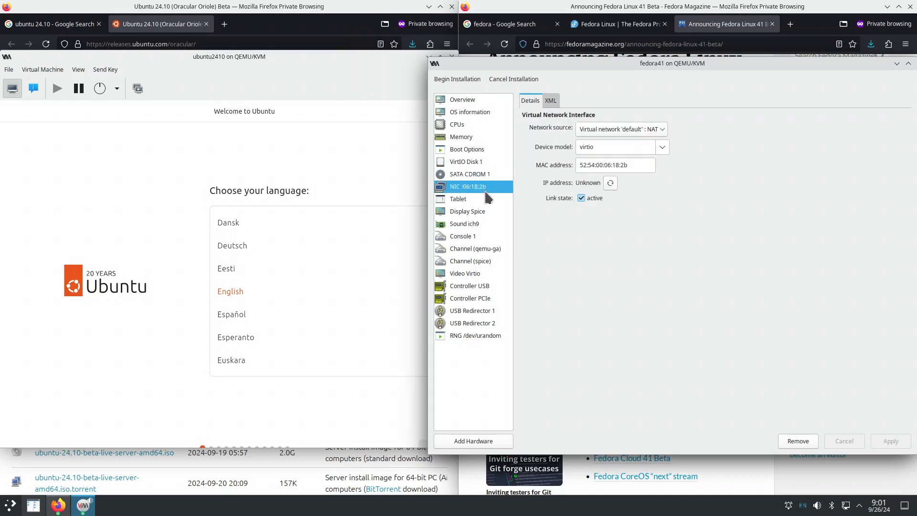
left_click(478, 200)
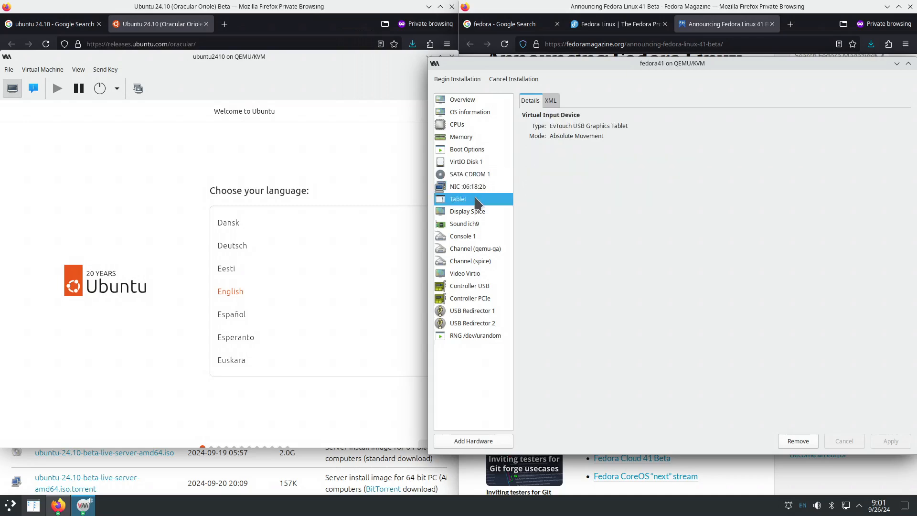
left_click(457, 79)
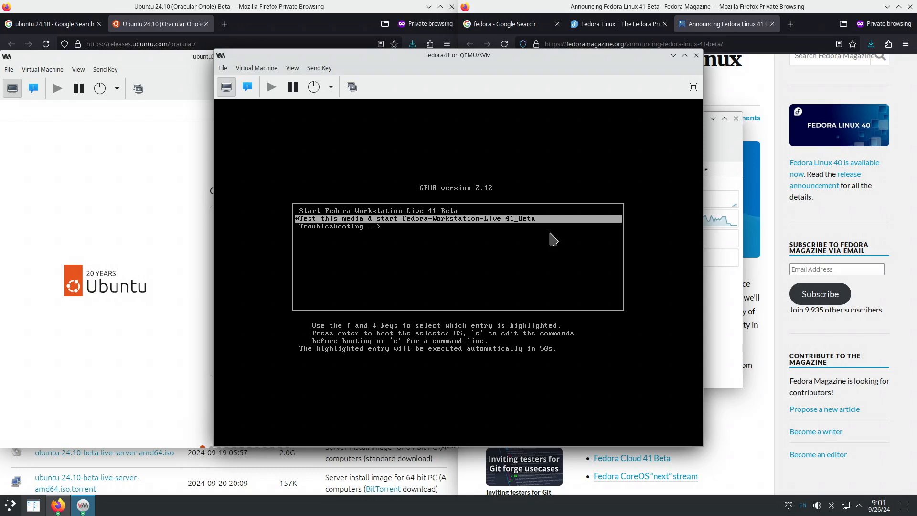
- Boot the Fedora live image and arrange the Fedora and Ubuntu consoles side by side
key("Return")
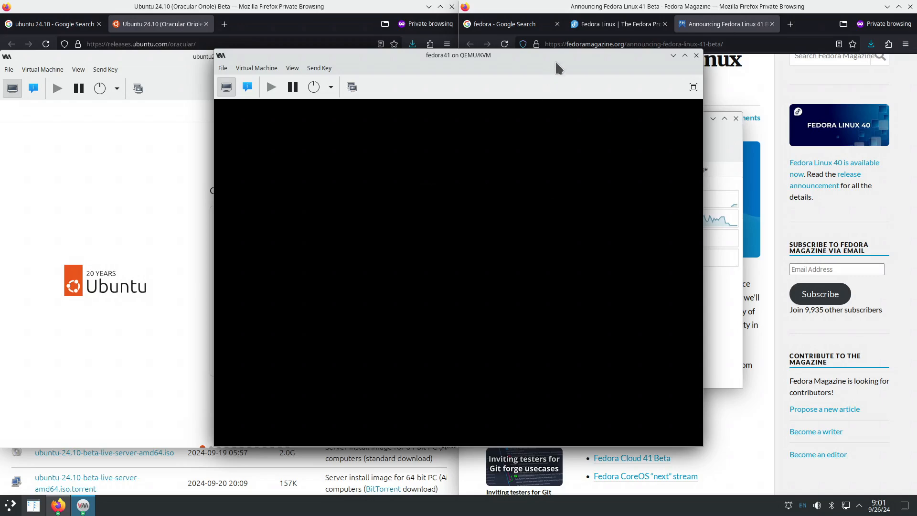
left_click_drag(561, 54, 767, 79)
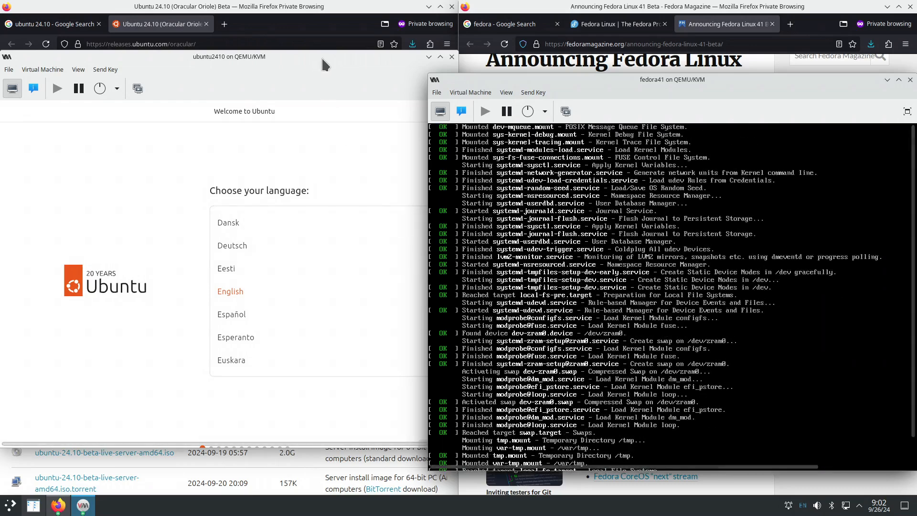
left_click(322, 57)
left_click_drag(415, 442, 401, 466)
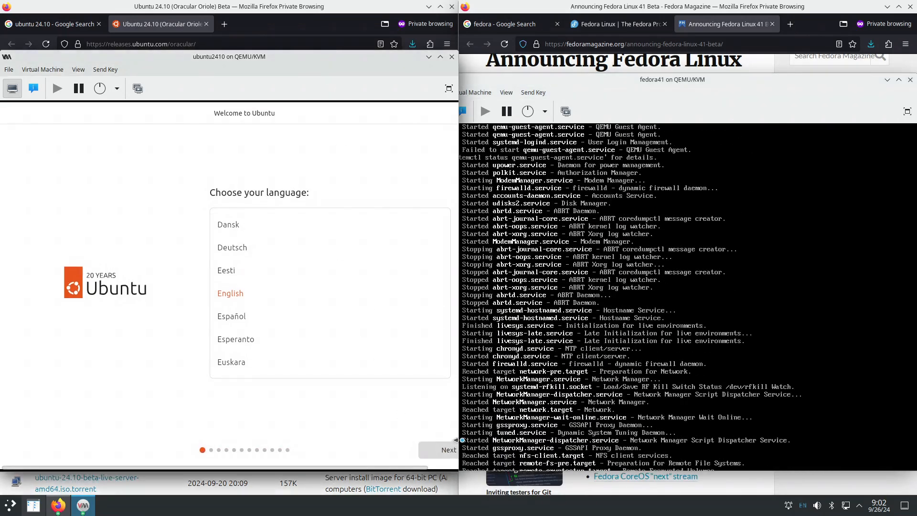
left_click_drag(458, 439, 499, 438)
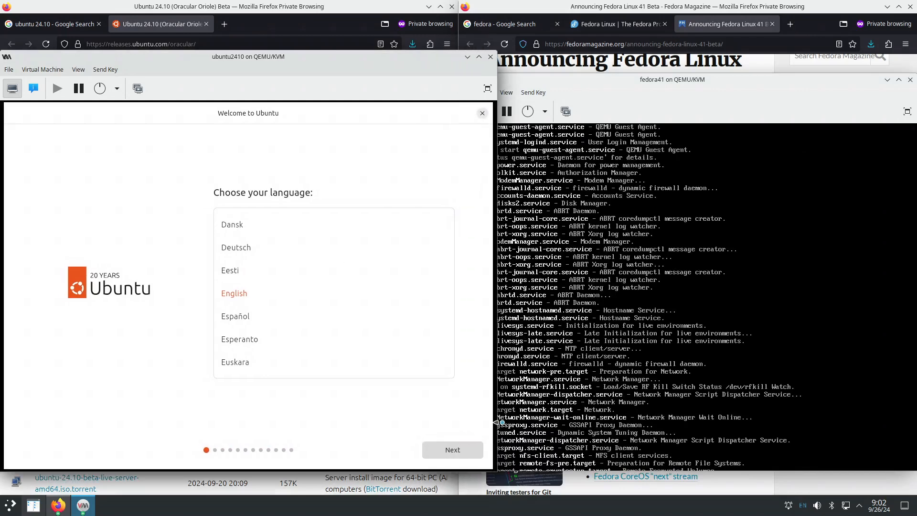
left_click_drag(606, 88, 611, 46)
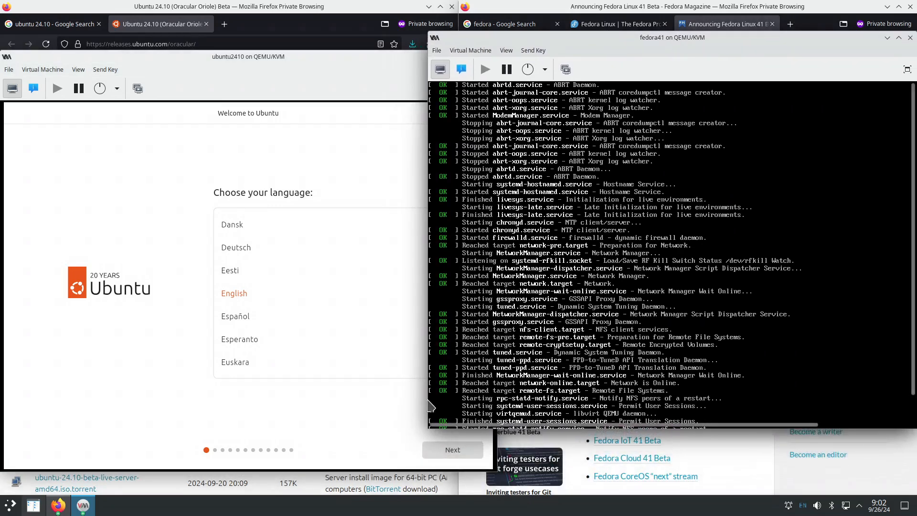
left_click_drag(428, 430, 386, 476)
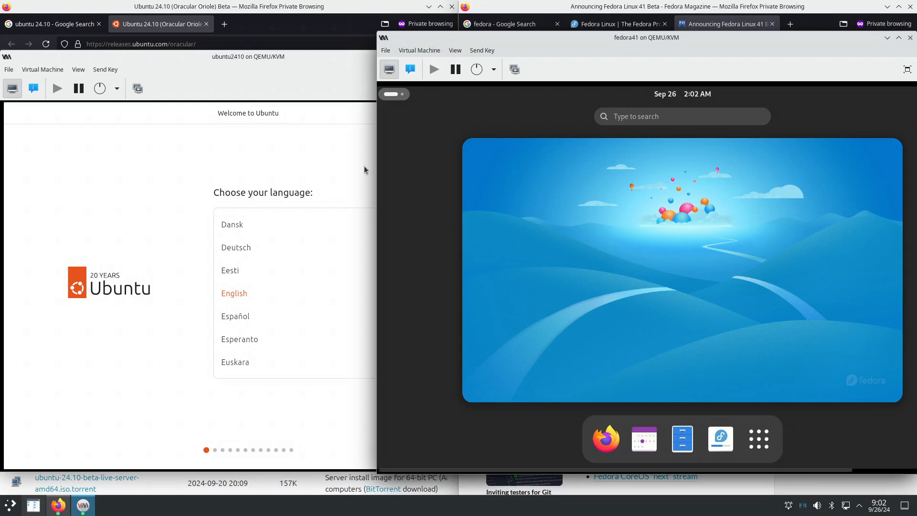
- Raise the ubuntu2410 console window above the Fedora window
left_click(305, 57)
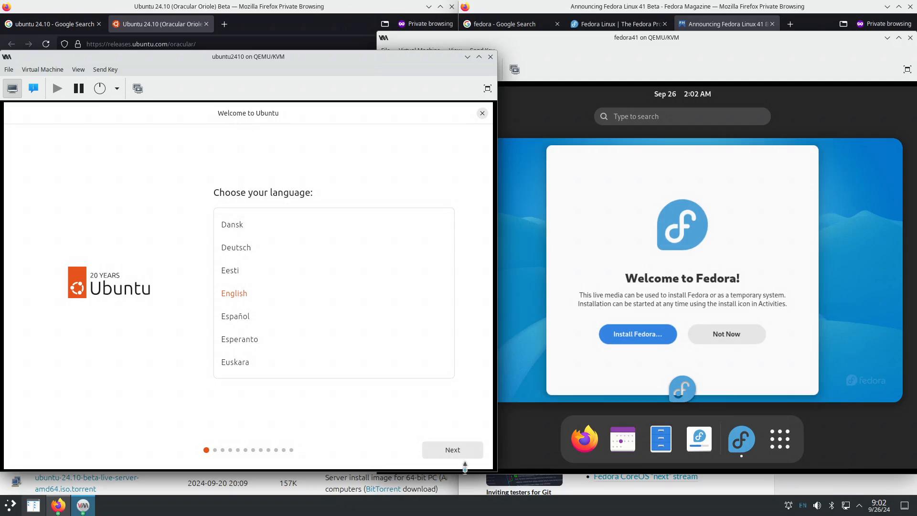
- Accept English, default accessibility, the English (US) keyboard and wired connection in the installer
left_click(449, 454)
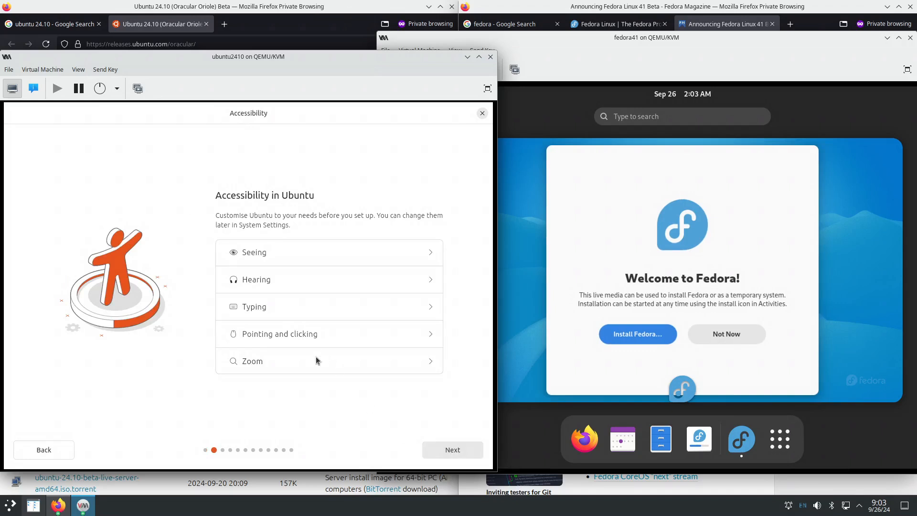
left_click(450, 452)
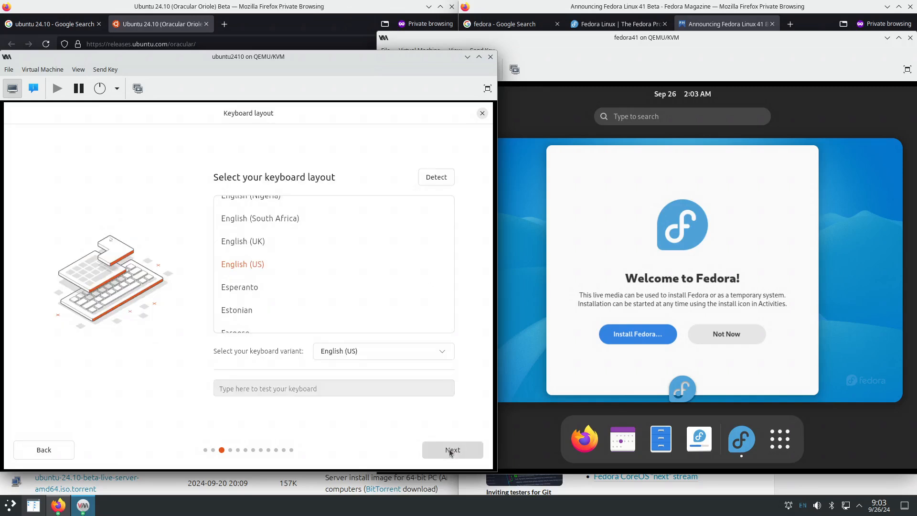
left_click(445, 451)
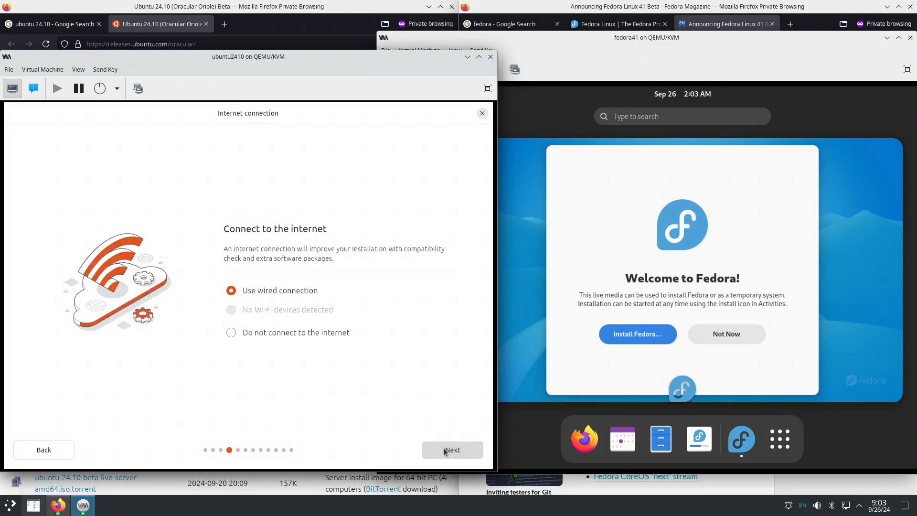
left_click(445, 451)
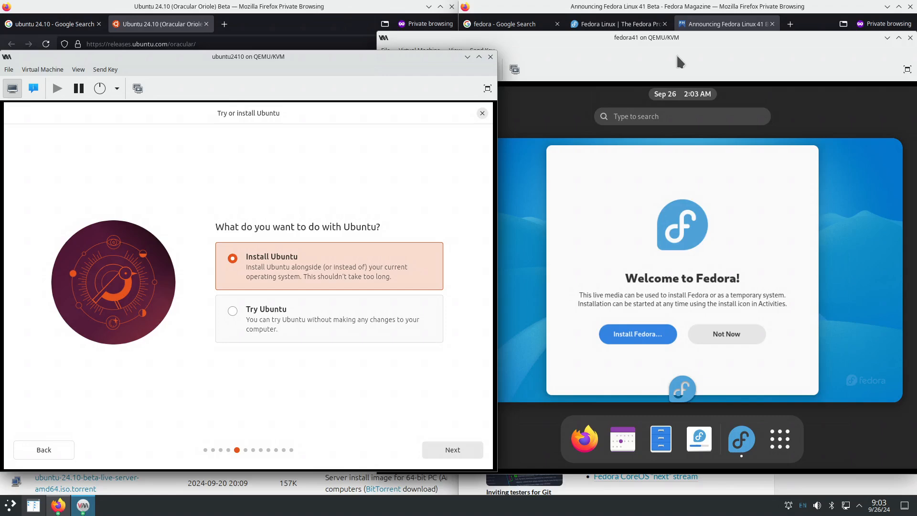
- Start Install Fedora from the fedora41 welcome window and drag its corner to widen the VM window
left_click(685, 39)
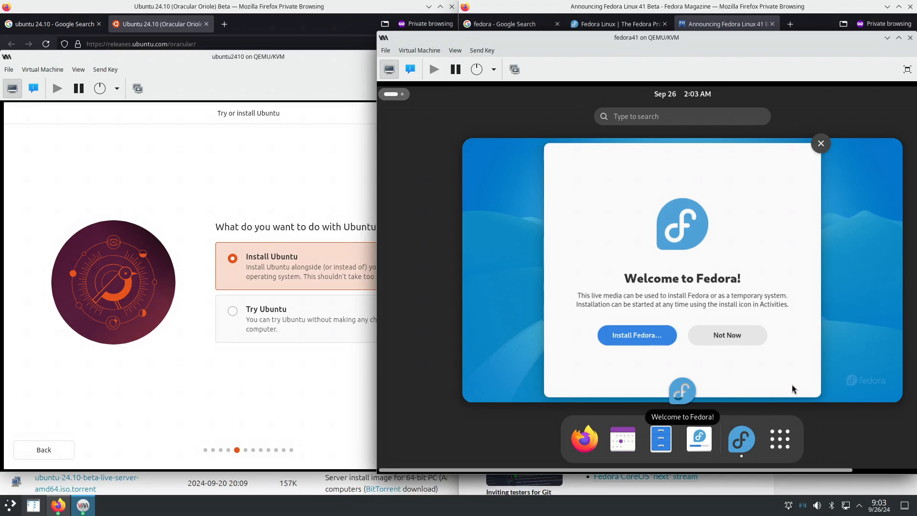
left_click(797, 372)
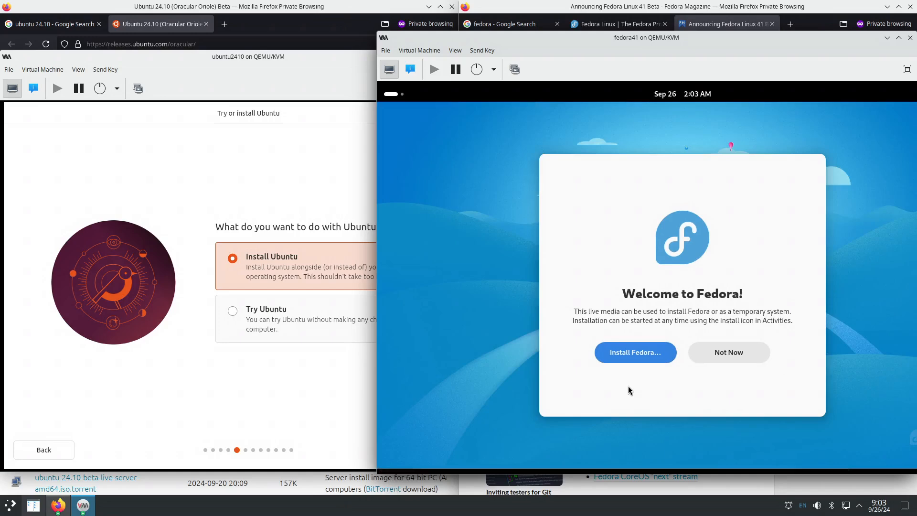
left_click(640, 353)
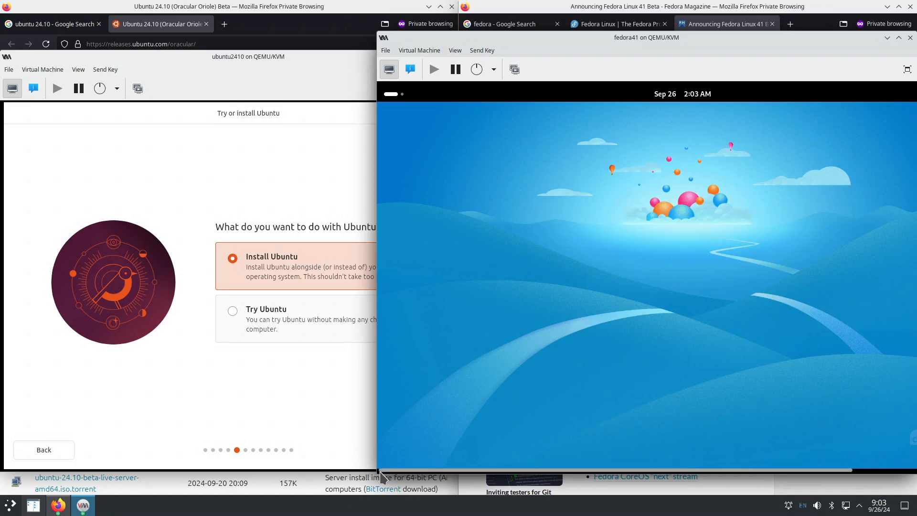
left_click_drag(369, 463, 295, 463)
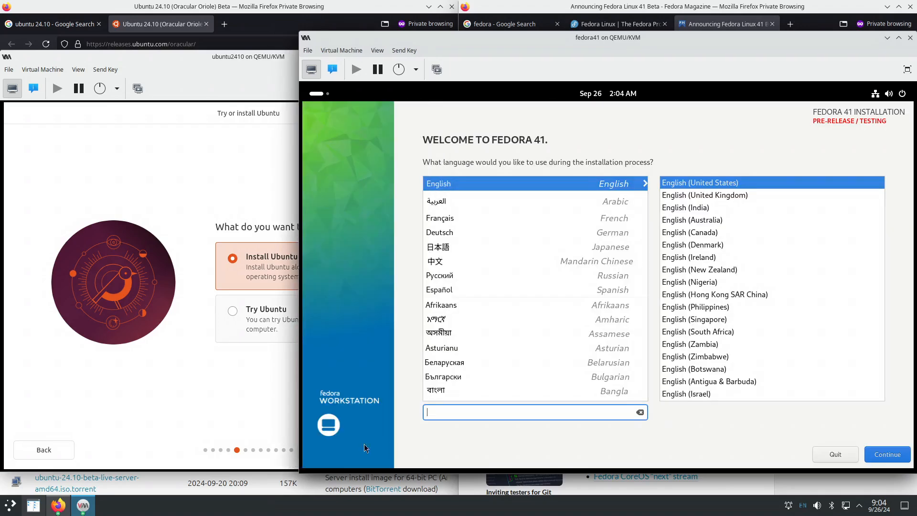
- Advance Ubuntu through Install Ubuntu, Interactive installation and Default selection, leaving proprietary extras unticked
left_click(194, 405)
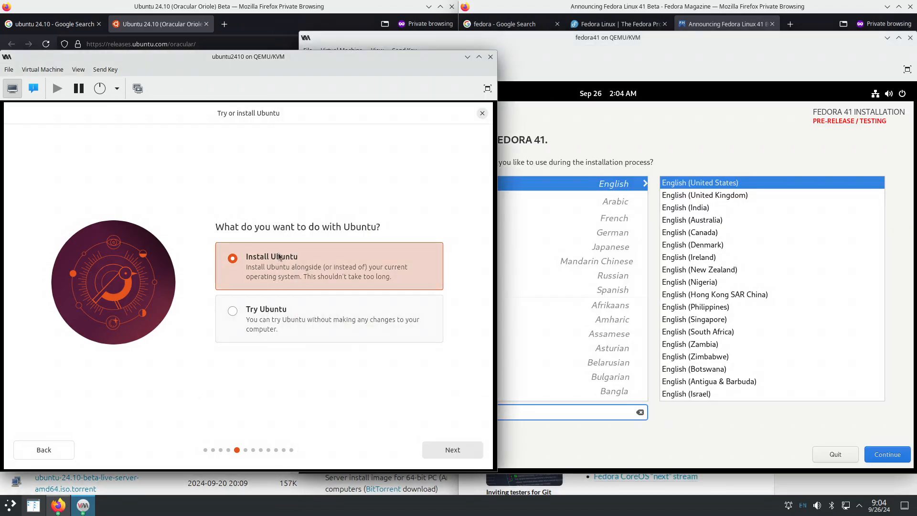
left_click(440, 449)
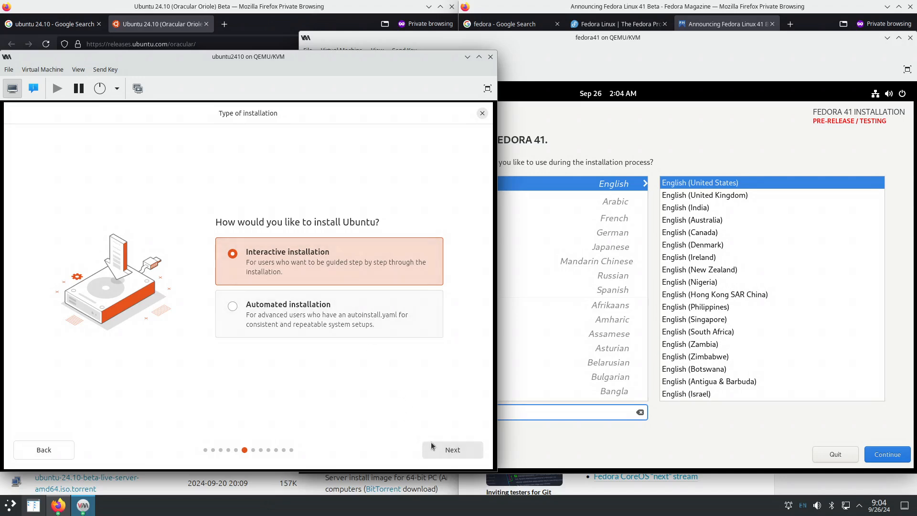
left_click(446, 446)
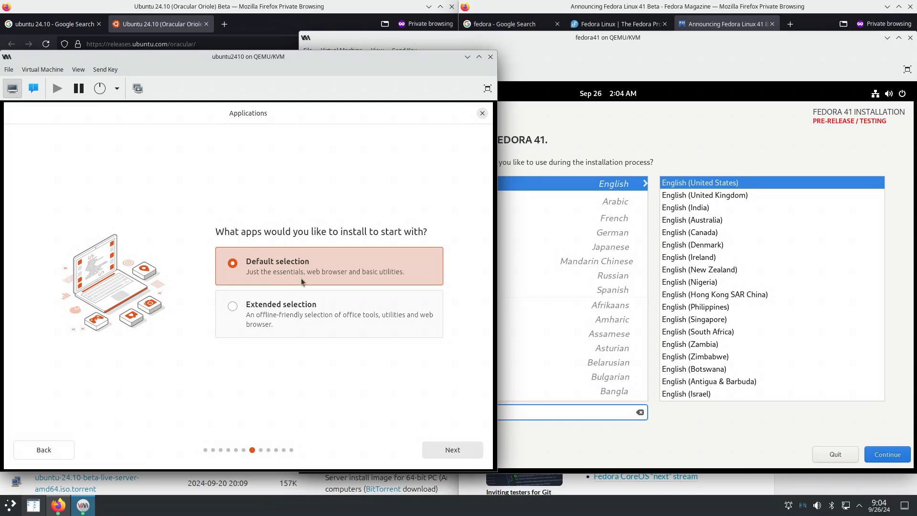
left_click(443, 451)
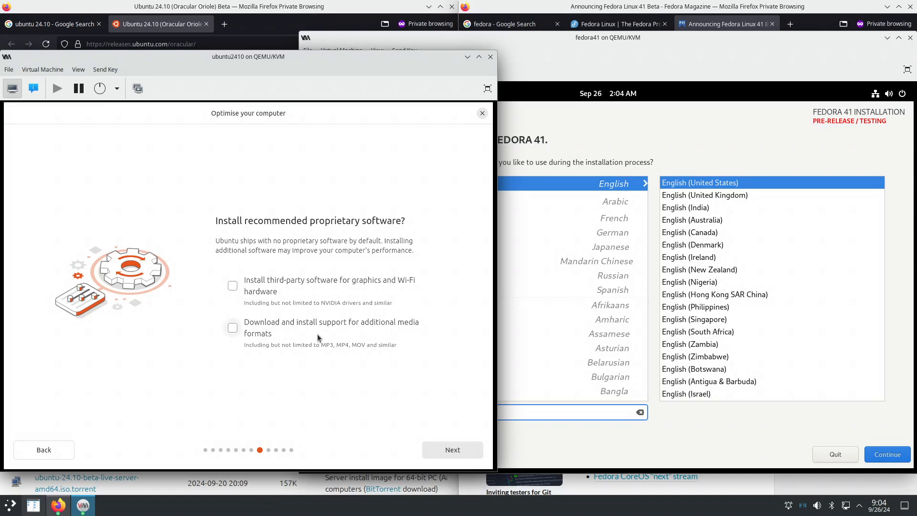
left_click(445, 450)
left_click(644, 147)
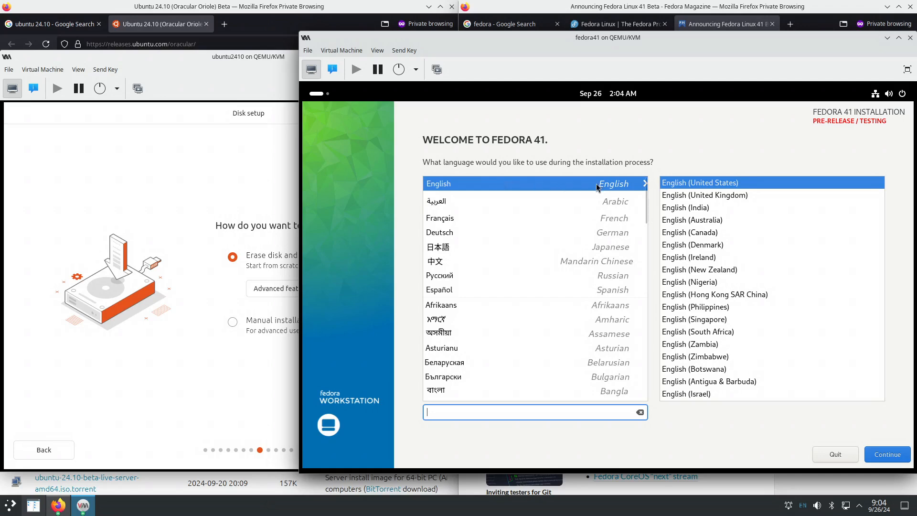
- Keep English, accept the pre-release warning, and set Fedora's time zone to Americas/New_York
left_click(887, 463)
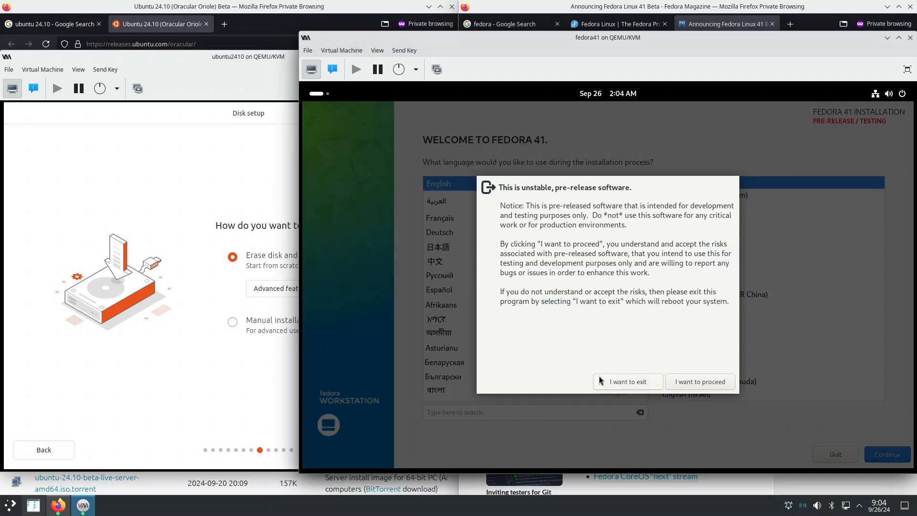
left_click(696, 382)
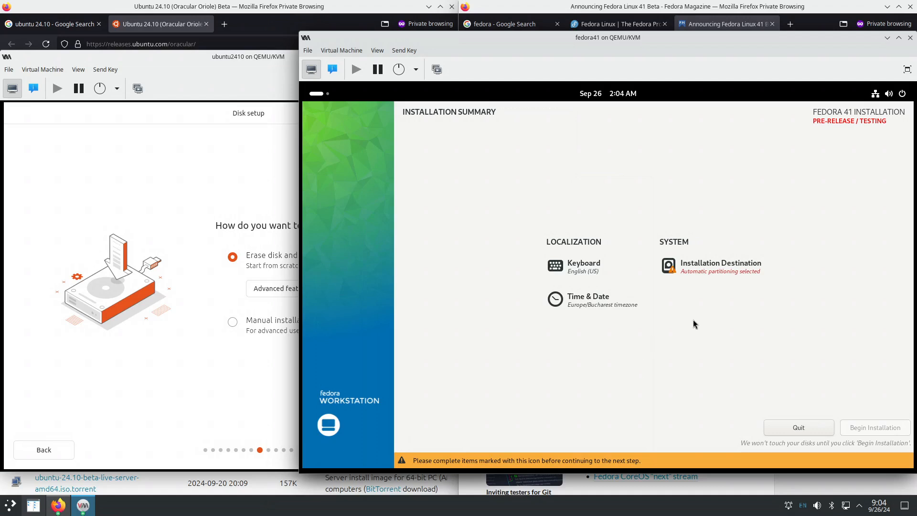
left_click(603, 306)
left_click(603, 171)
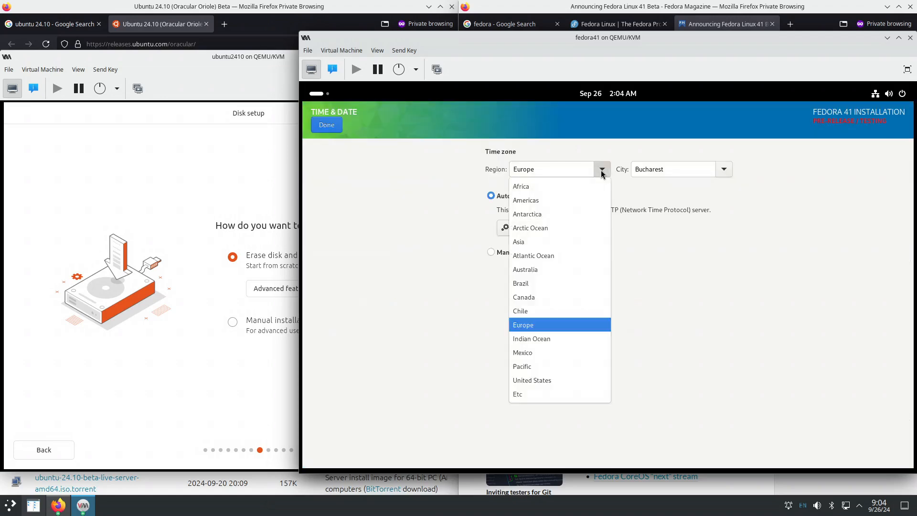
left_click(557, 203)
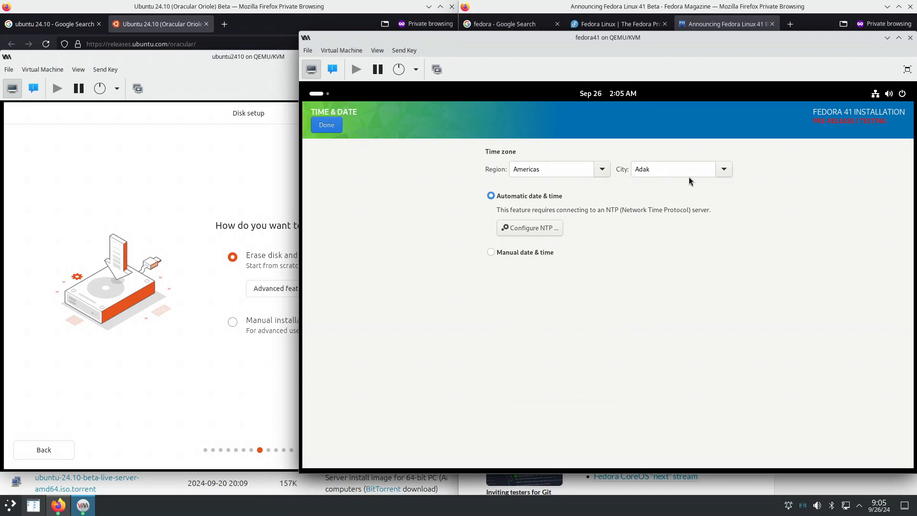
left_click(722, 173)
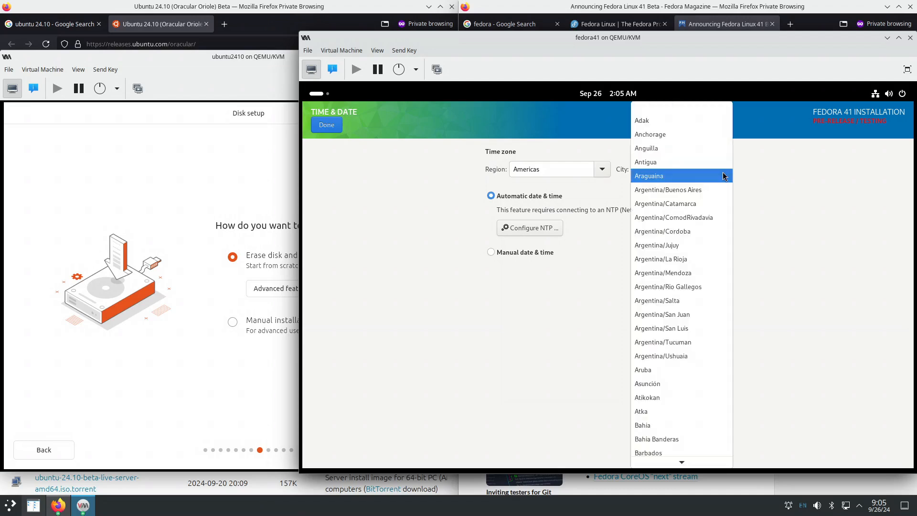
left_click(737, 174)
left_click(681, 171)
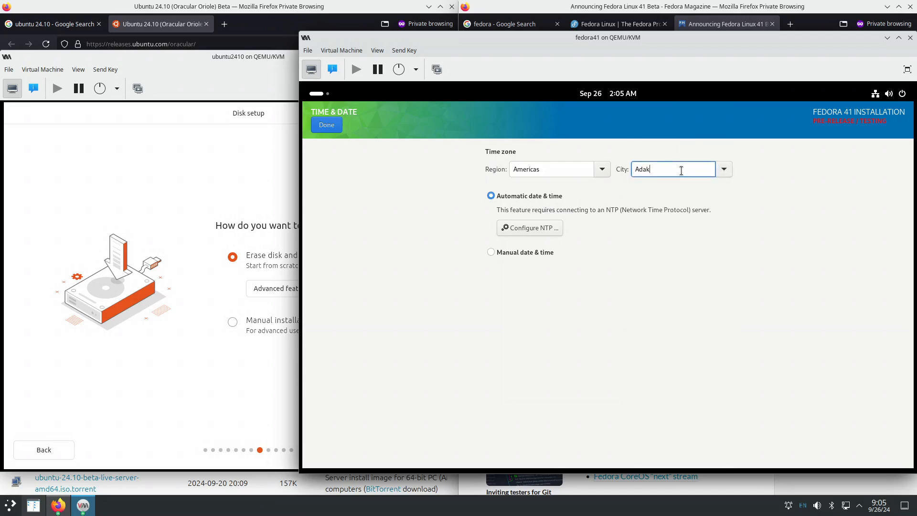
key("ctrl+a")
type("New_York")
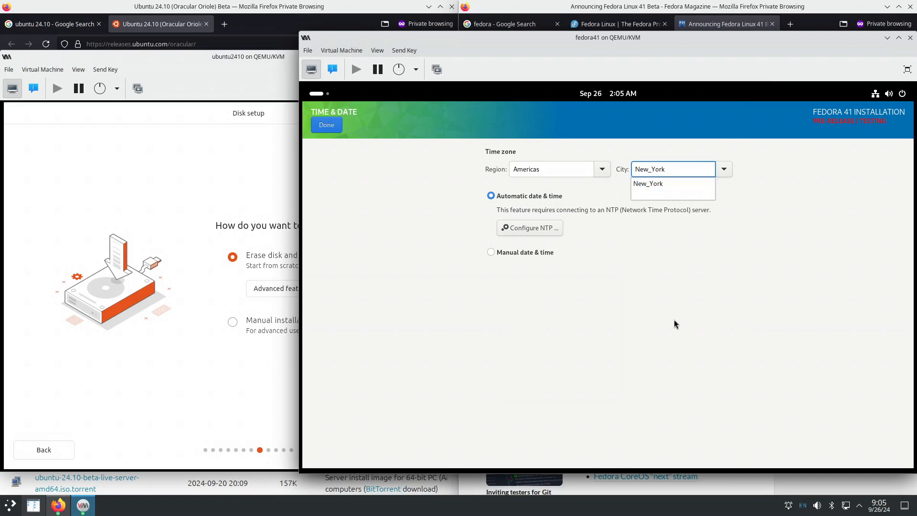
left_click(332, 127)
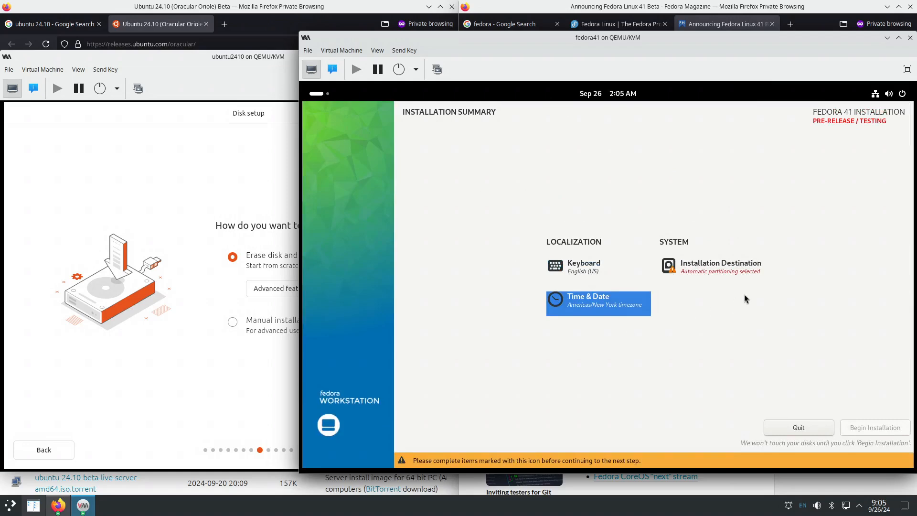
- Keep Erase disk on Ubuntu's Disk setup page, then open Fedora's Installation Destination
left_click(250, 382)
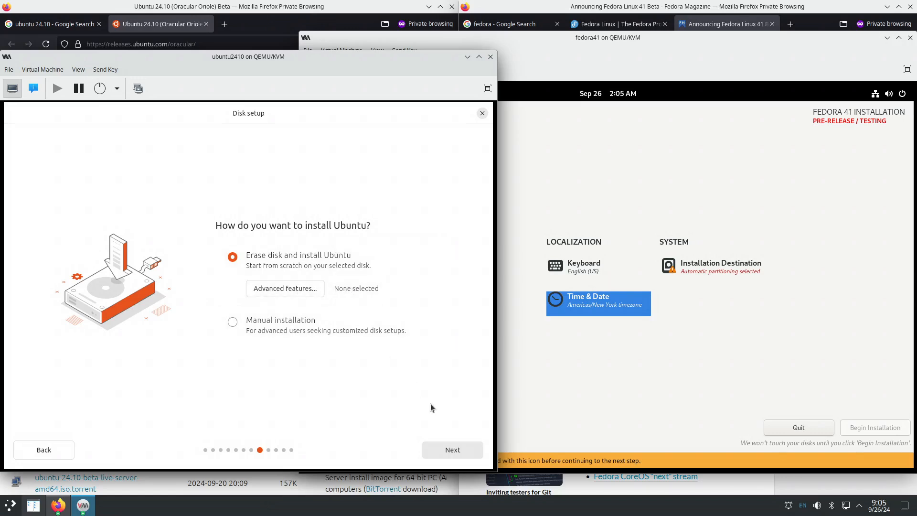
left_click(439, 450)
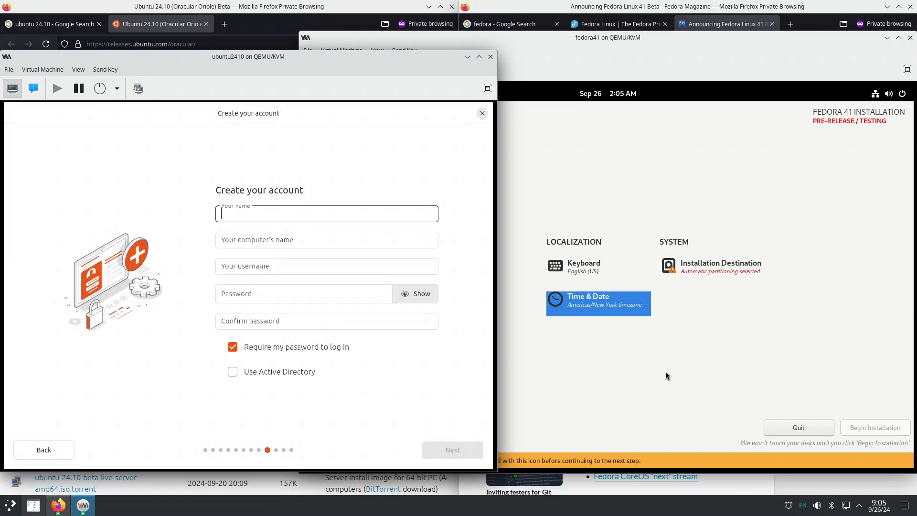
left_click(708, 272)
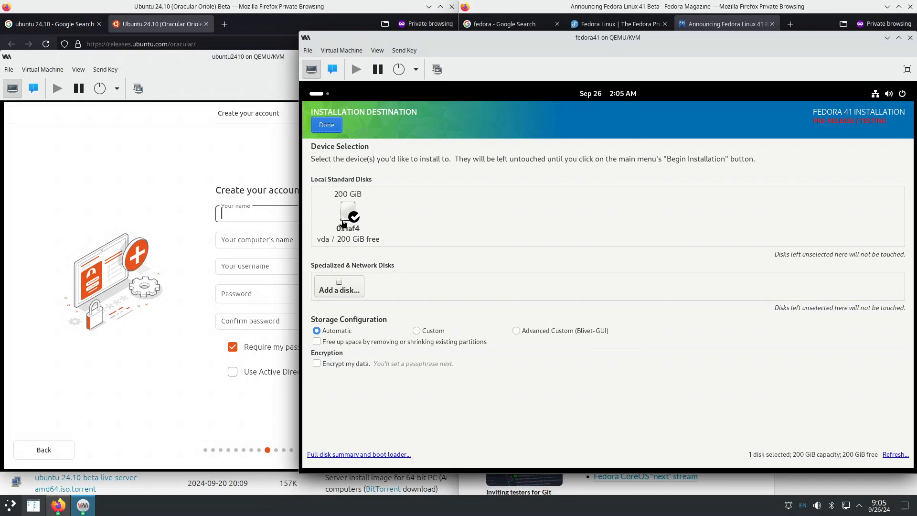
- Confirm automatic partitioning on the 200 GiB vda disk and begin the Fedora installation
left_click(328, 125)
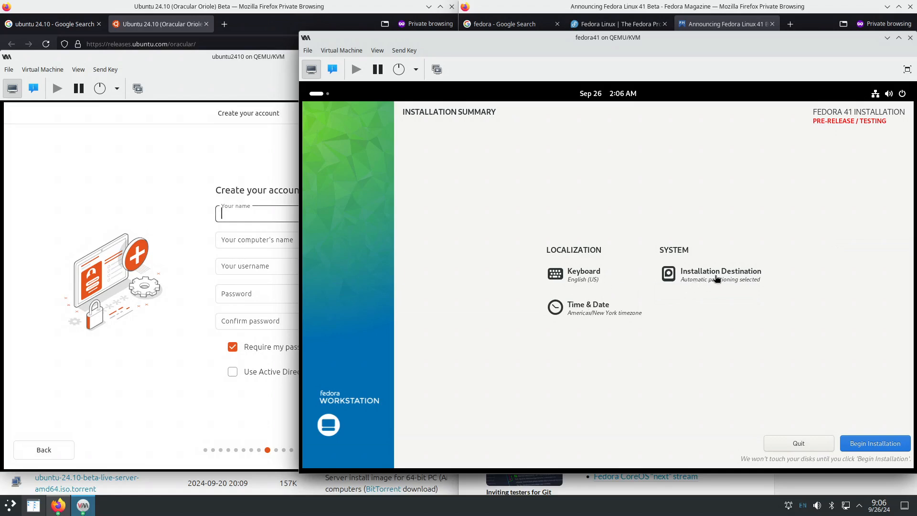
left_click(874, 446)
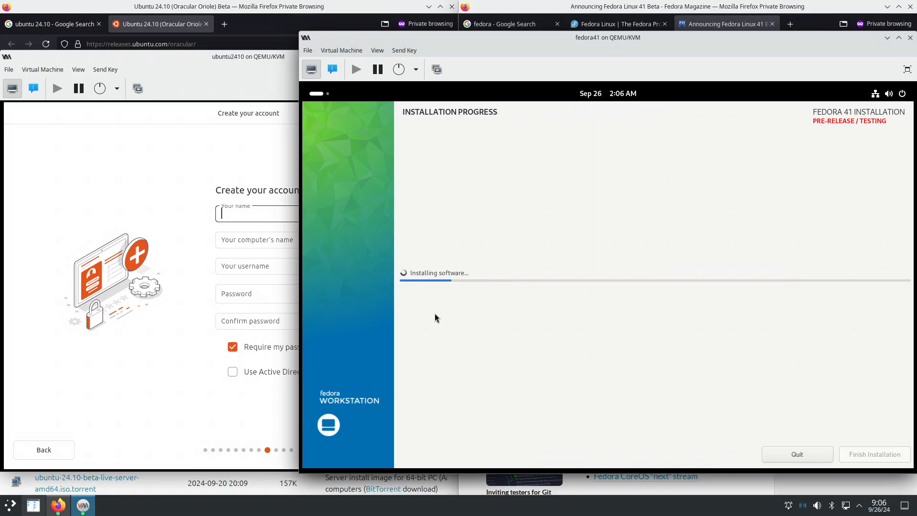
left_click(230, 213)
- Enter 'administrator' as the Ubuntu user's name and change the computer name to ubuntu2410
type("a")
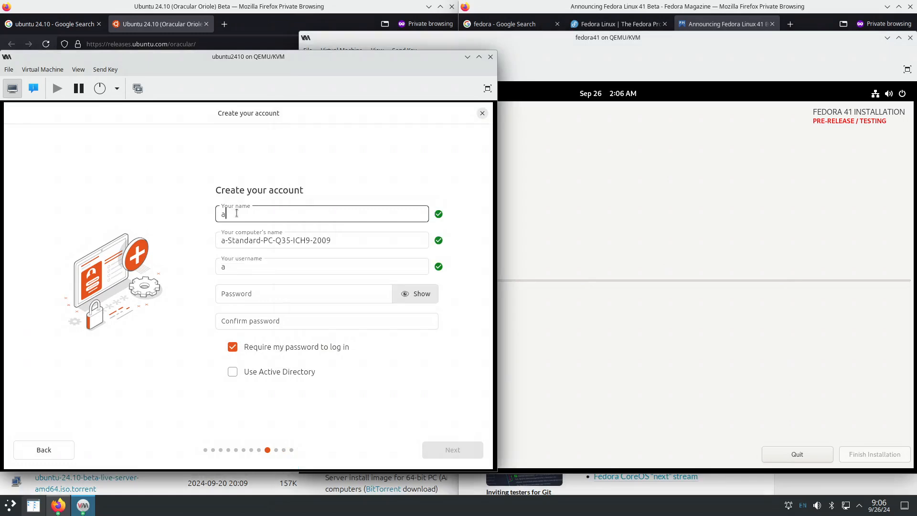
type("dministrat")
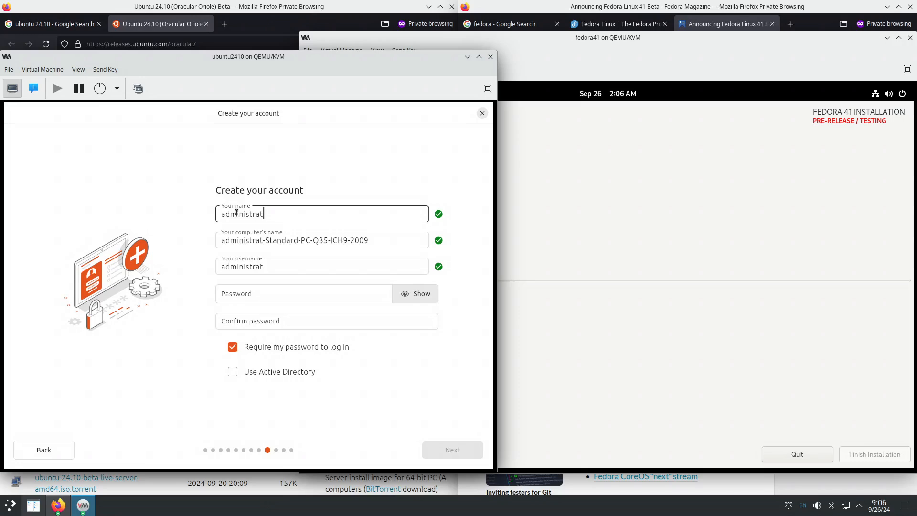
type("or")
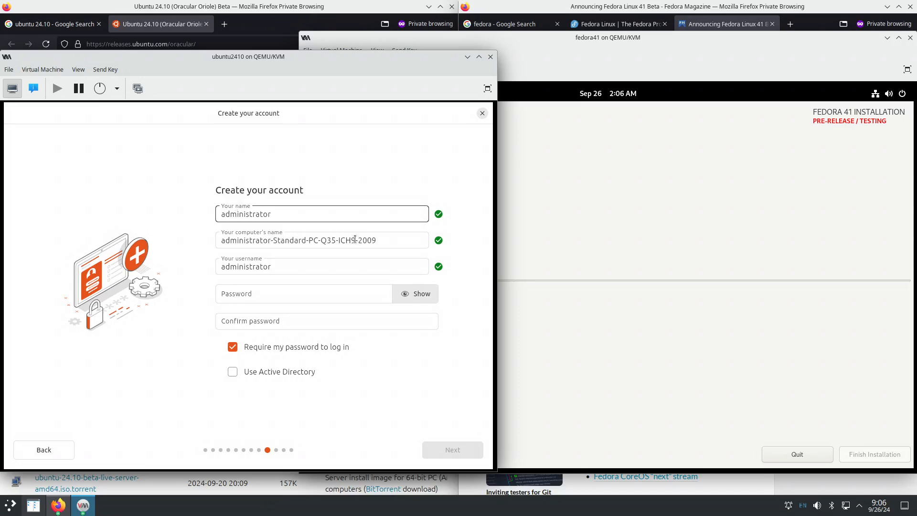
left_click_drag(389, 240, 217, 234)
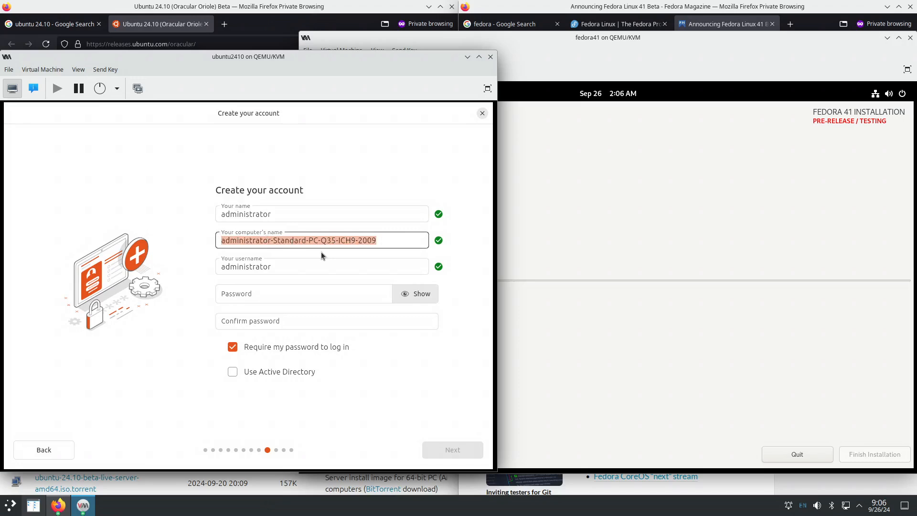
type("ubu")
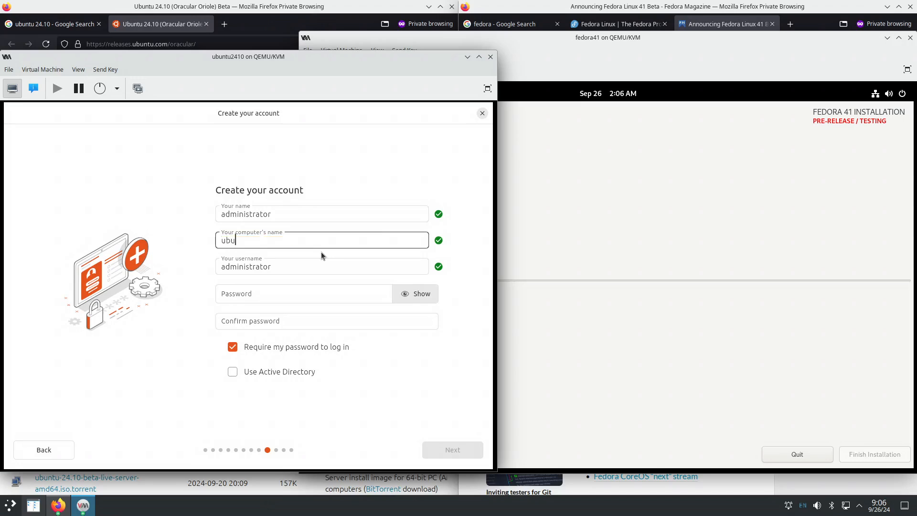
type("ntu2410")
- Set and confirm the Ubuntu account password, then continue to the timezone step
left_click(261, 298)
type("p")
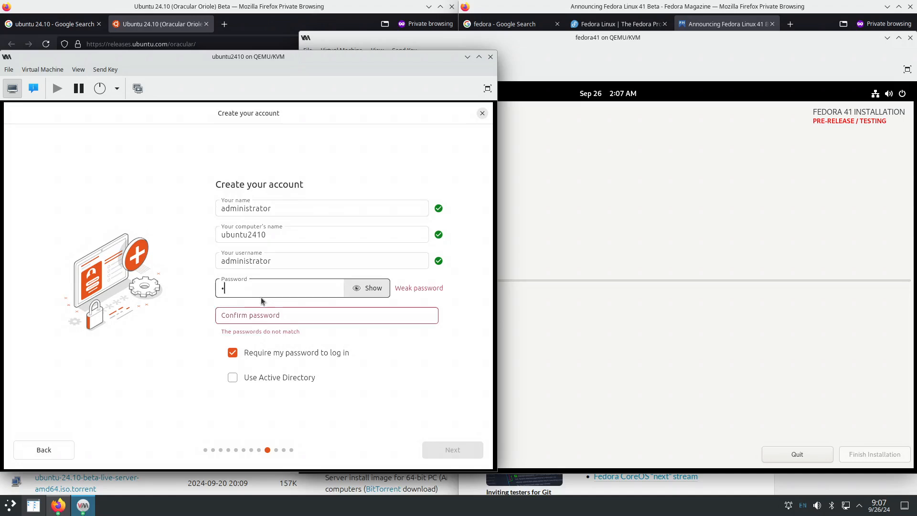
type("ass")
key("Tab")
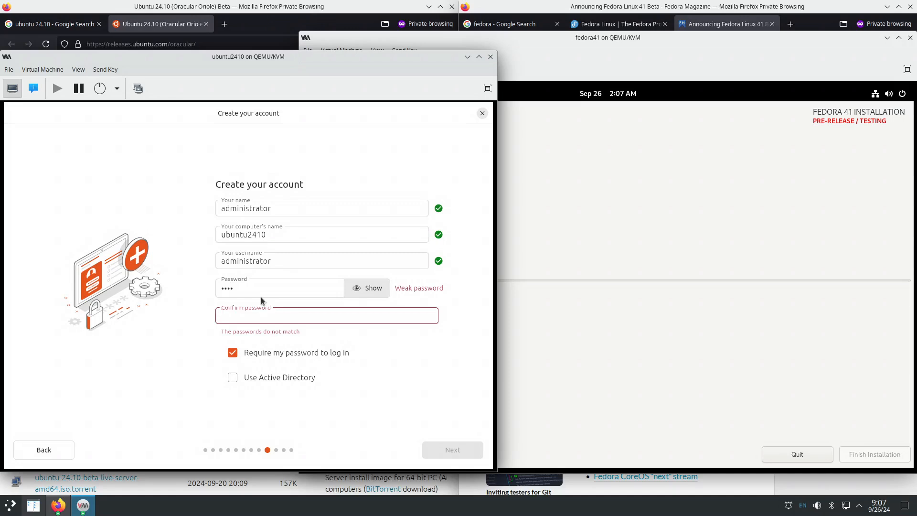
type("1234")
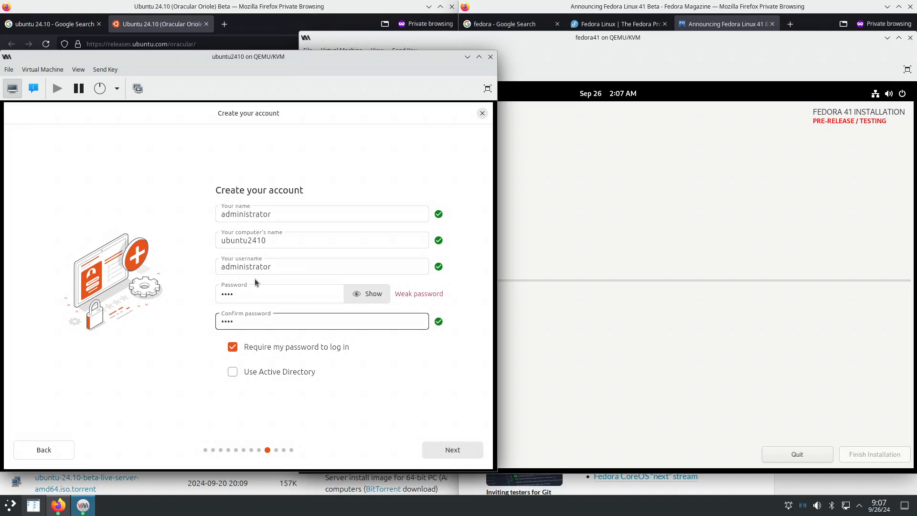
left_click(450, 452)
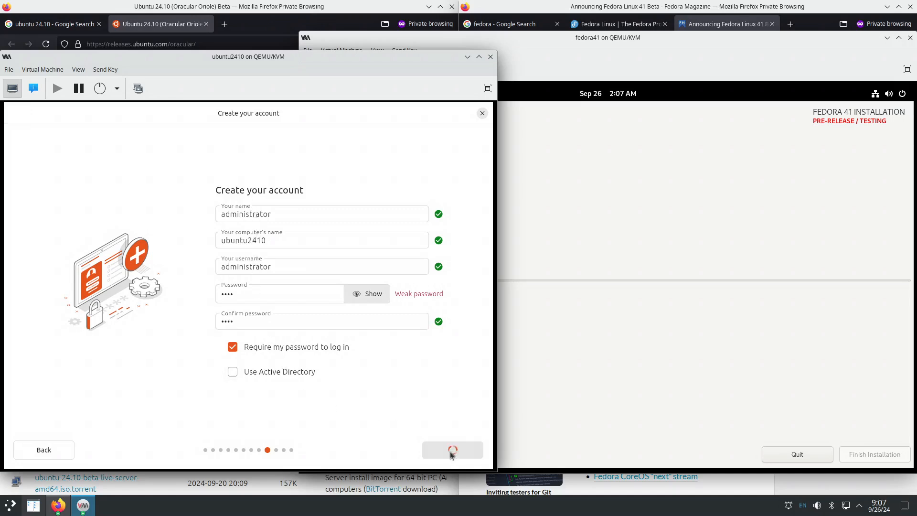
- Pick New York as Ubuntu's timezone and start the install from Ready to install
left_click(131, 273)
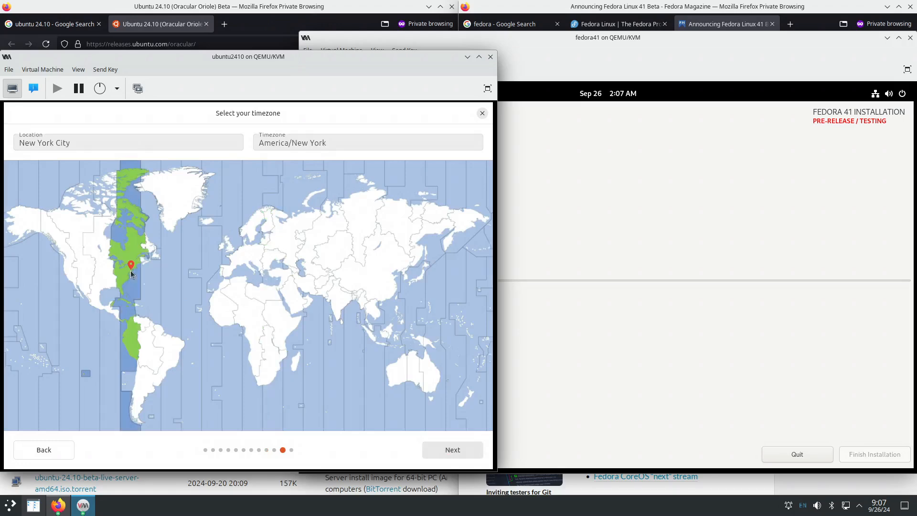
left_click(442, 451)
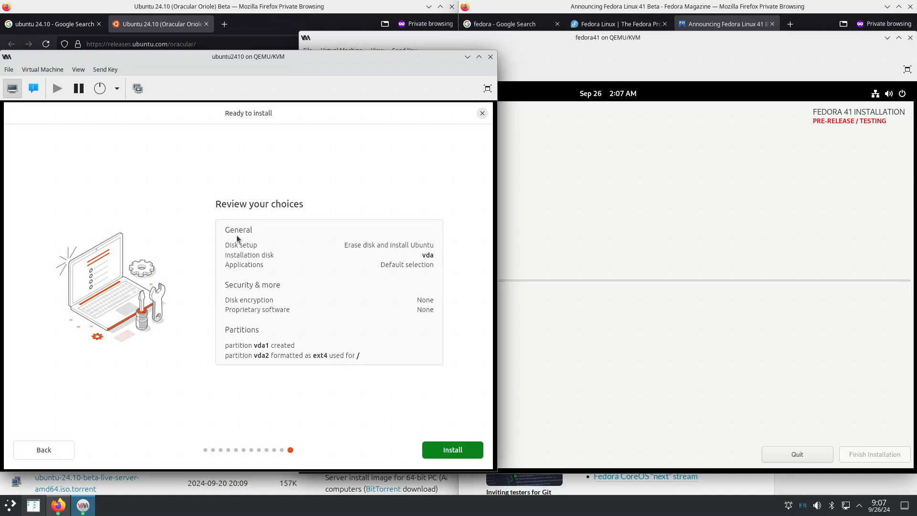
left_click(444, 450)
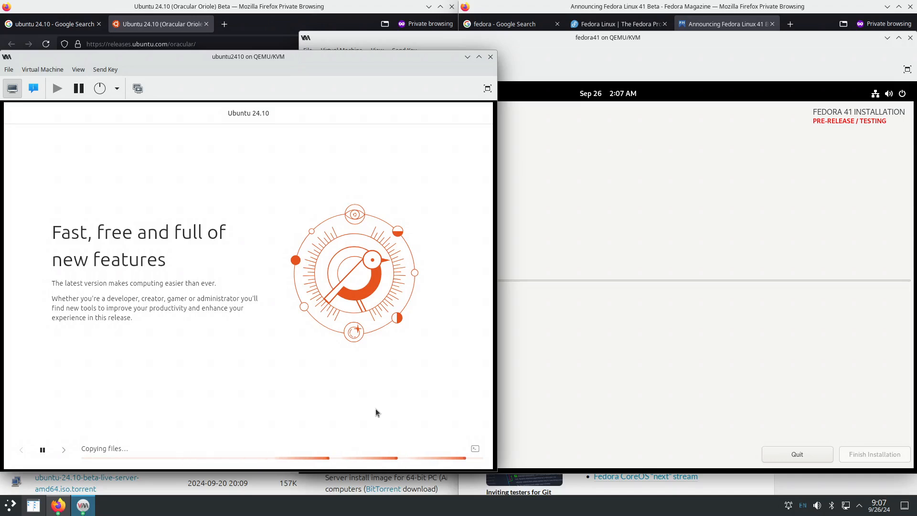
- Toggle the Ubuntu installer's log on and off, switching between the Ubuntu and Fedora VM windows
left_click(475, 449)
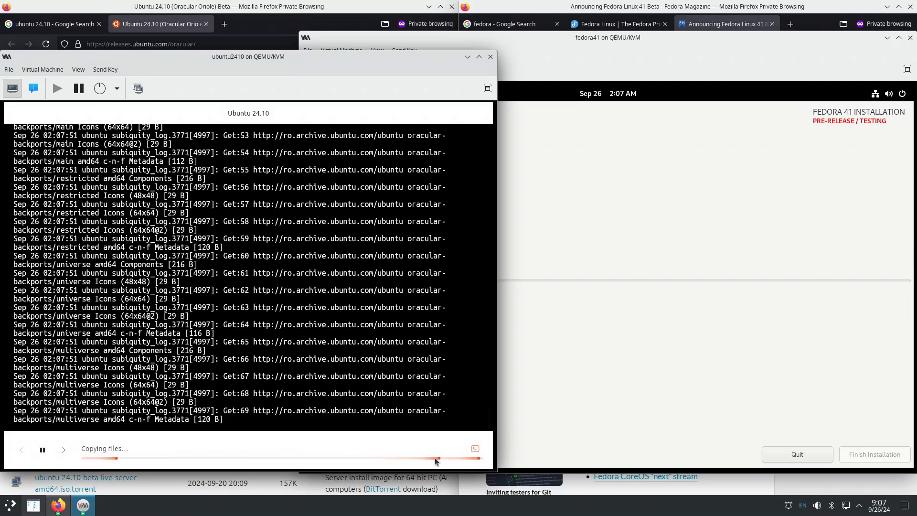
left_click(476, 450)
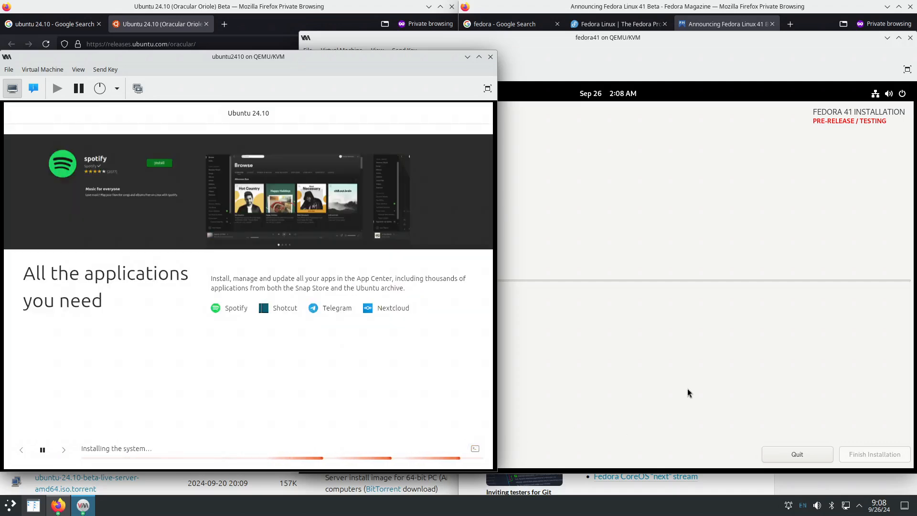
left_click(689, 386)
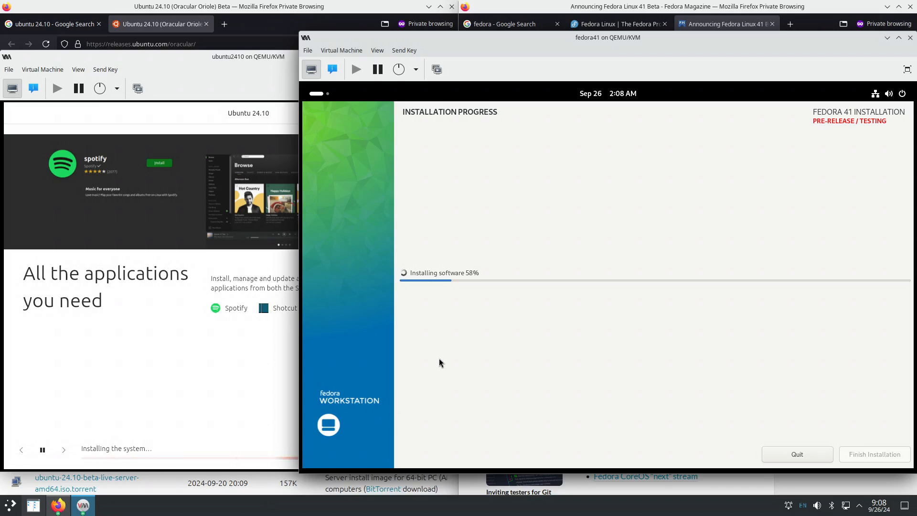
left_click(249, 381)
left_click(475, 449)
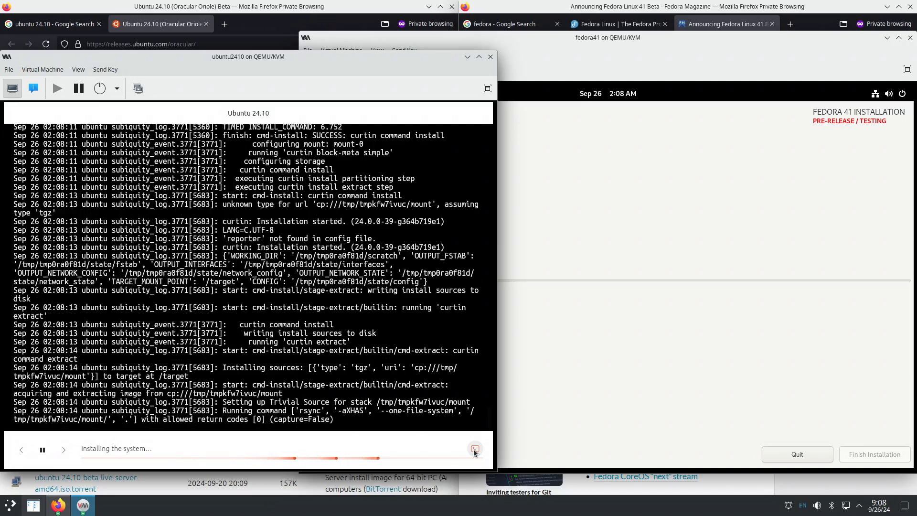
left_click(476, 449)
left_click(609, 382)
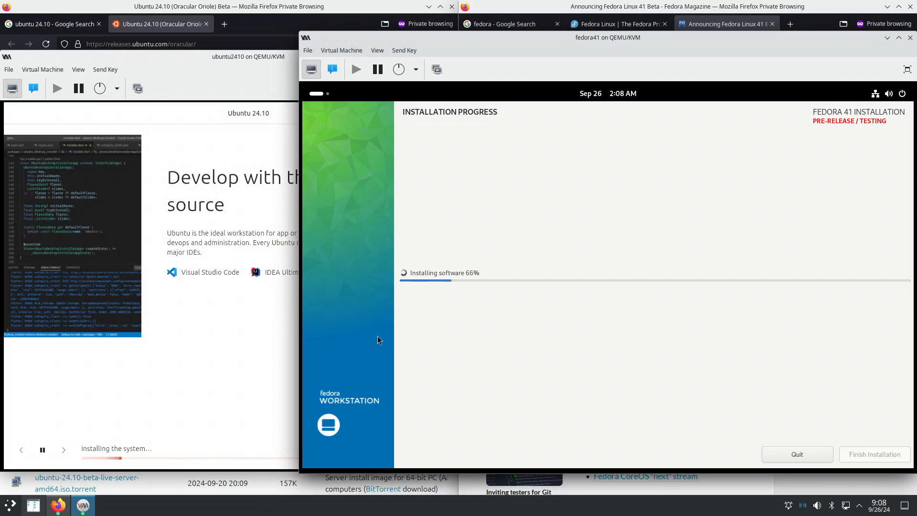
- Alternate between the ubuntu2410 and fedora41 windows to monitor both installs, ending on ubuntu2410
left_click(213, 366)
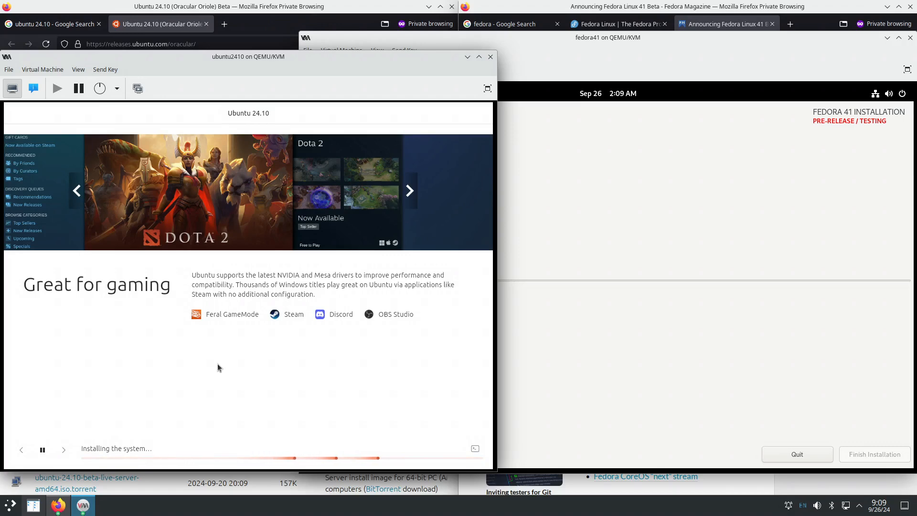
left_click(562, 331)
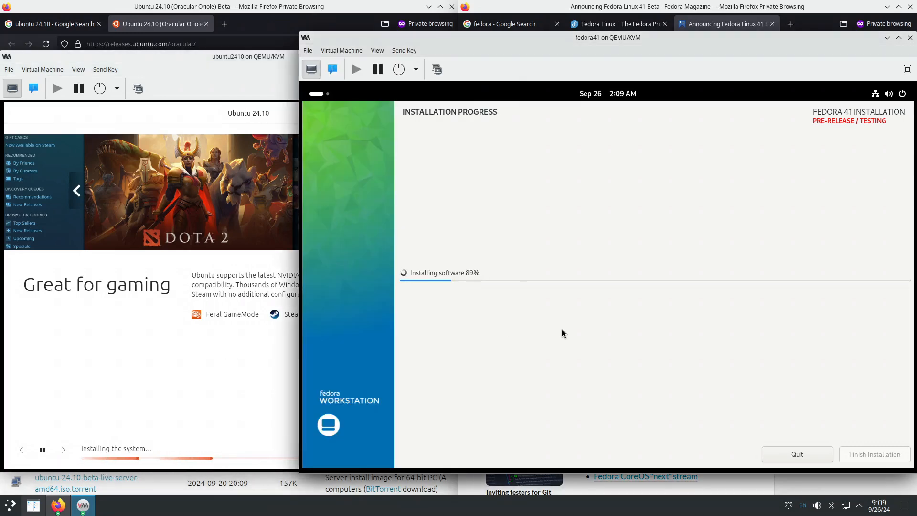
left_click(213, 351)
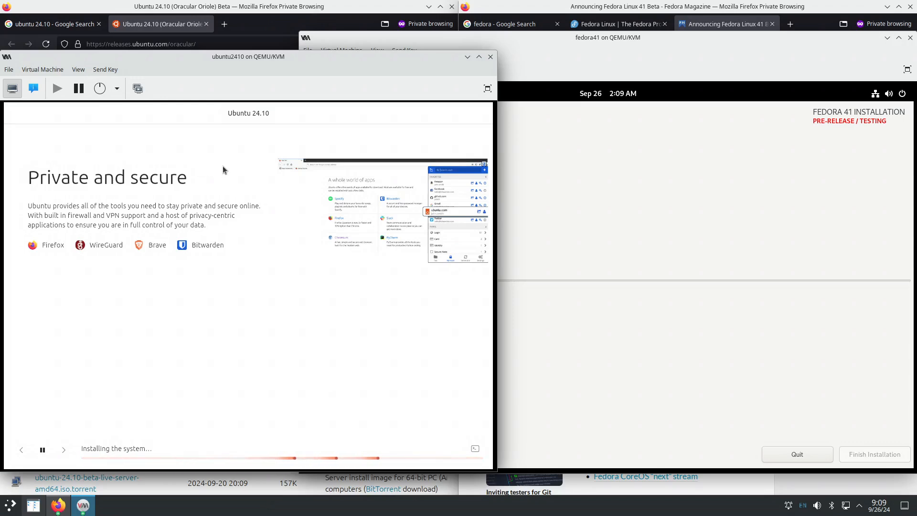
left_click(602, 284)
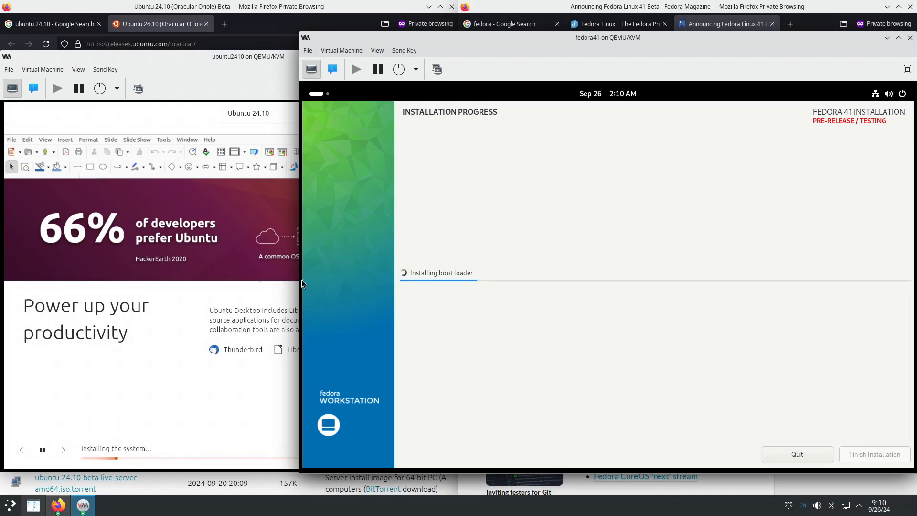
left_click(273, 298)
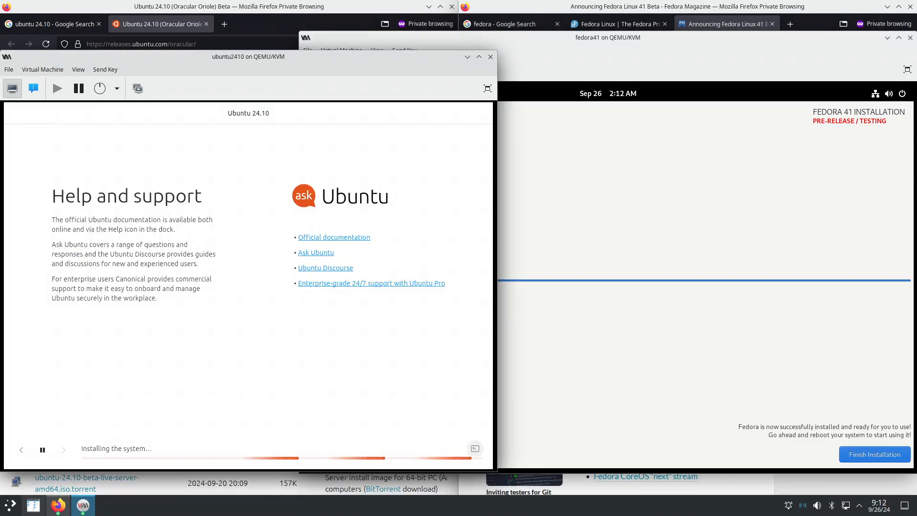
- Check Fedora's finished install, then open and scroll through the Ubuntu installer's log
left_click(764, 340)
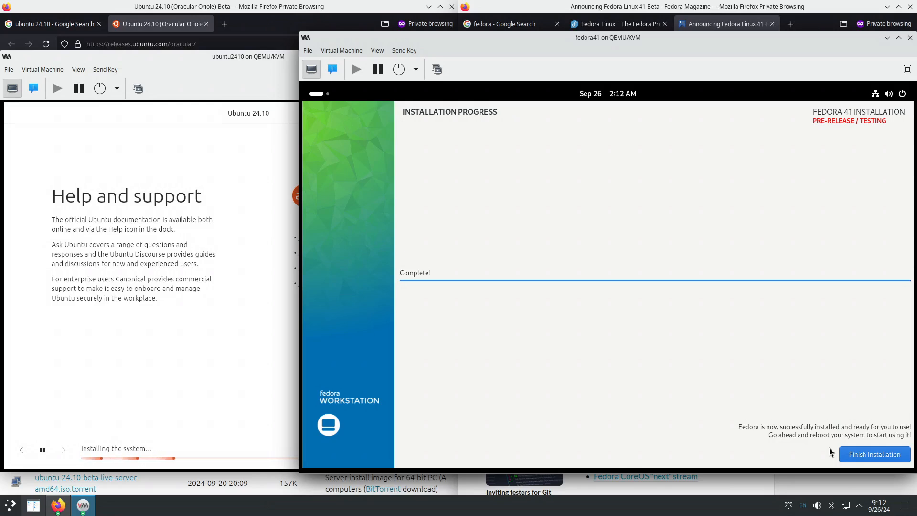
left_click(205, 264)
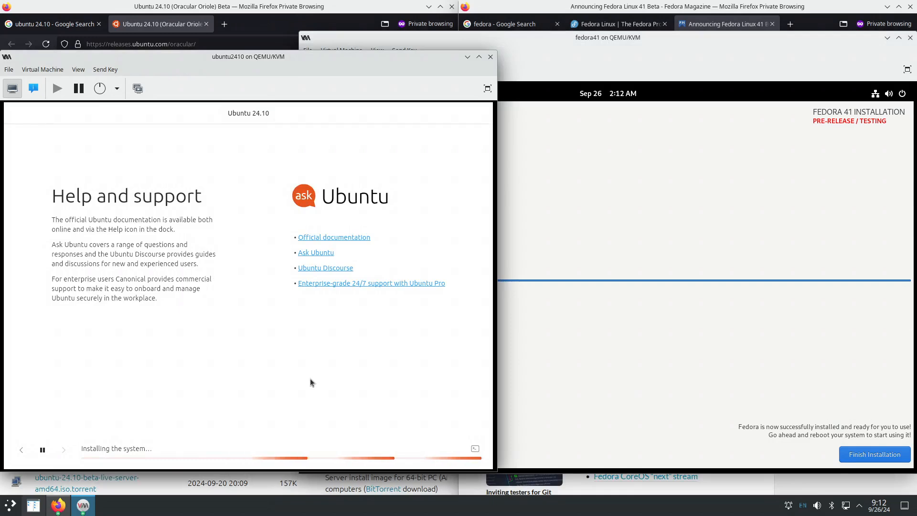
left_click(475, 449)
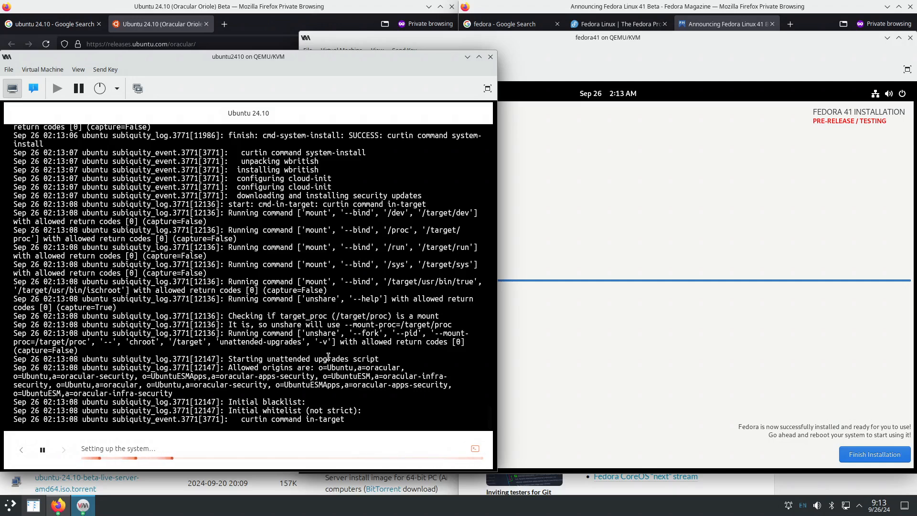
scroll(311, 298, "up", 4)
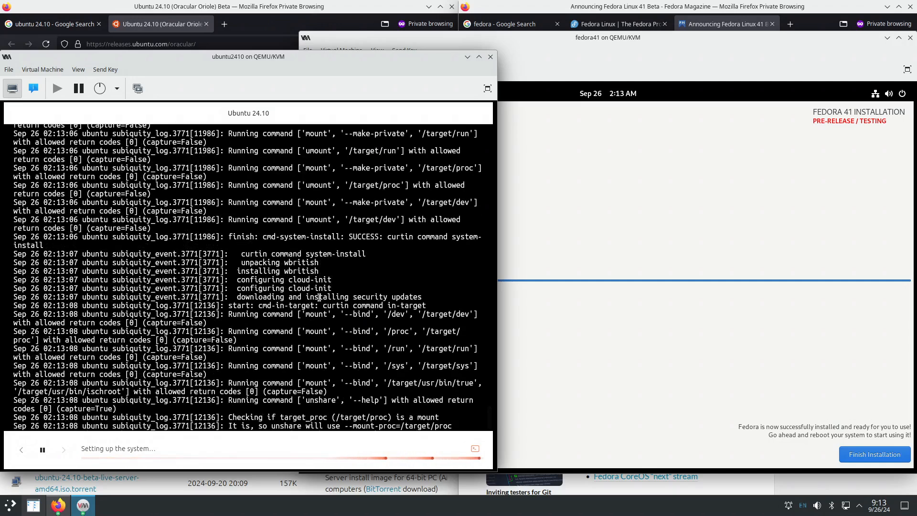
scroll(327, 272, "up", 8)
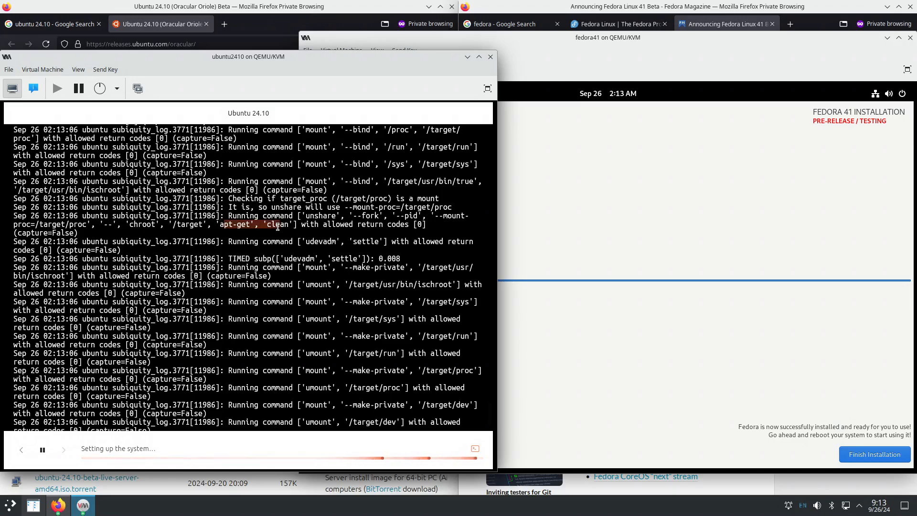
scroll(282, 279, "down", 6)
scroll(283, 278, "down", 6)
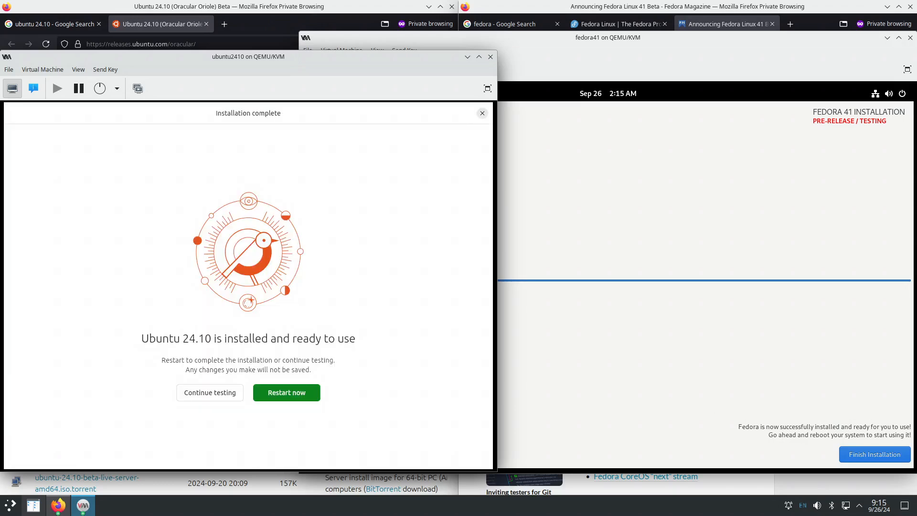
- Bring the fedora41, then ubuntu2410 windows forward and choose Restart now in Ubuntu's Installation complete dialog
left_click(591, 366)
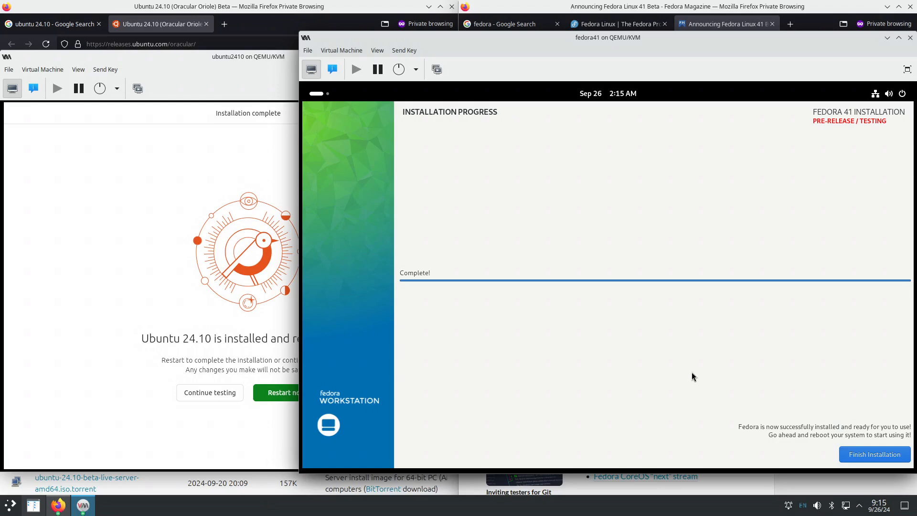
left_click(85, 364)
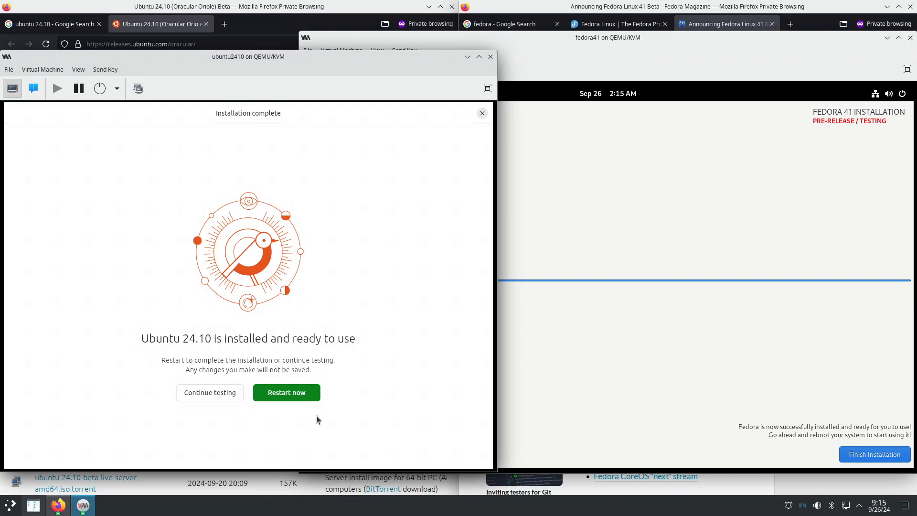
left_click(302, 392)
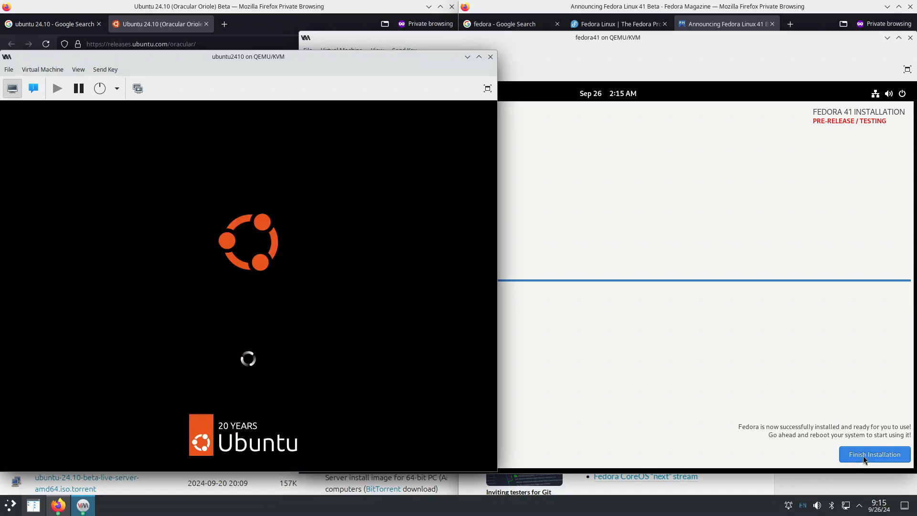
- Finish the Fedora installer, then continue Ubuntu's reboot and submit its wallet password
left_click(863, 455)
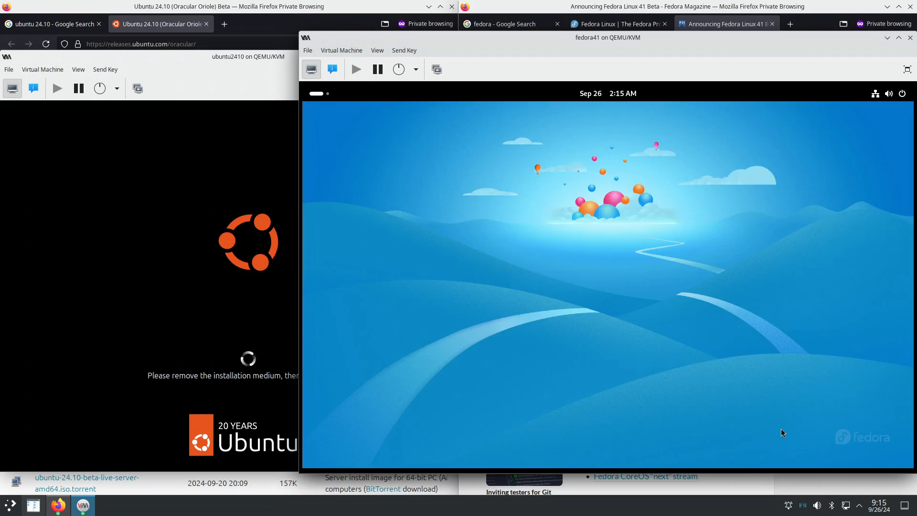
left_click(271, 66)
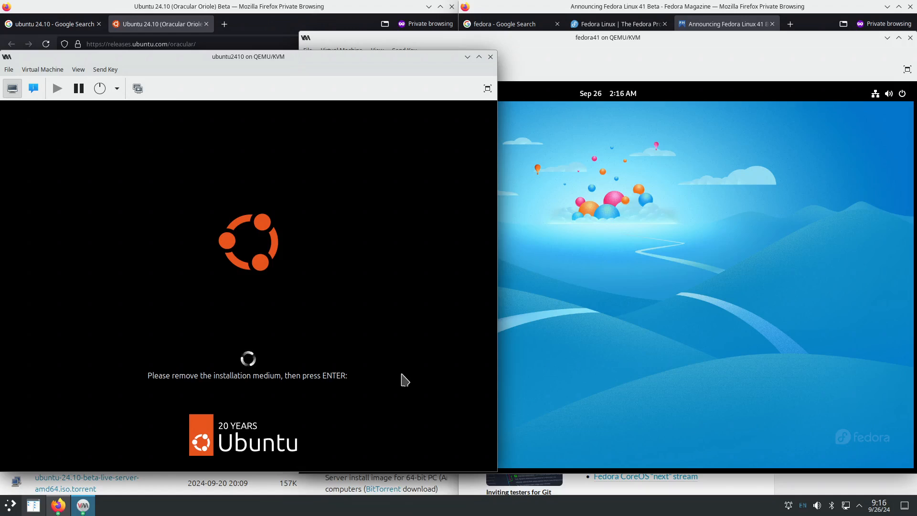
key("Return")
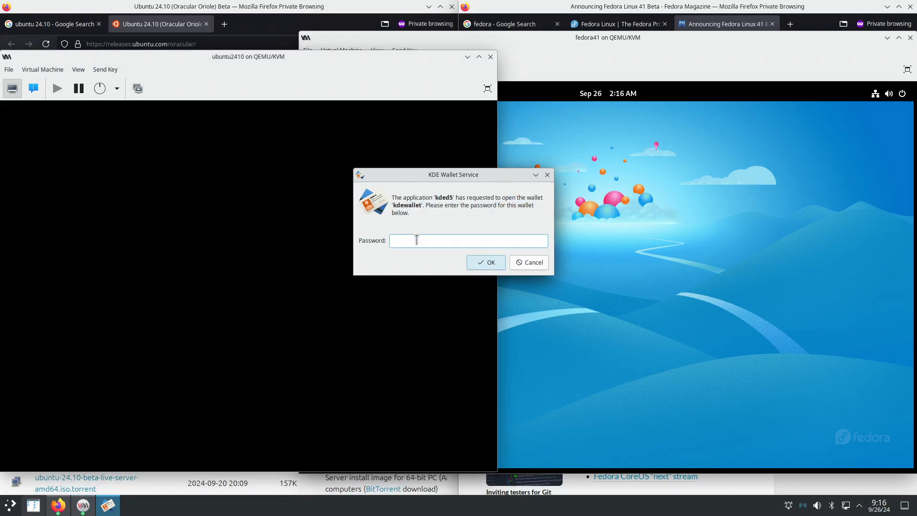
type("•••••")
key("Return")
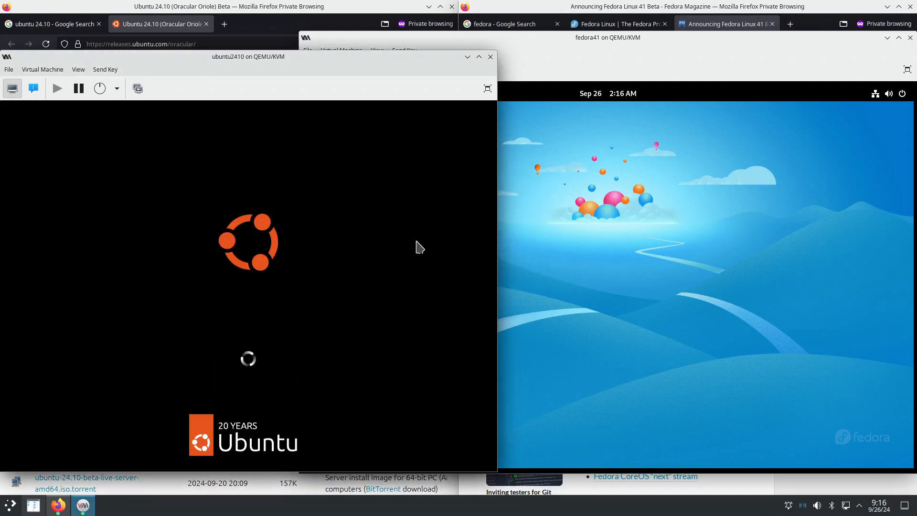
- Choose Restart from the Fedora guest's quick settings power options
left_click(597, 64)
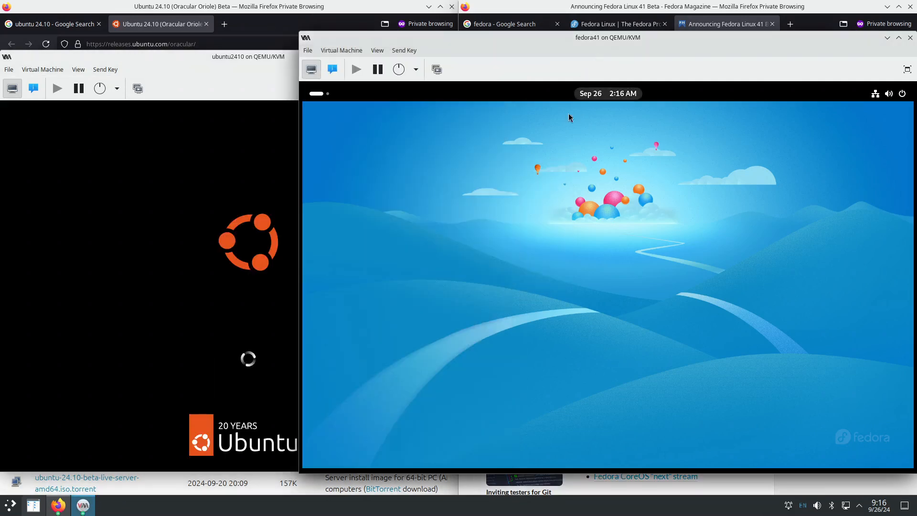
left_click(901, 98)
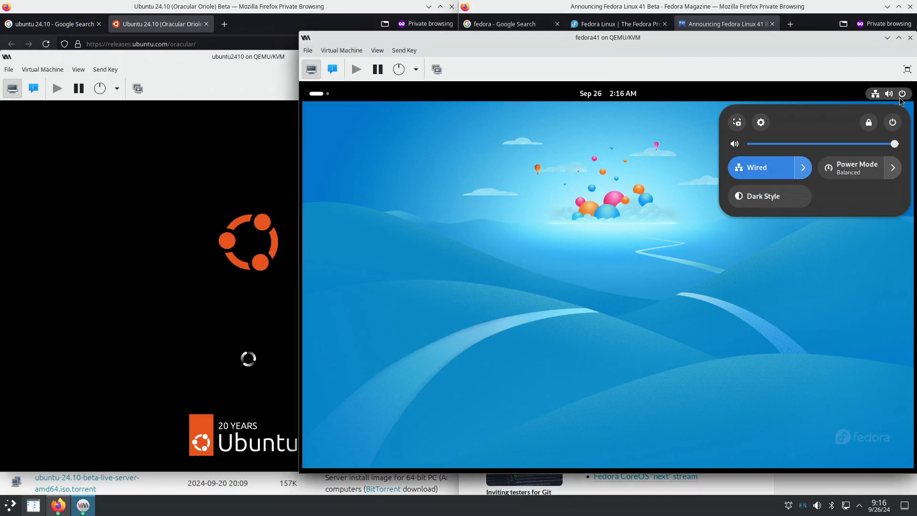
left_click(893, 122)
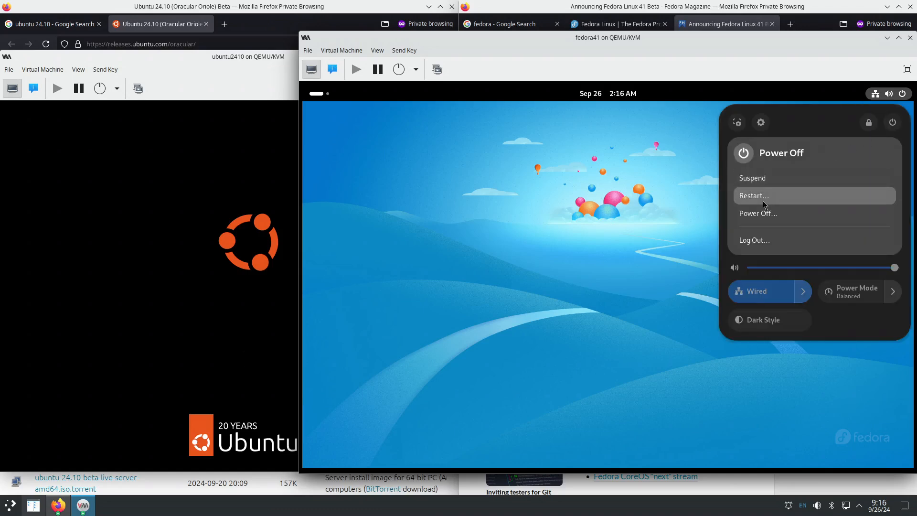
left_click(766, 199)
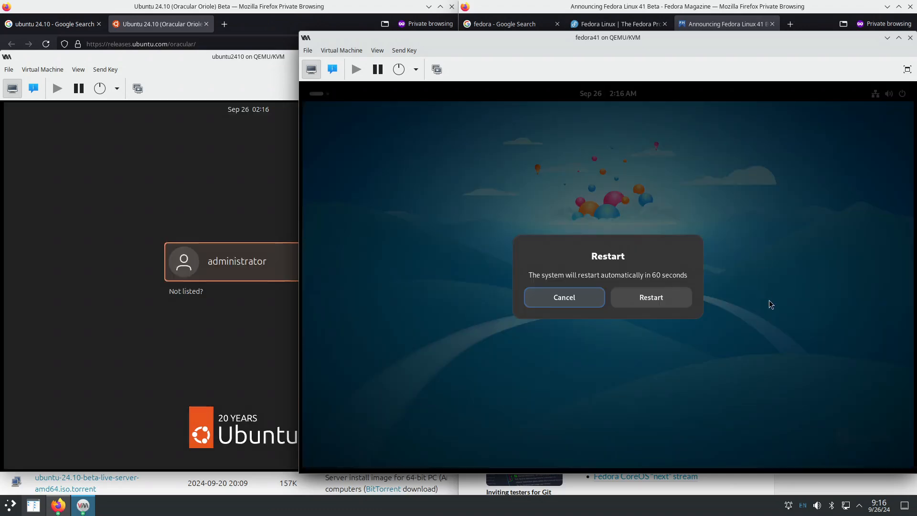
- Confirm the Fedora restart and wait for it to boot into the Welcome to Fedora Linux 41 setup
left_click(661, 299)
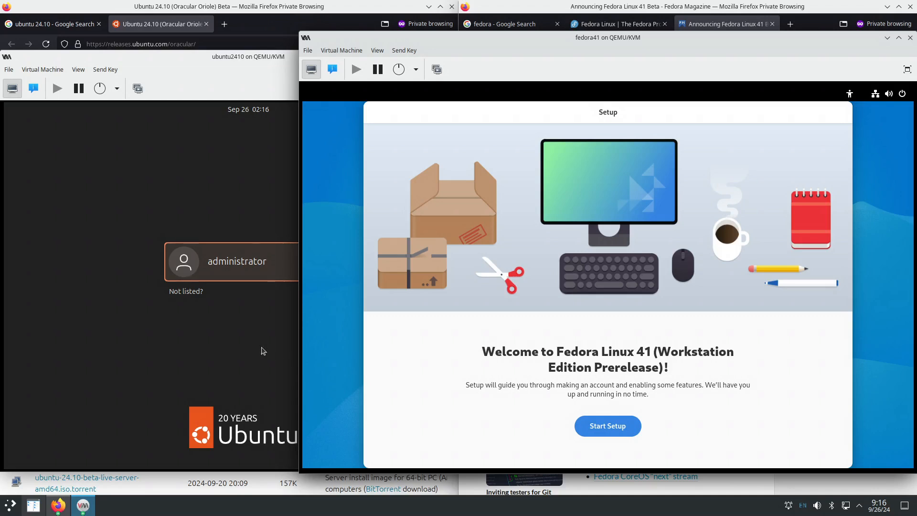
left_click(225, 344)
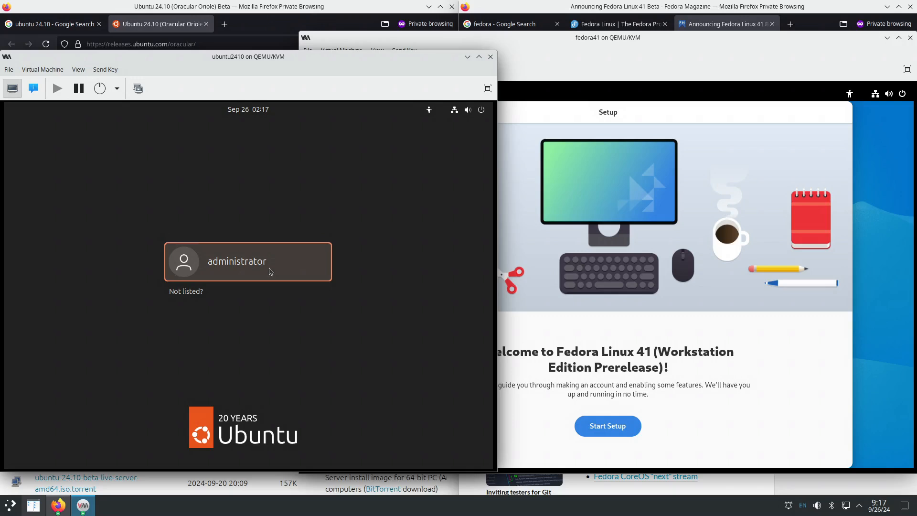
left_click(749, 409)
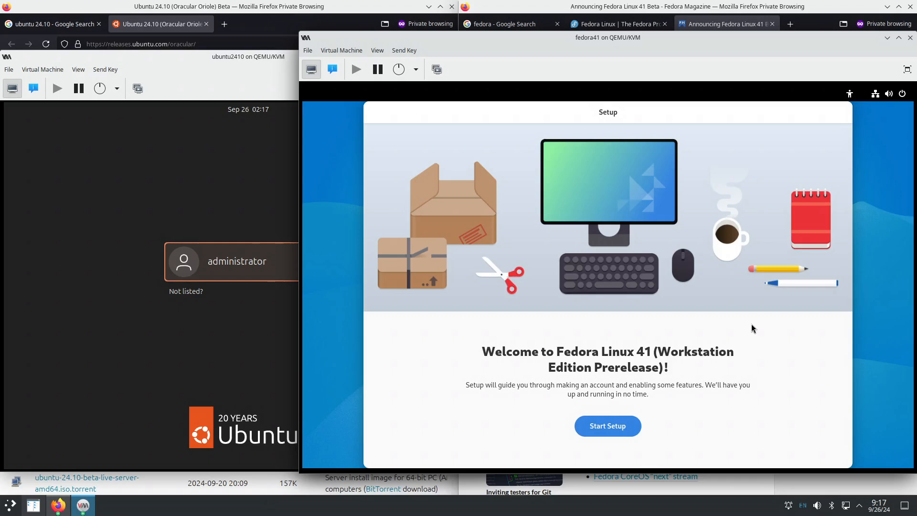
- Start Fedora's setup, turn Location Services off and enable third-party repositories
left_click(610, 430)
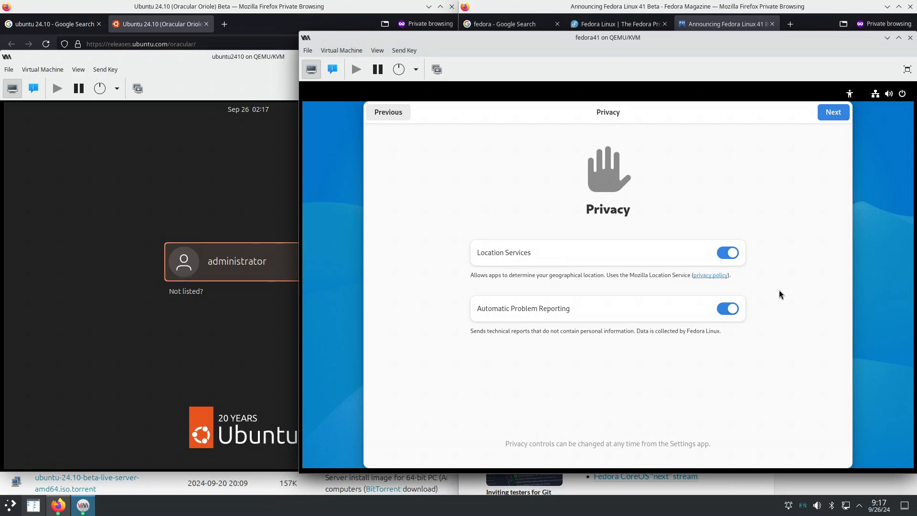
left_click(727, 252)
left_click(833, 115)
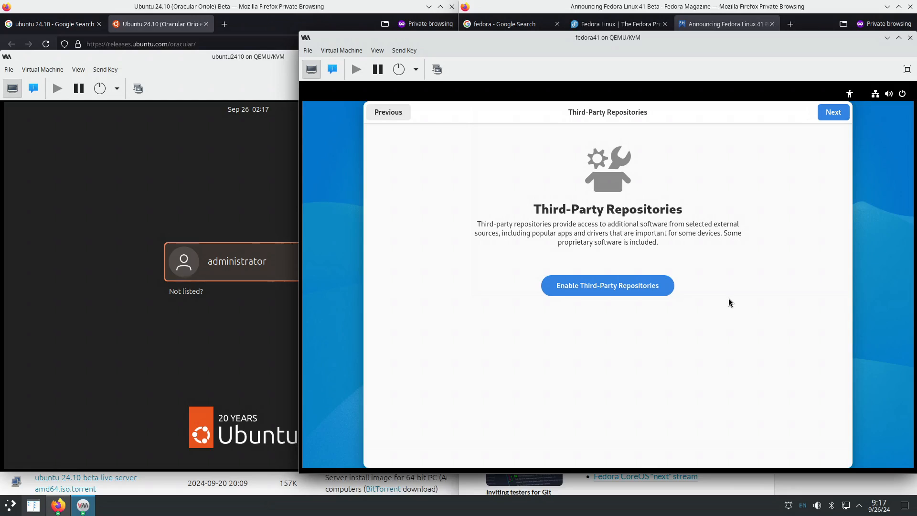
left_click(638, 292)
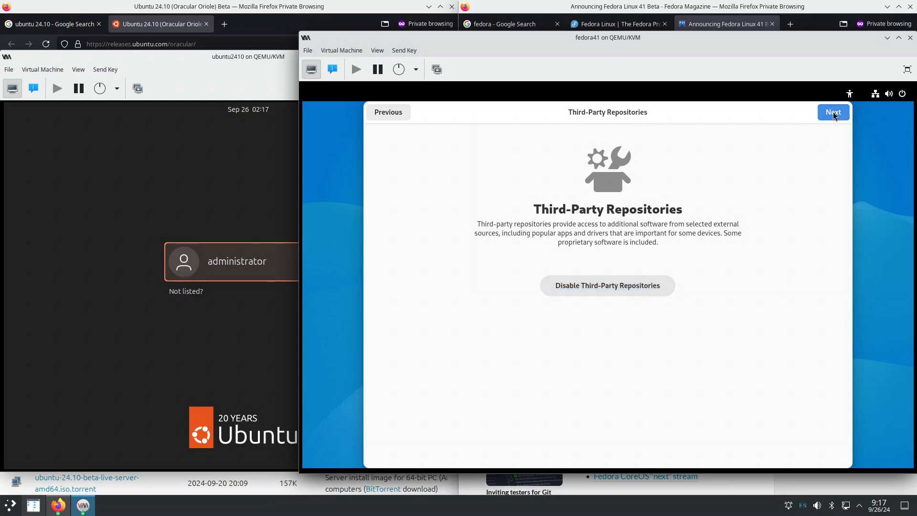
left_click(824, 120)
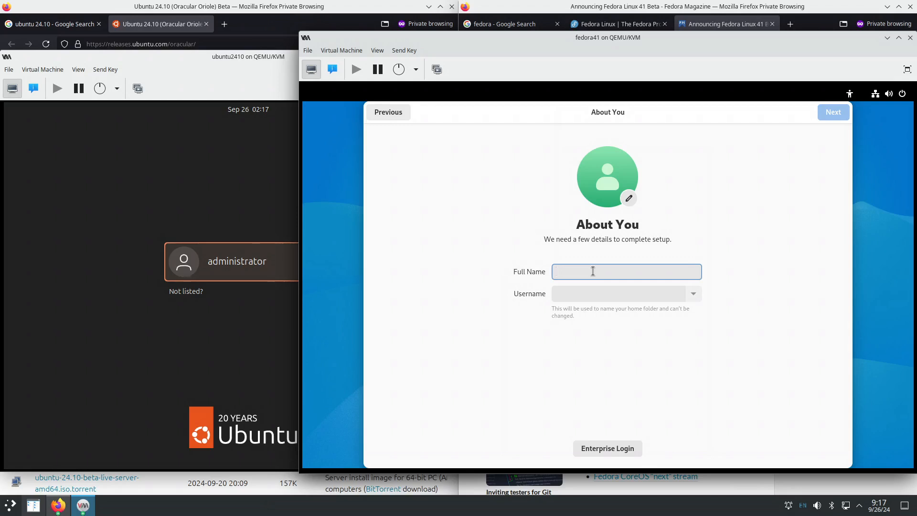
- Create the 'administrator' account, set and confirm its password, and finish setup
type("admi")
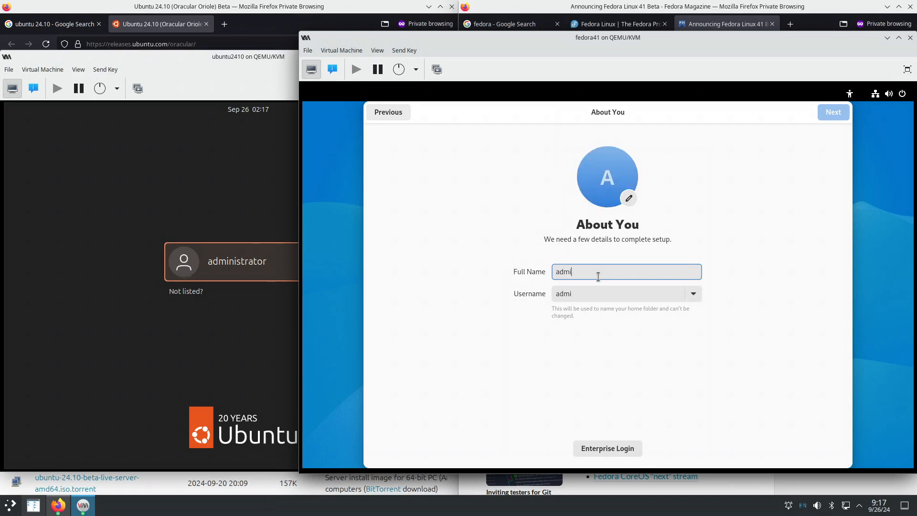
type("nistrator")
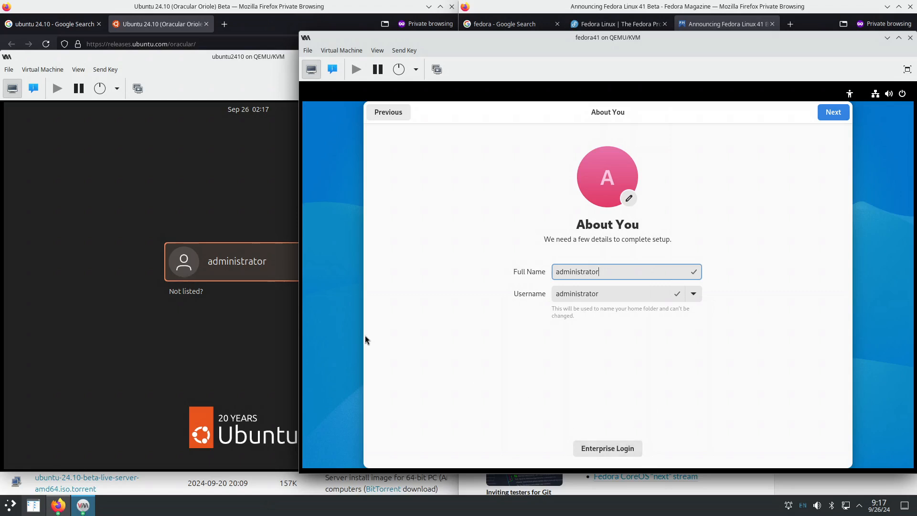
left_click(833, 114)
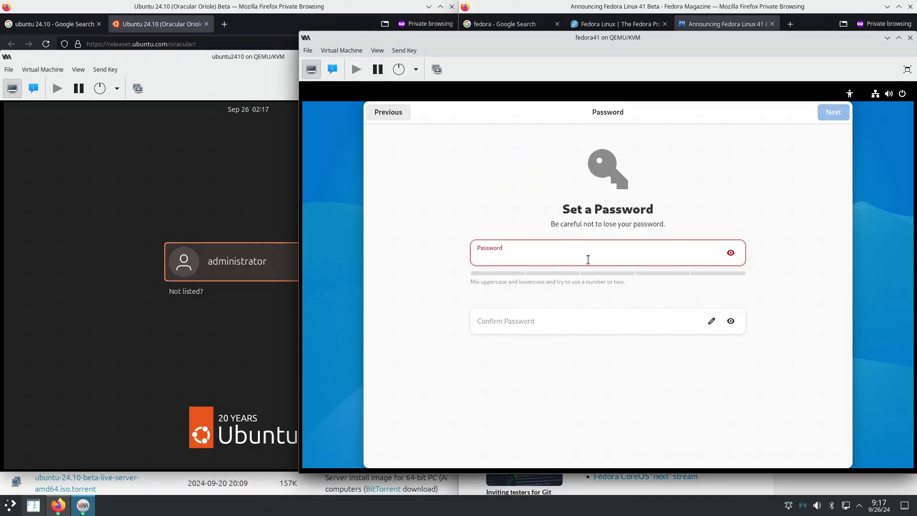
type("●●●●")
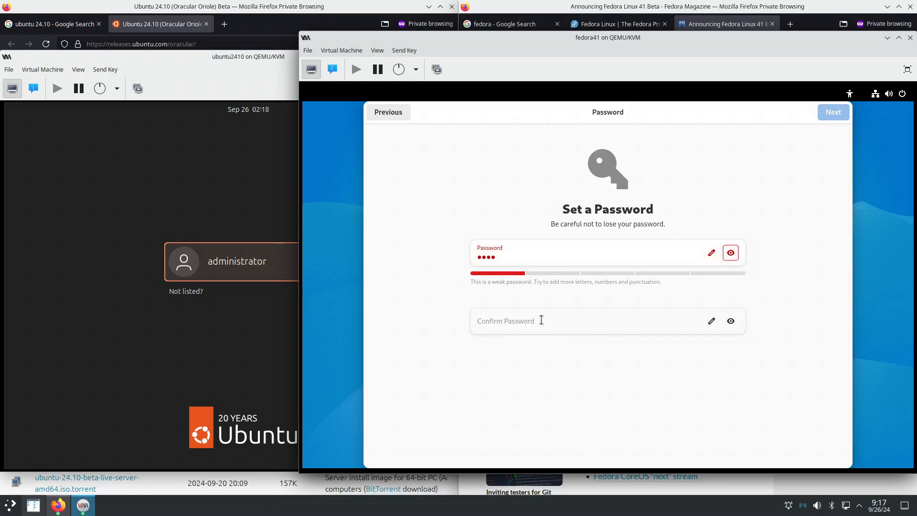
left_click(541, 320)
type("●")
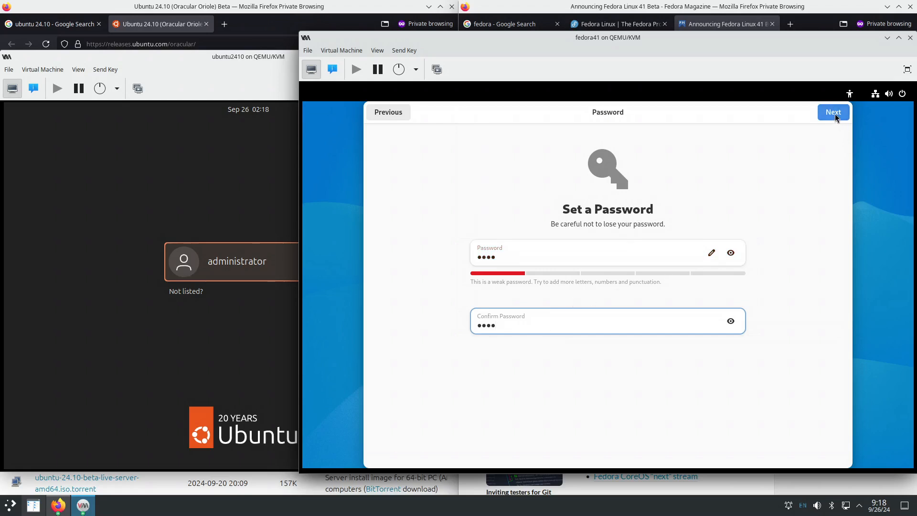
left_click(835, 114)
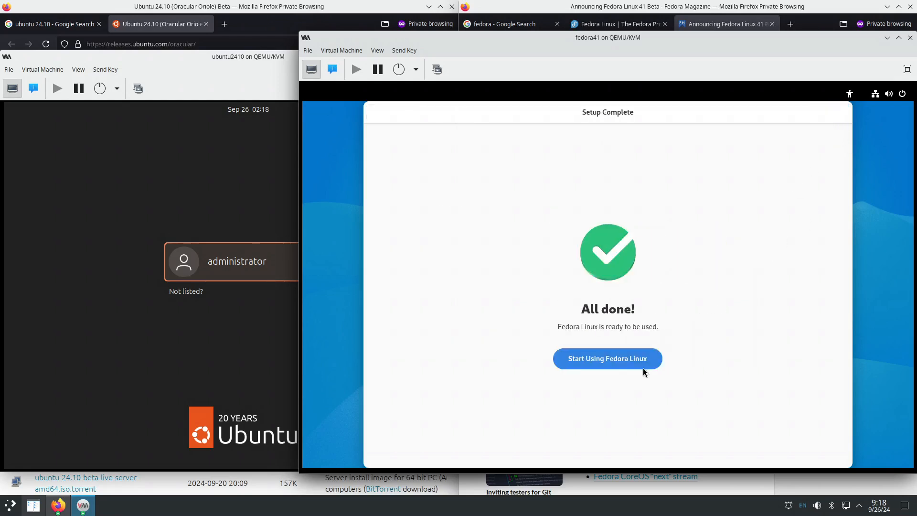
left_click(613, 360)
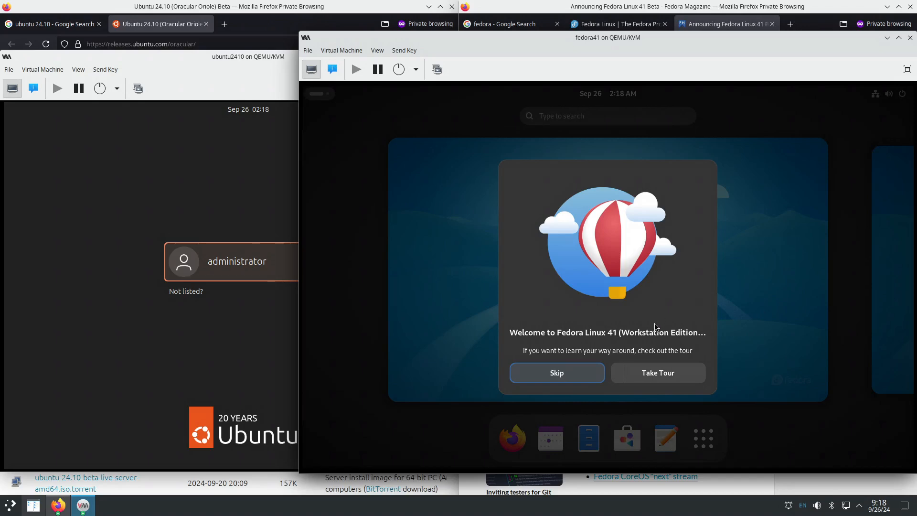
- Take Fedora's welcome tour and select the user on Ubuntu's login screen to get the password prompt
left_click(646, 374)
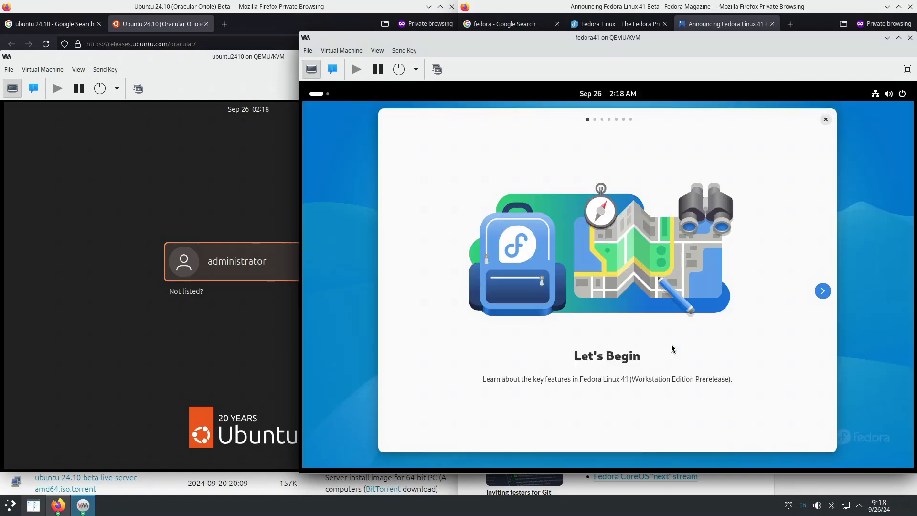
left_click(218, 323)
left_click(236, 265)
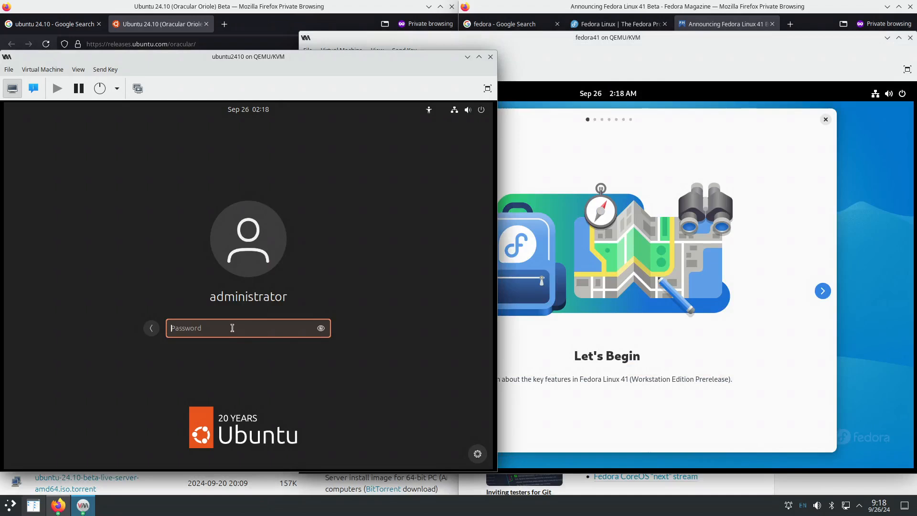
- Log in to Ubuntu, glance at the release notes, minimize them and continue the welcome wizard
type("••••")
key("Return")
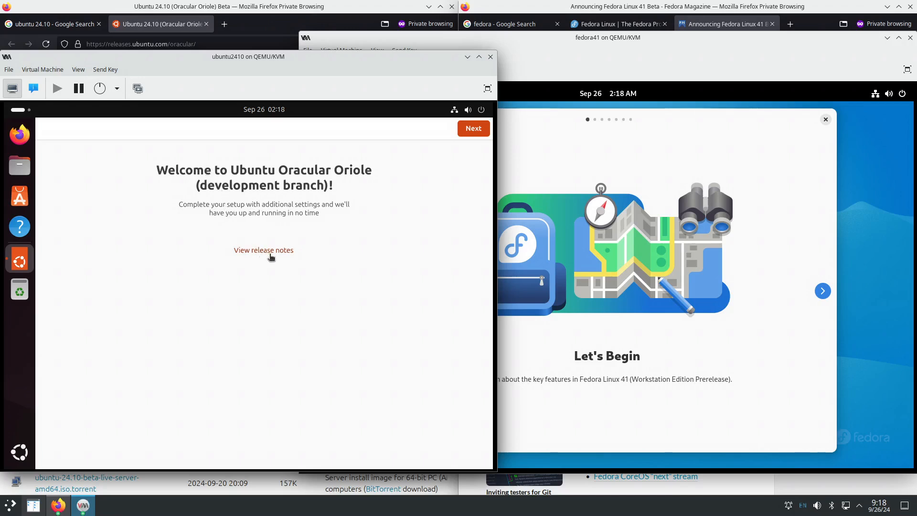
left_click(264, 250)
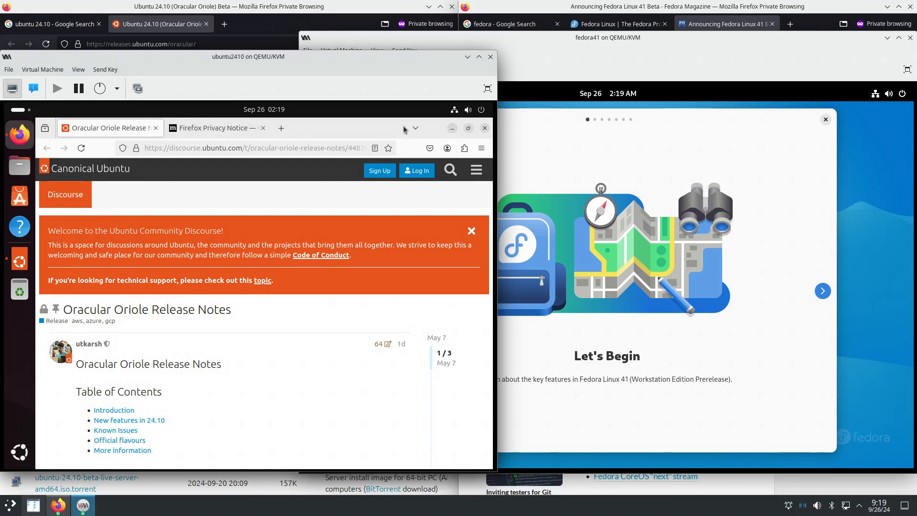
left_click(452, 129)
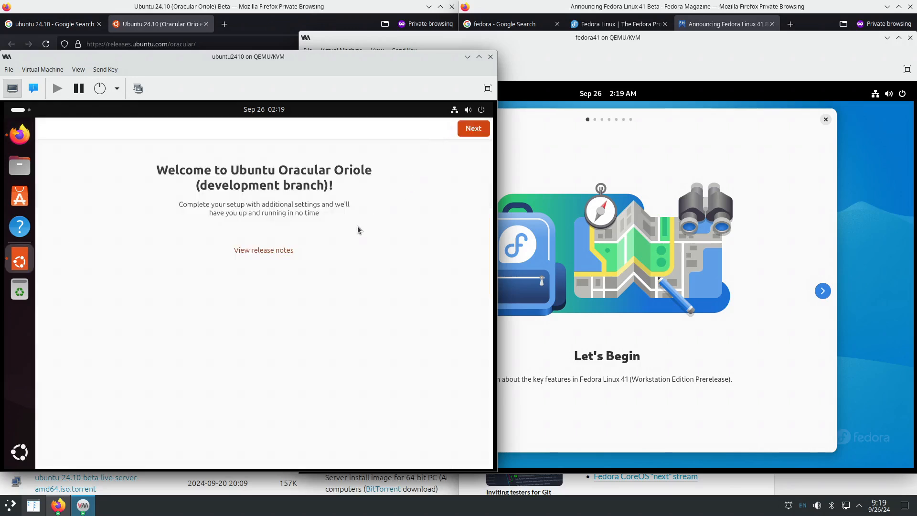
left_click(468, 133)
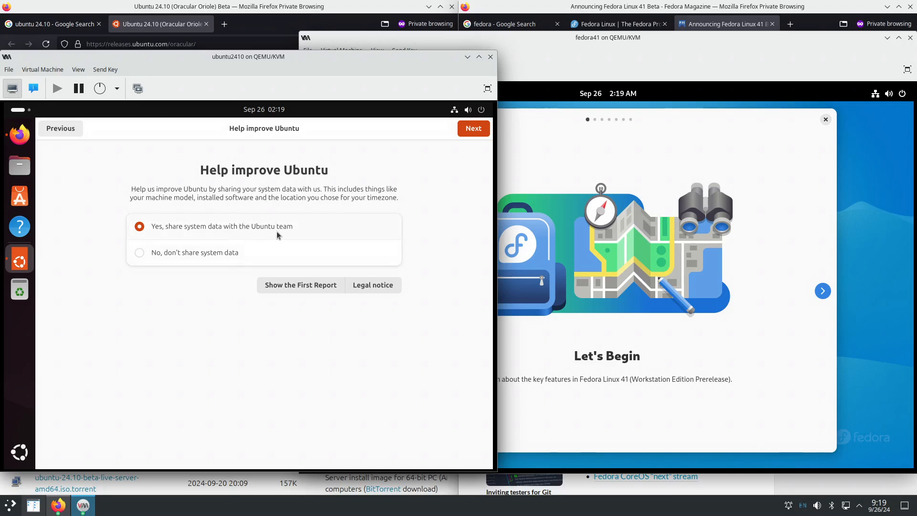
- Pass the data-sharing page, open and minimize App Center, then finish the Ubuntu welcome setup
left_click(473, 132)
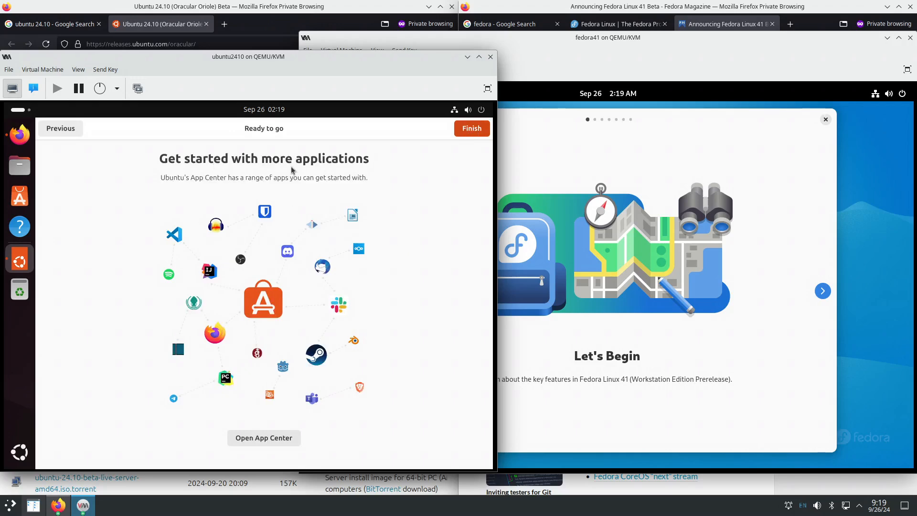
left_click(283, 439)
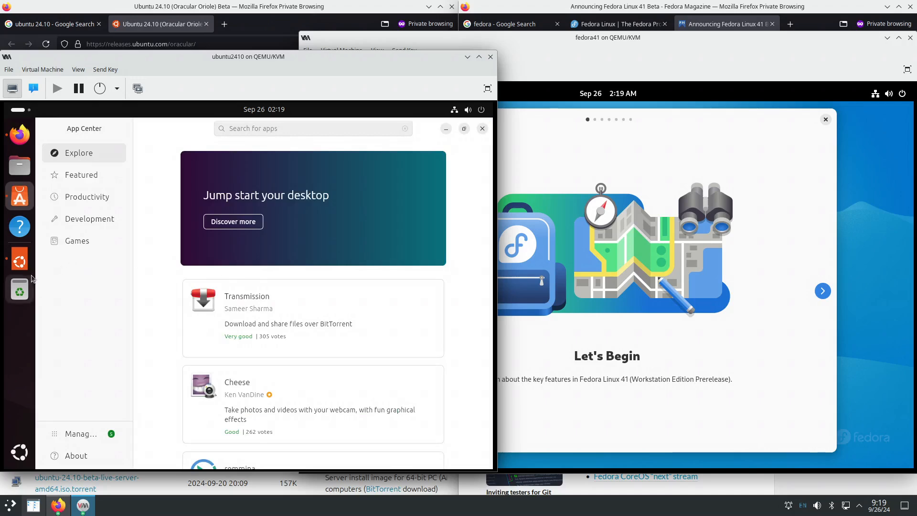
left_click(446, 128)
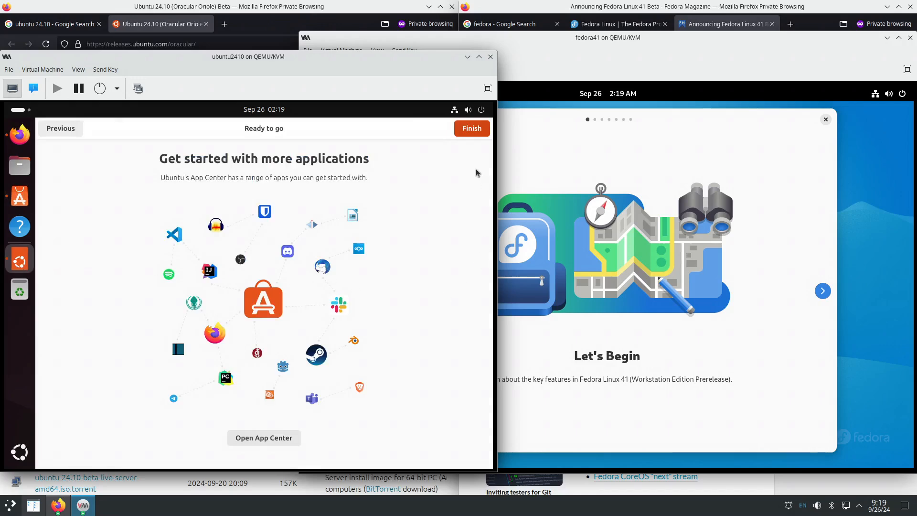
left_click(474, 137)
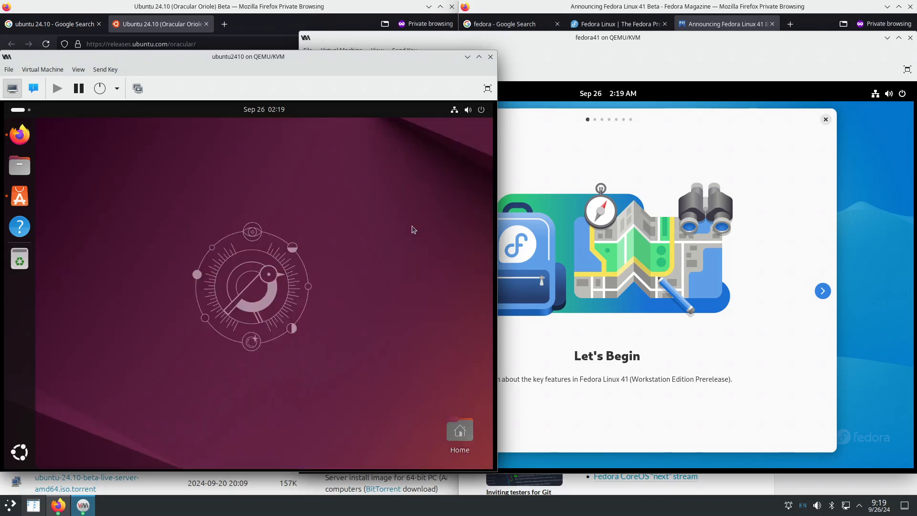
- Page Fedora's tour through Get an Overview, Powerful Search, workspaces and swipe pages to That's It!, then close it
left_click(748, 339)
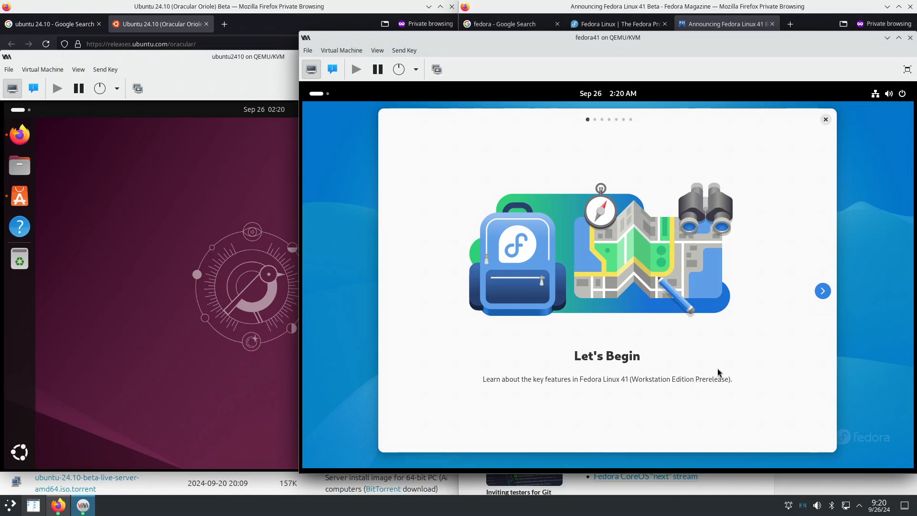
left_click(821, 293)
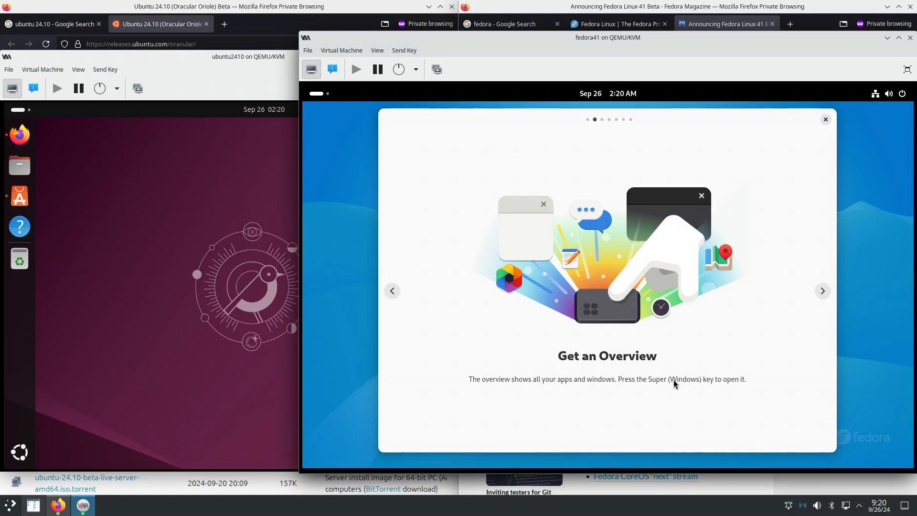
left_click(822, 291)
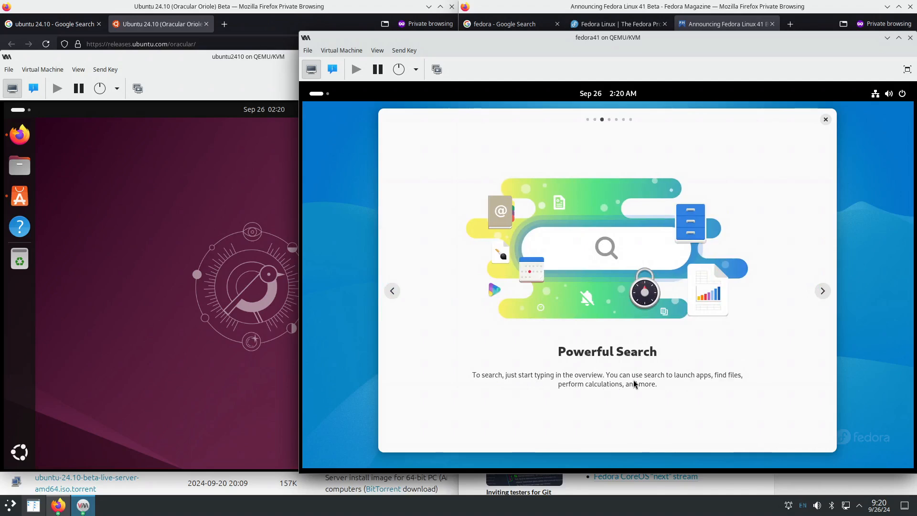
left_click(822, 292)
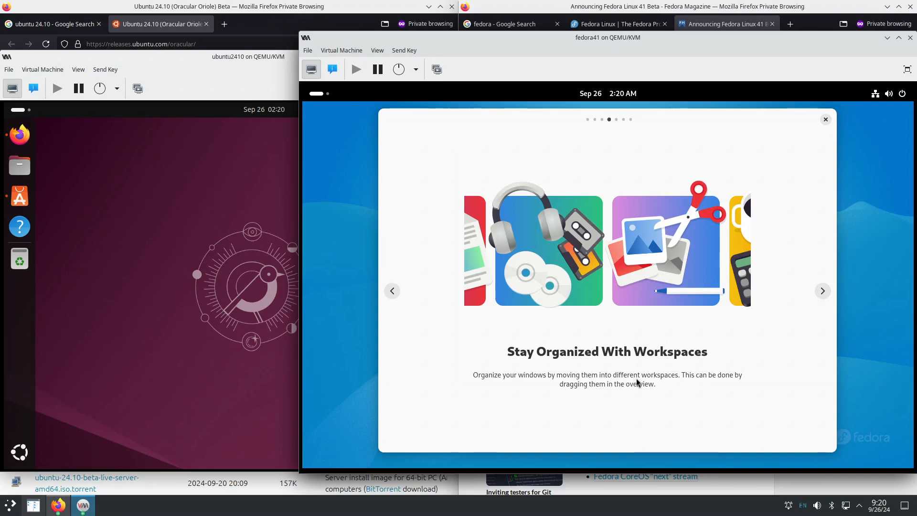
left_click(822, 291)
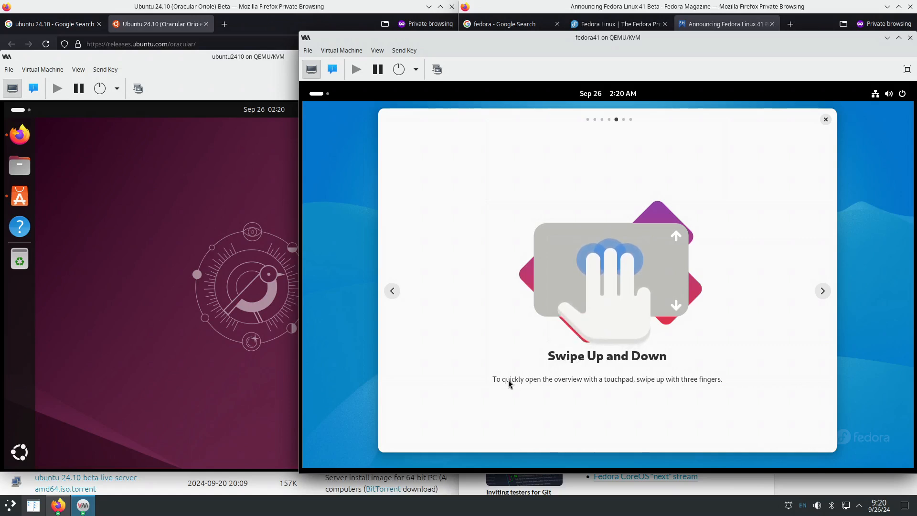
left_click(823, 291)
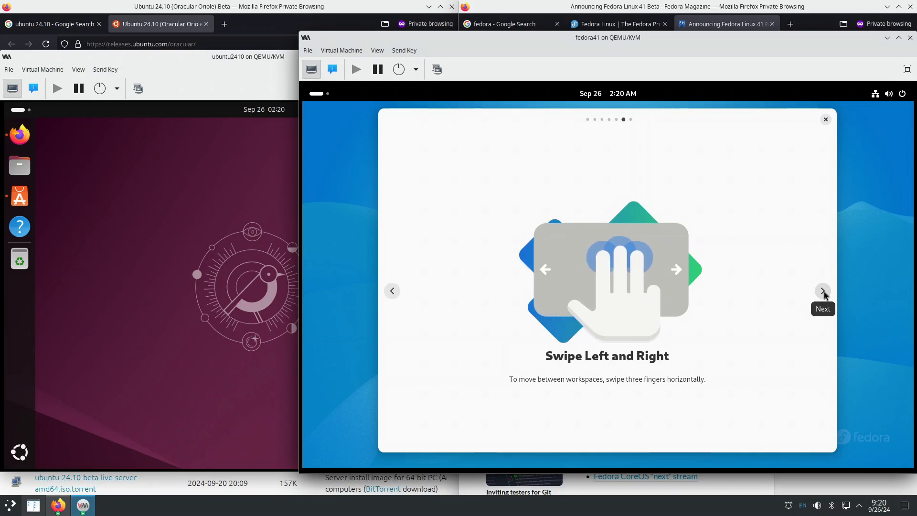
left_click(822, 291)
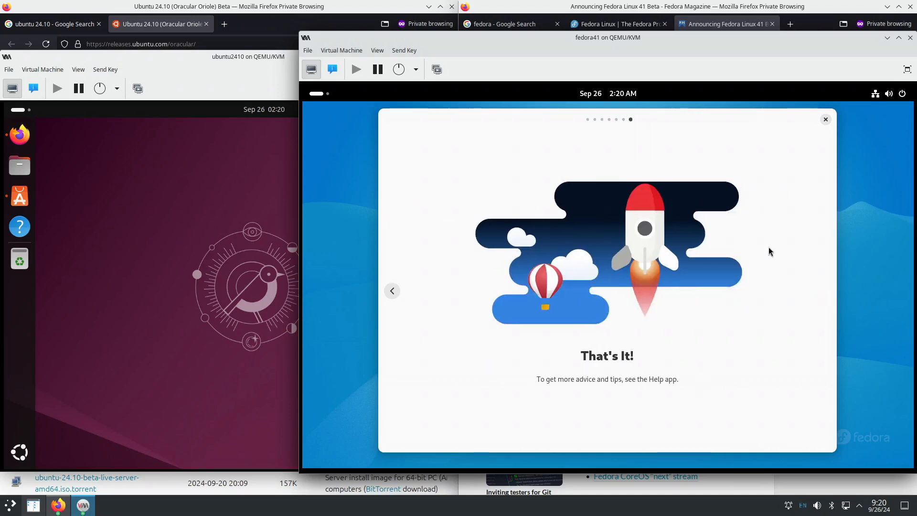
left_click(827, 120)
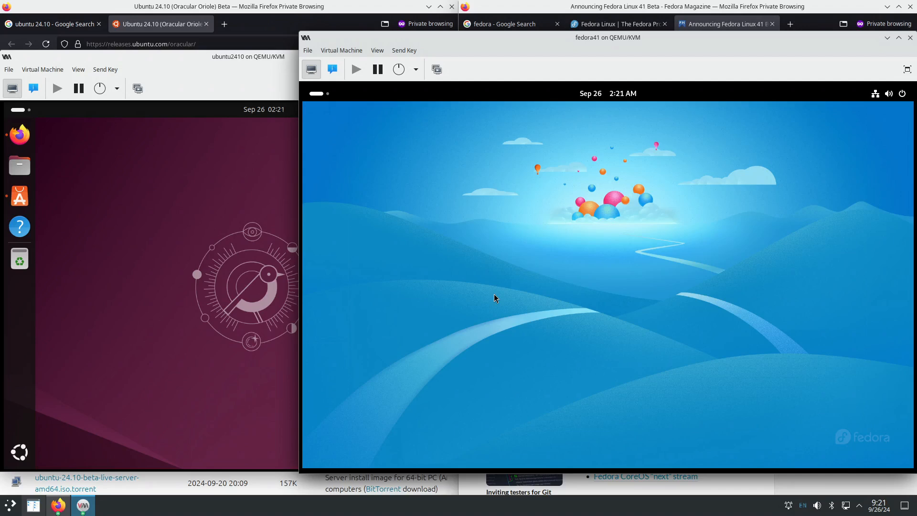
- Alternate the ubuntu2410 and fedora41 windows in front, ending with ubuntu2410 raised
left_click(274, 59)
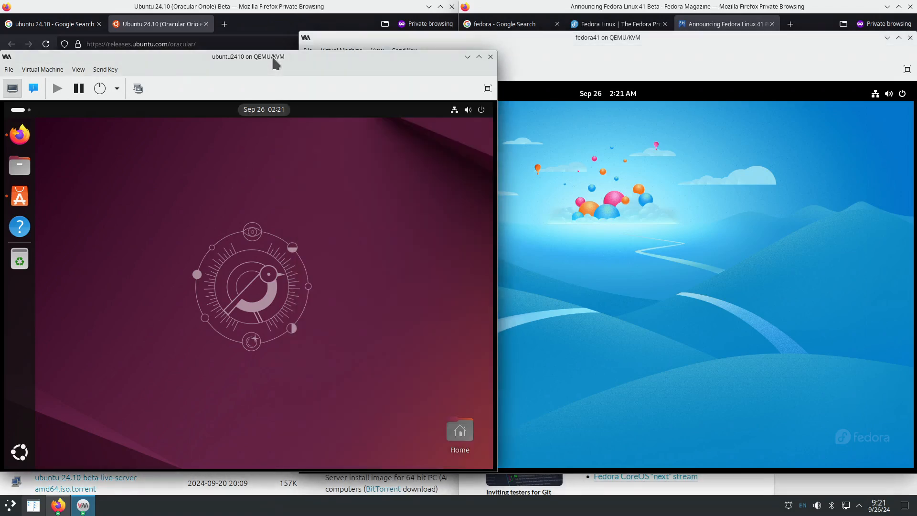
left_click(603, 40)
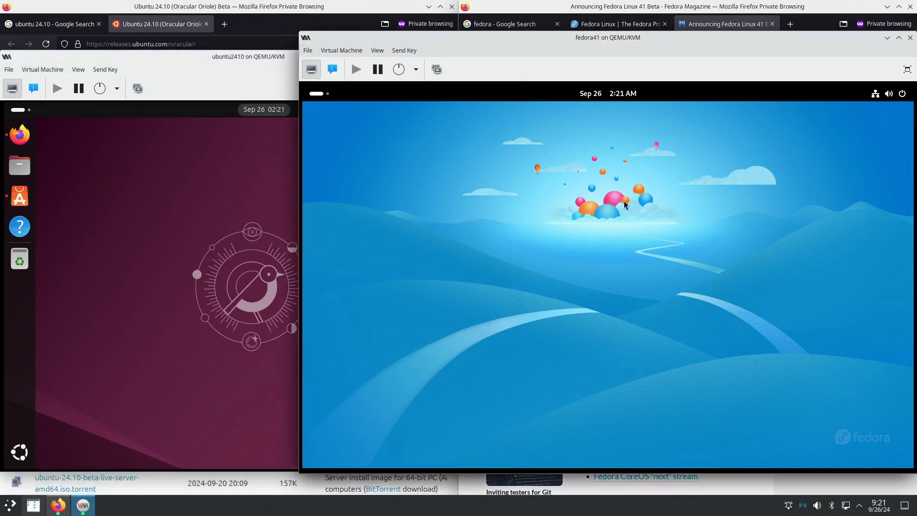
left_click(243, 62)
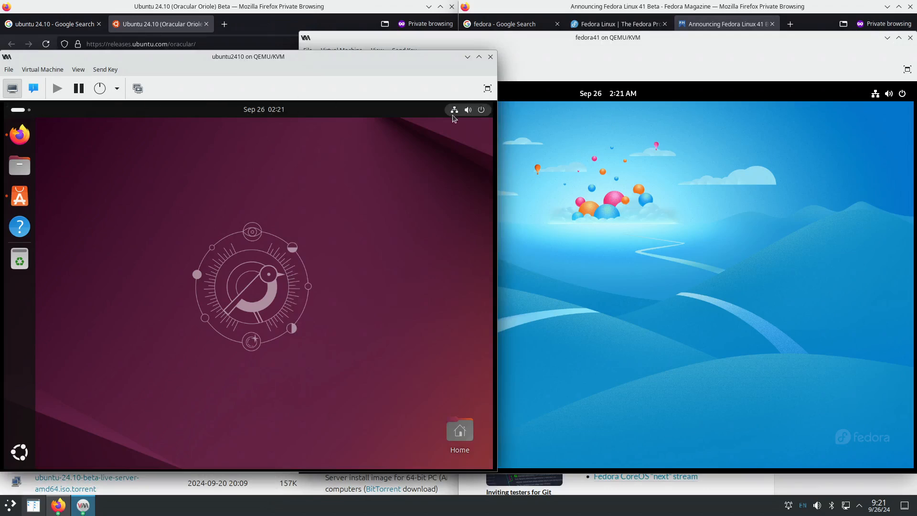
left_click(577, 40)
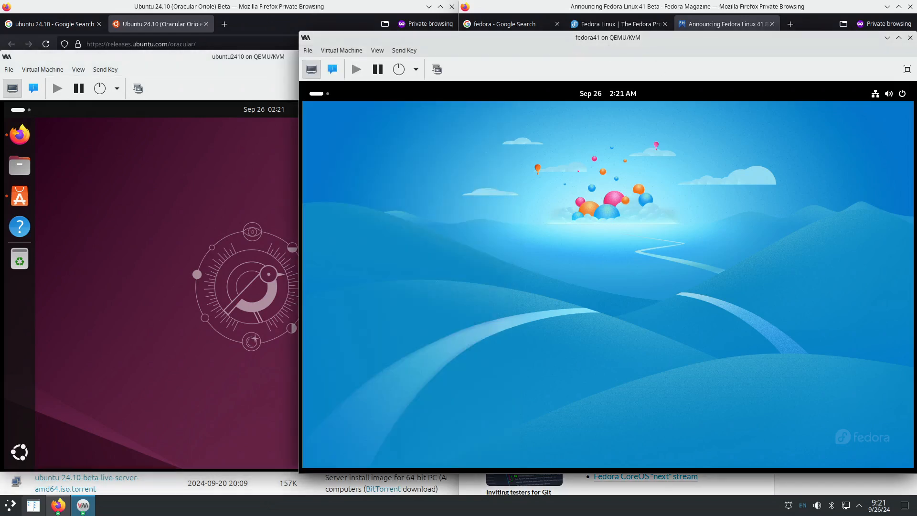
left_click(217, 346)
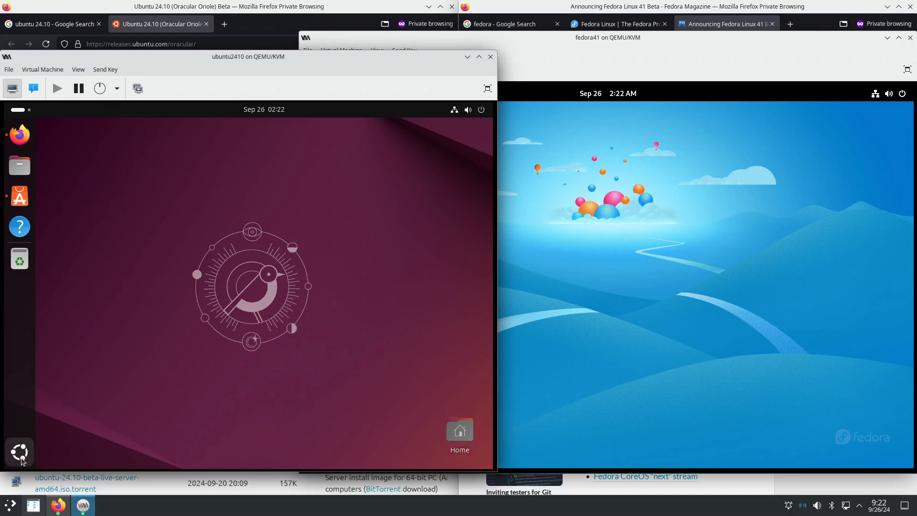
- Toggle Ubuntu's application grid and Fedora's activities overview open and closed
left_click(20, 452)
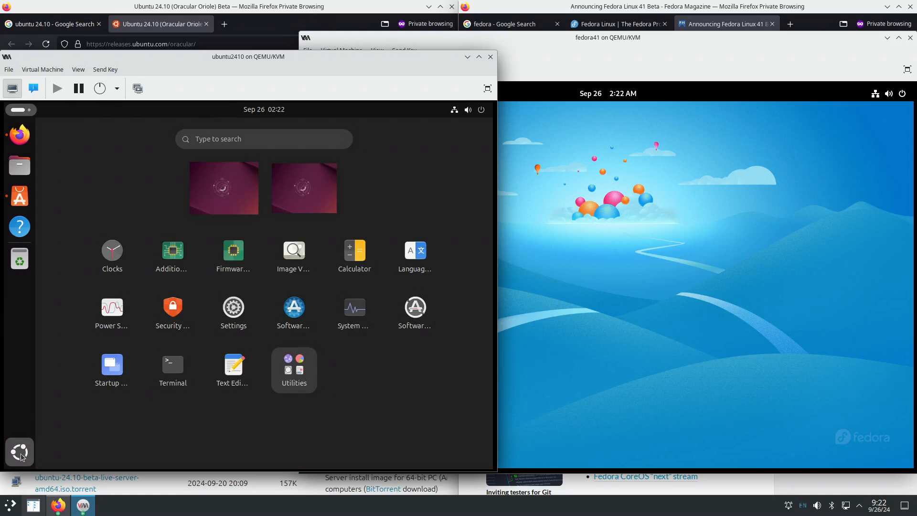
left_click(21, 457)
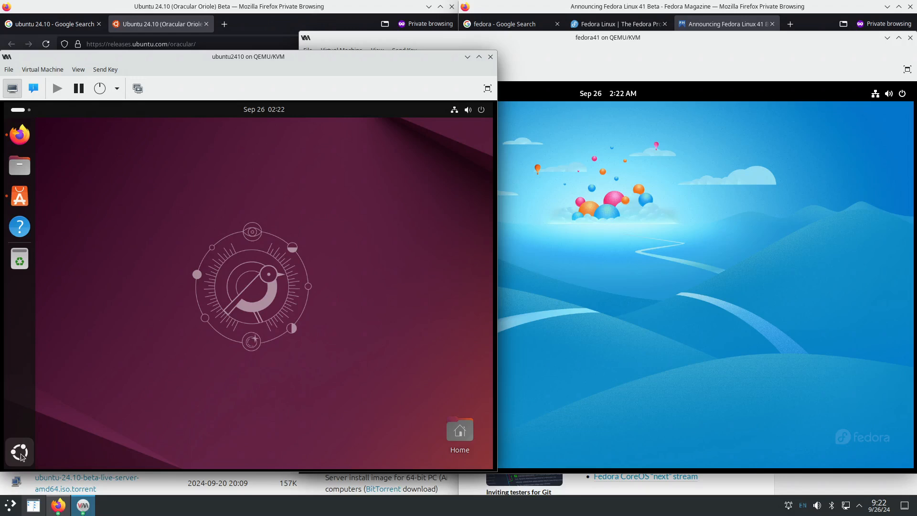
left_click(615, 359)
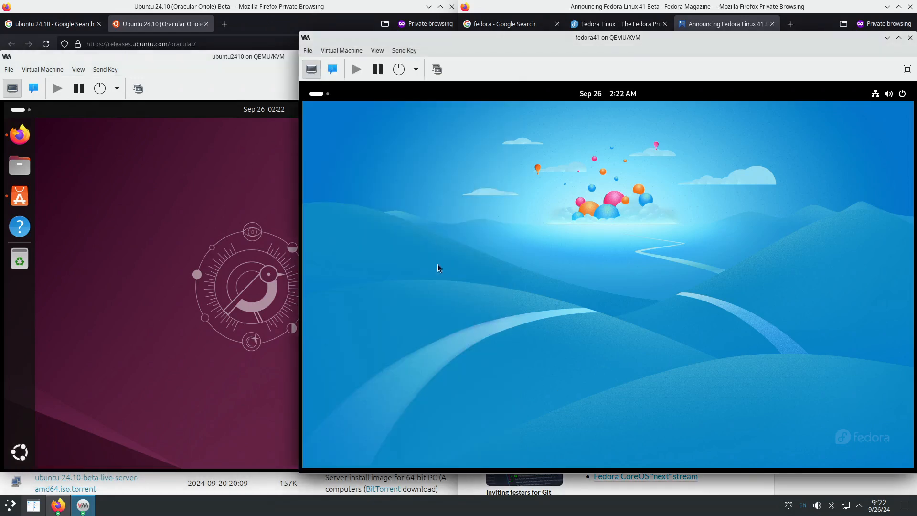
left_click(318, 95)
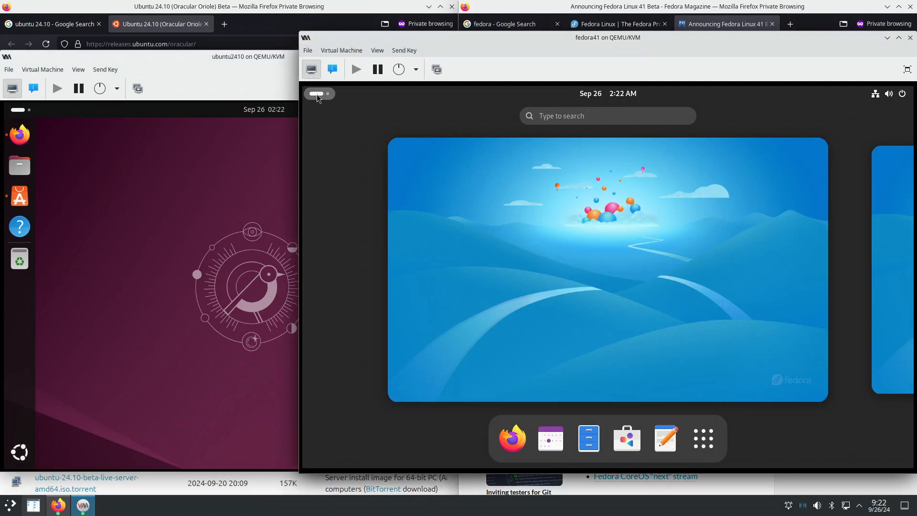
left_click(318, 98)
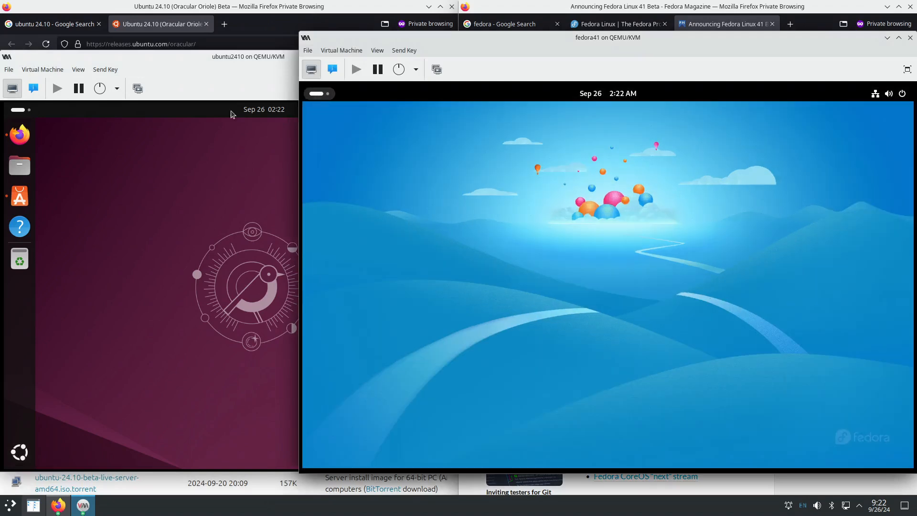
- Open Ubuntu's activities overview, then Fedora's, leaving the fedora41 window in front
left_click(18, 111)
left_click(18, 111)
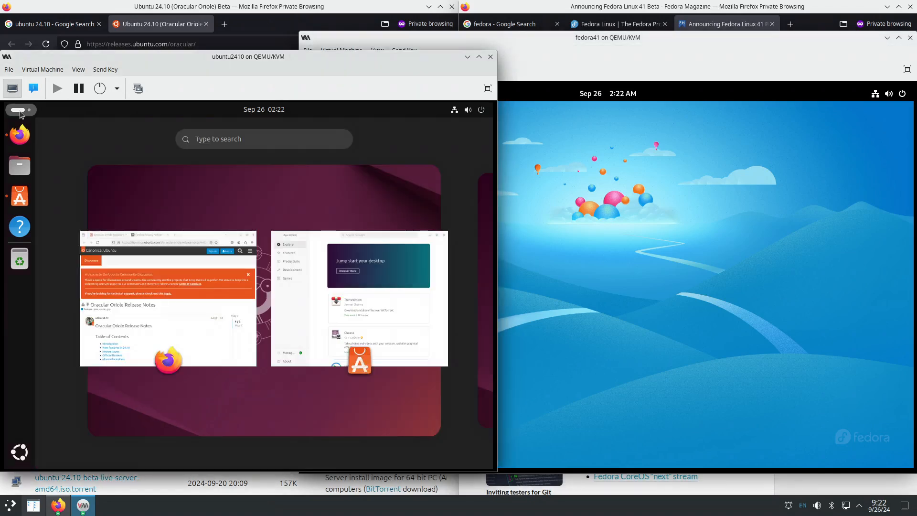
left_click(576, 217)
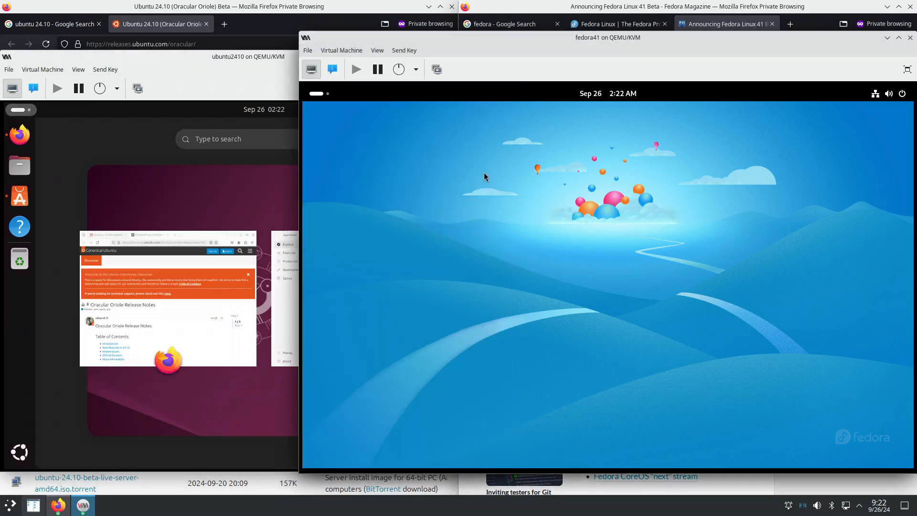
left_click(305, 87)
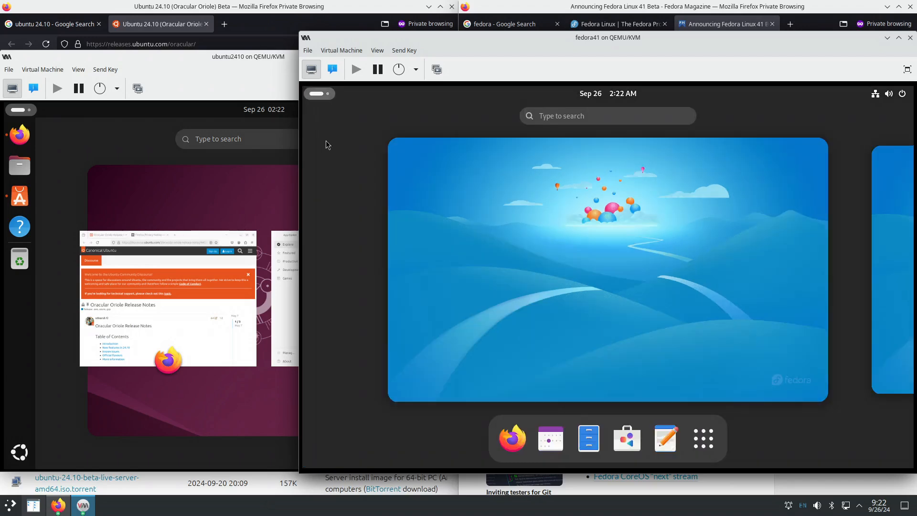
left_click(305, 91)
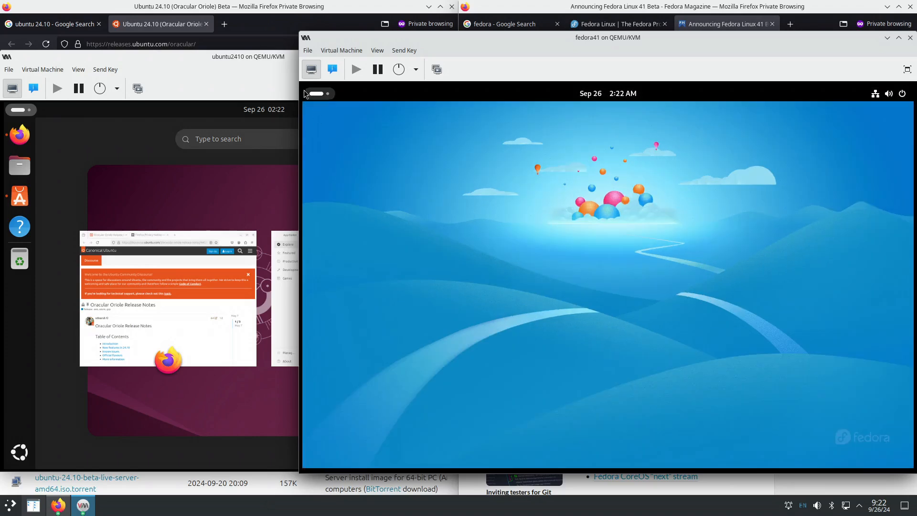
left_click(305, 93)
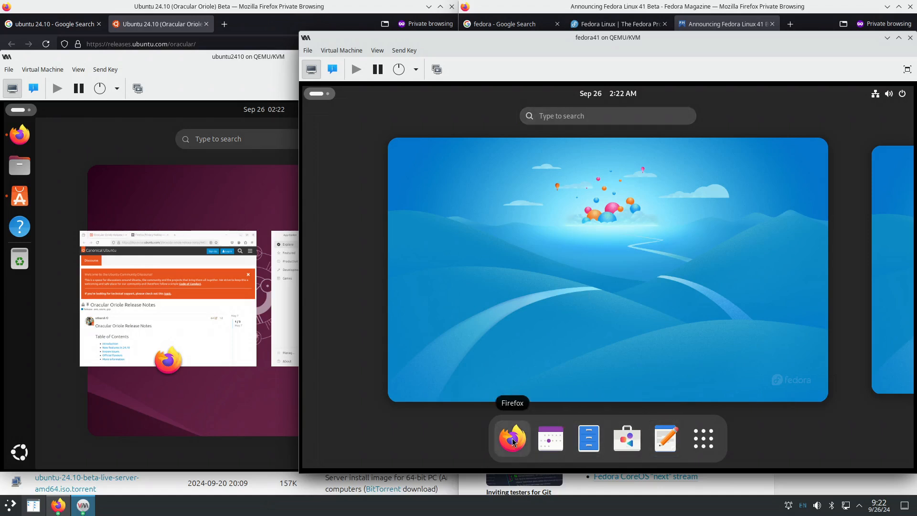
left_click(706, 440)
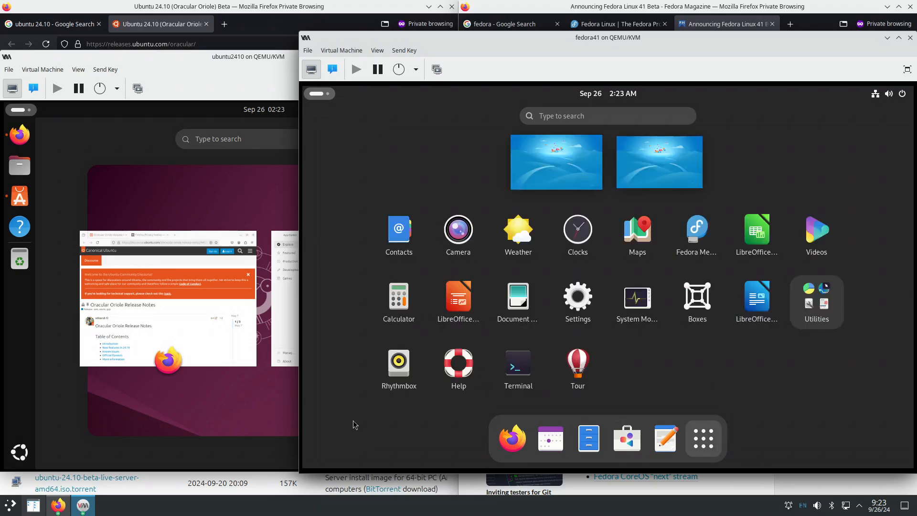
left_click(26, 458)
left_click(26, 459)
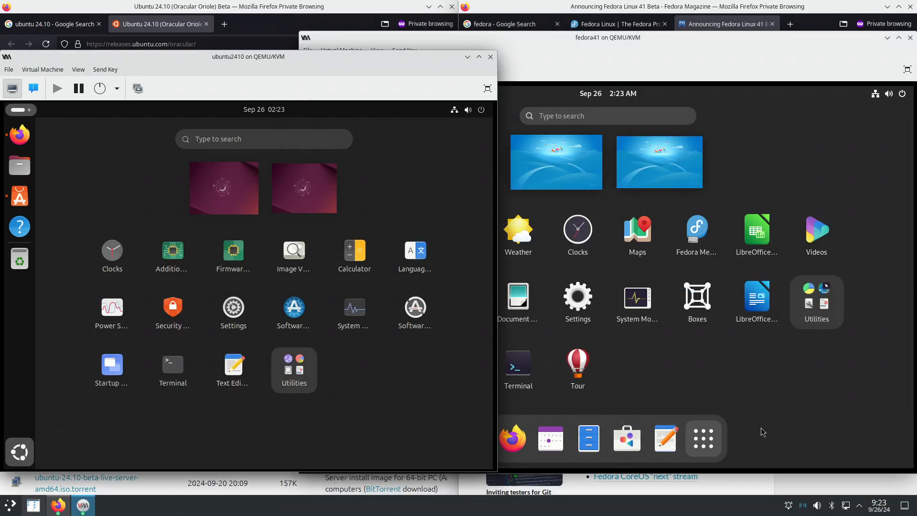
left_click(825, 402)
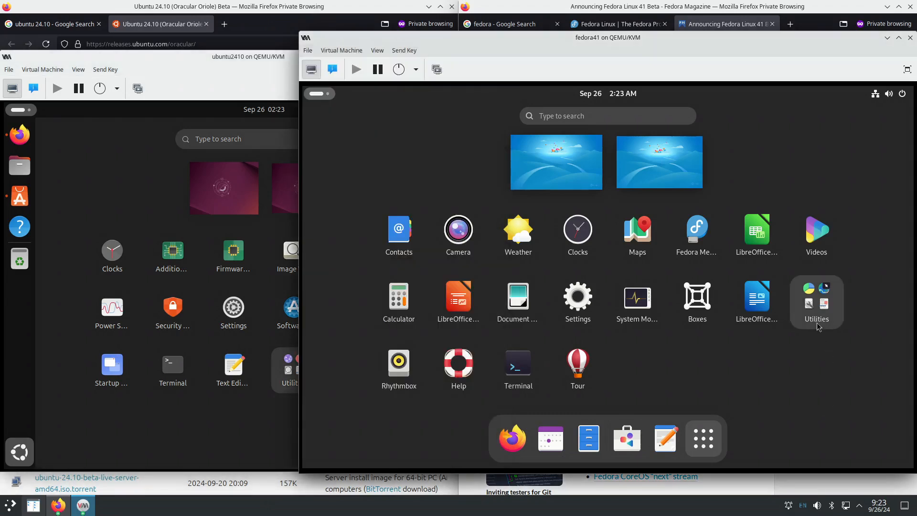
left_click(258, 423)
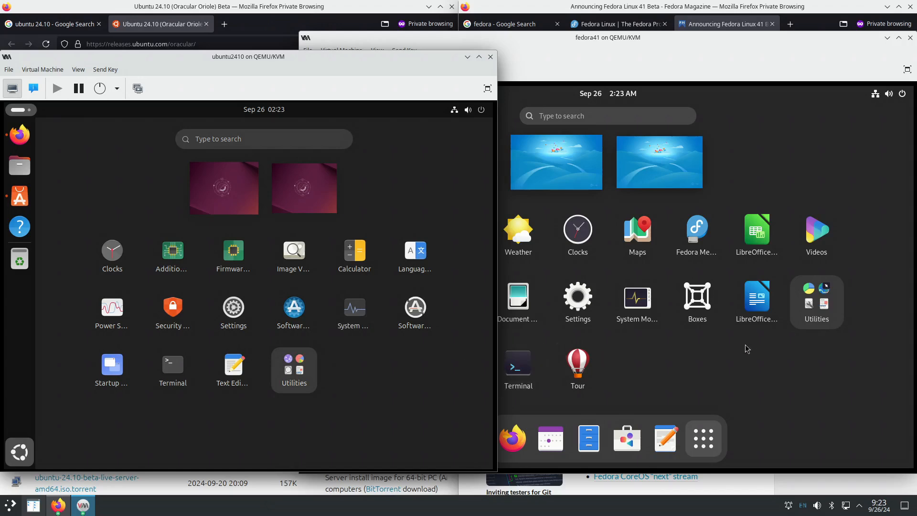
left_click(757, 380)
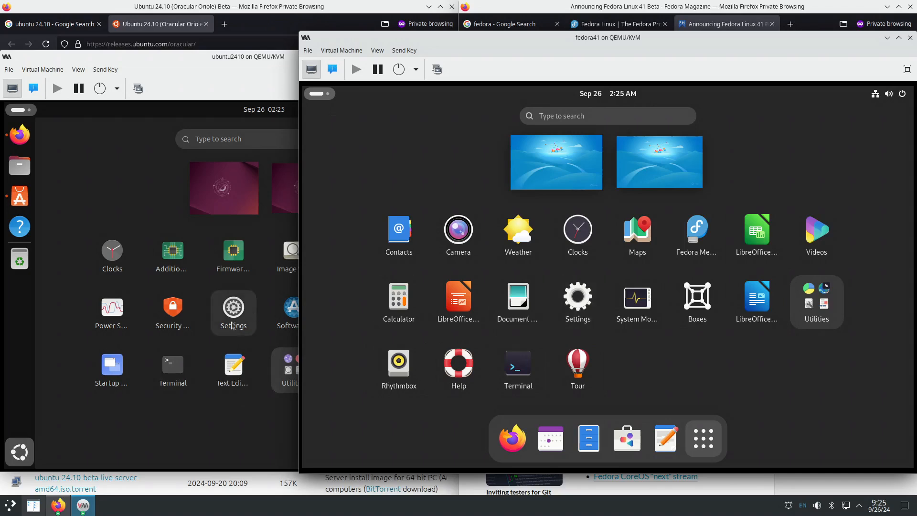
- Launch Terminal in both VMs and open the Fedora terminal's About dialog showing 47.beta
left_click(520, 378)
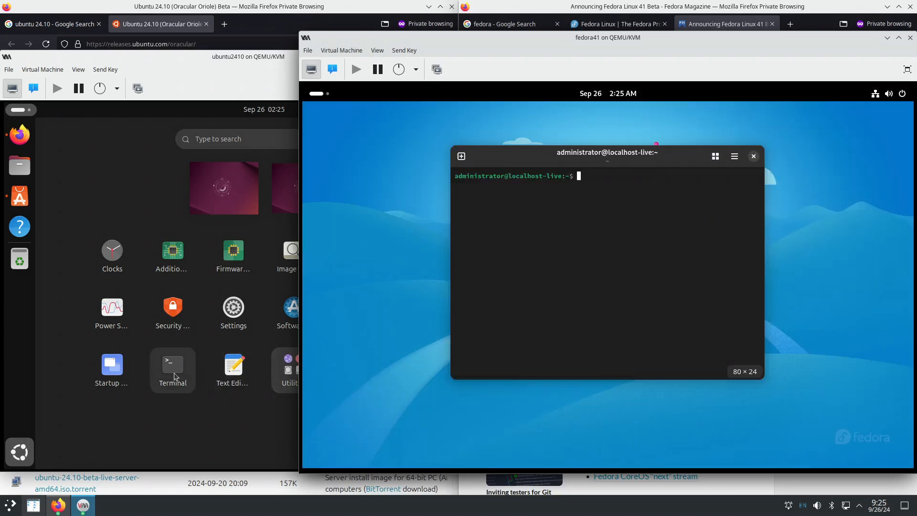
left_click(182, 374)
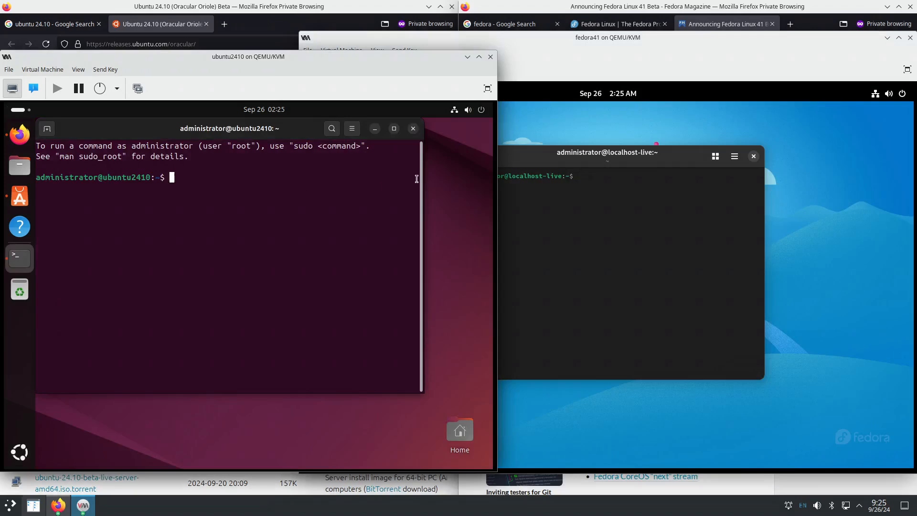
left_click_drag(584, 160, 658, 157)
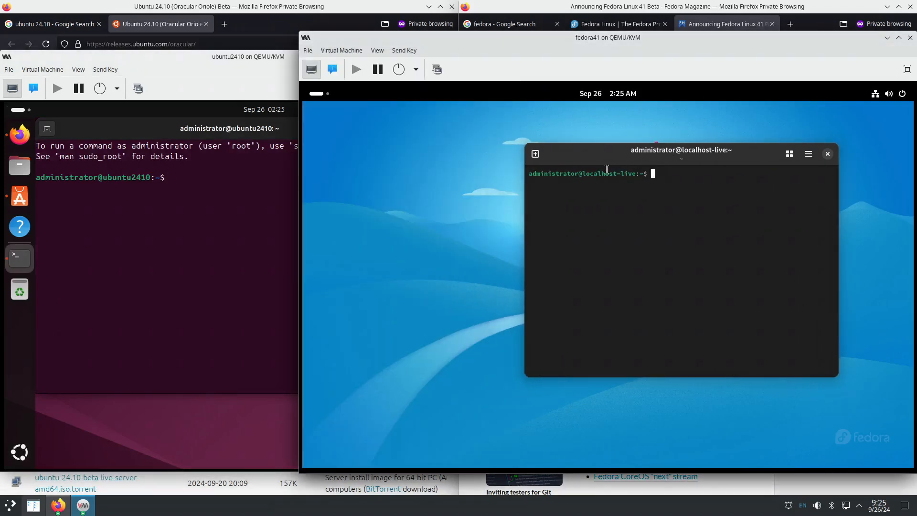
left_click(809, 154)
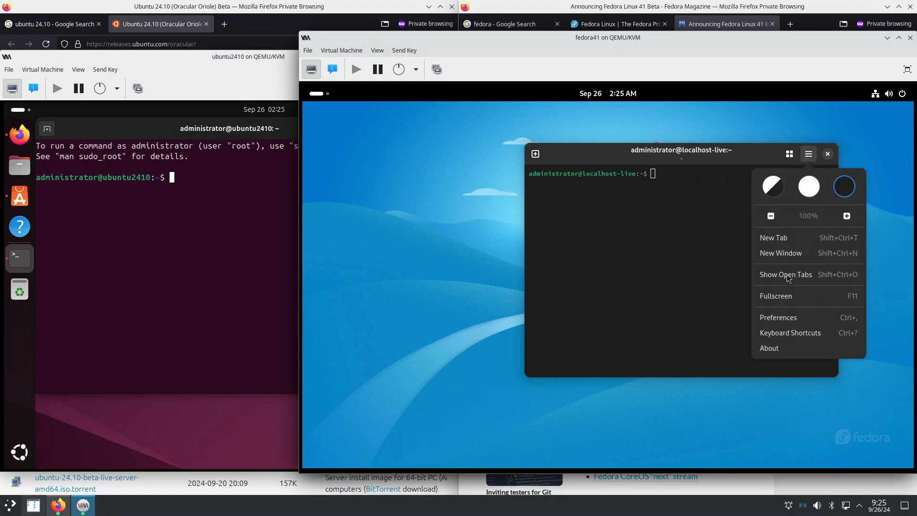
left_click(783, 349)
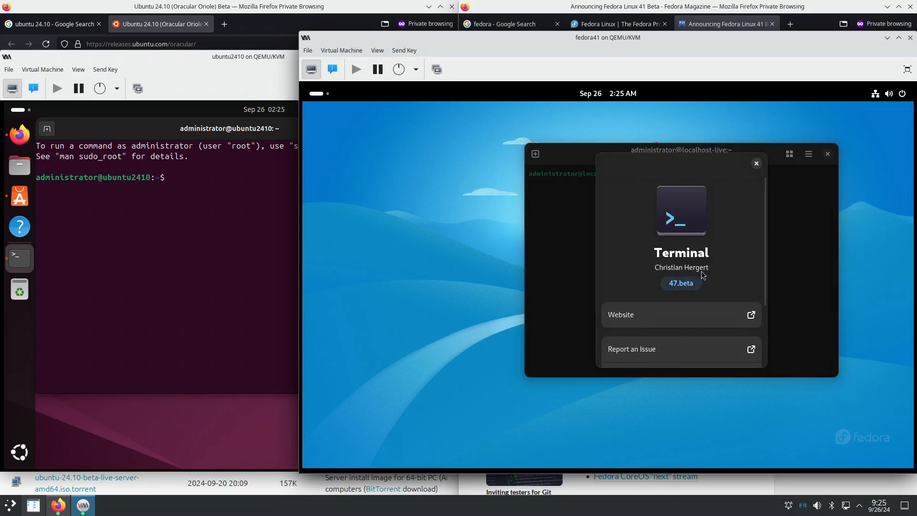
scroll(704, 271, "down", 3)
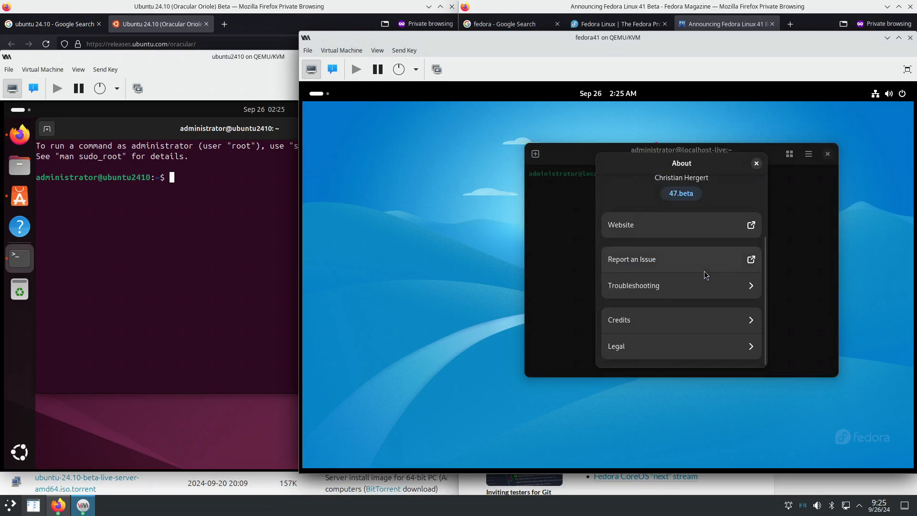
scroll(704, 271, "up", 3)
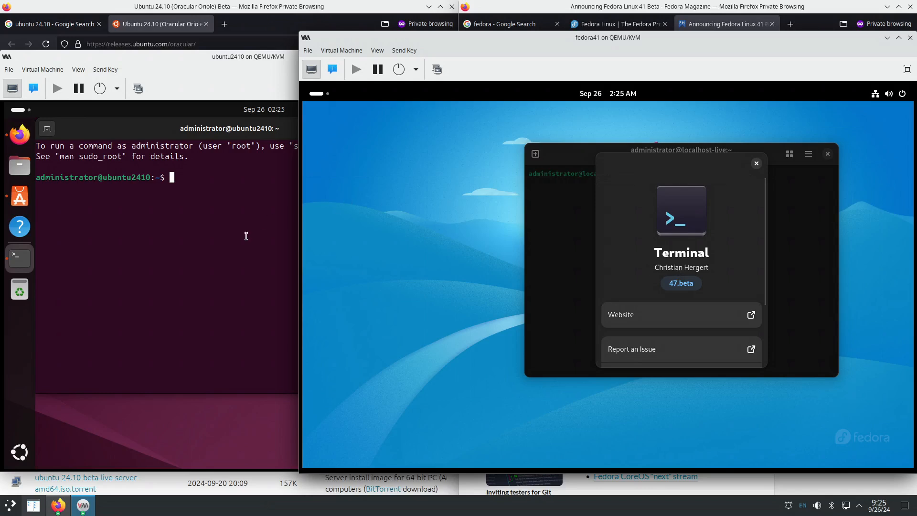
- View and close Ubuntu's Terminal About dialog, then open the ptyxis website from Fedora's About
left_click(244, 183)
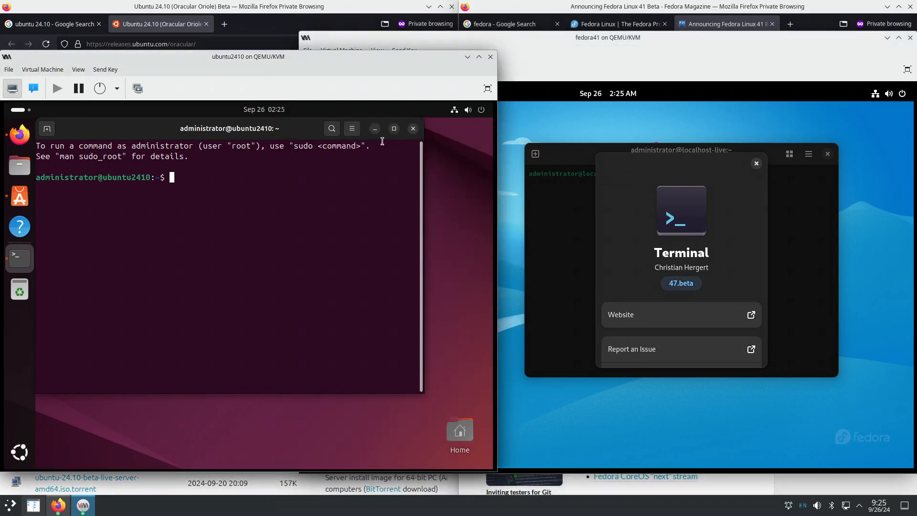
left_click(352, 129)
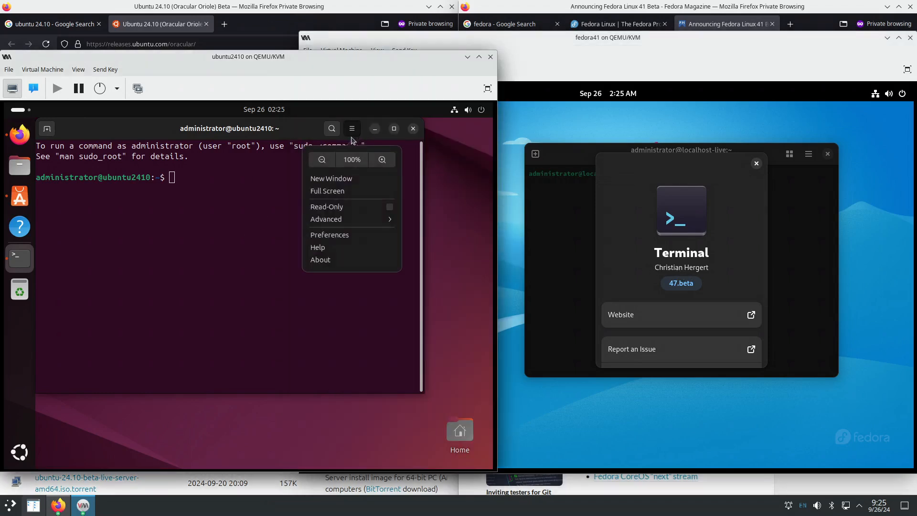
left_click(338, 266)
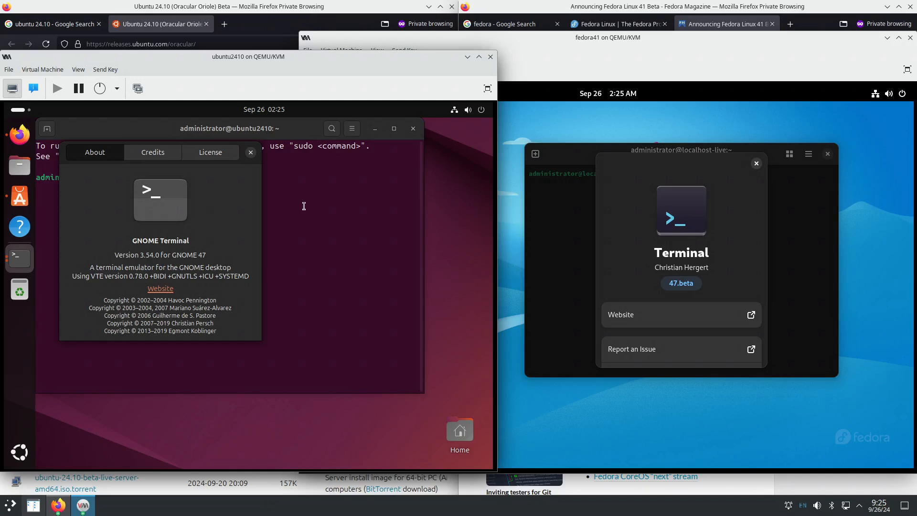
left_click(251, 153)
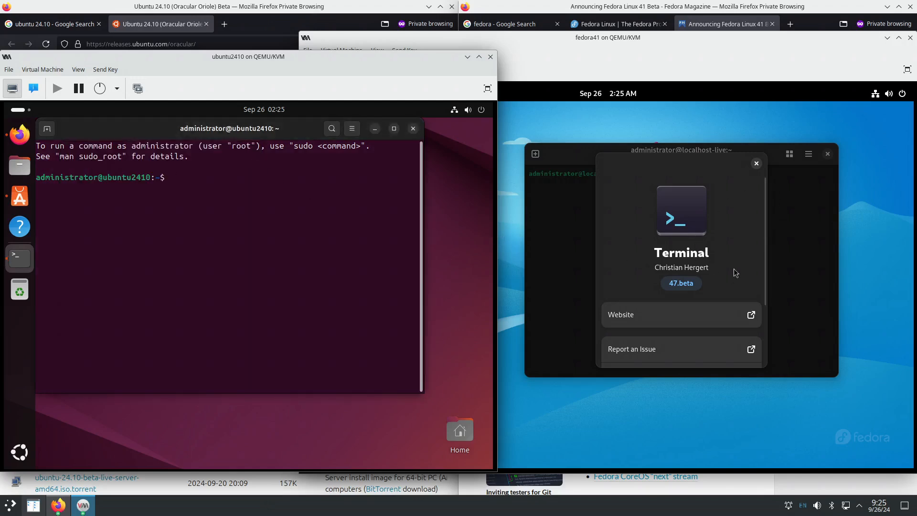
scroll(744, 244, "down", 3)
scroll(747, 236, "up", 3)
left_click(683, 320)
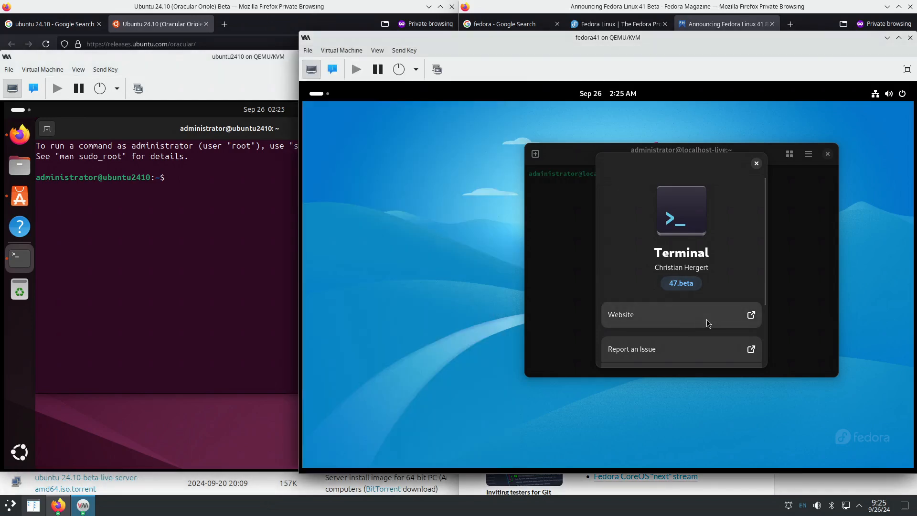
left_click(752, 318)
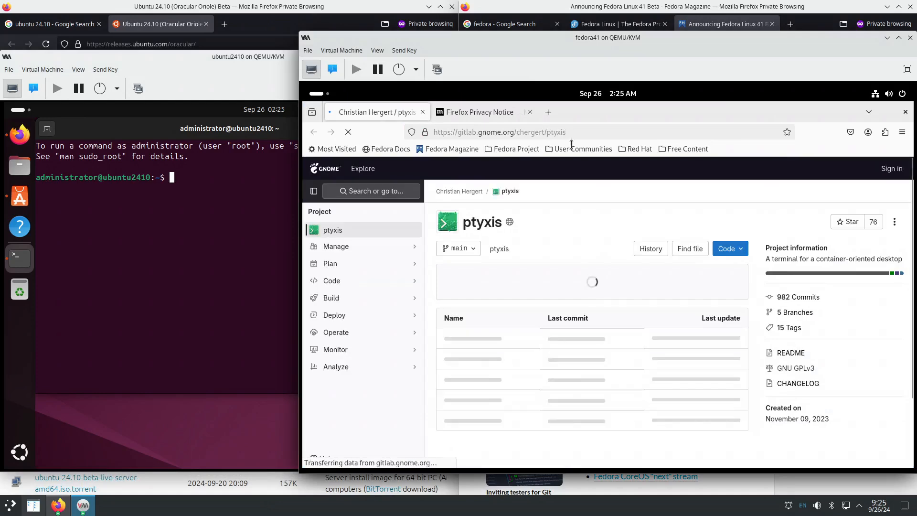
- Close Fedora's Firefox, About dialog and terminal, then show Fedora's full application grid
left_click(904, 113)
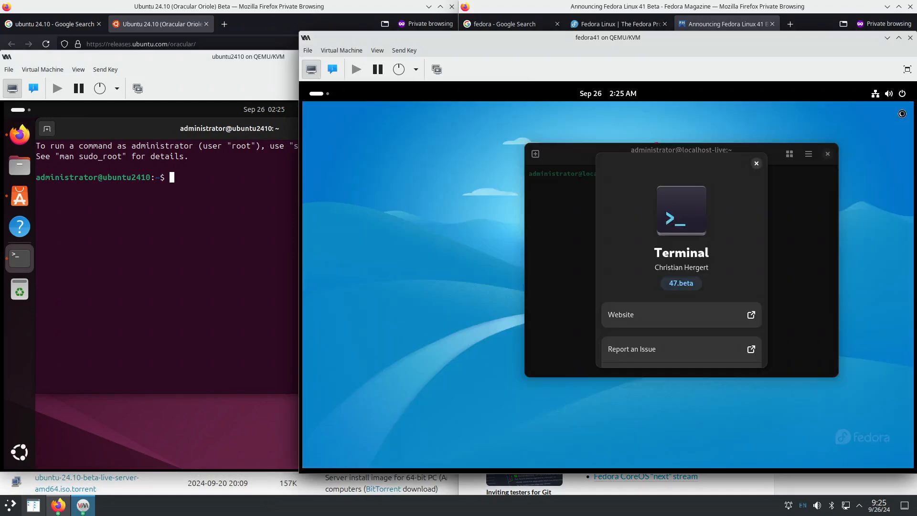
left_click(757, 163)
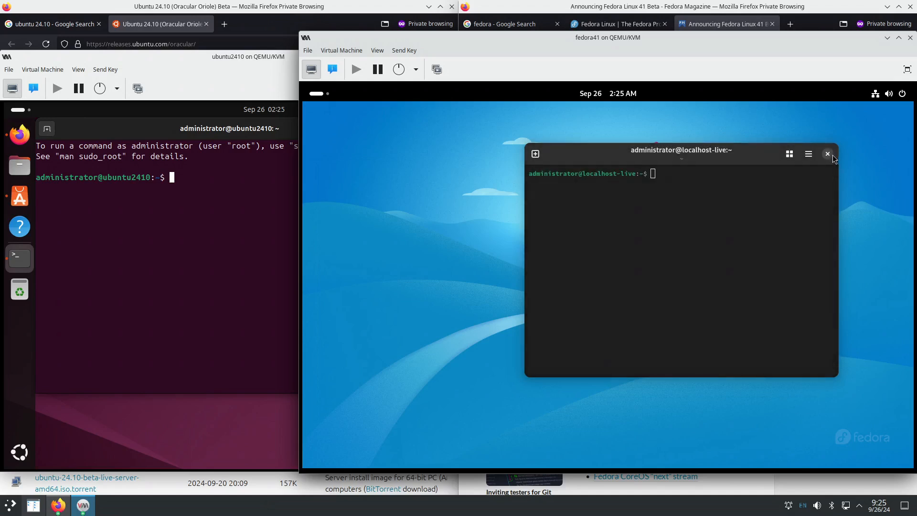
left_click(828, 154)
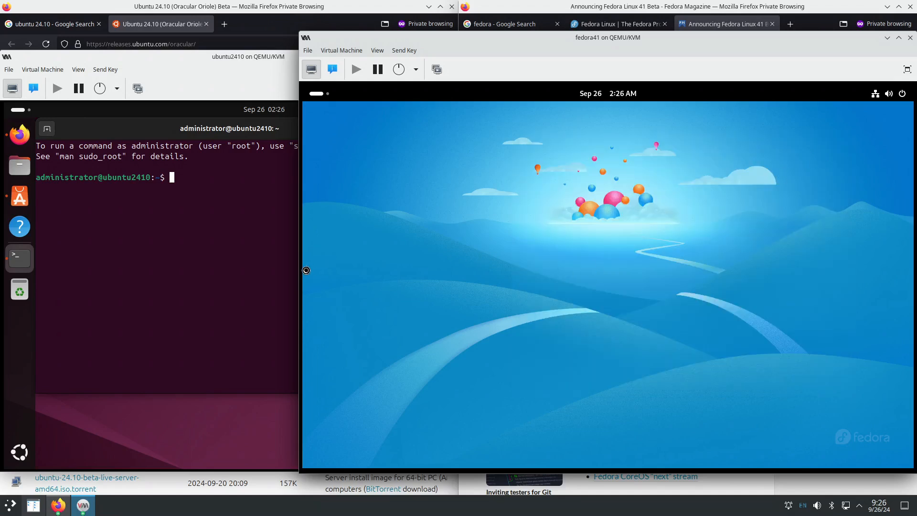
left_click(317, 93)
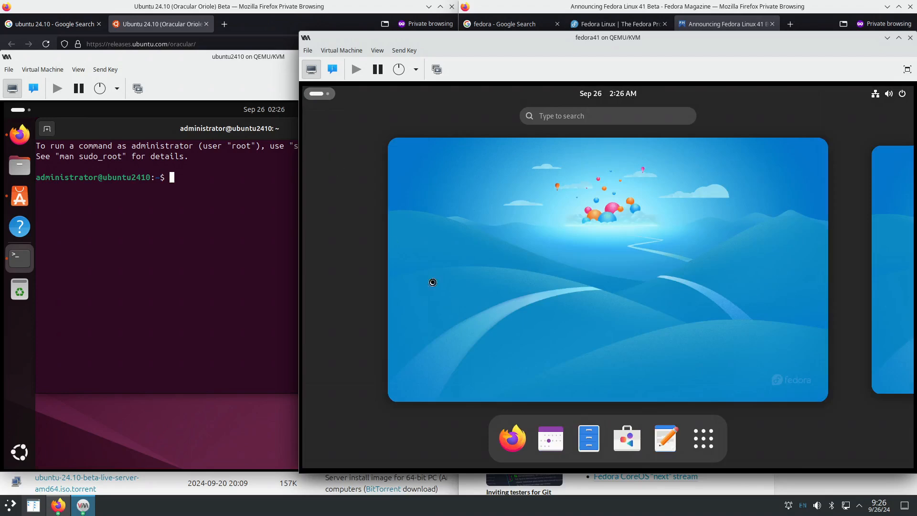
left_click(704, 438)
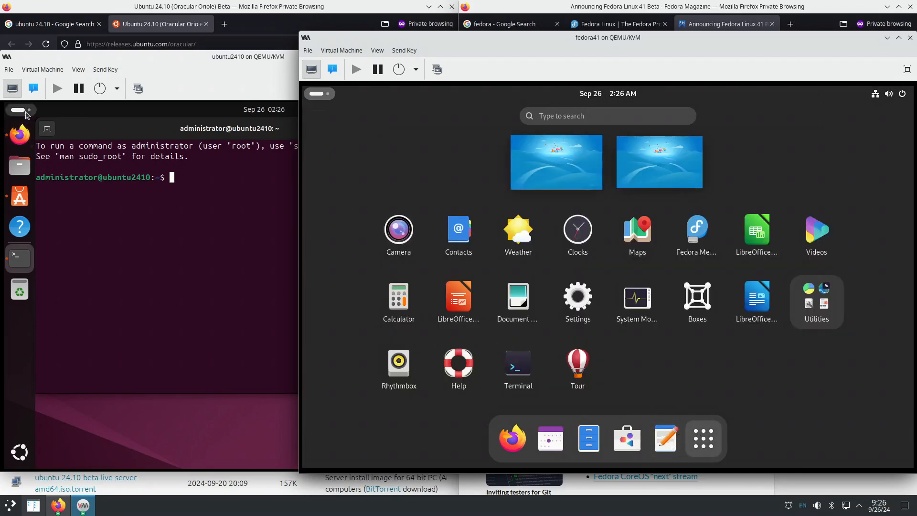
- Show Ubuntu's application grid, and open and close Fedora's Utilities folder several times
left_click(31, 449)
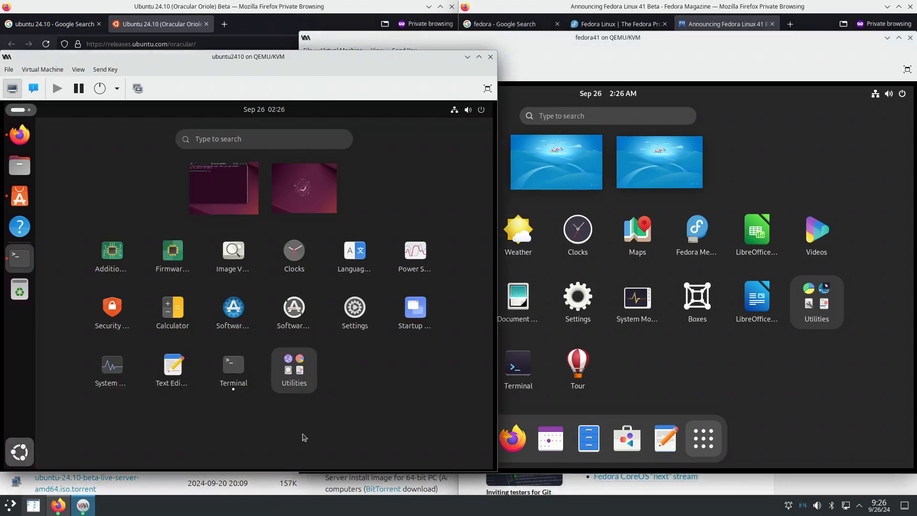
left_click(789, 382)
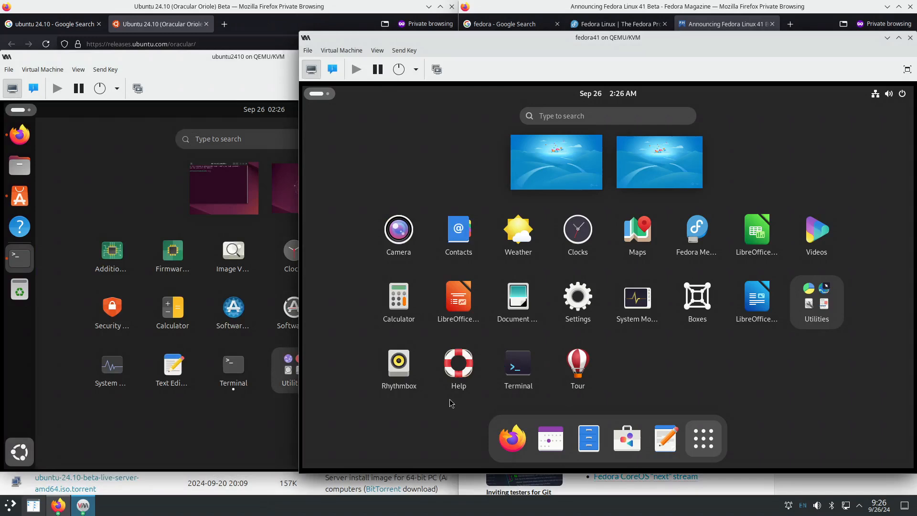
left_click(809, 317)
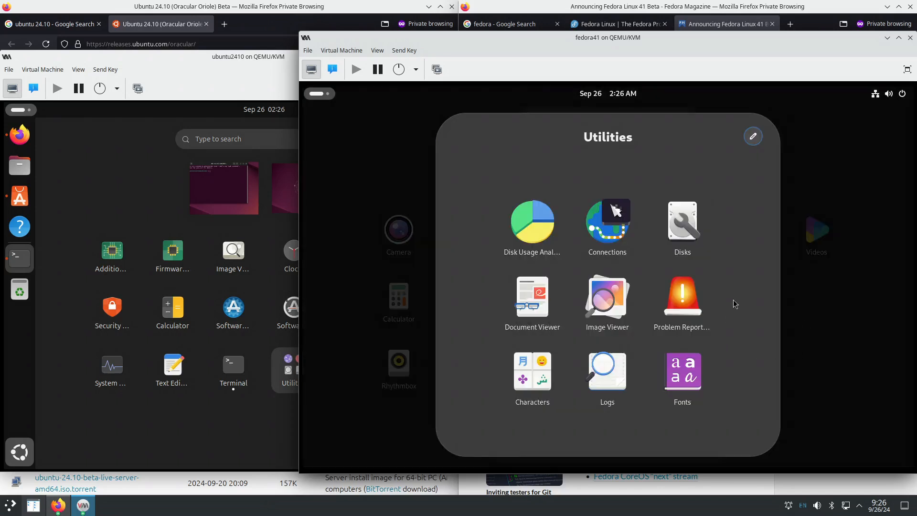
left_click(847, 340)
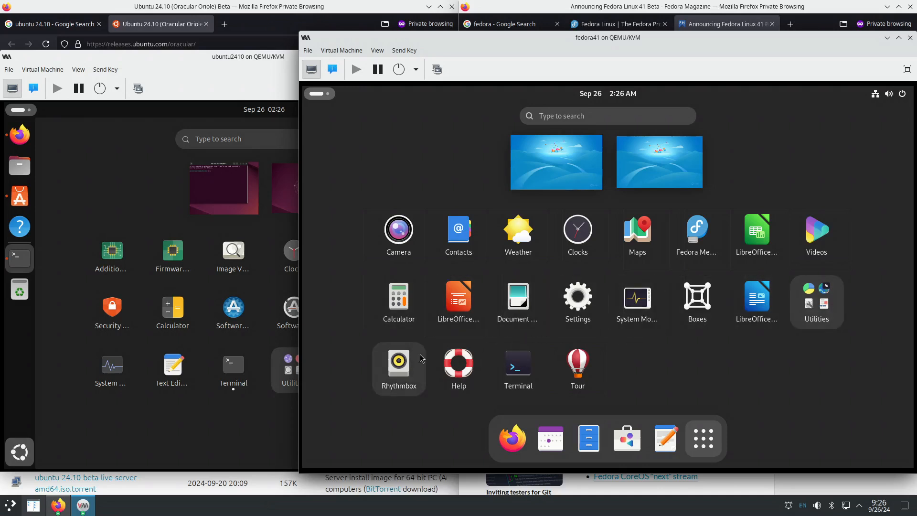
left_click(828, 316)
left_click(822, 317)
left_click(816, 320)
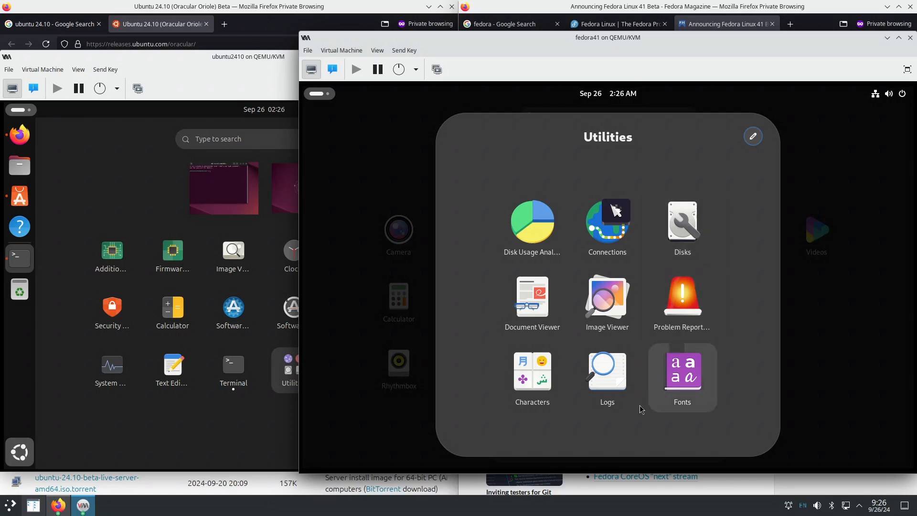
left_click(831, 398)
- Search Fedora's apps for 'edit', clear it, and leave Utilities back at the app search field
left_click(570, 116)
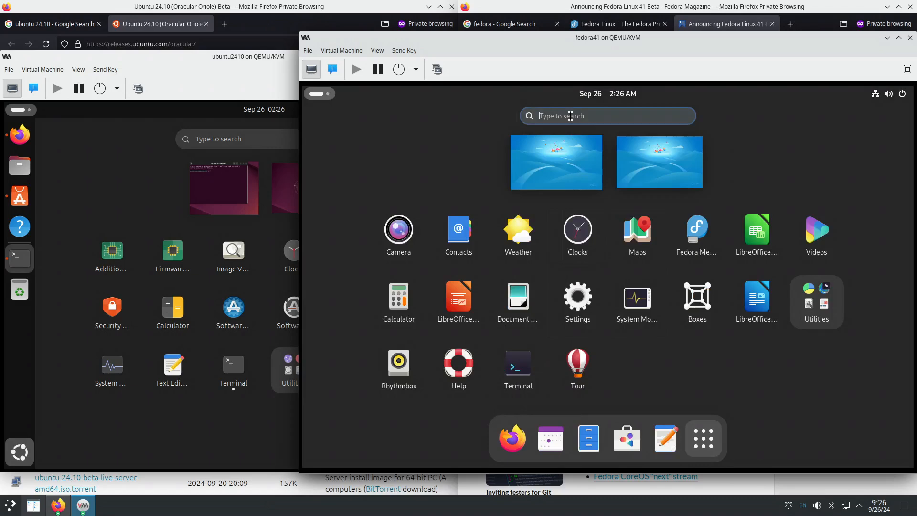
type("edit")
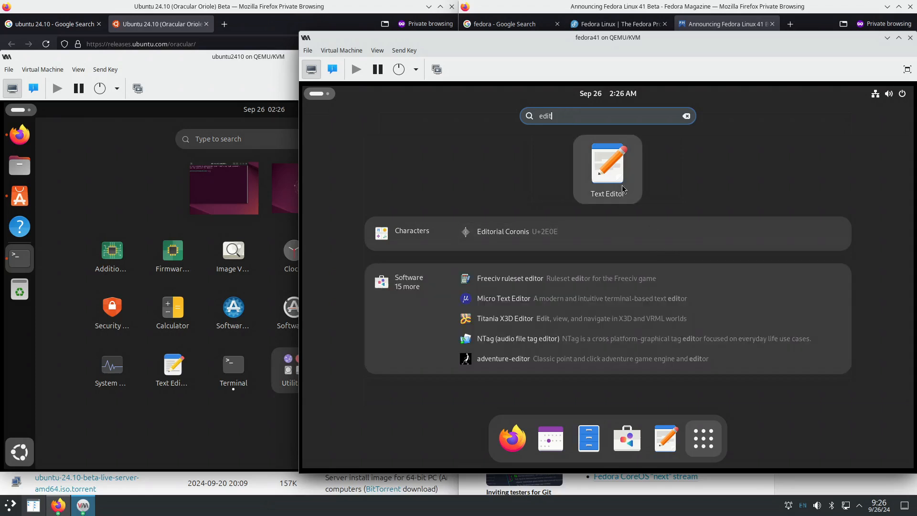
left_click(687, 116)
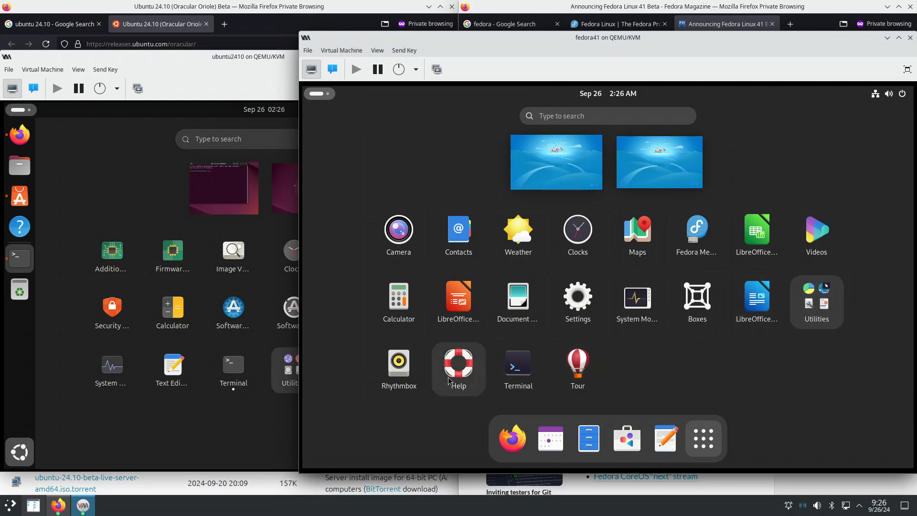
left_click(807, 315)
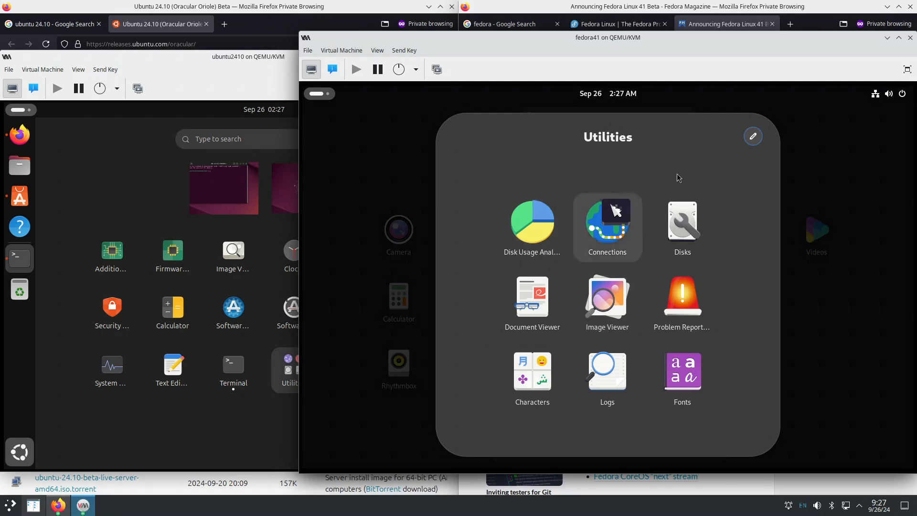
left_click(819, 168)
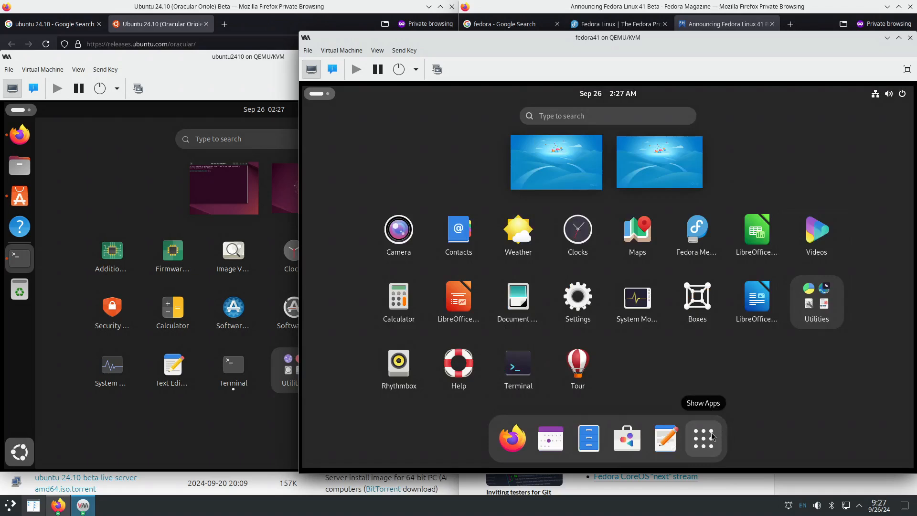
left_click(582, 117)
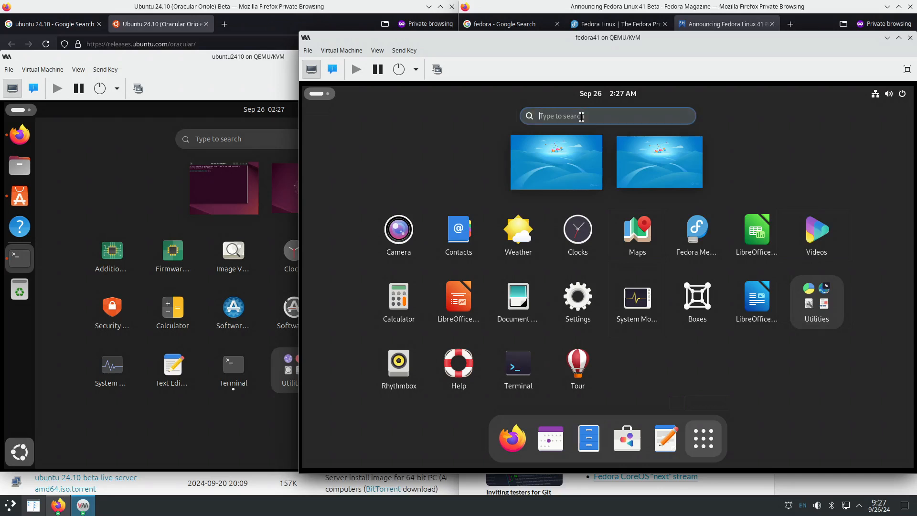
- Launch Text Editor in Fedora via a 'text' search and in Ubuntu from its grid, moving Fedora's window right
type("text")
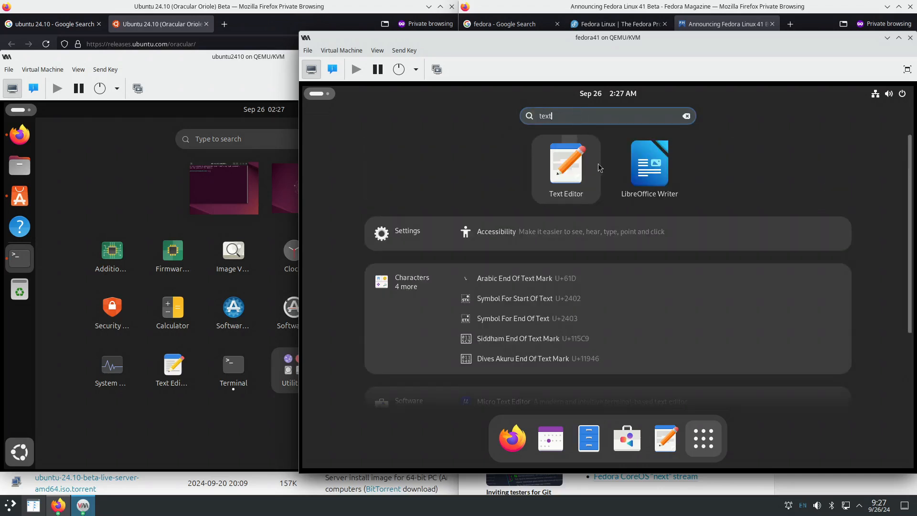
left_click(574, 181)
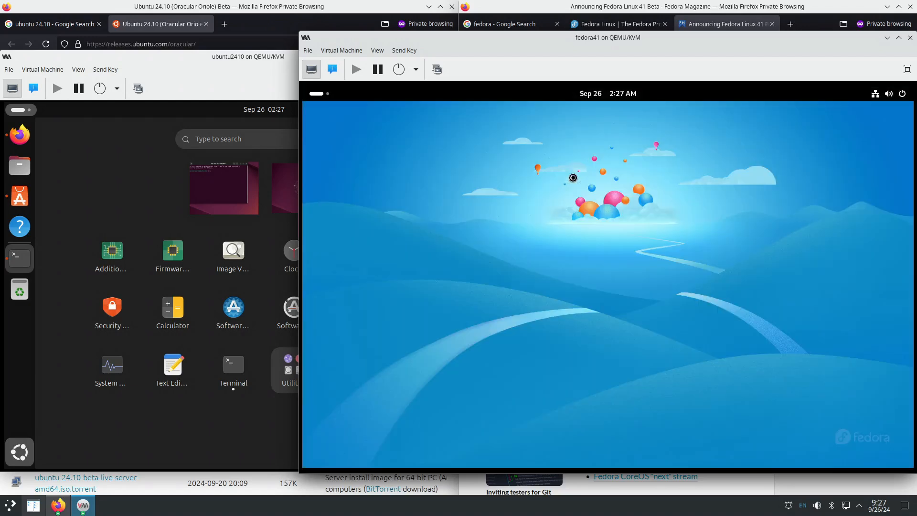
left_click(167, 380)
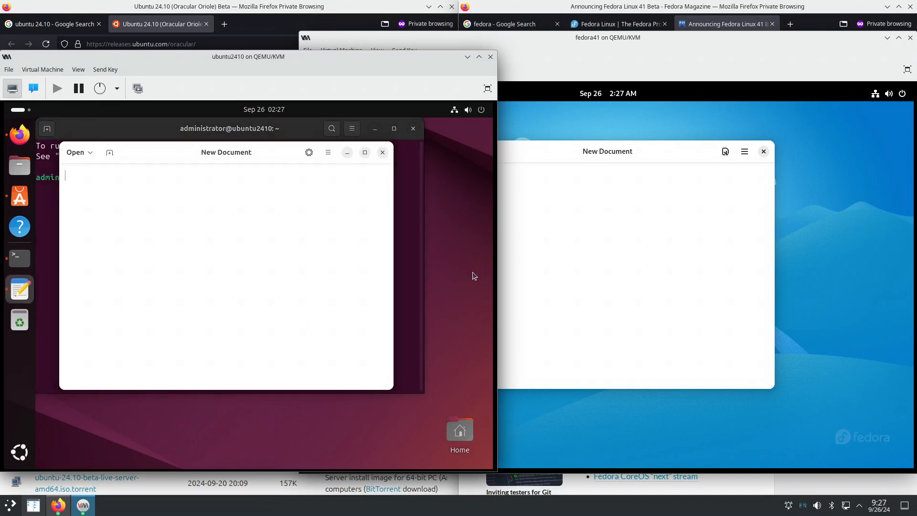
left_click_drag(594, 153, 655, 153)
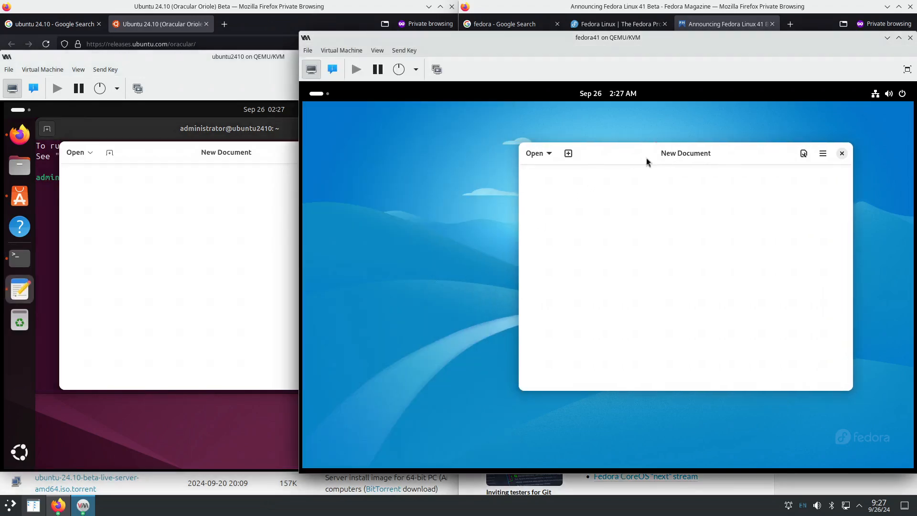
left_click(226, 231)
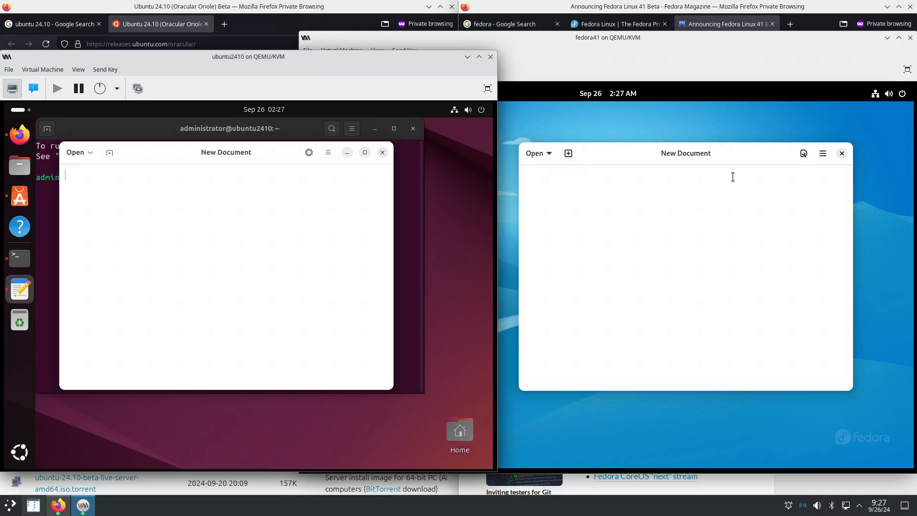
left_click(823, 159)
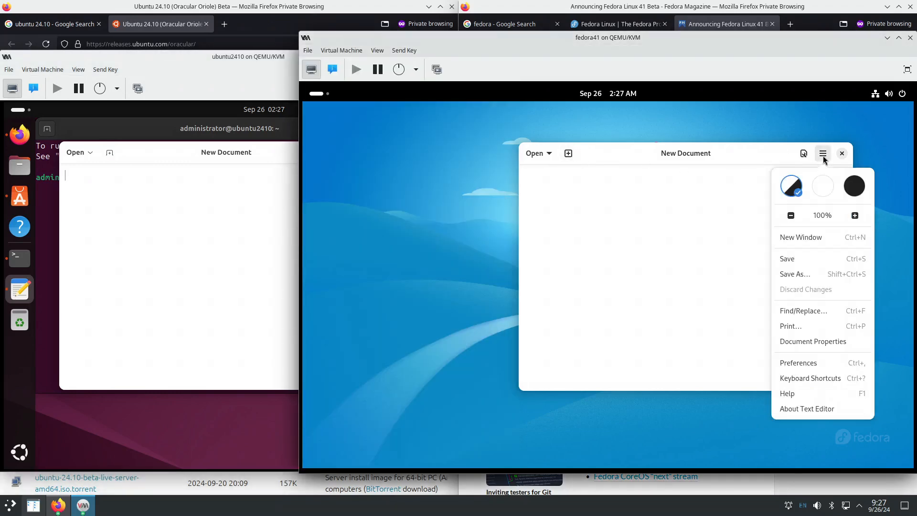
- Show About Text Editor in both VMs (Fedora 47.beta, Ubuntu 47.0) and open each one's GitLab website
left_click(801, 407)
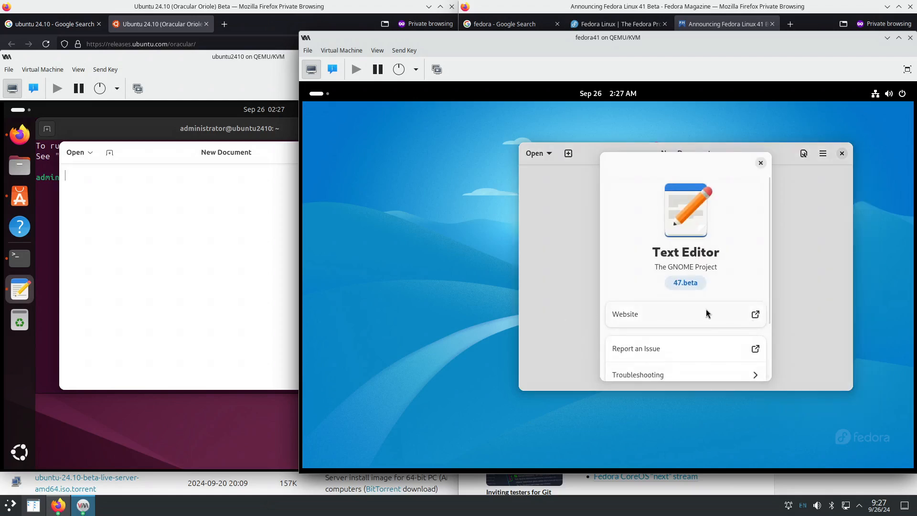
left_click(272, 216)
left_click(328, 152)
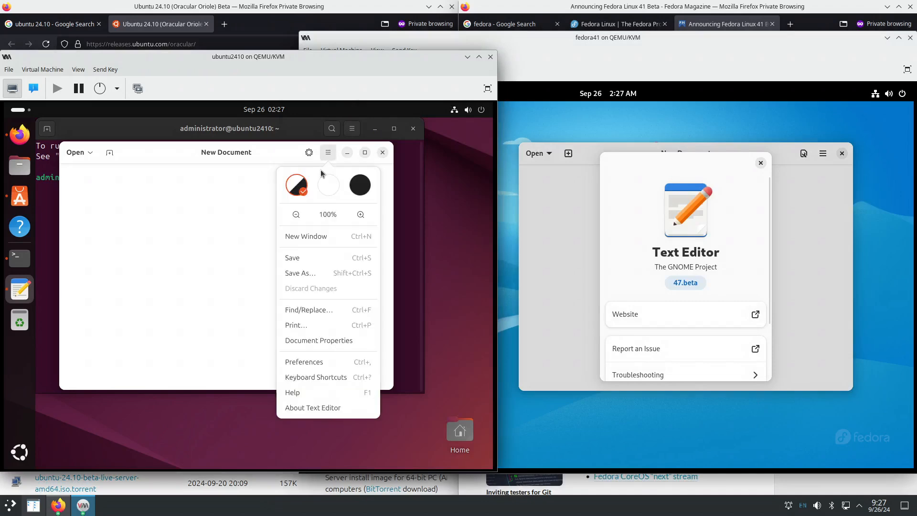
left_click(323, 407)
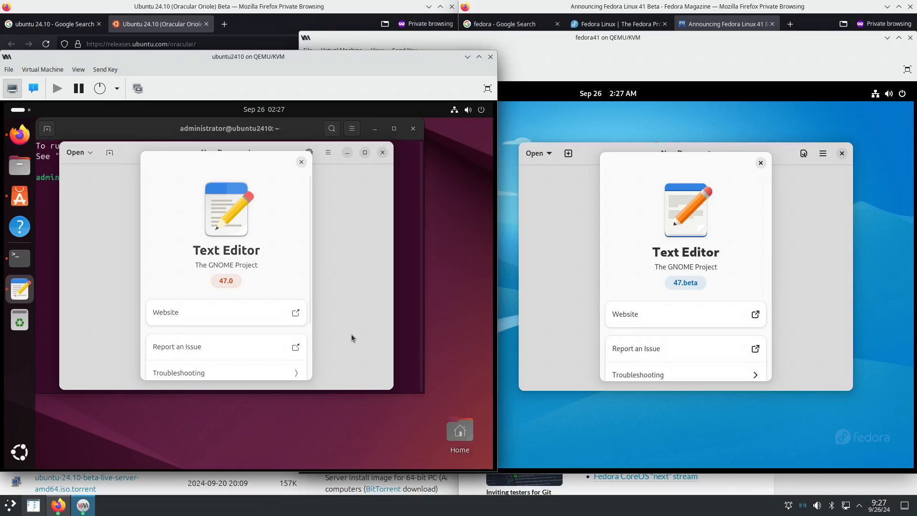
left_click(243, 312)
left_click(680, 314)
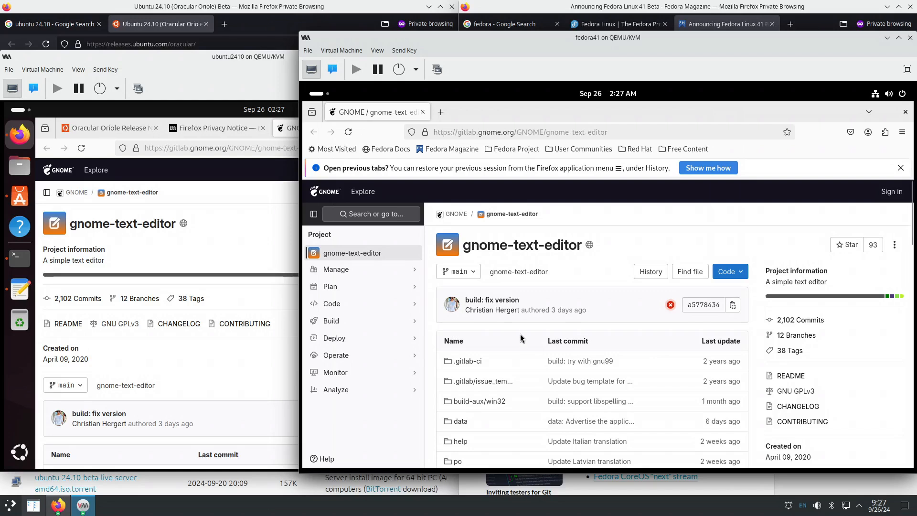
- Open gnome-text-editor's commit History in Fedora's Firefox and scroll back to June 12, 2024
left_click(650, 273)
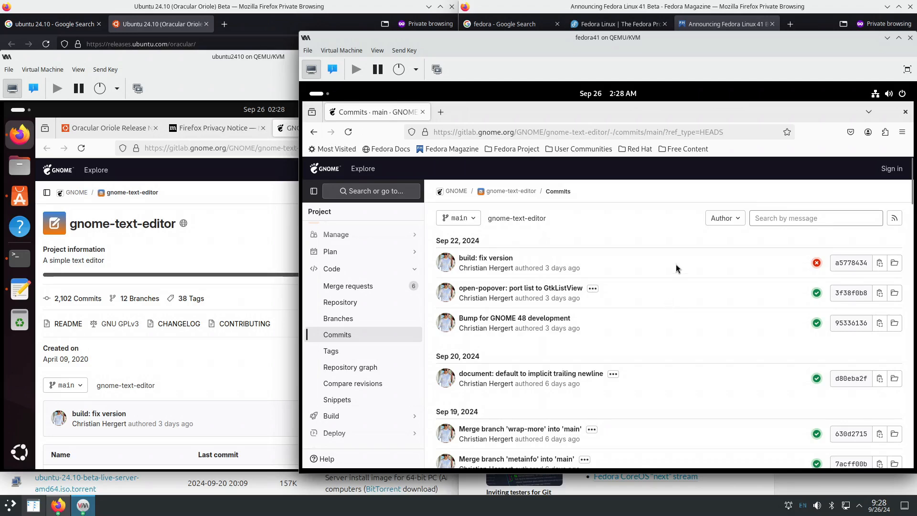
scroll(679, 267, "down", 15)
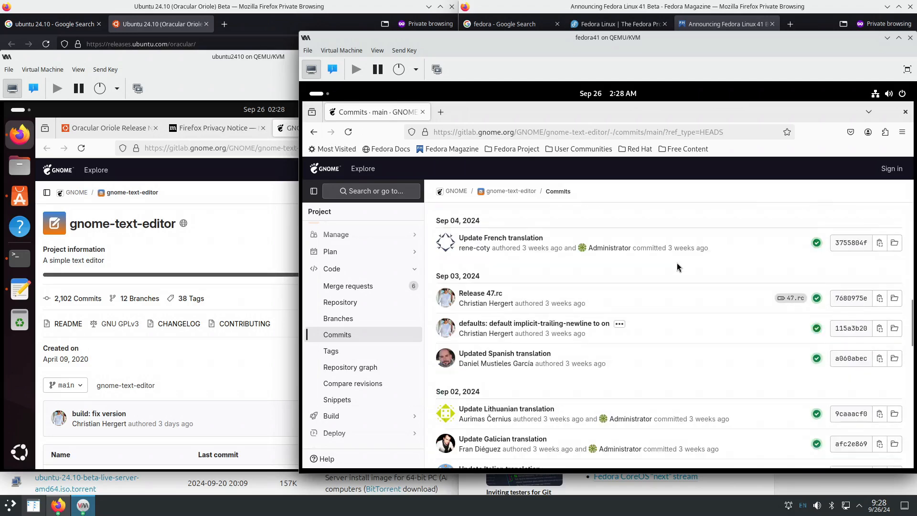
scroll(678, 267, "down", 5)
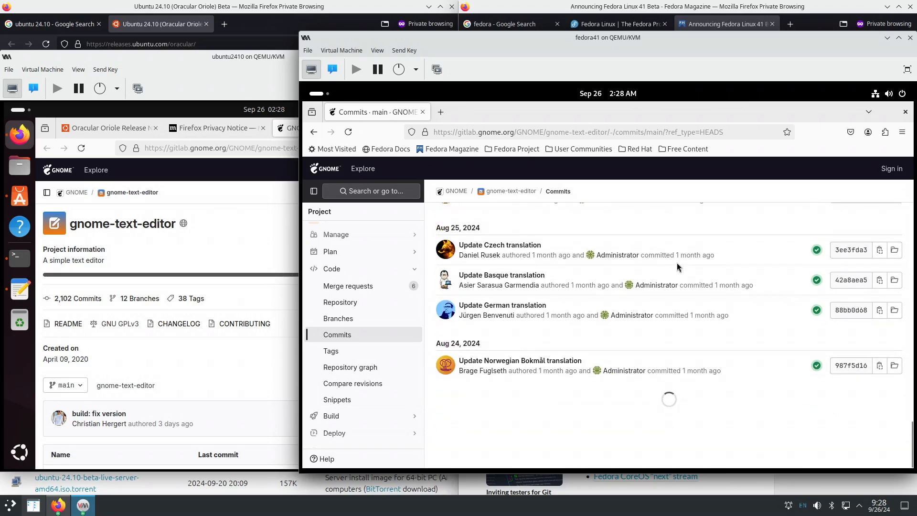
scroll(688, 250, "down", 8)
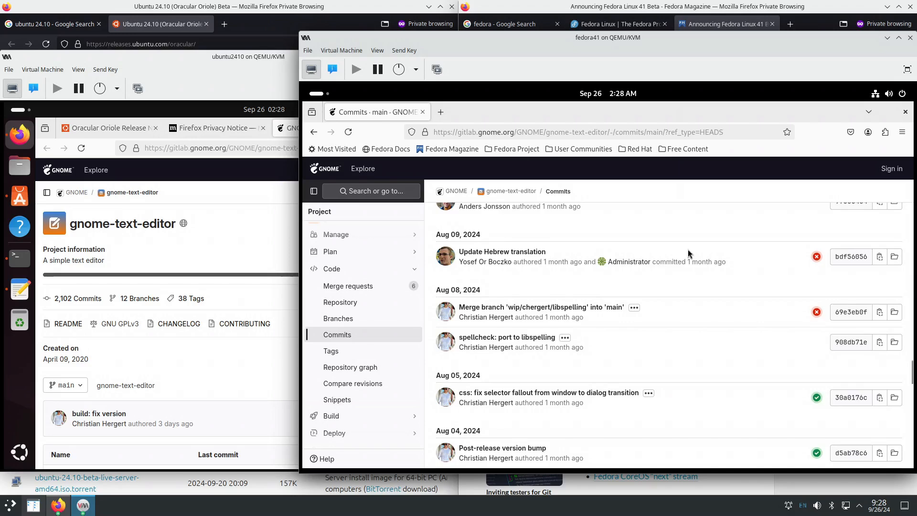
scroll(688, 249, "down", 5)
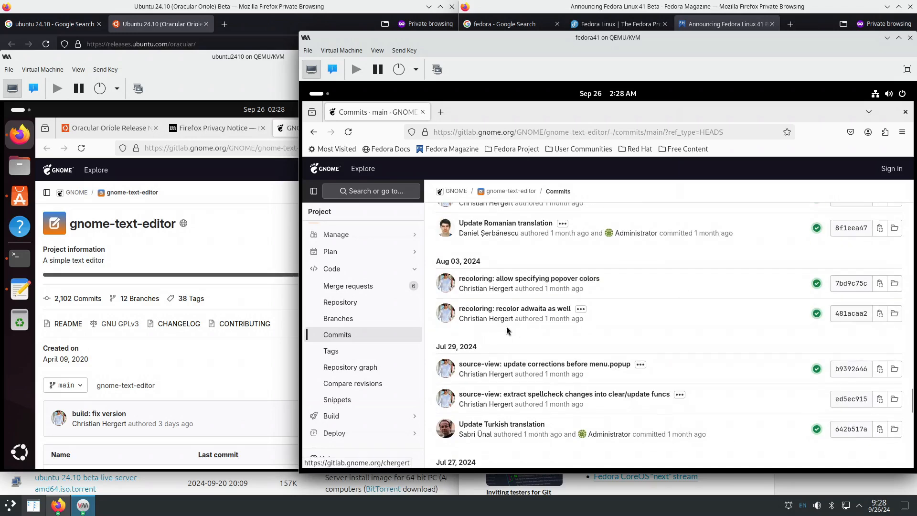
scroll(632, 329, "down", 10)
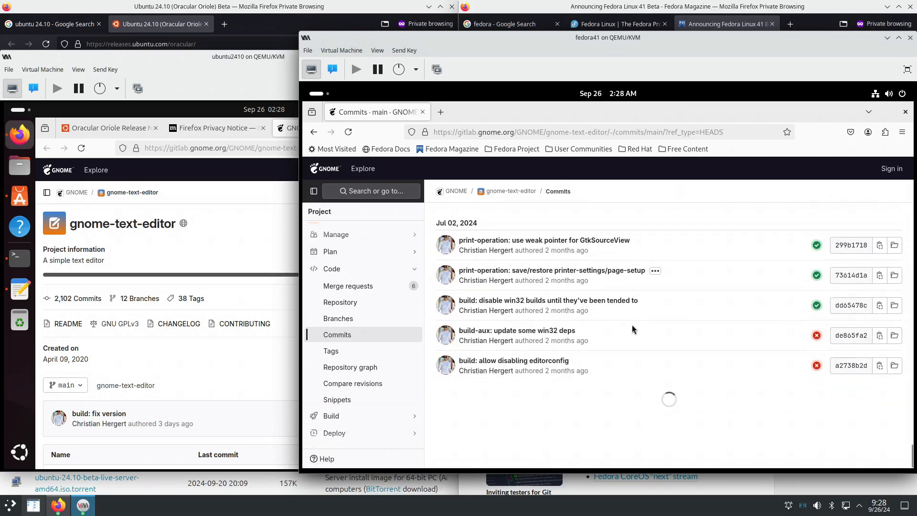
scroll(637, 323, "down", 10)
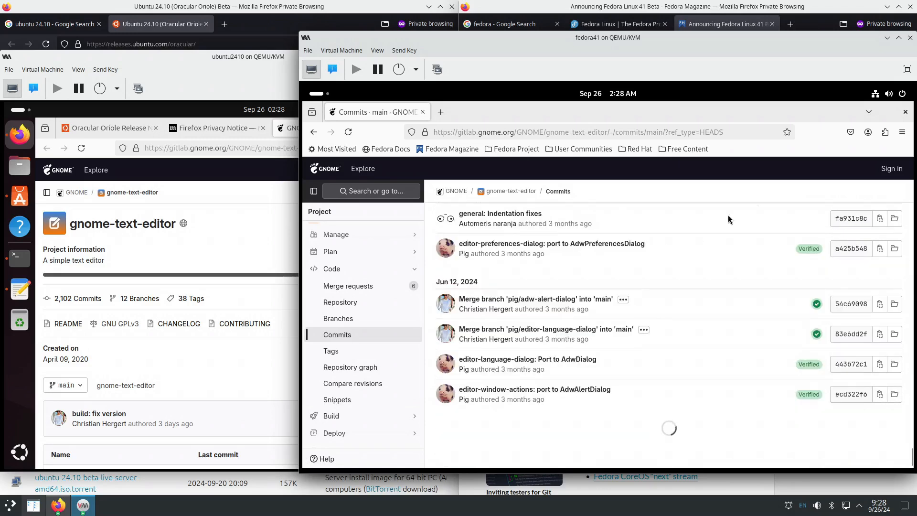
- Close Firefox in both Fedora and Ubuntu, then dismiss both About Text Editor dialogs
left_click(905, 112)
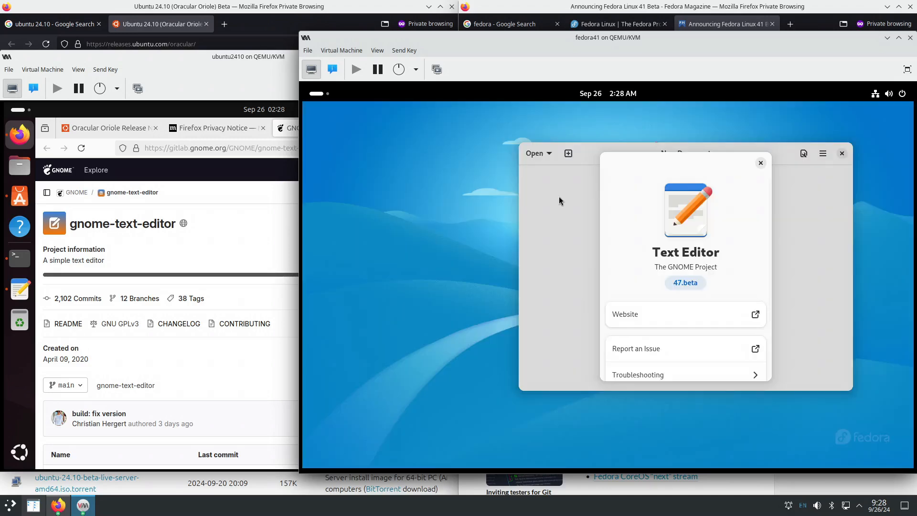
left_click(266, 220)
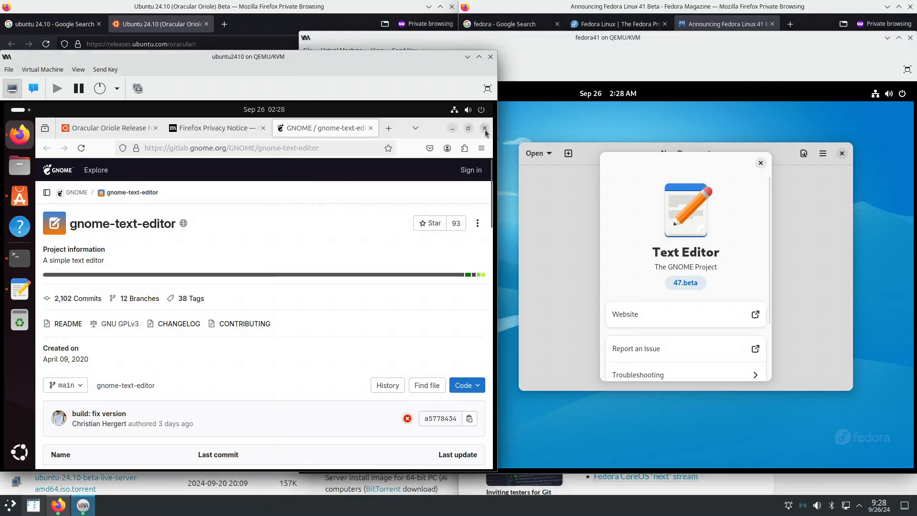
left_click(484, 129)
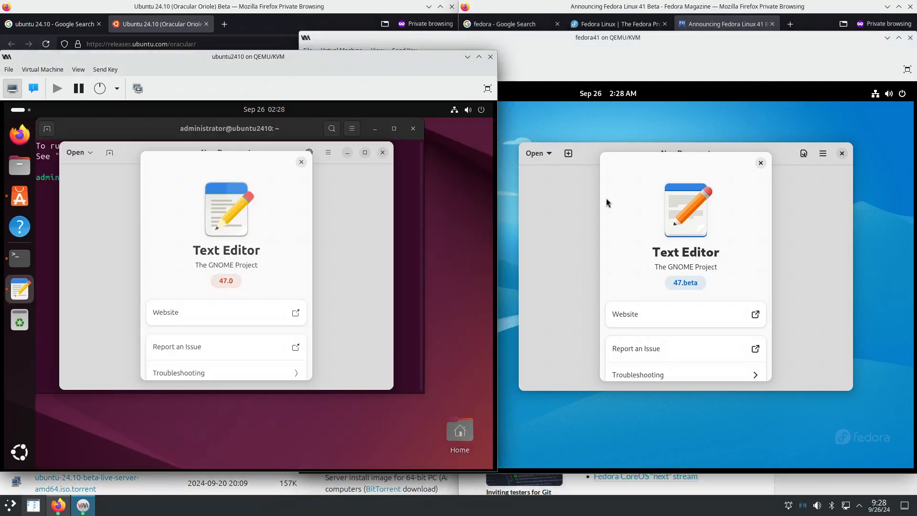
left_click(302, 163)
left_click(761, 164)
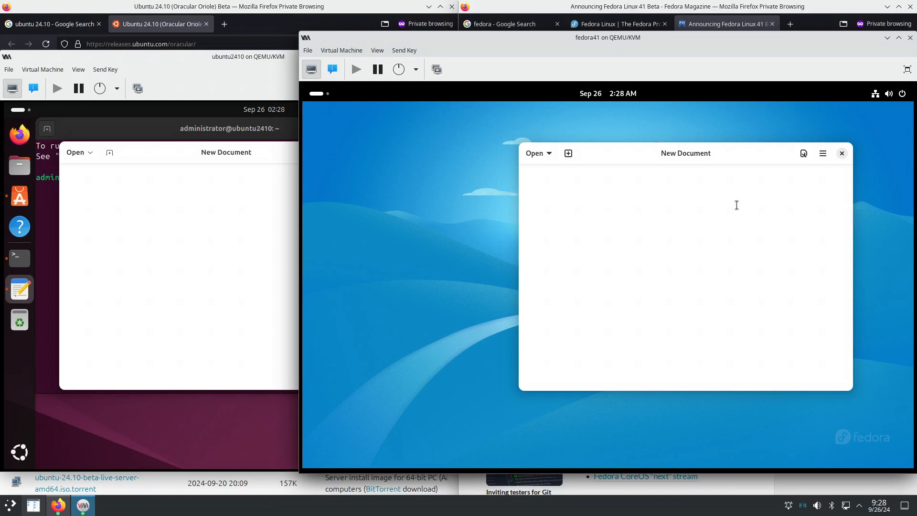
- Type 'Hello text.' into Fedora's empty editor document and start typing 'Hello text' in Ubuntu's
left_click(211, 221)
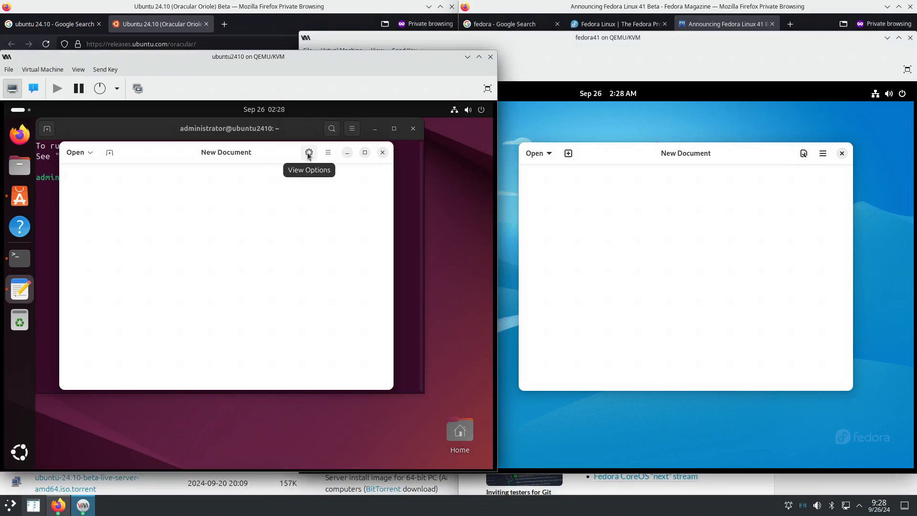
left_click(90, 156)
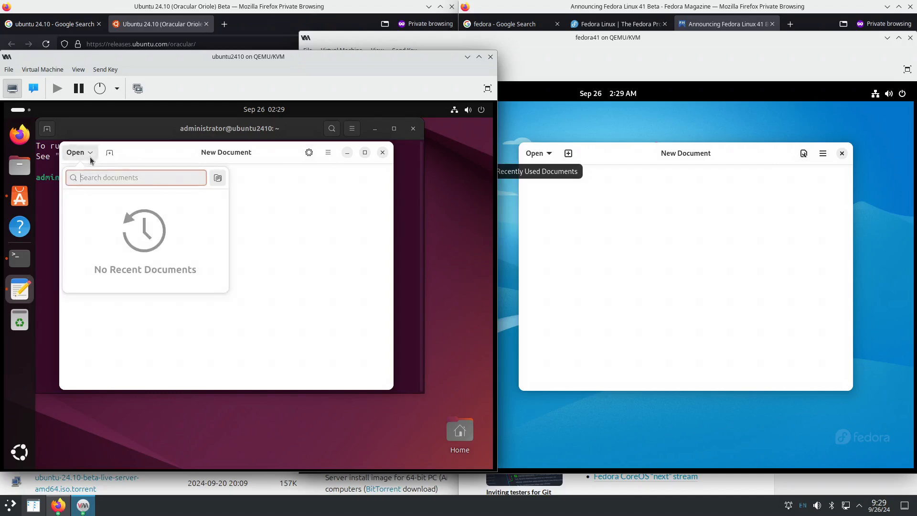
left_click(539, 157)
left_click(754, 206)
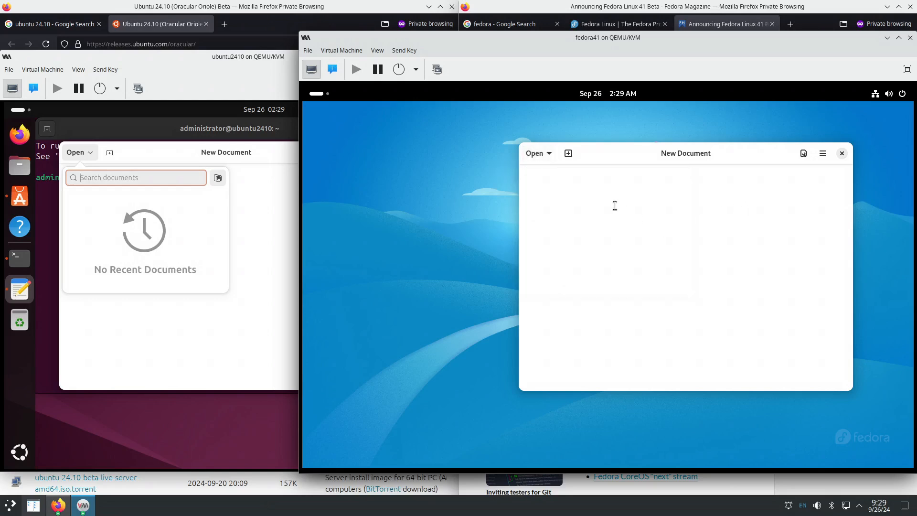
type("Hello text")
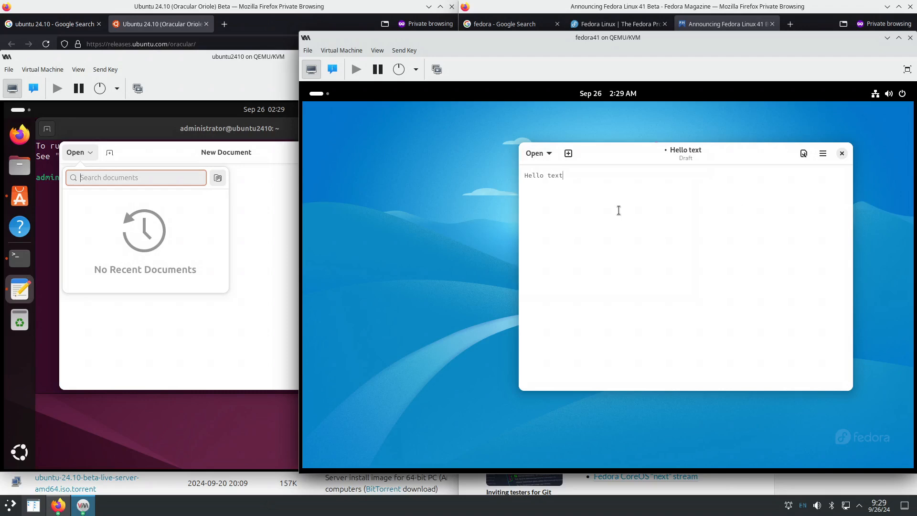
type(".")
left_click(247, 276)
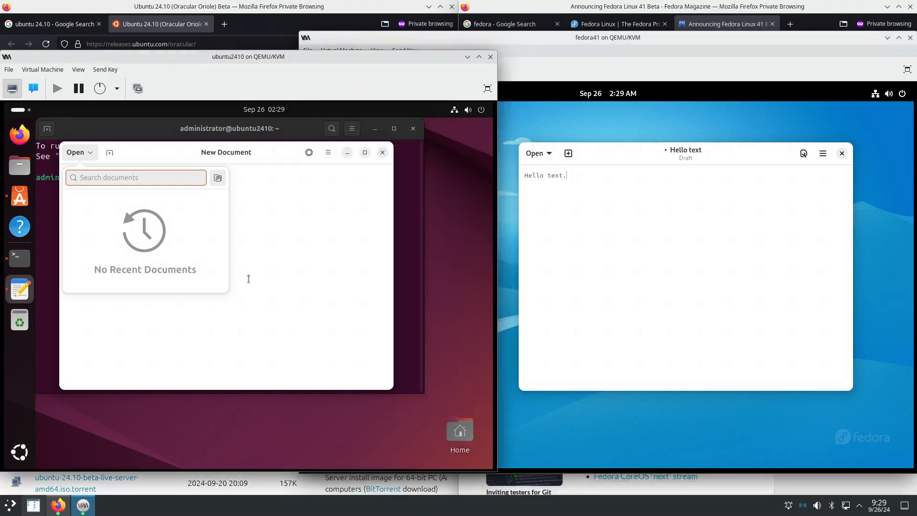
left_click(272, 237)
type("Hello")
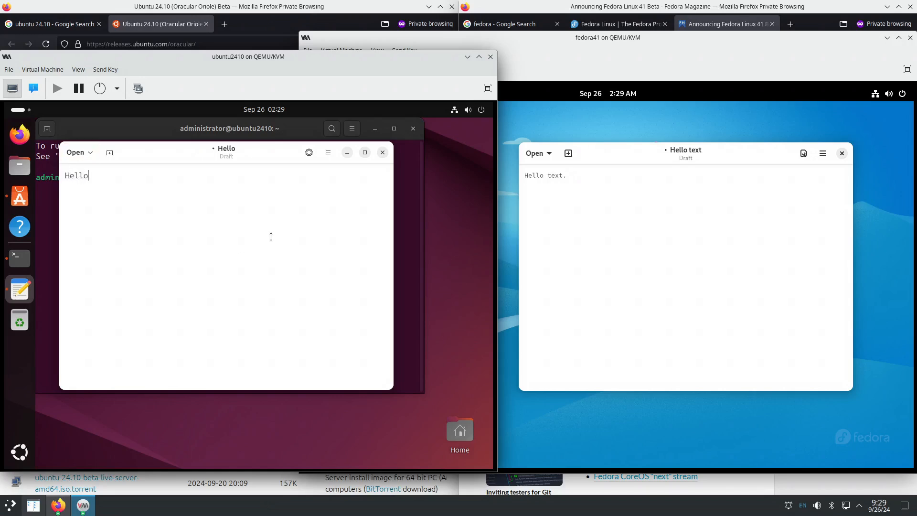
type(" text.")
- Search for 'font' in the Fedora activities overview
left_click(656, 409)
left_click(319, 93)
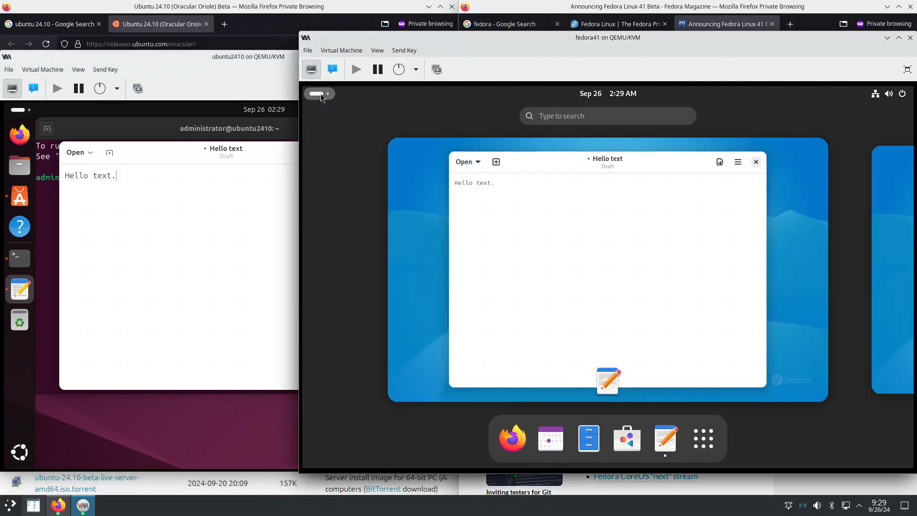
left_click(540, 120)
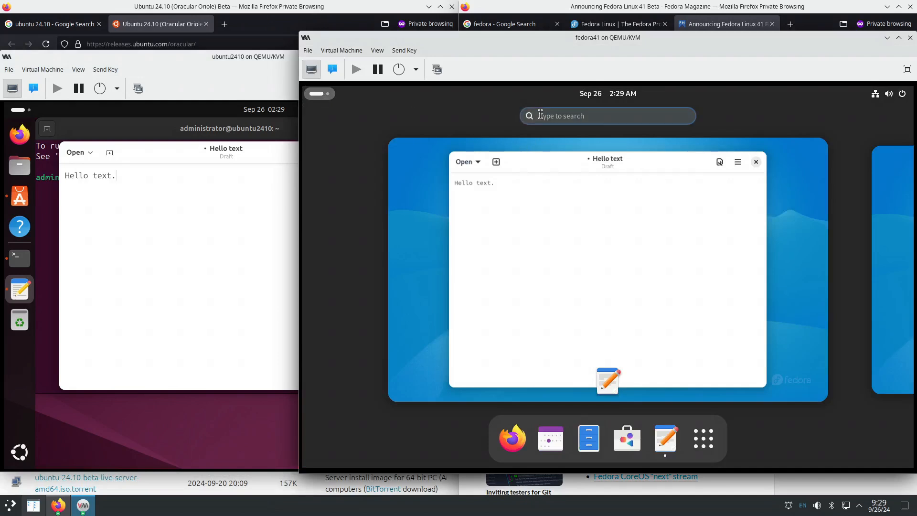
type("font")
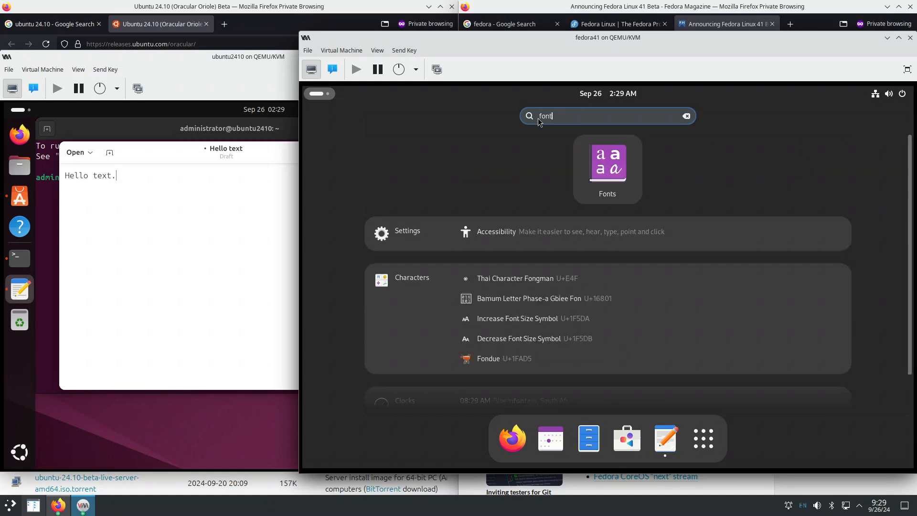
- In Ubuntu, launch and close the Fonts app, then search 'font' again in Activities
left_click(19, 111)
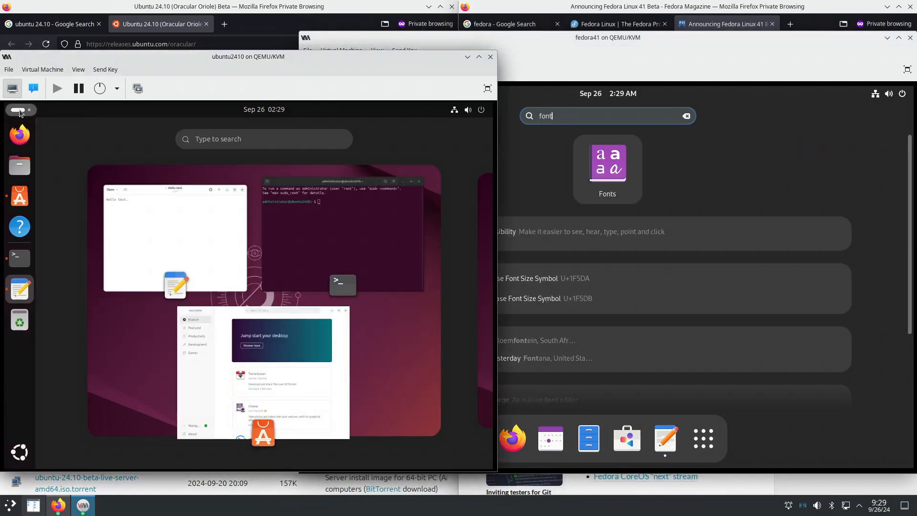
type("font")
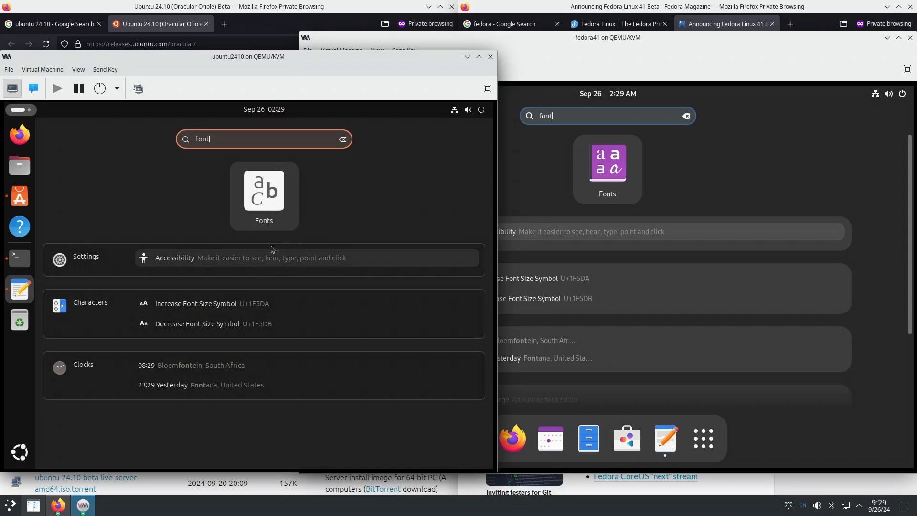
left_click(263, 208)
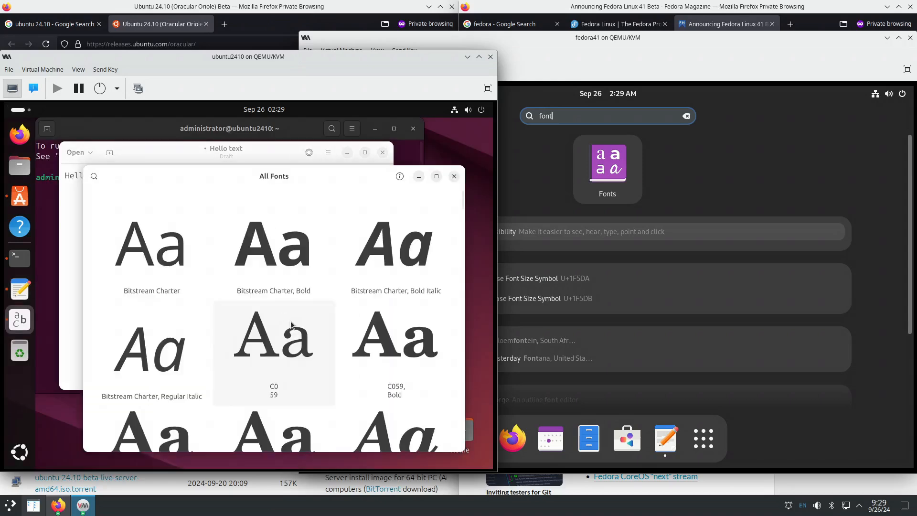
scroll(320, 311, "down", 3)
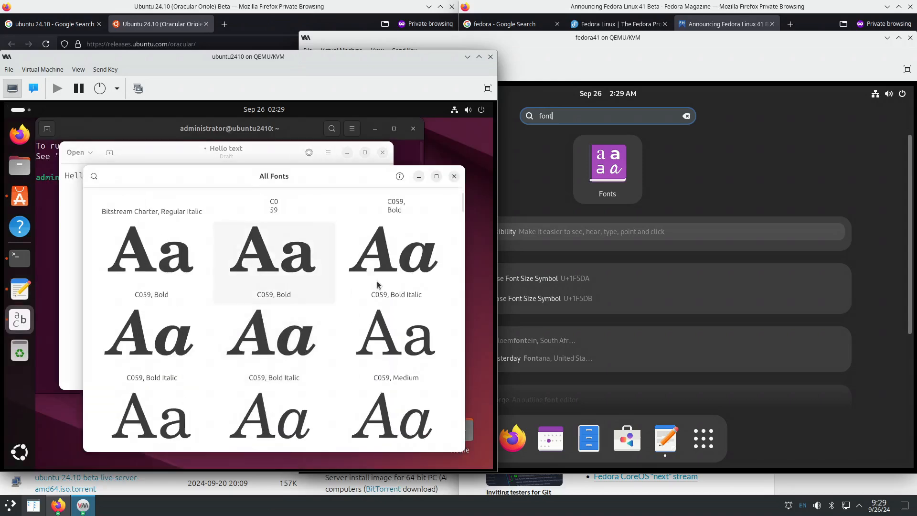
left_click(454, 176)
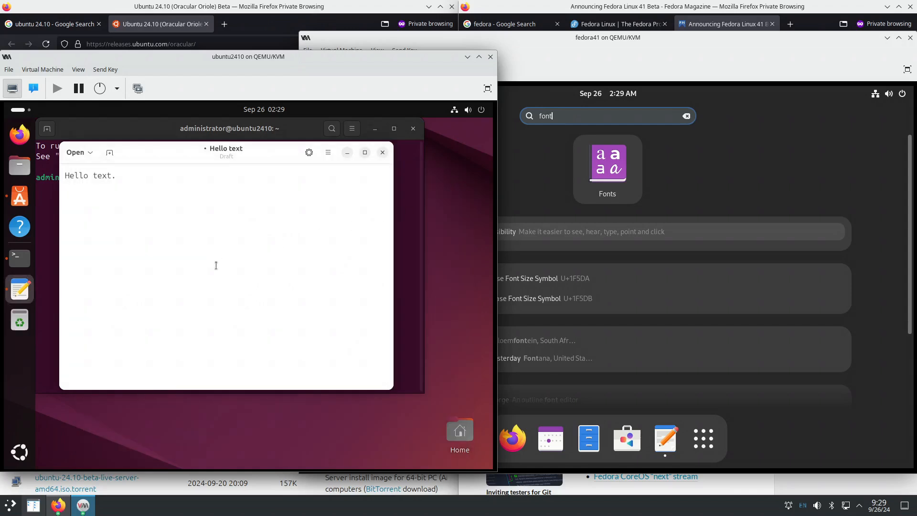
left_click(20, 115)
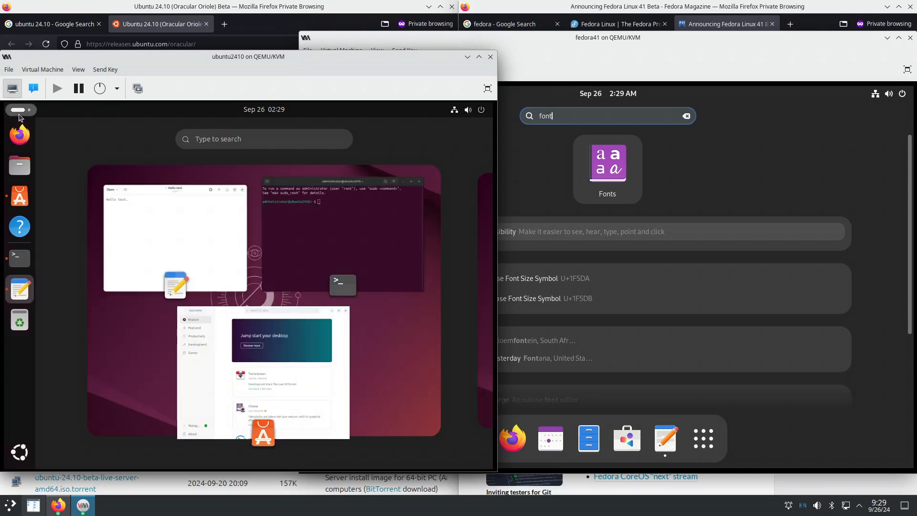
type("font")
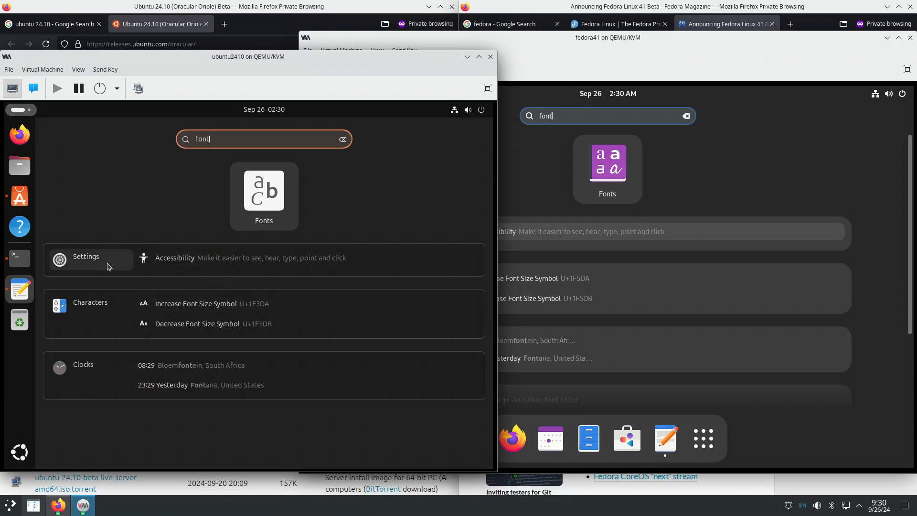
- Open Accessibility > Seeing settings in both Fedora and Ubuntu, then close Ubuntu's Settings window
left_click(233, 266)
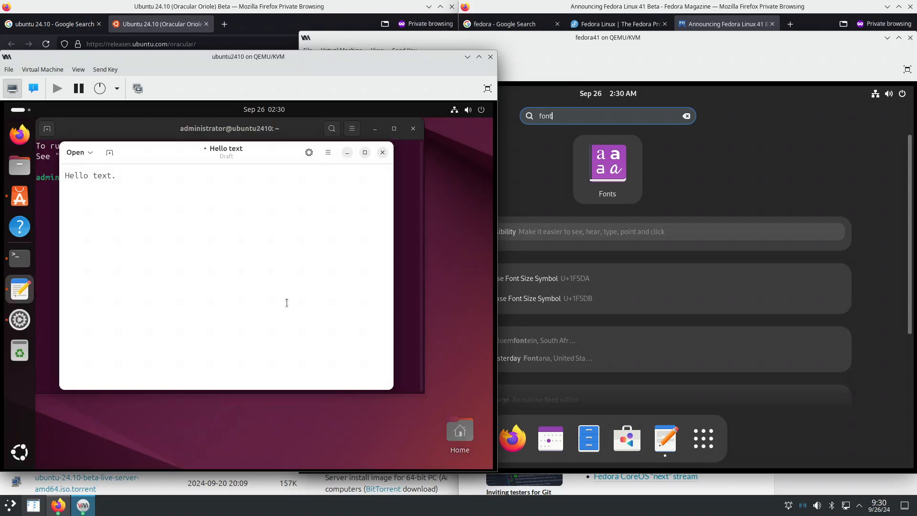
left_click(656, 234)
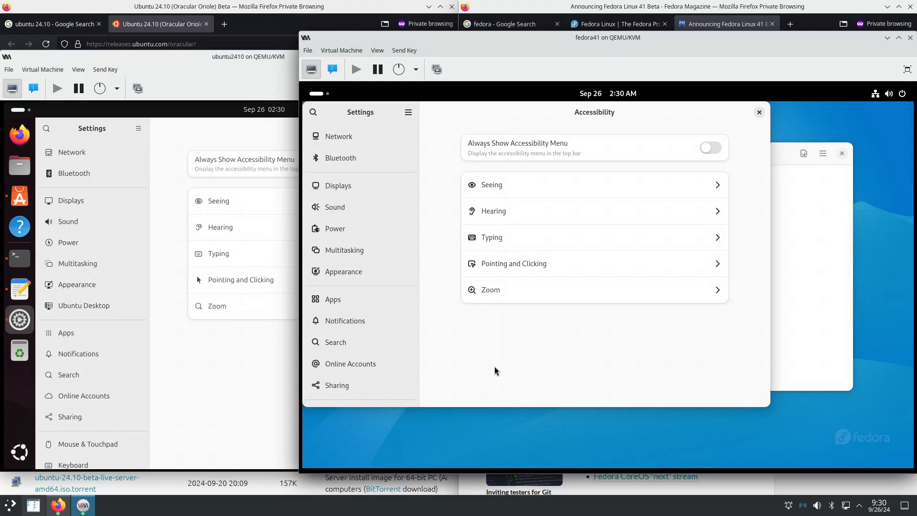
left_click(514, 194)
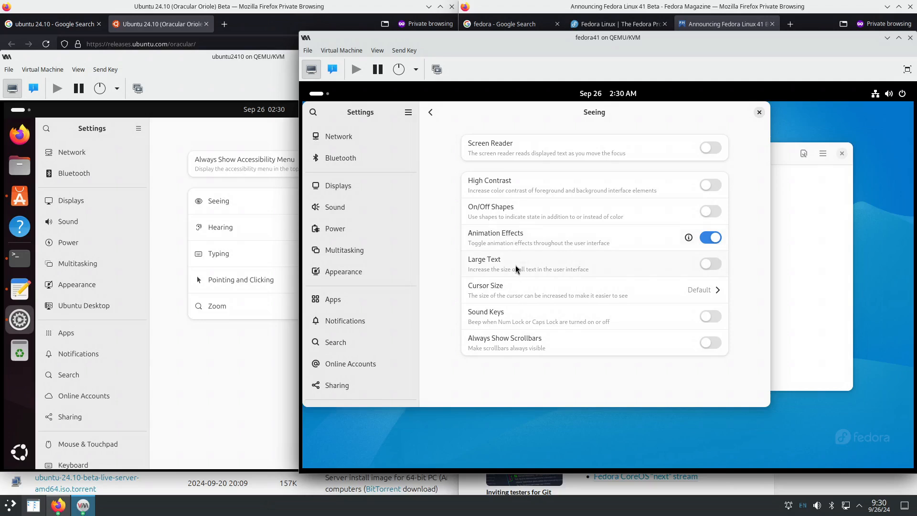
left_click(246, 373)
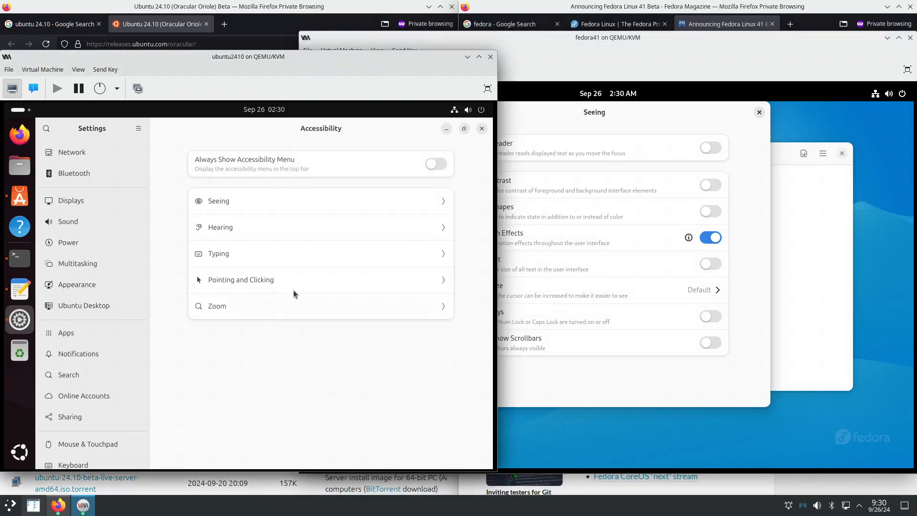
left_click(265, 202)
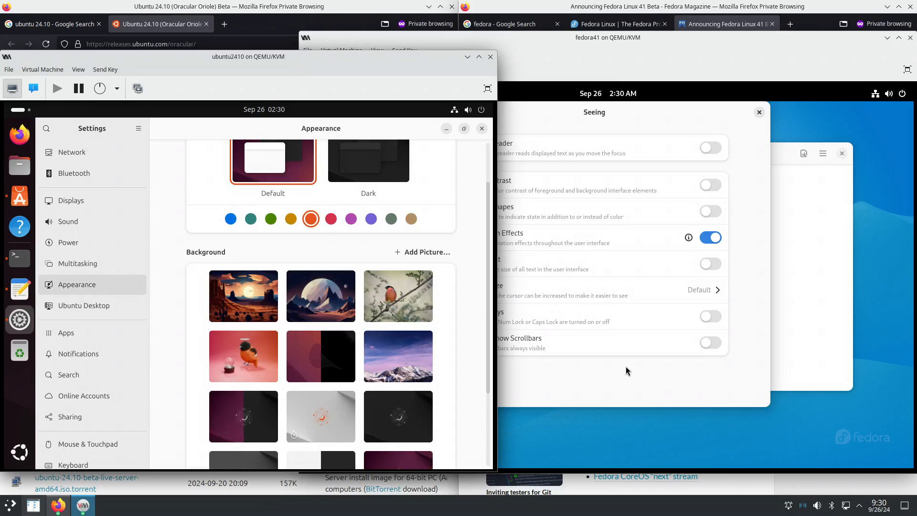
left_click(482, 129)
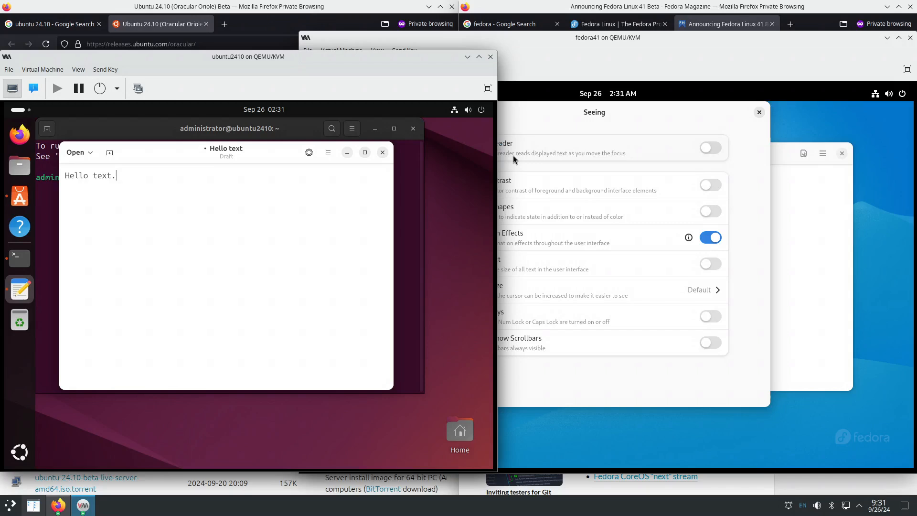
- Close Fedora's Settings and open the GNOME Tweaks page in Software by searching 'twea'
left_click(762, 132)
left_click(759, 112)
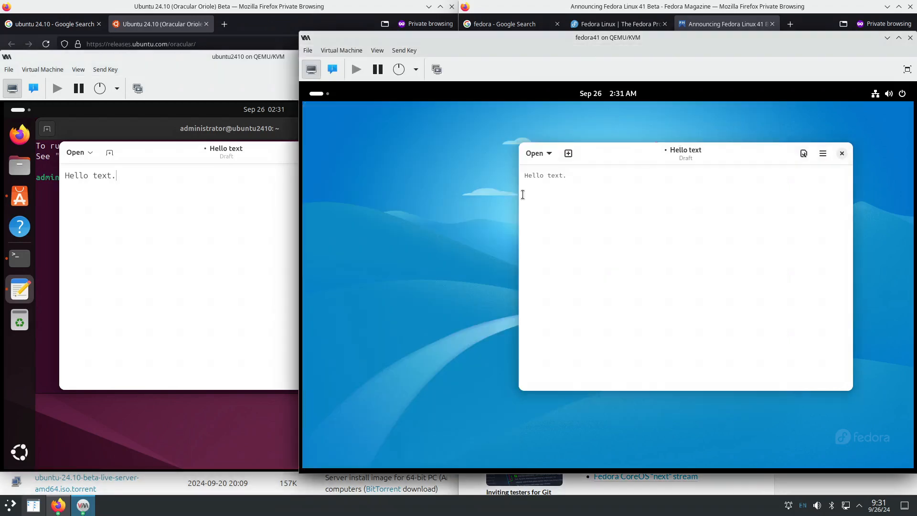
left_click(317, 93)
left_click(563, 115)
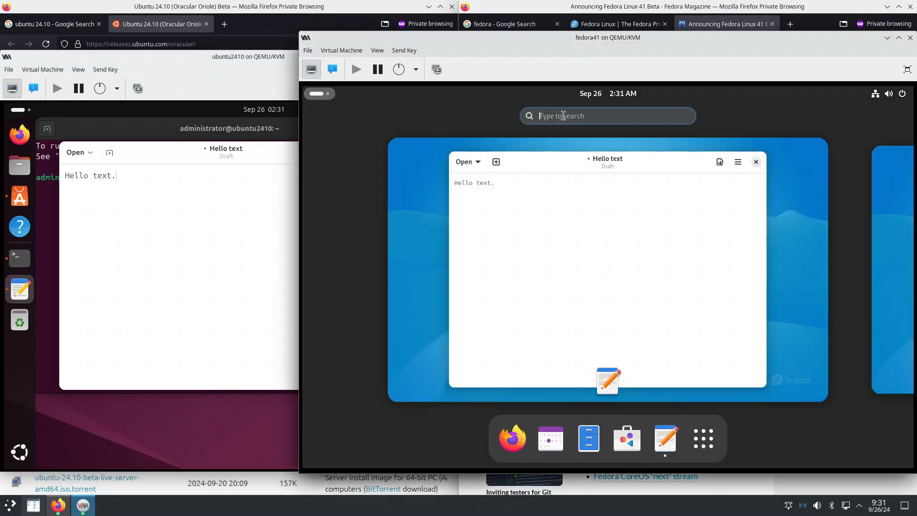
type("twea")
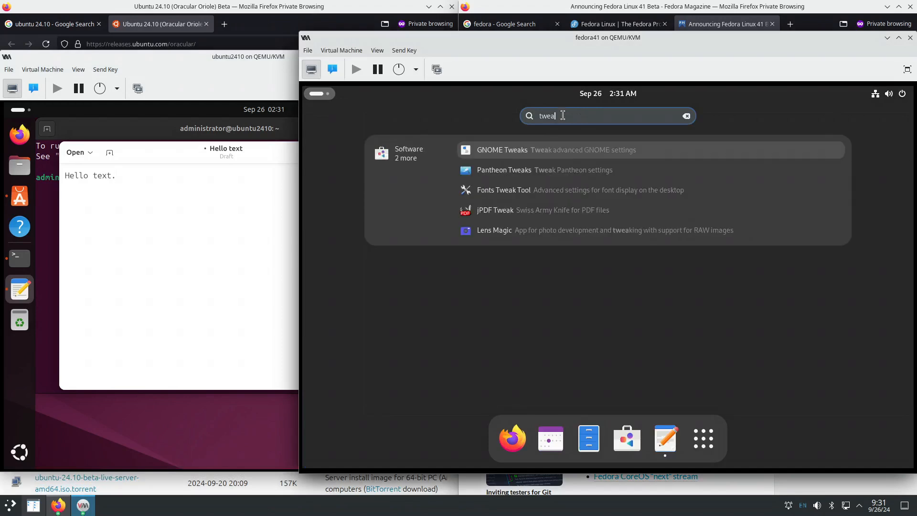
left_click(521, 154)
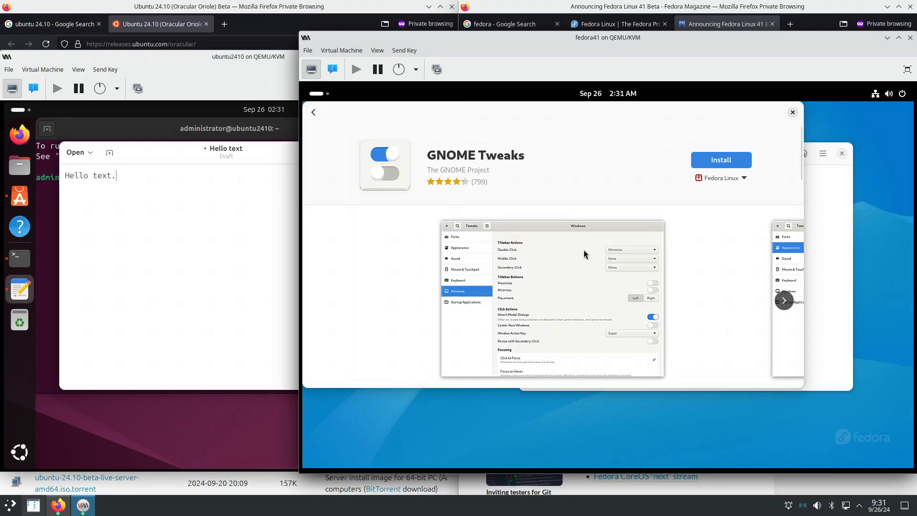
- Check GNOME Tweaks' package source, start installing it in Fedora, then search 'tweak' in Ubuntu
left_click_drag(572, 112, 606, 138)
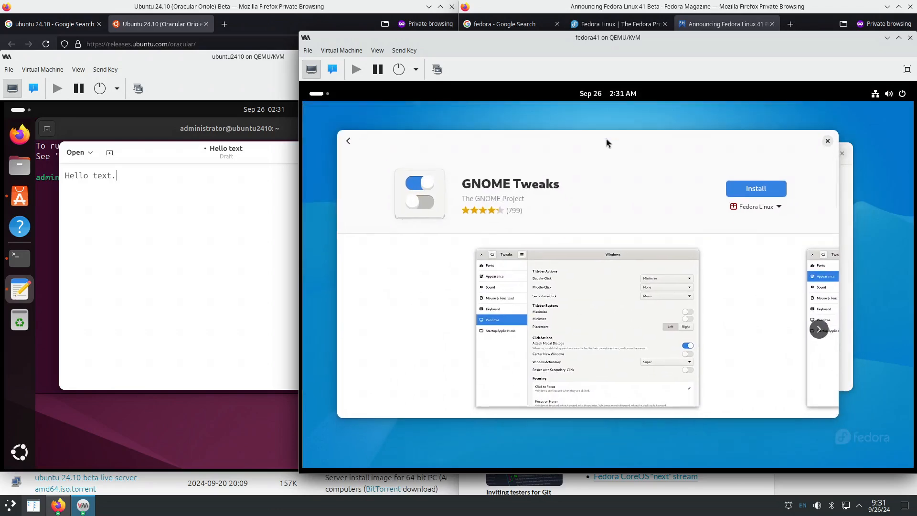
left_click(775, 204)
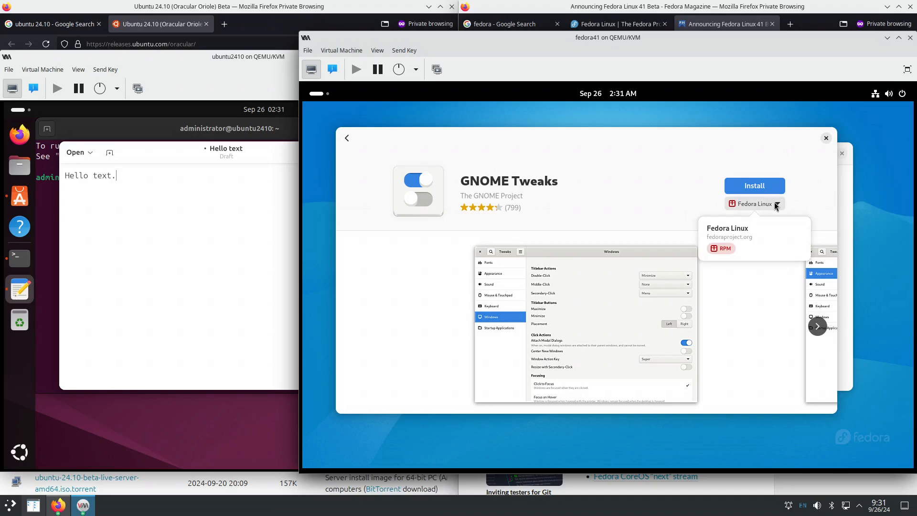
left_click(805, 198)
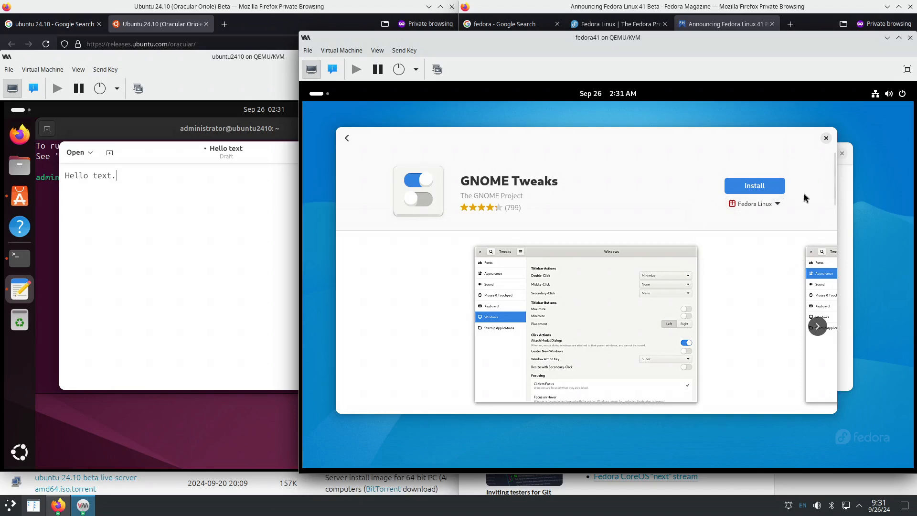
left_click(757, 186)
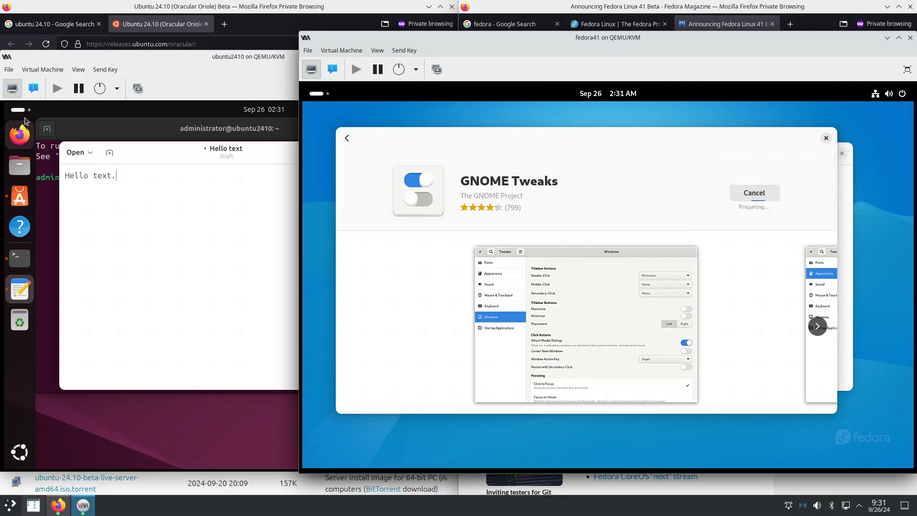
left_click(21, 110)
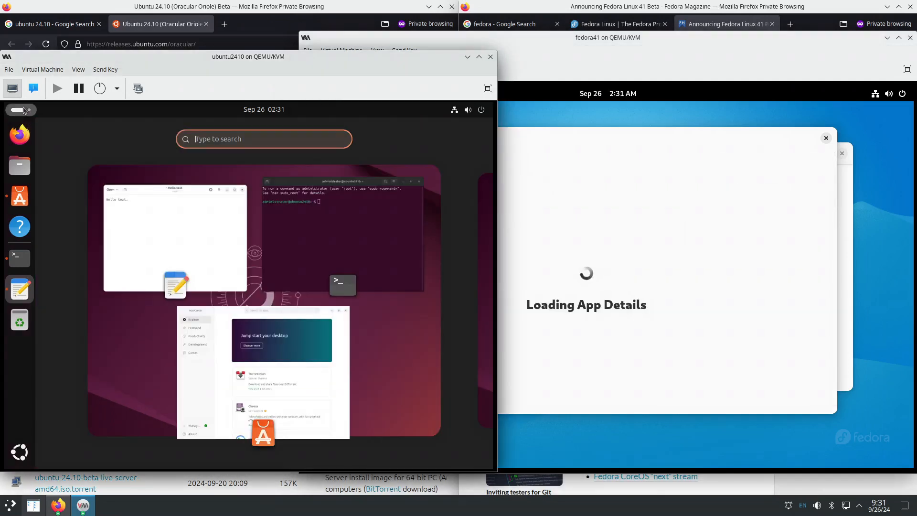
type("twea")
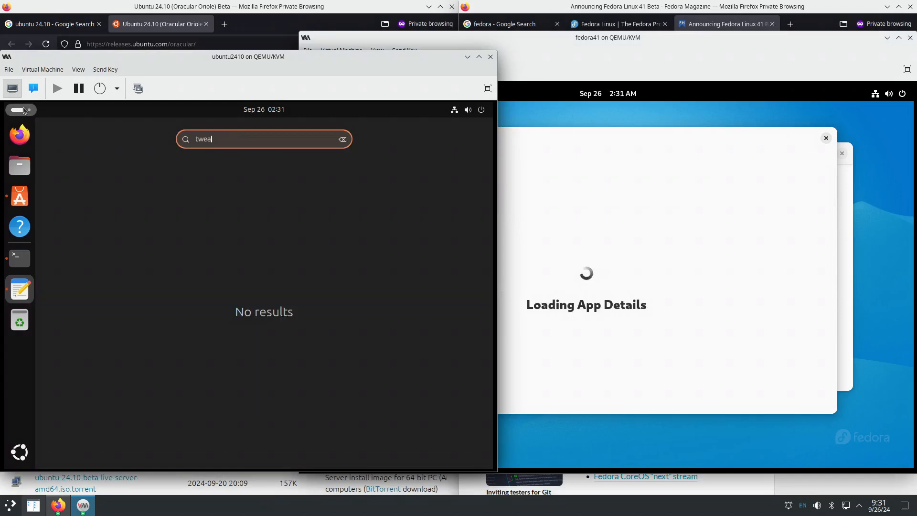
type("k")
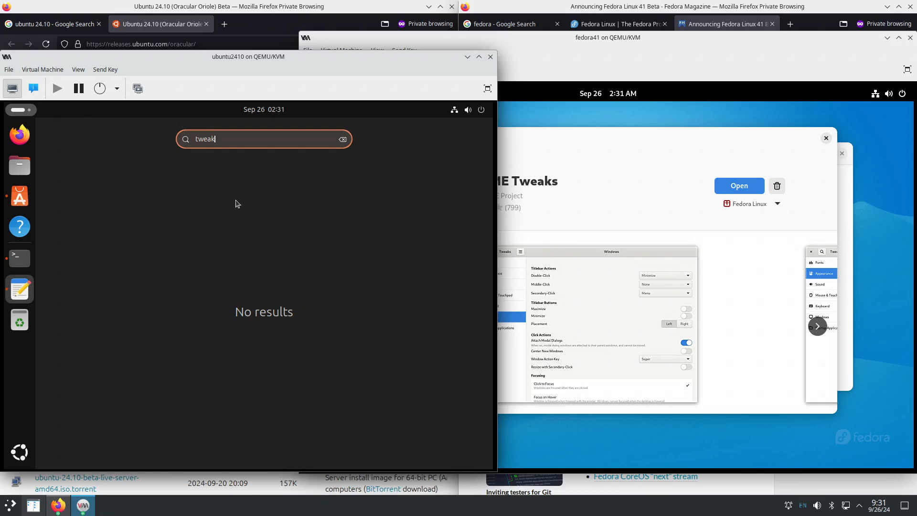
- Clear Ubuntu's empty search and find the GNOME Tweaks package in App Center by searching 'tweak'
left_click(342, 141)
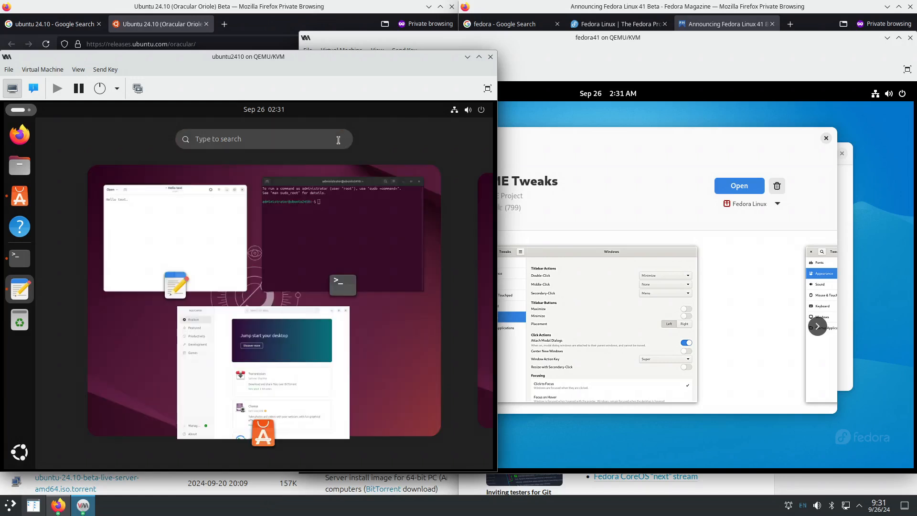
left_click(18, 195)
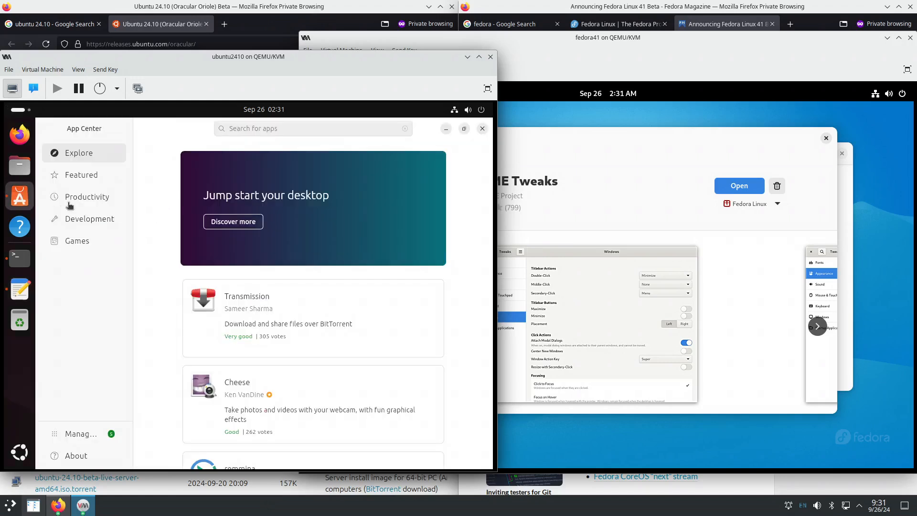
left_click(260, 128)
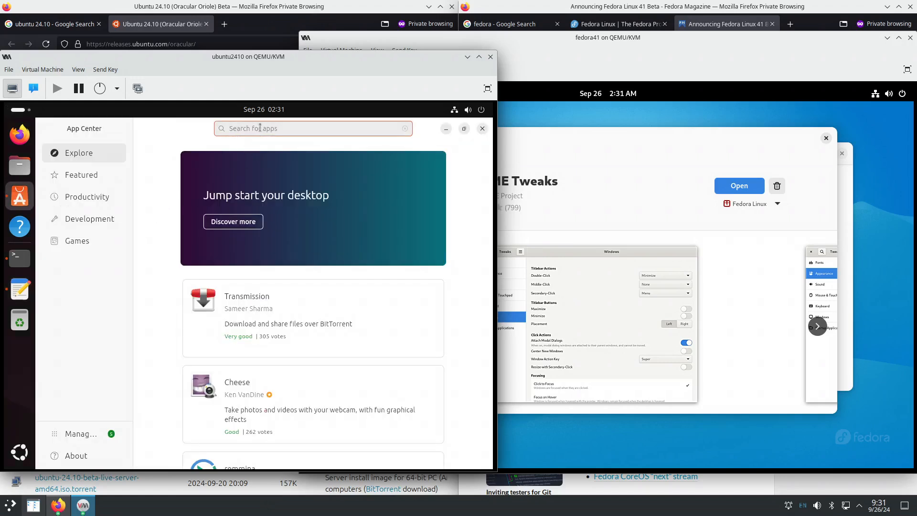
type("tweak")
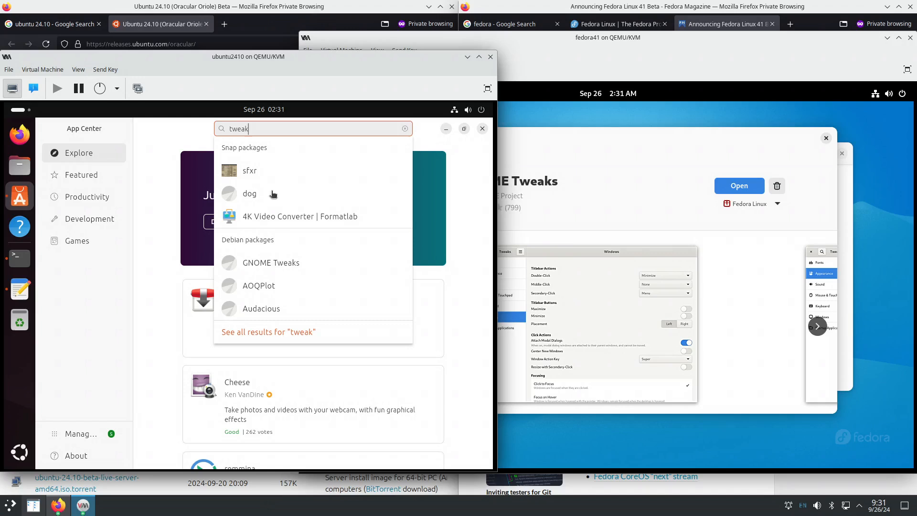
left_click(284, 262)
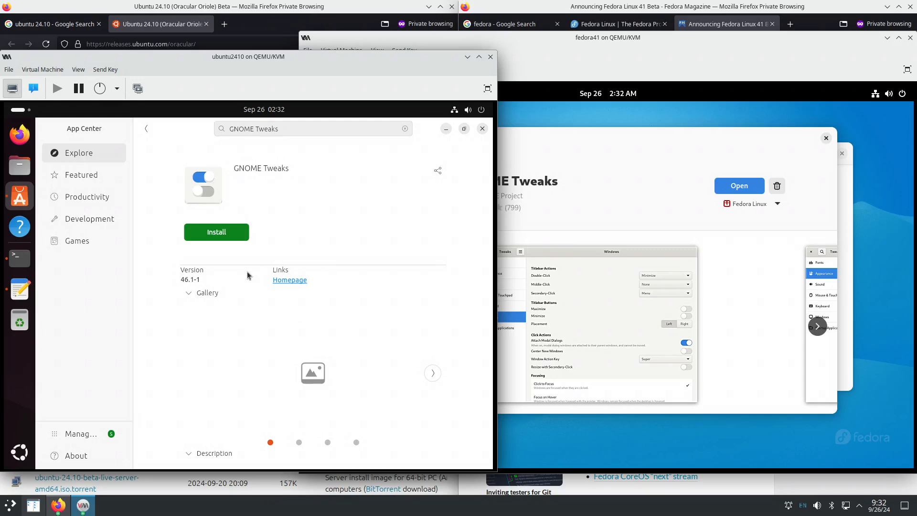
- Expand the GNOME Tweaks description and page through its screenshot gallery
left_click(188, 457)
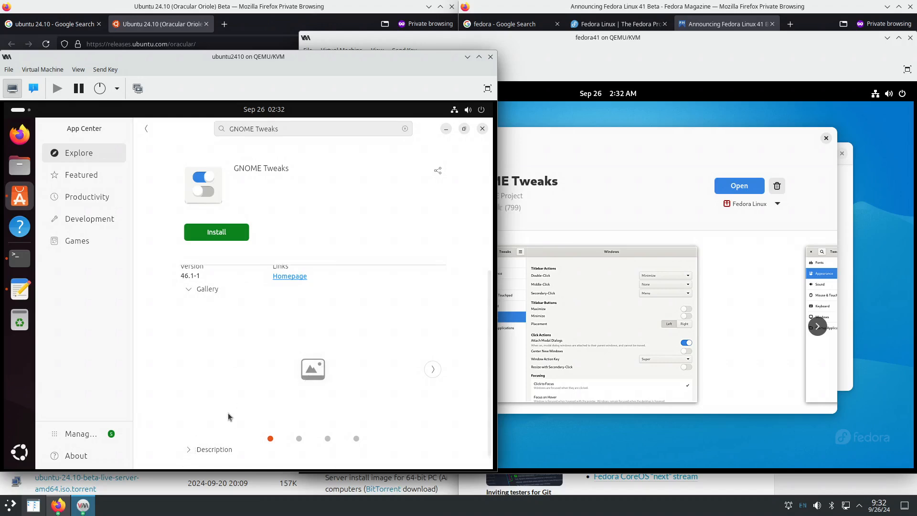
left_click(187, 450)
scroll(378, 355, "down", 3)
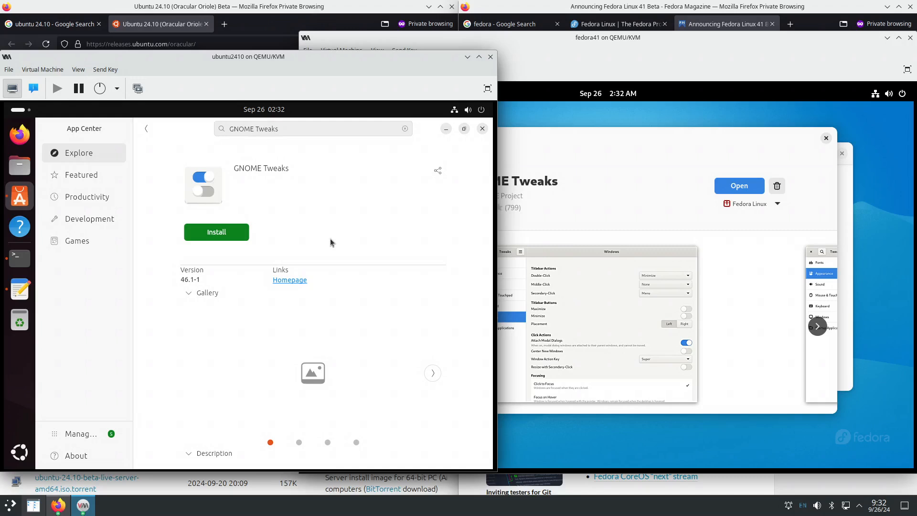
left_click(433, 377)
left_click(432, 377)
left_click(431, 377)
- Page back and forth through the GNOME Tweaks screenshots, then collapse the description
left_click(193, 375)
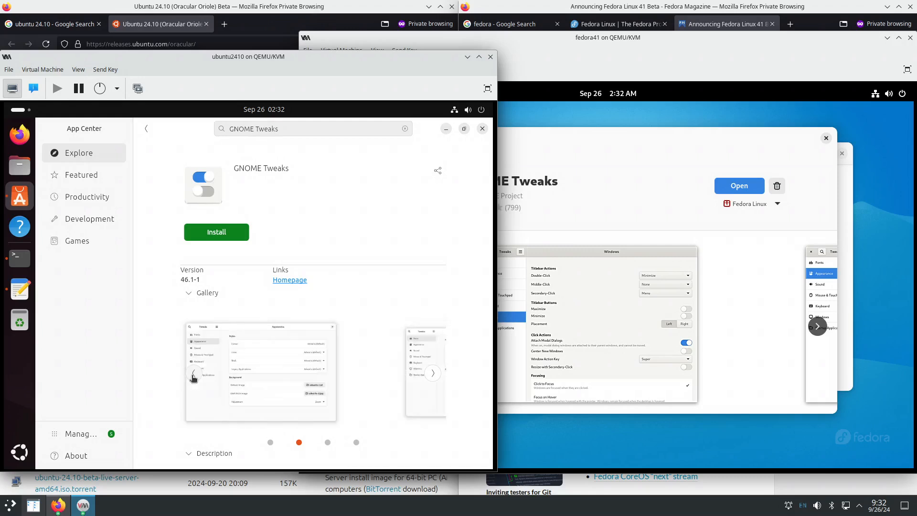
left_click(193, 373)
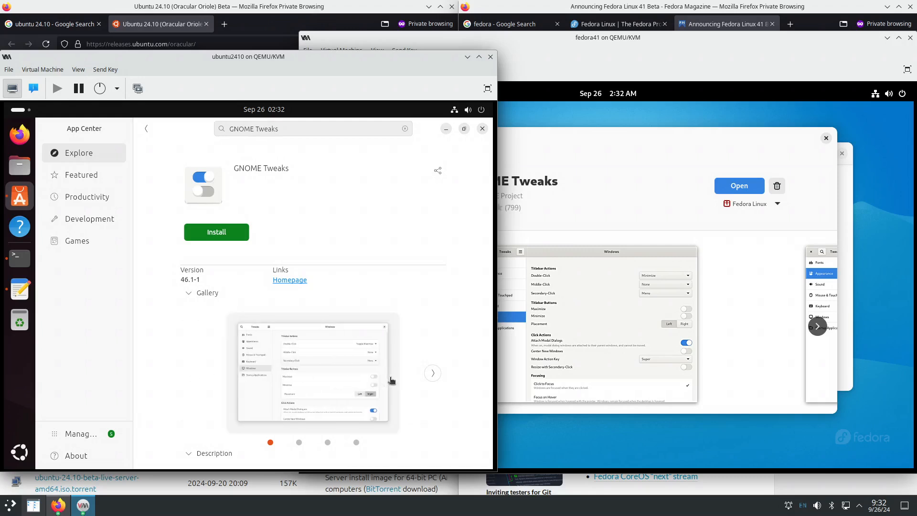
left_click(431, 379)
left_click(431, 380)
left_click(432, 380)
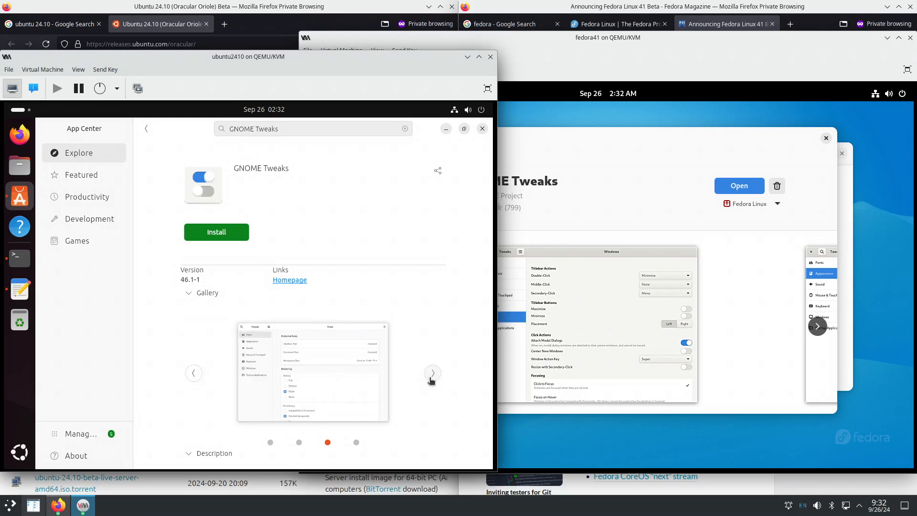
left_click(431, 380)
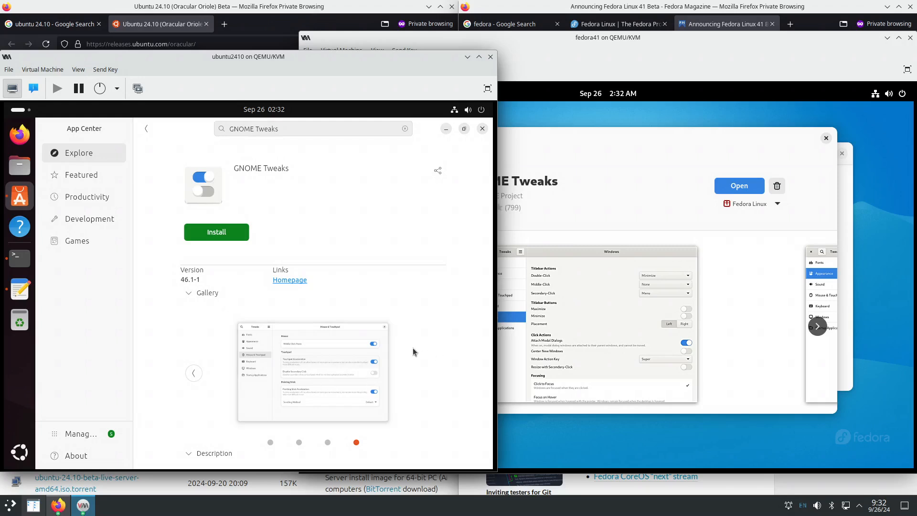
scroll(427, 350, "down", 2)
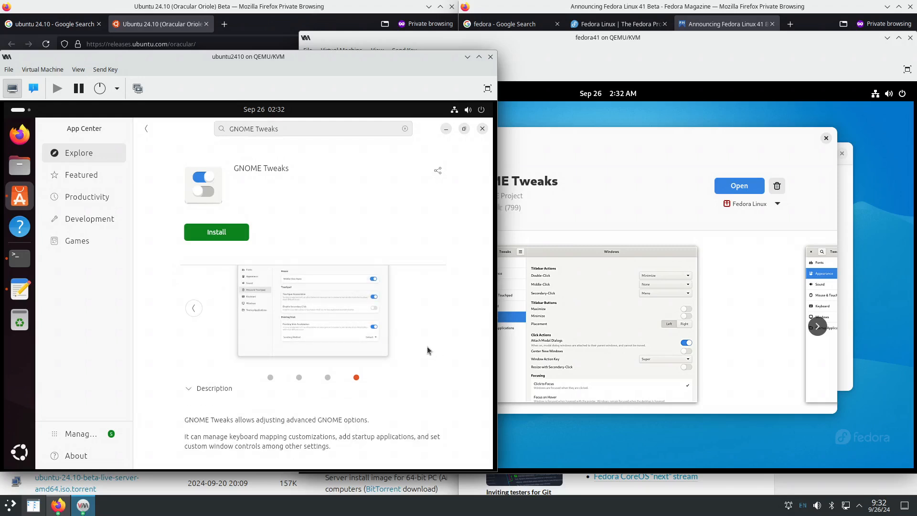
scroll(428, 351, "up", 1)
scroll(428, 350, "down", 1)
left_click(190, 388)
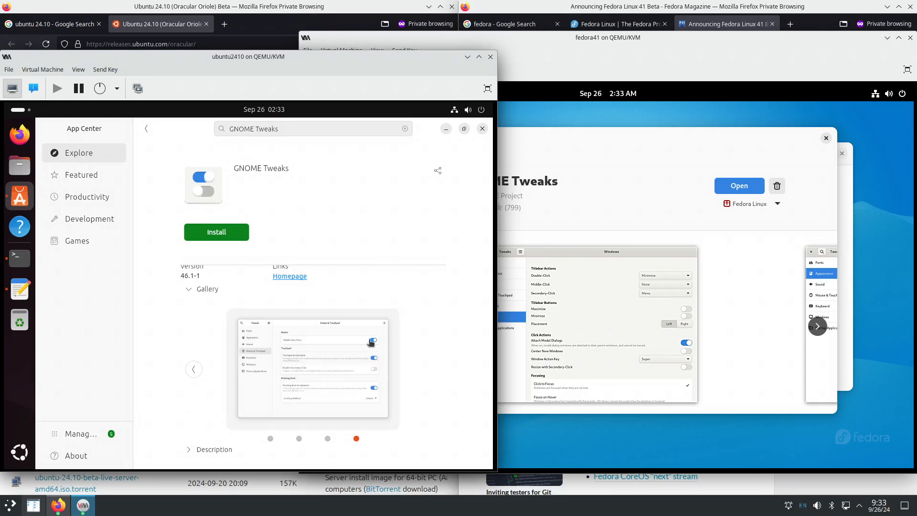
- Install GNOME Tweaks in Ubuntu, authorizing with the administrator password
left_click(225, 235)
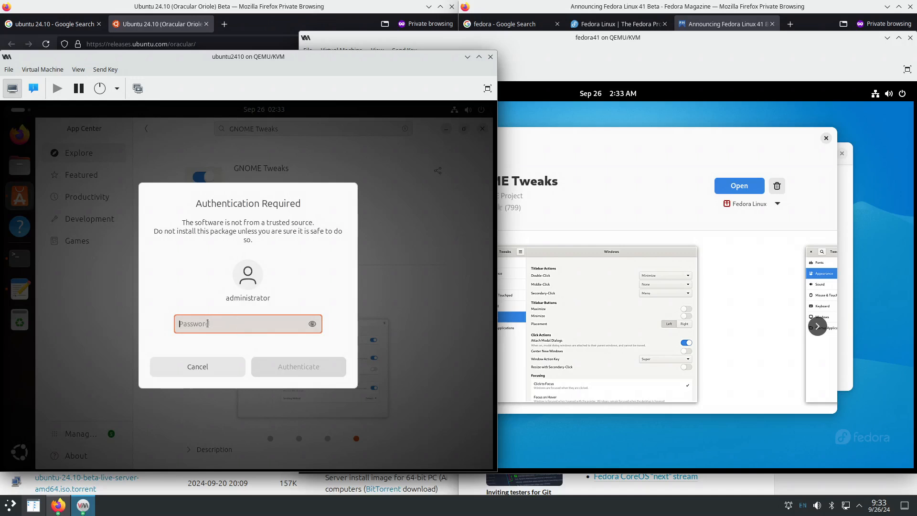
type("••")
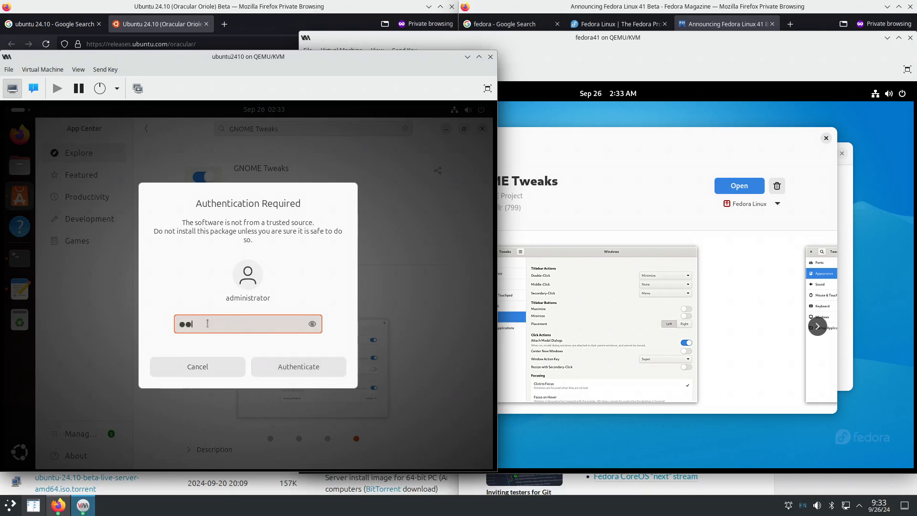
type("••")
key("Return")
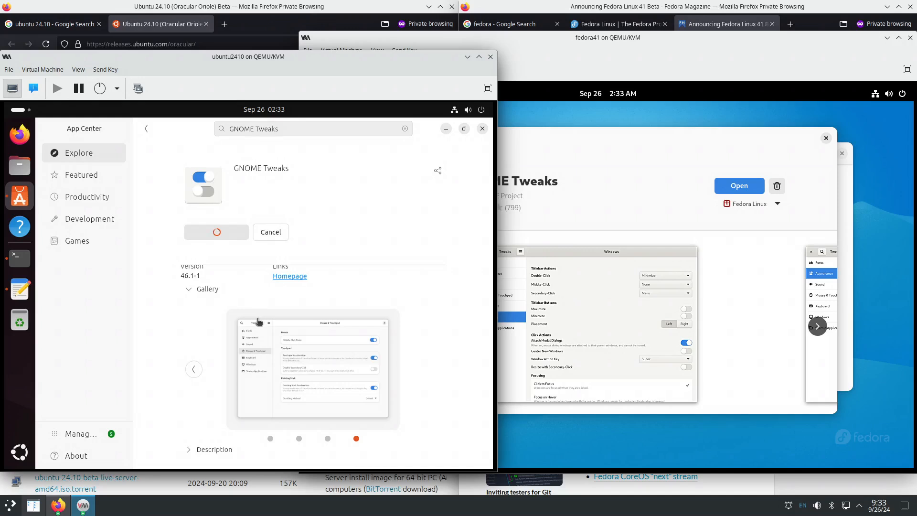
left_click(712, 222)
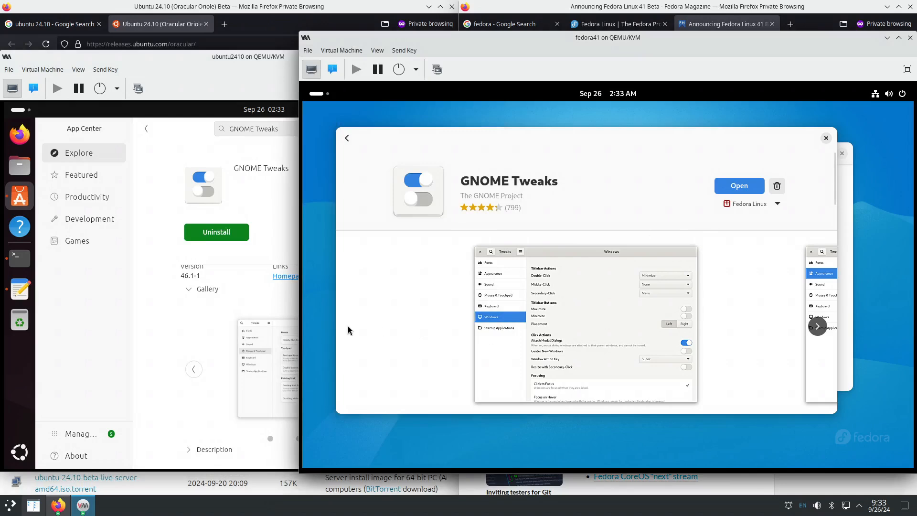
left_click(181, 269)
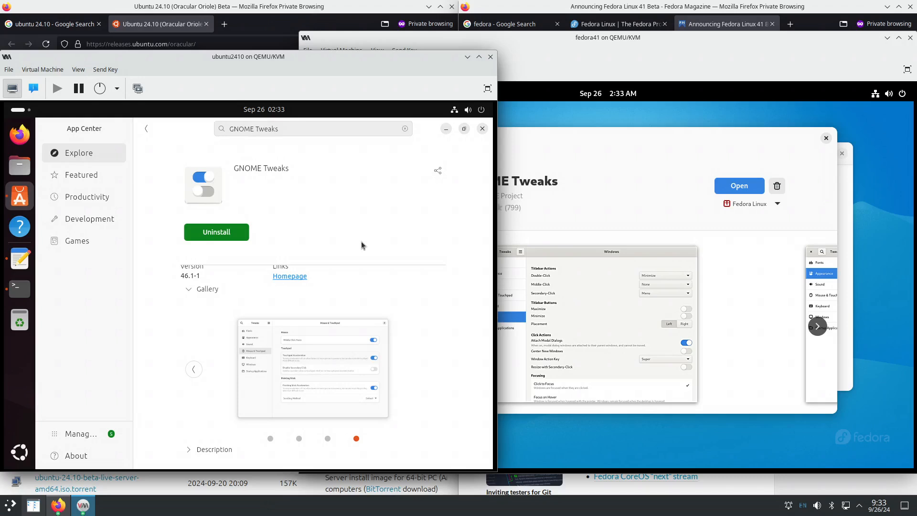
left_click(189, 449)
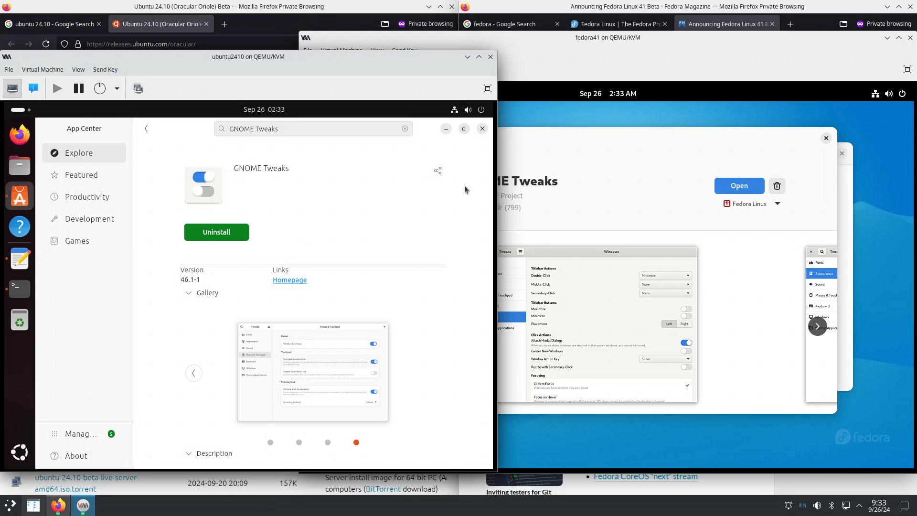
left_click(581, 168)
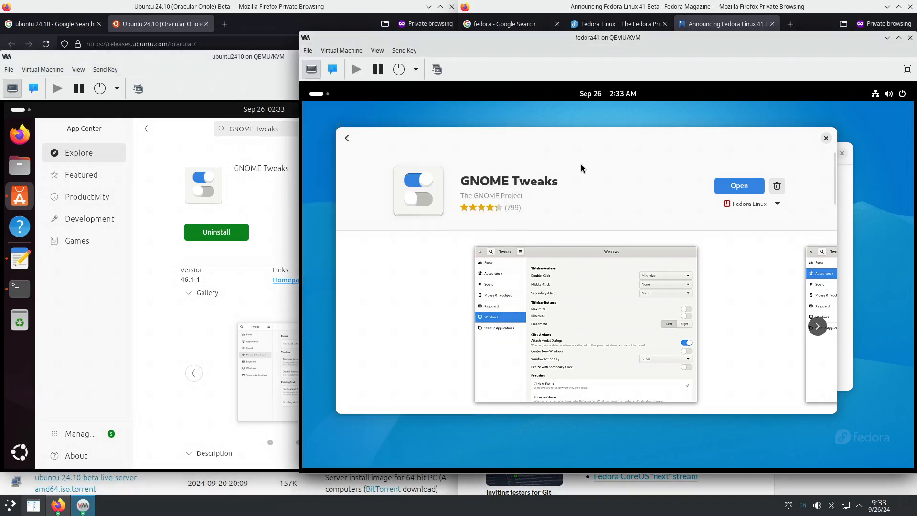
- Open GNOME Tweaks in Fedora, dismiss the Extensions Has Moved notice, and view its Fonts page
left_click(740, 187)
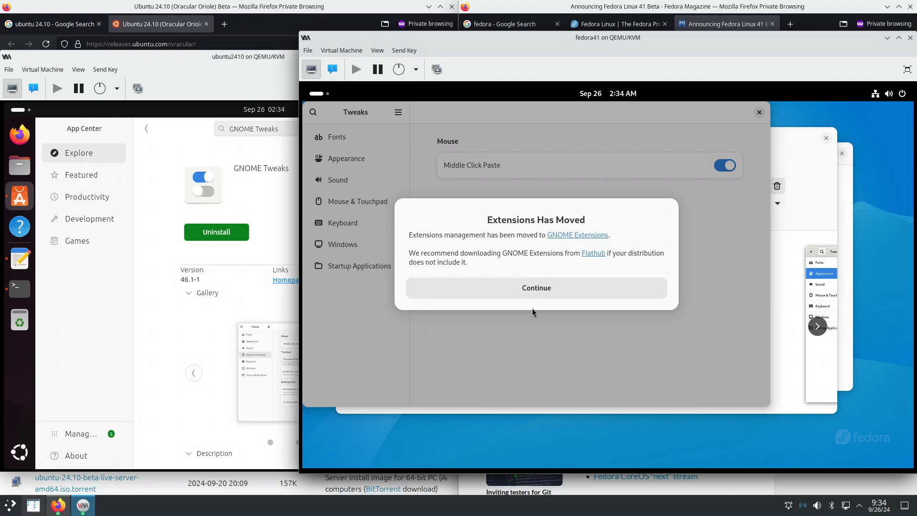
left_click(540, 290)
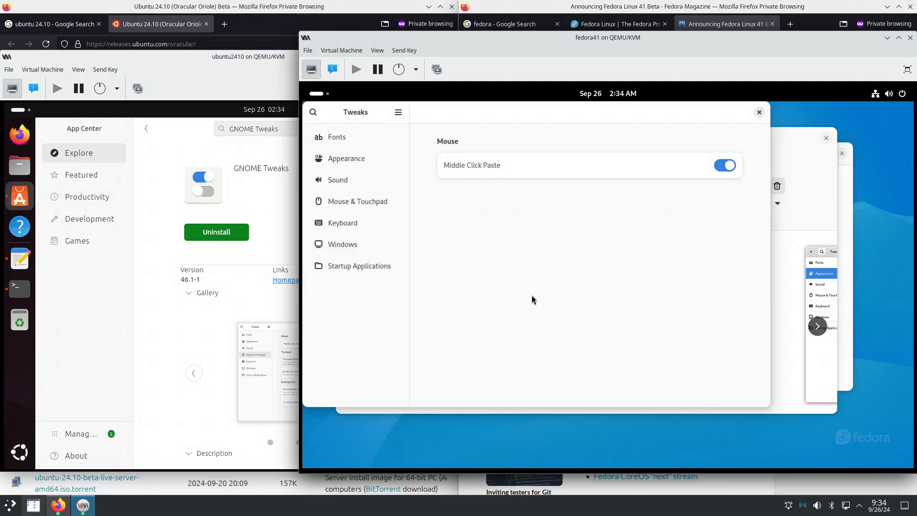
left_click(358, 139)
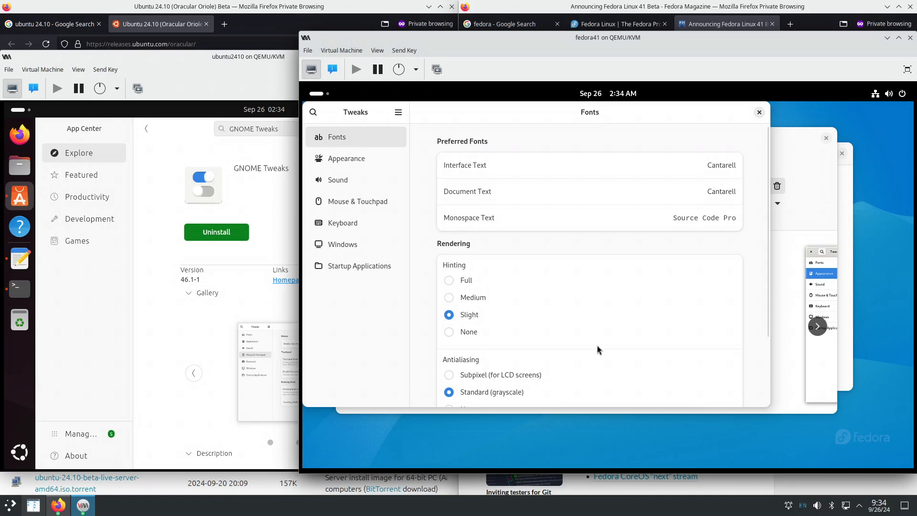
left_click(170, 339)
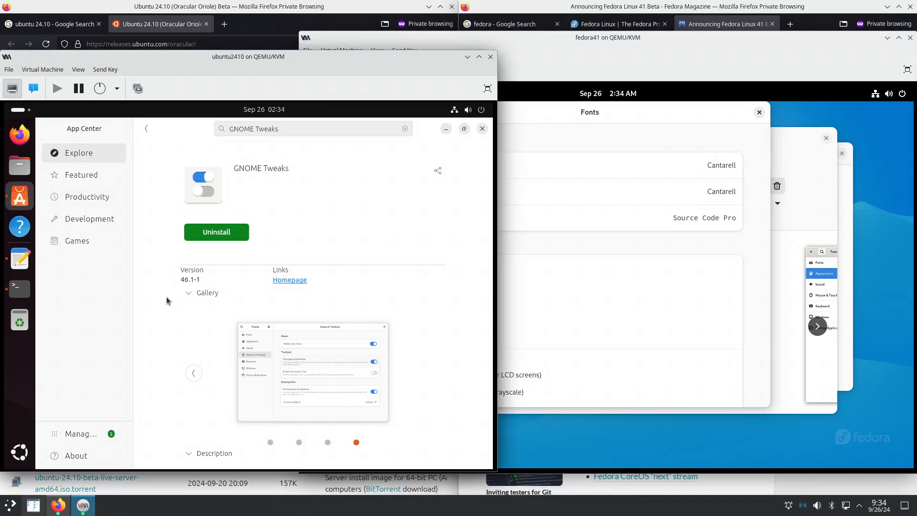
left_click(19, 451)
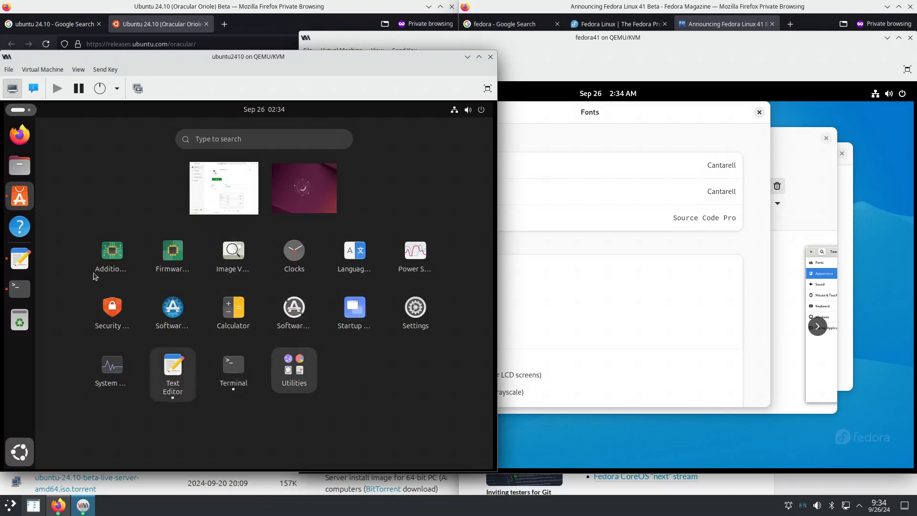
- Launch Tweaks in Ubuntu from an Activities search for 'twea'
left_click(18, 114)
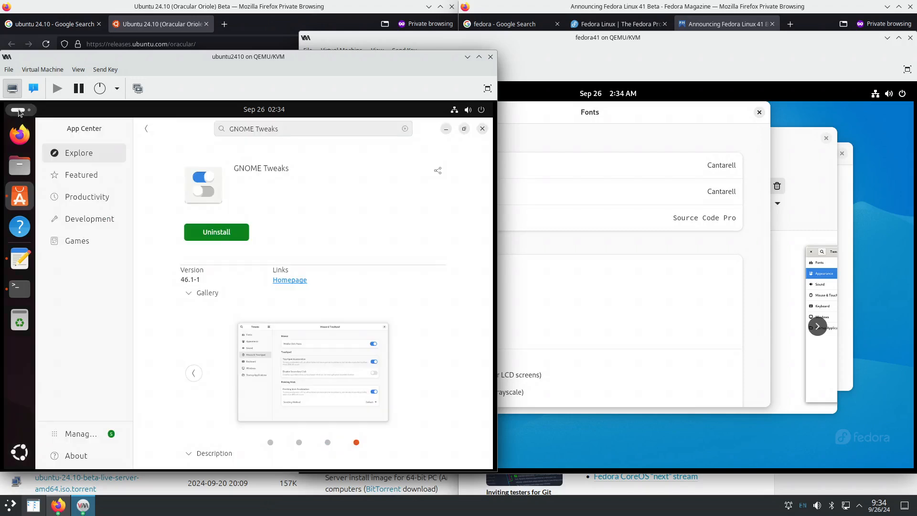
left_click(18, 111)
type("twea")
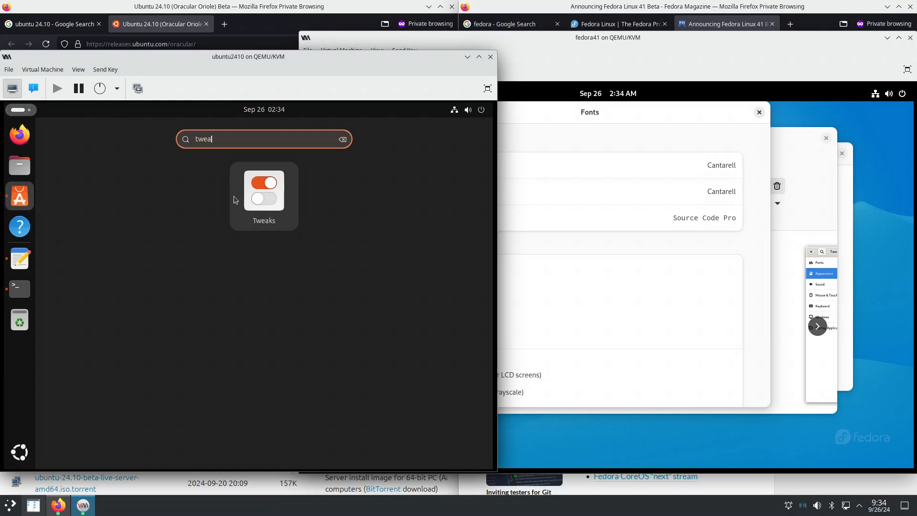
left_click(264, 197)
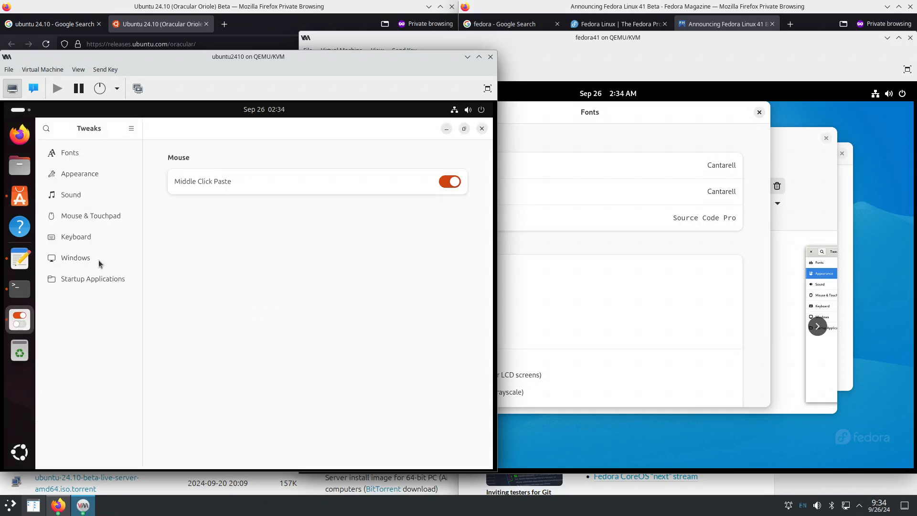
- Look through the Utilities app folder, then return to Tweaks and show its Fonts page
left_click(20, 109)
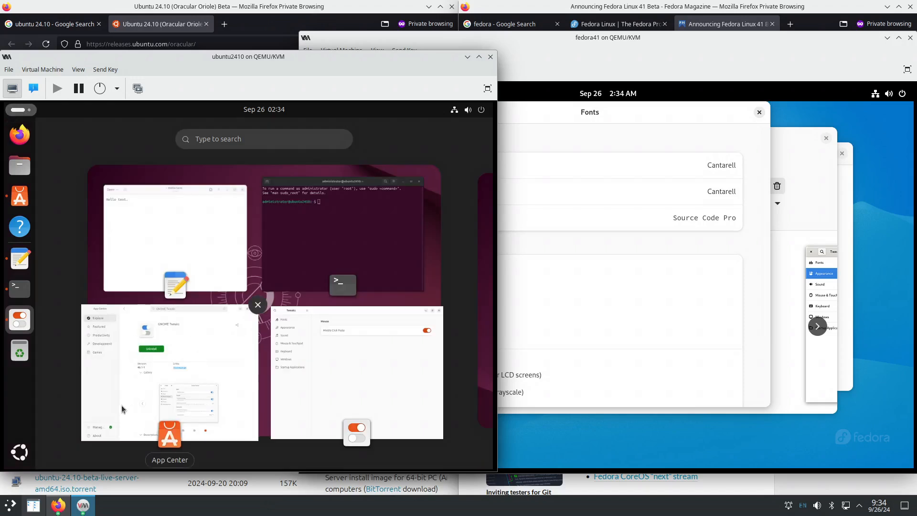
left_click(20, 452)
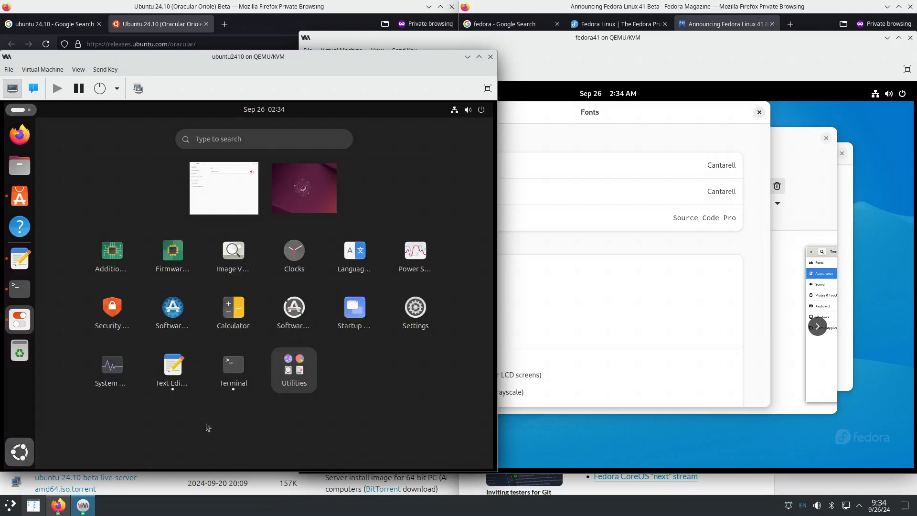
left_click(303, 374)
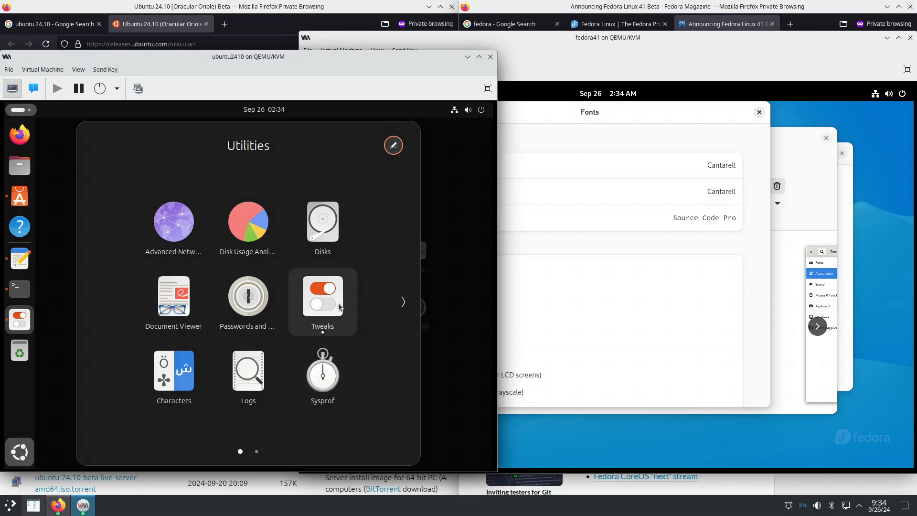
scroll(339, 308, "down", 1)
scroll(337, 307, "up", 1)
left_click(436, 366)
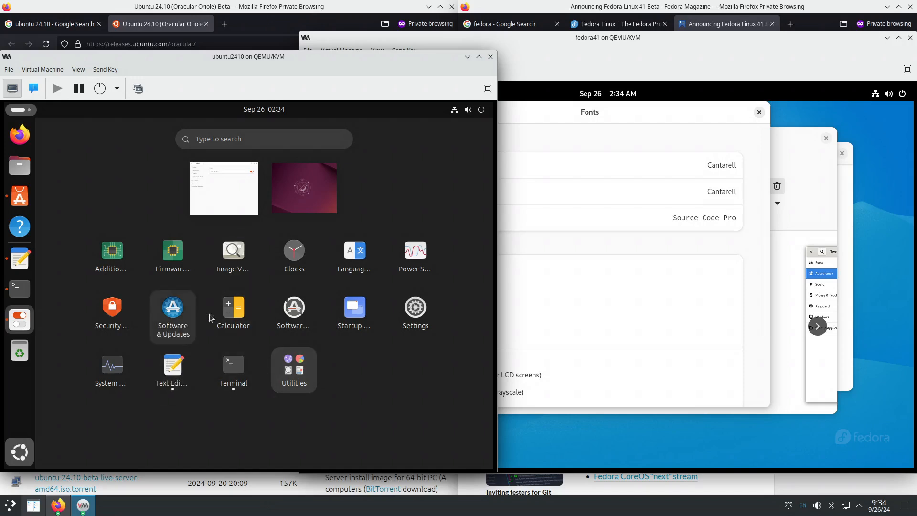
left_click(19, 319)
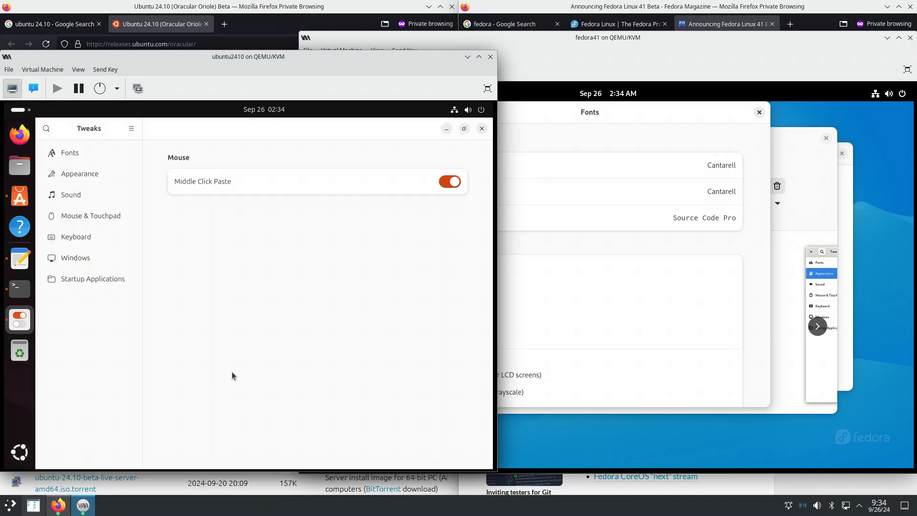
left_click(82, 151)
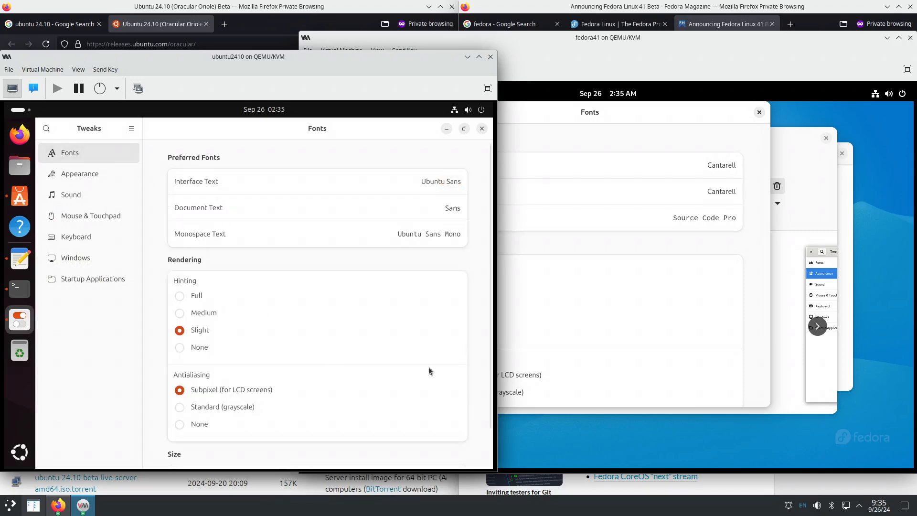
- Browse Ubuntu's Interface Text font list and cancel, then open Fedora's Interface Text font picker
left_click(569, 245)
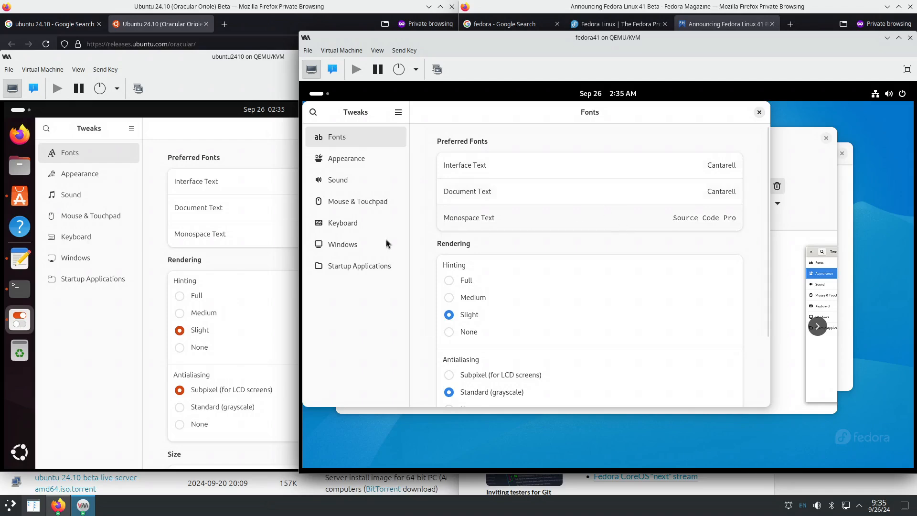
left_click(248, 258)
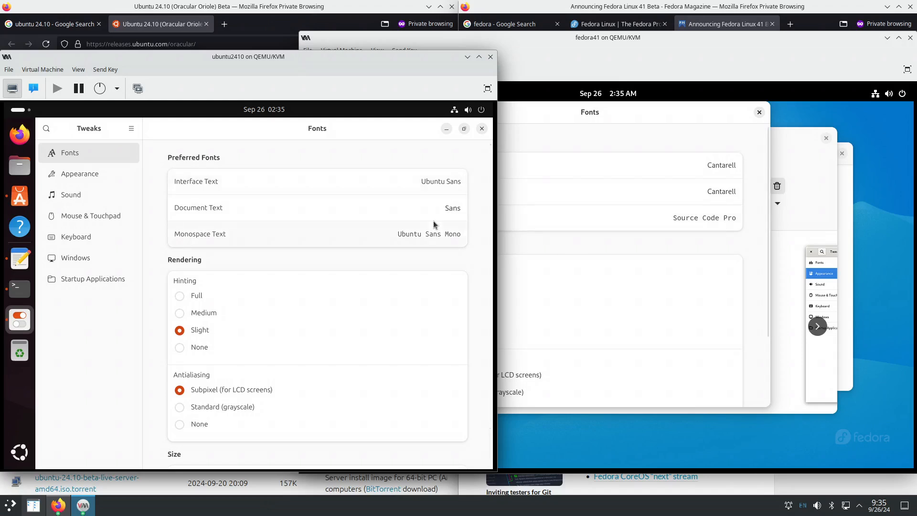
left_click(366, 183)
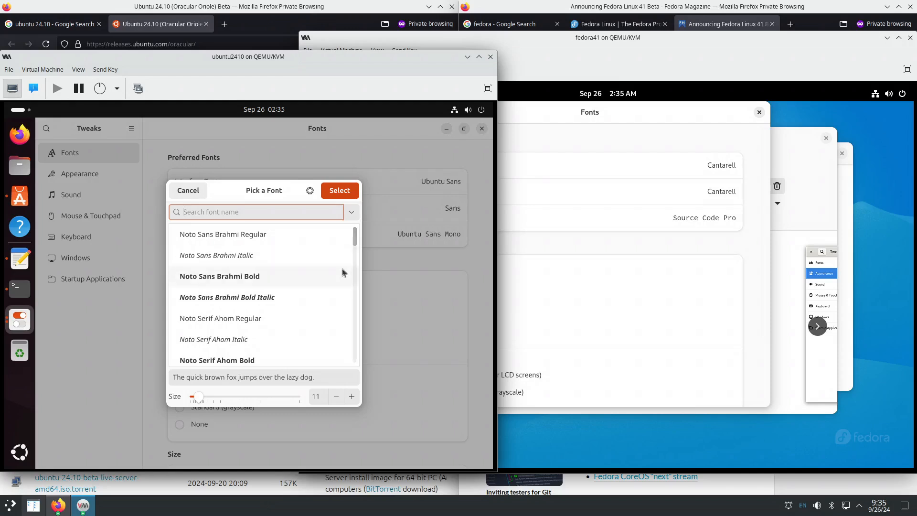
scroll(342, 272, "down", 1)
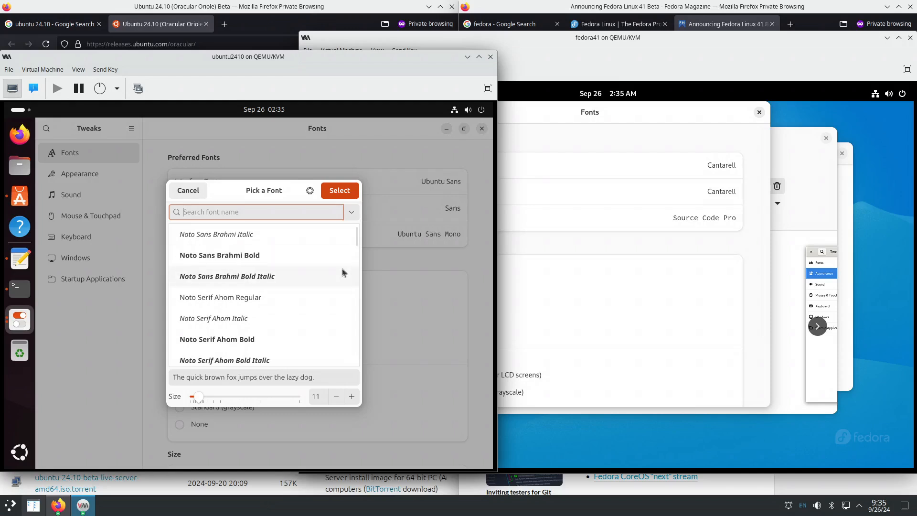
scroll(342, 273, "down", 3)
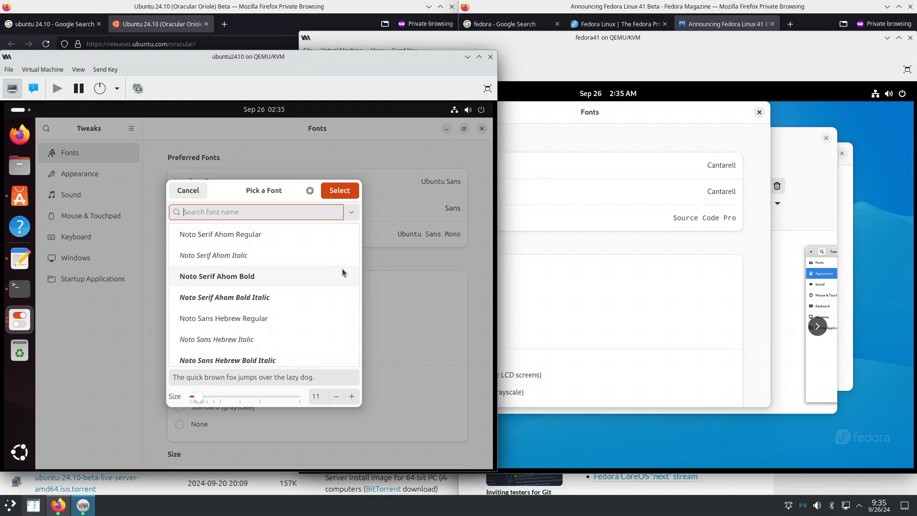
scroll(342, 270, "down", 7)
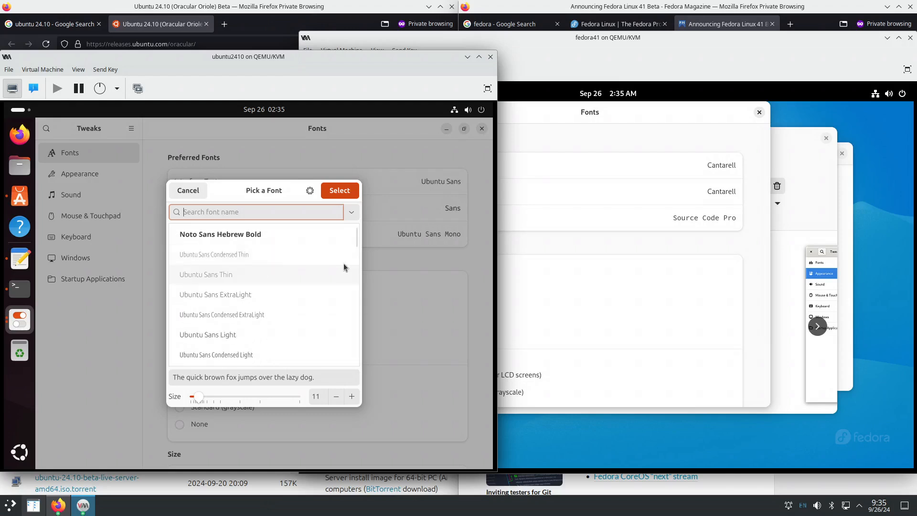
left_click(202, 193)
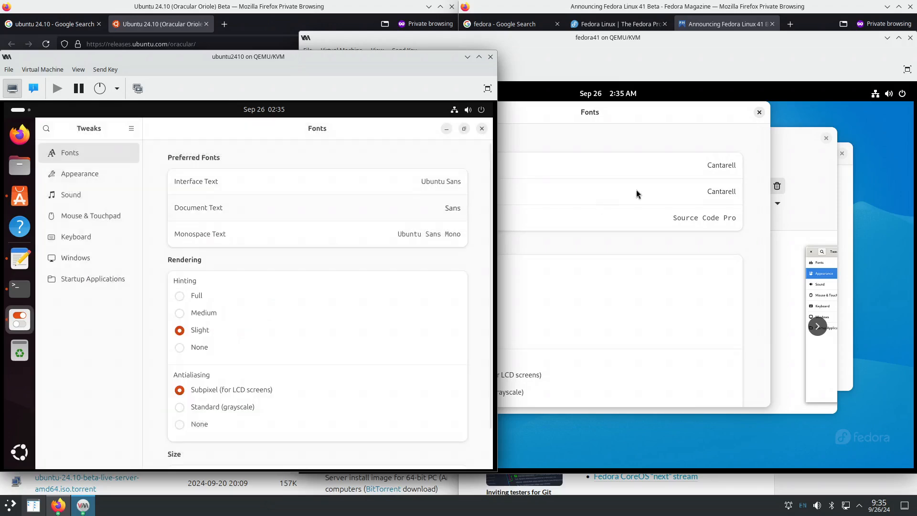
left_click(663, 168)
left_click(635, 168)
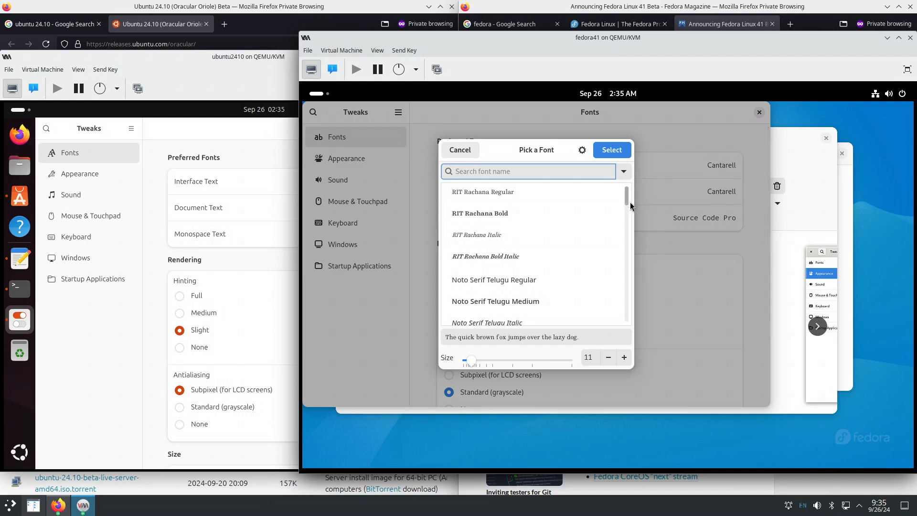
- Scroll through Fedora's Pick a Font list, cancel without changes, and scroll its Fonts page
left_click_drag(627, 194, 624, 227)
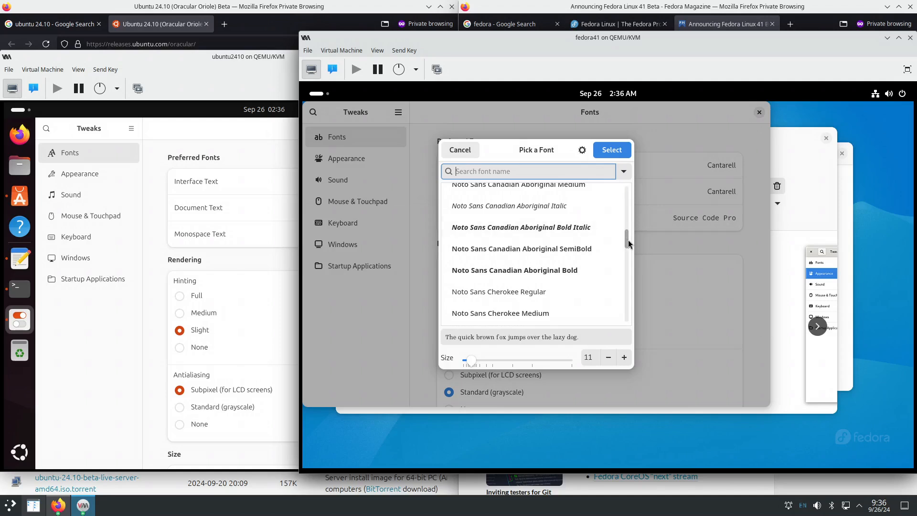
left_click_drag(627, 241, 625, 264)
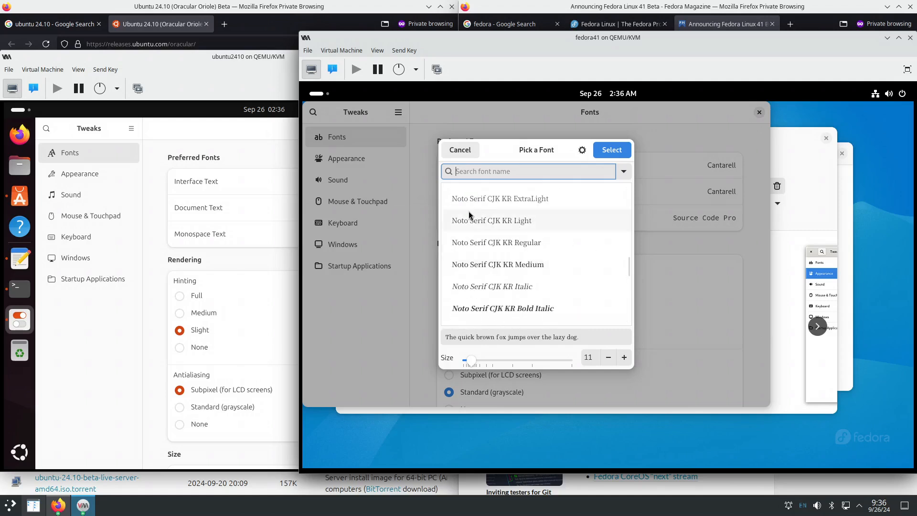
left_click(460, 150)
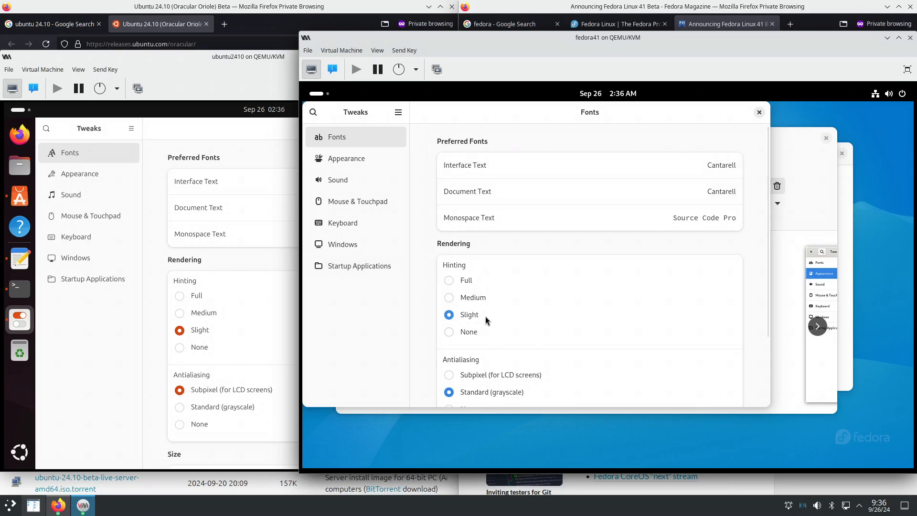
scroll(753, 300, "down", 3)
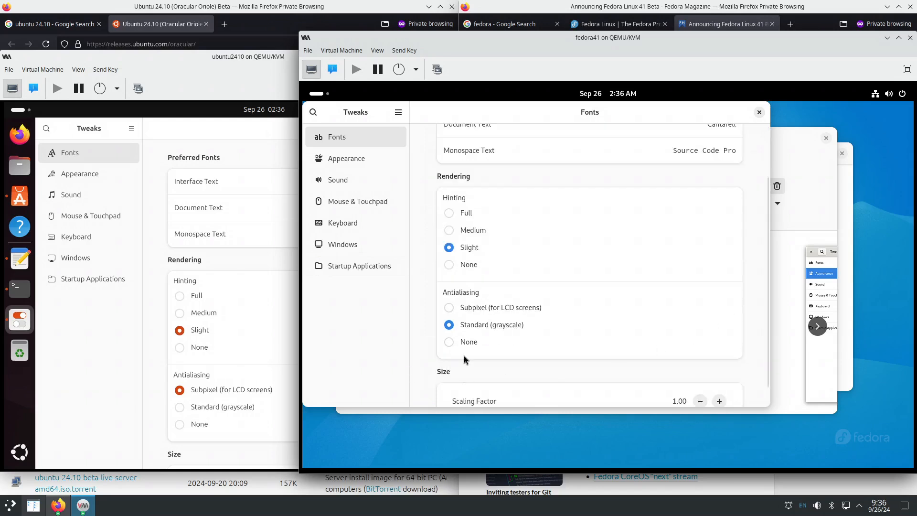
left_click(155, 405)
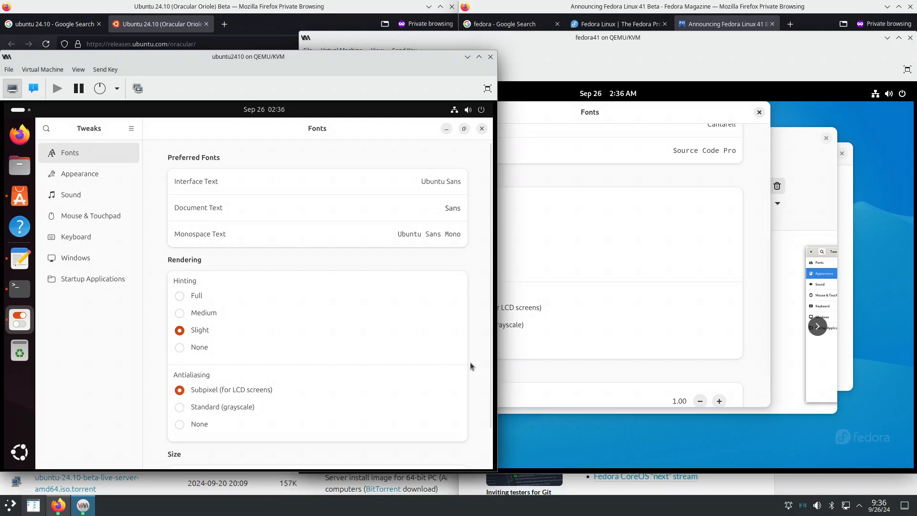
- Set Fedora fonts to Subpixel (for LCD screens) antialiasing with Full hinting, and Ubuntu to Full hinting
scroll(762, 337, "down", 1)
left_click(761, 336)
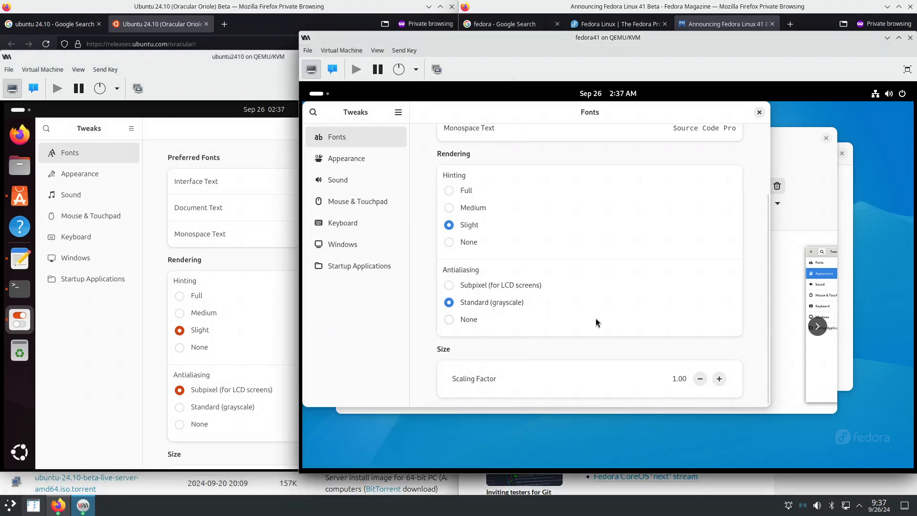
left_click(449, 285)
left_click(449, 190)
left_click(180, 296)
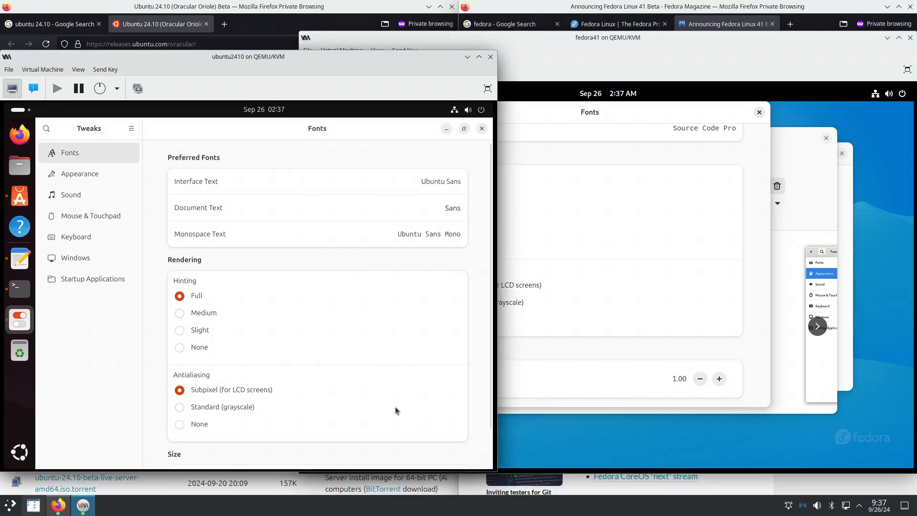
scroll(479, 385, "down", 2)
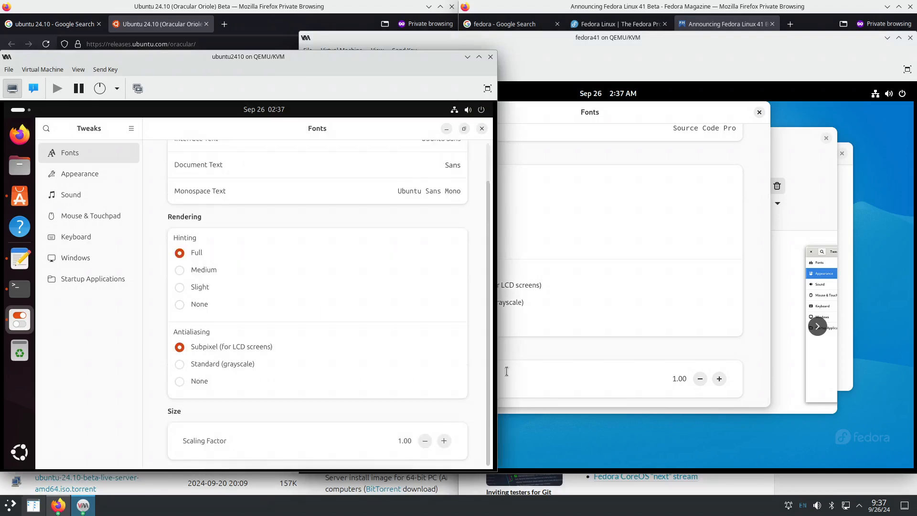
left_click(749, 344)
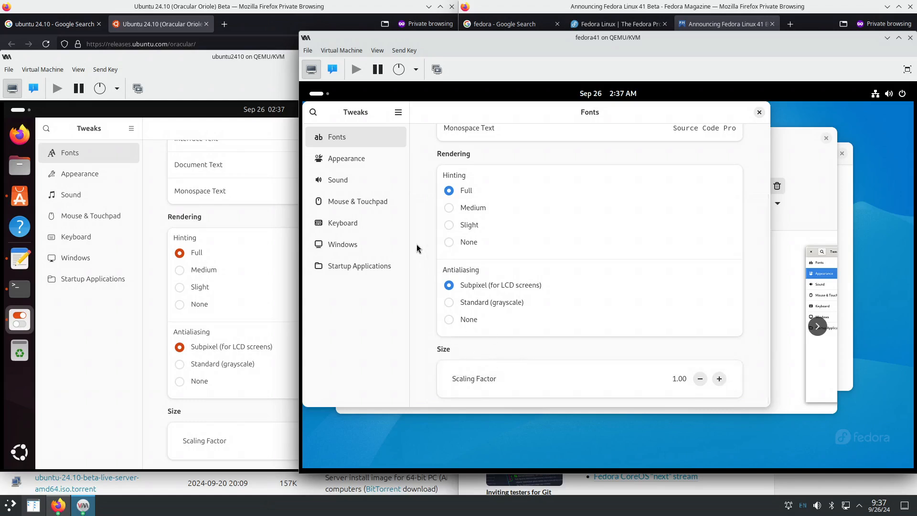
- Compare the Mouse & Touchpad, Sound and Appearance pages in both VMs' Tweaks
left_click(387, 207)
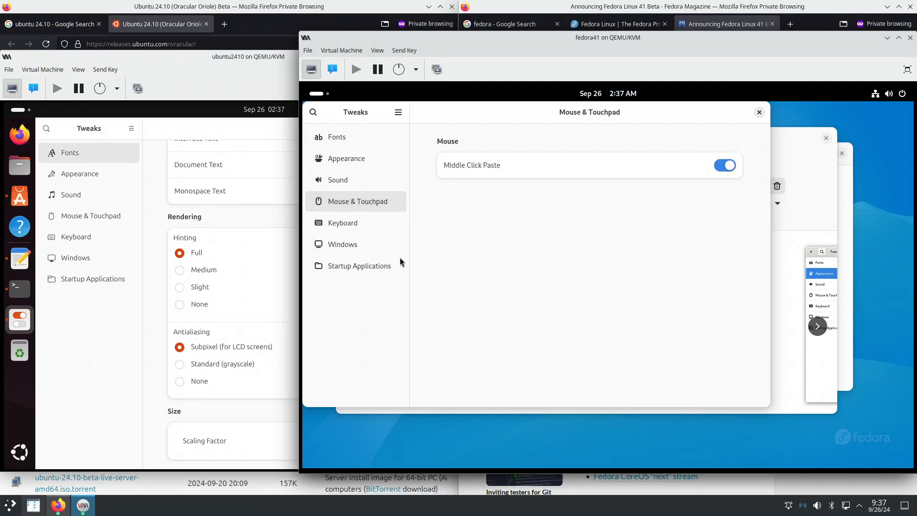
left_click(81, 215)
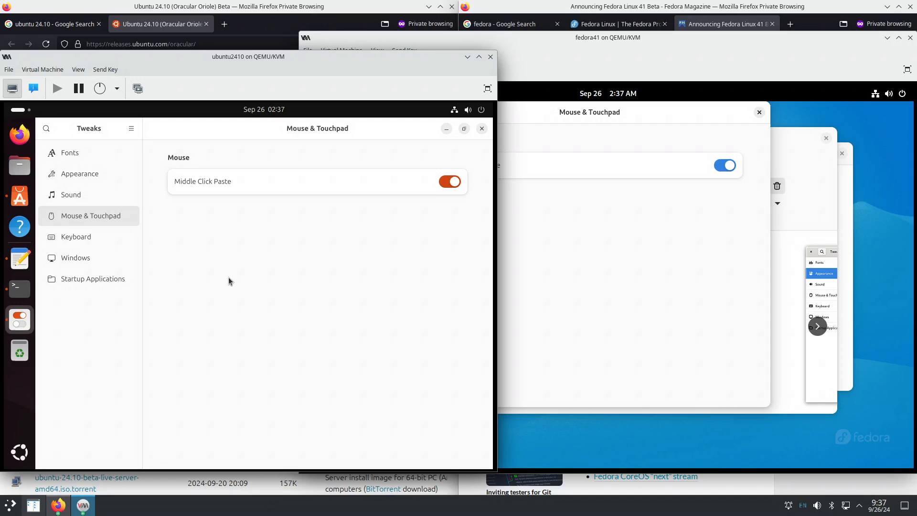
left_click(96, 198)
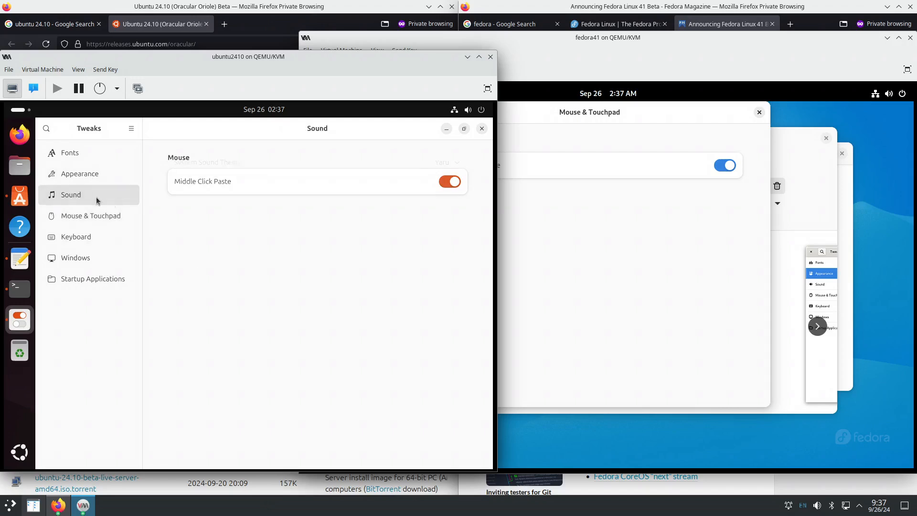
left_click(573, 296)
left_click(348, 184)
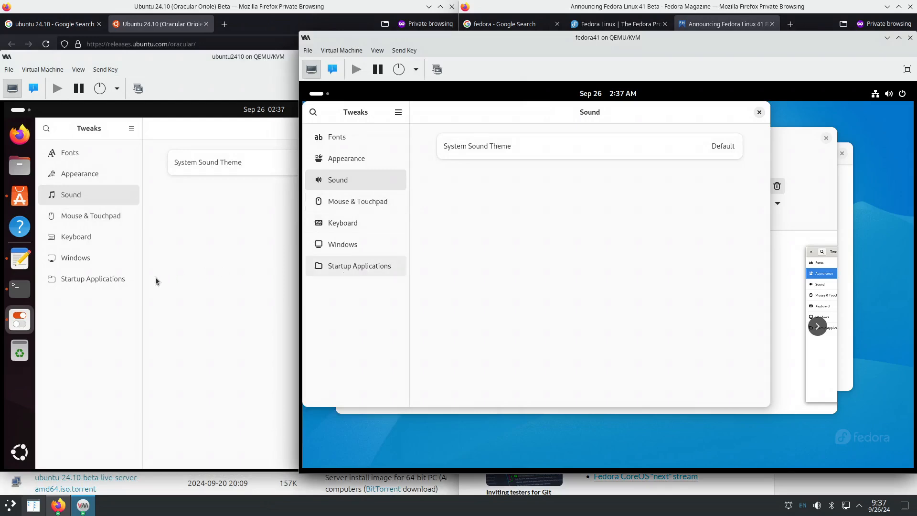
left_click(88, 177)
left_click(581, 285)
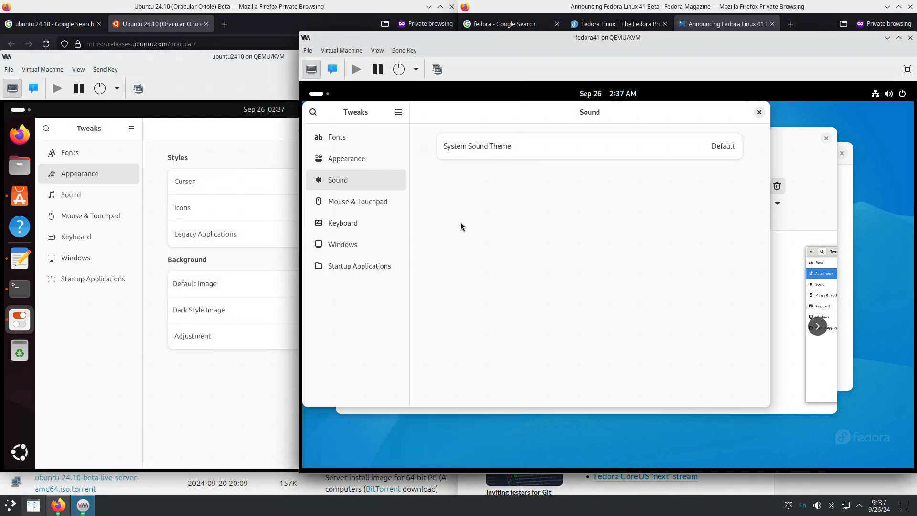
left_click(368, 158)
left_click(221, 391)
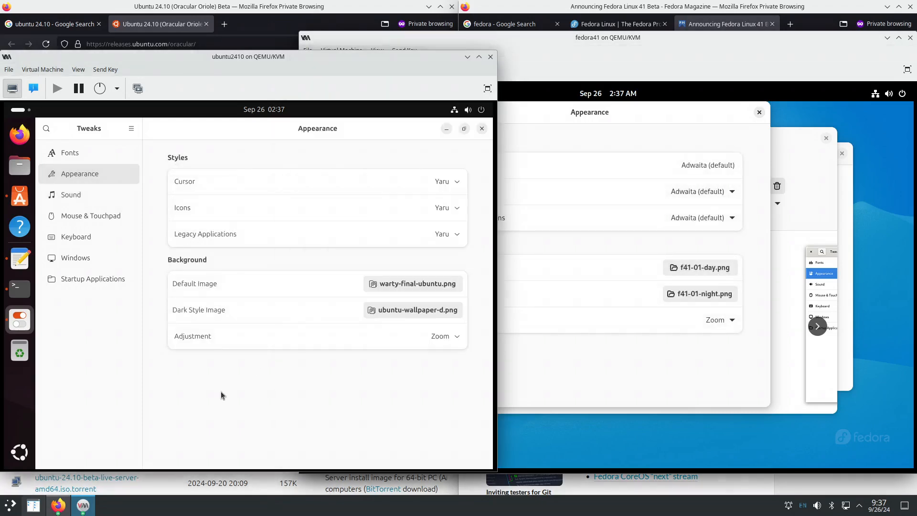
left_click(577, 357)
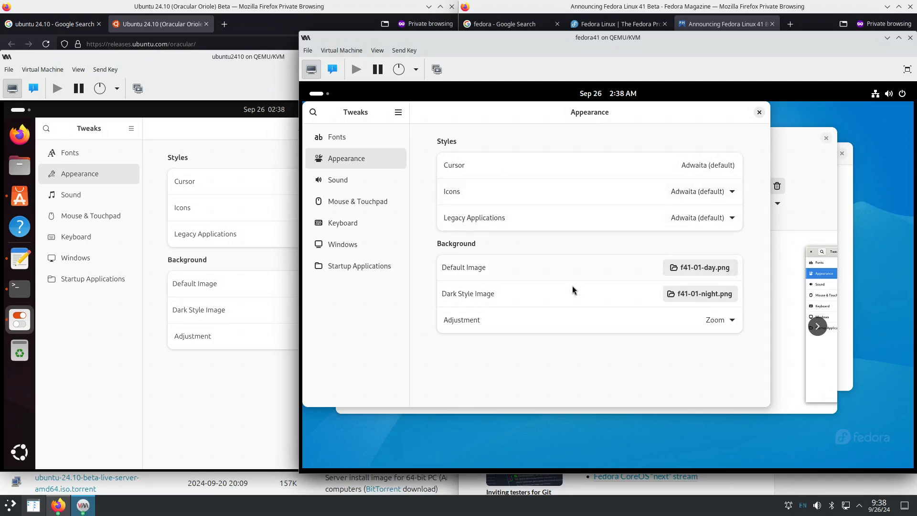
- Review Ubuntu's Sound, Keyboard and Windows tweaks and compare Windows settings with Fedora's
left_click(260, 392)
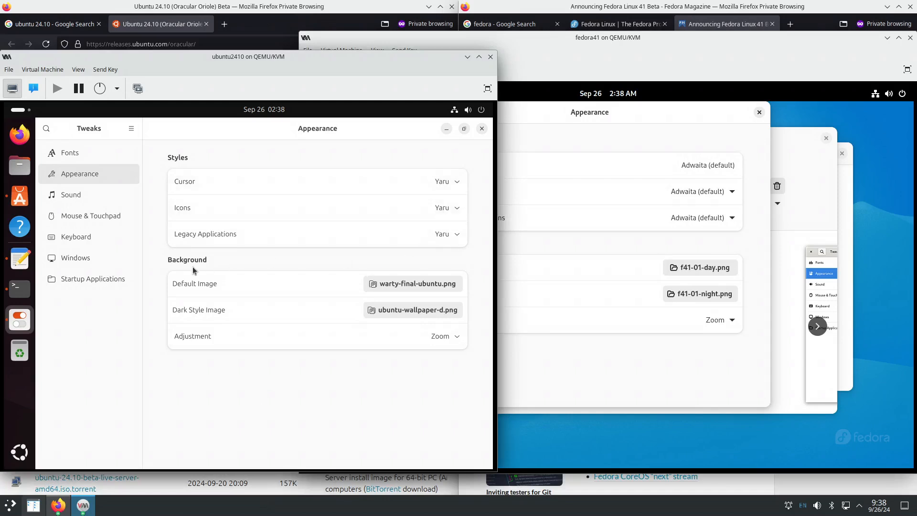
left_click(108, 197)
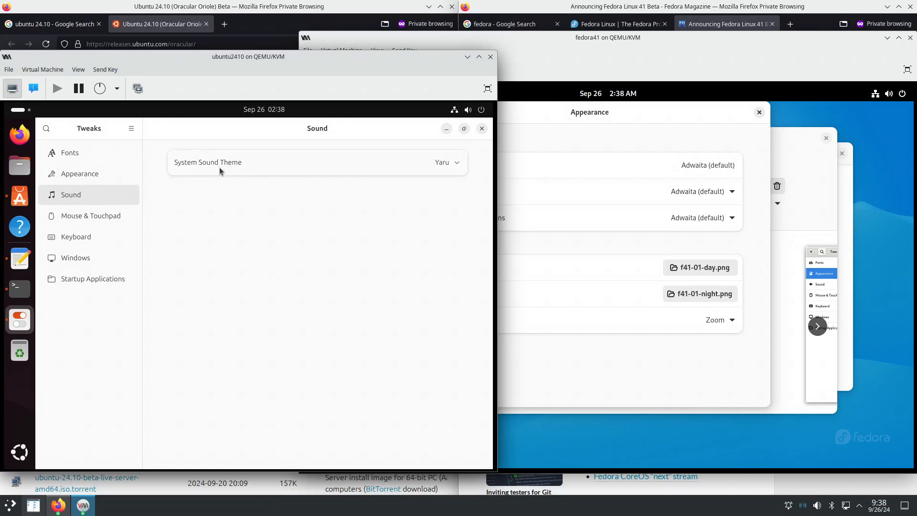
left_click(109, 231)
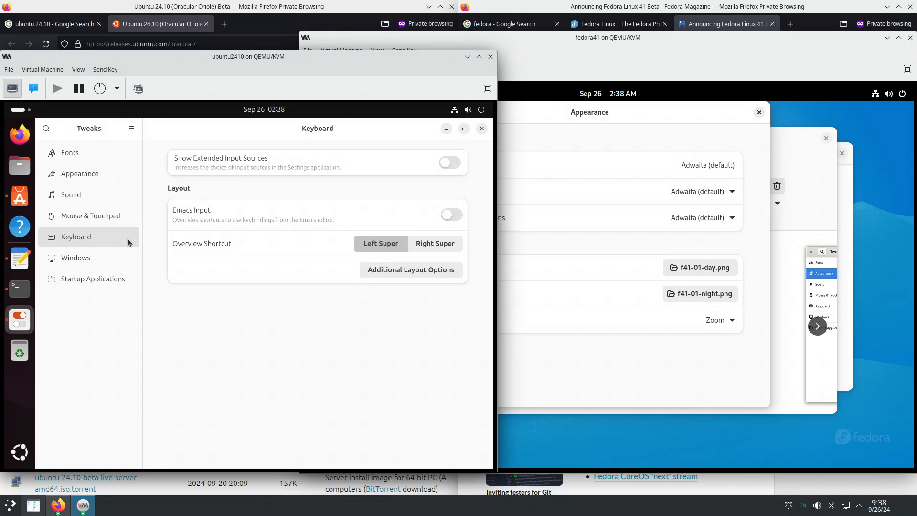
left_click(125, 259)
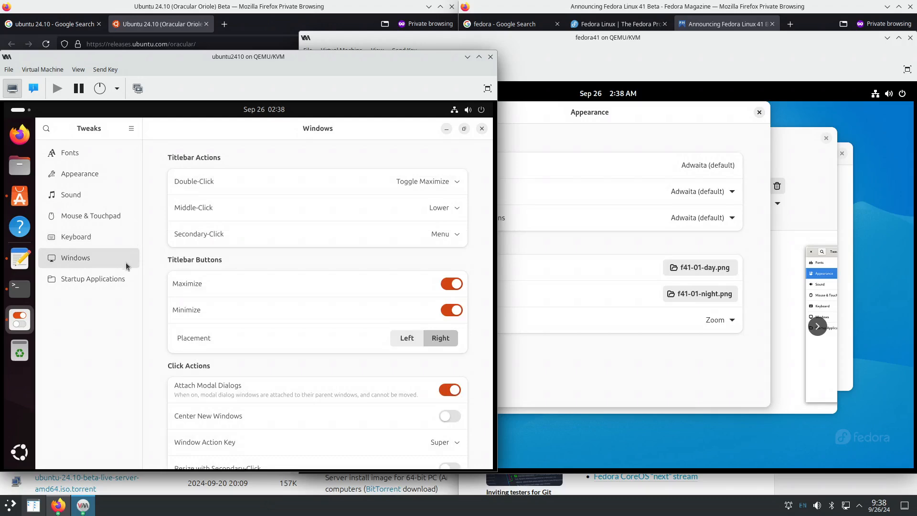
left_click(570, 376)
left_click(351, 246)
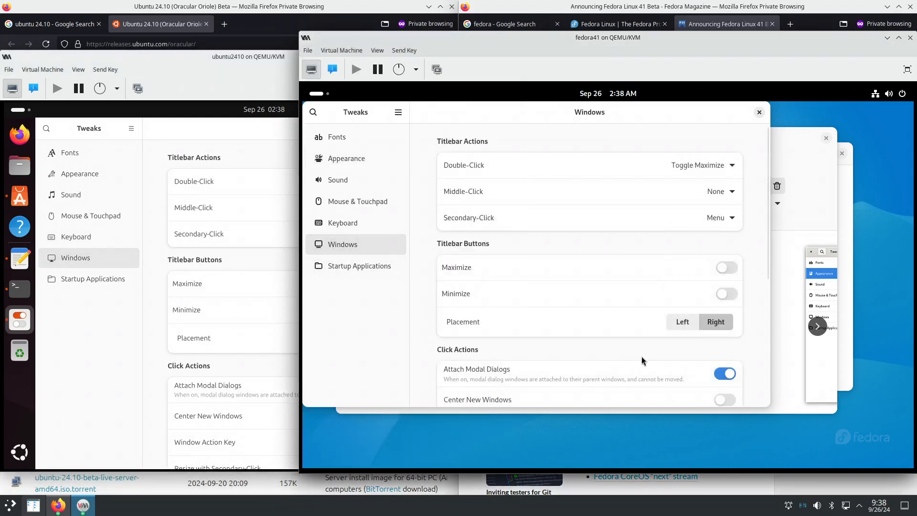
left_click(159, 264)
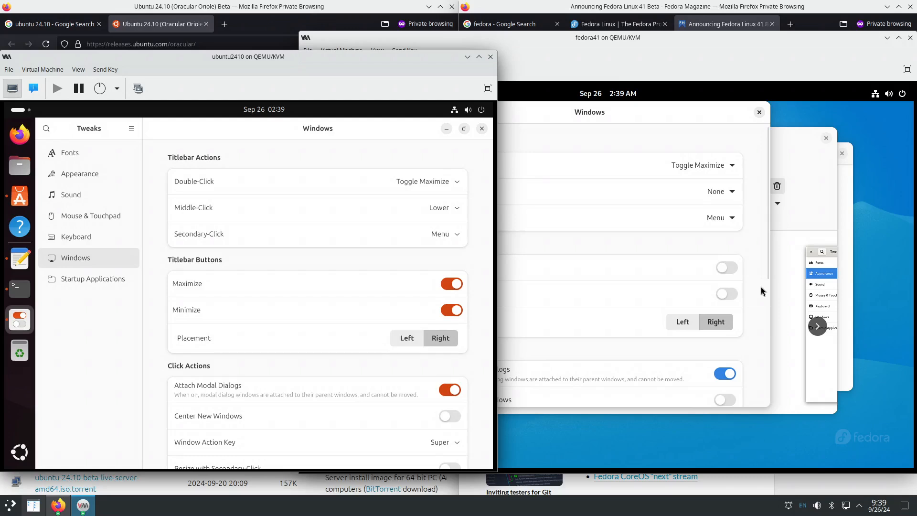
left_click(764, 264)
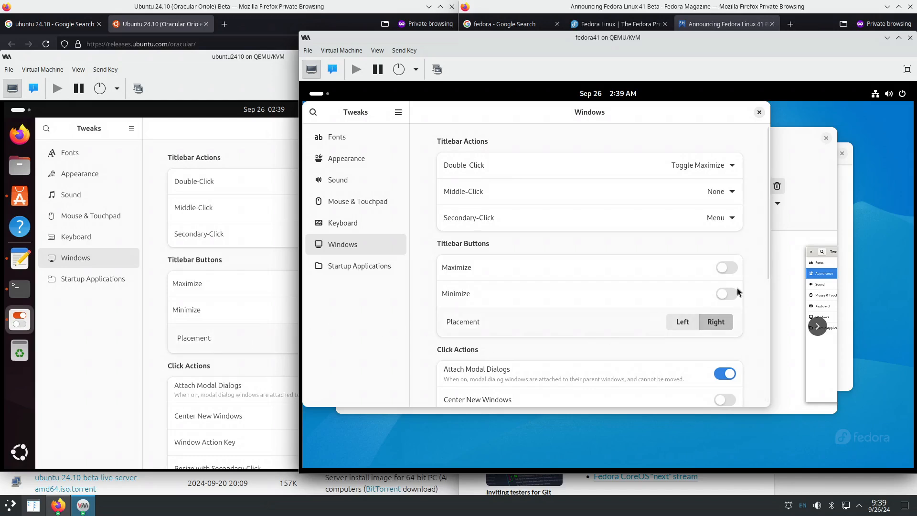
- Close Tweaks in the Ubuntu VM
left_click(161, 358)
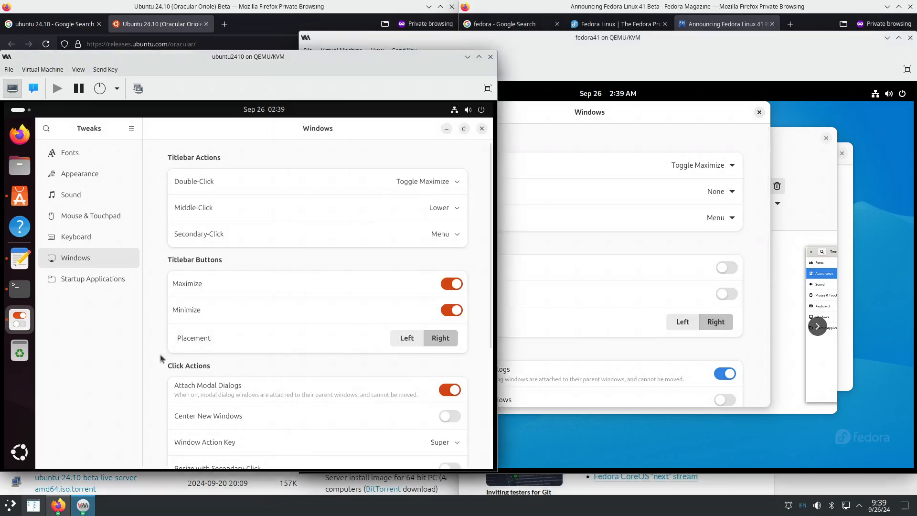
scroll(161, 358, "down", 5)
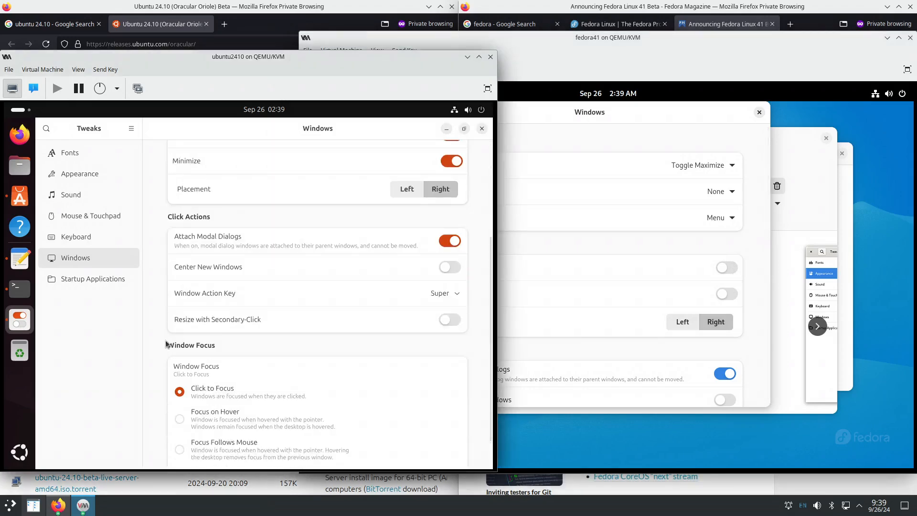
scroll(167, 342, "down", 1)
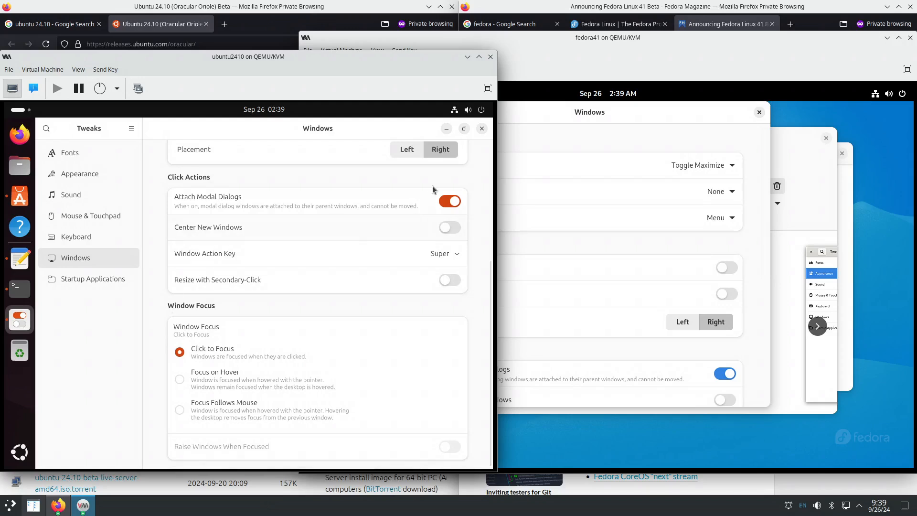
left_click(482, 128)
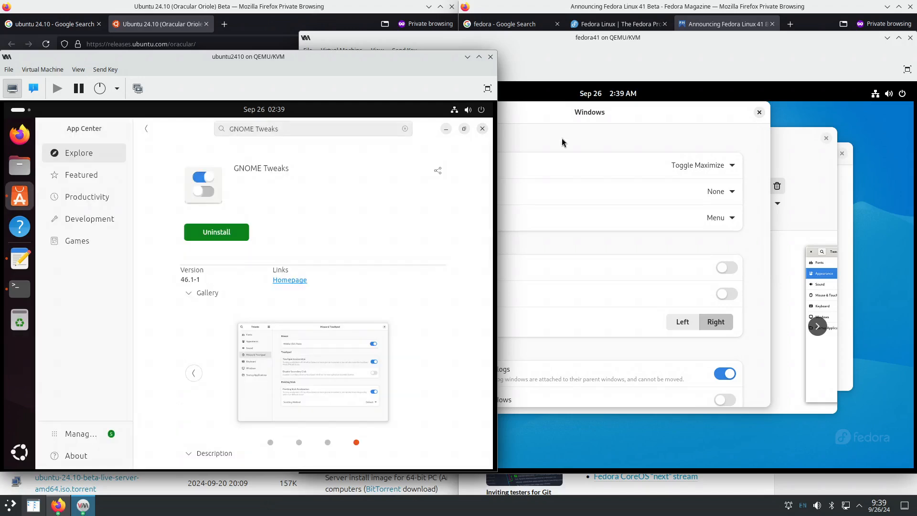
- Close Fedora's Tweaks and GNOME Tweaks software page, then unmaximize and reposition Ubuntu's App Center
left_click(759, 112)
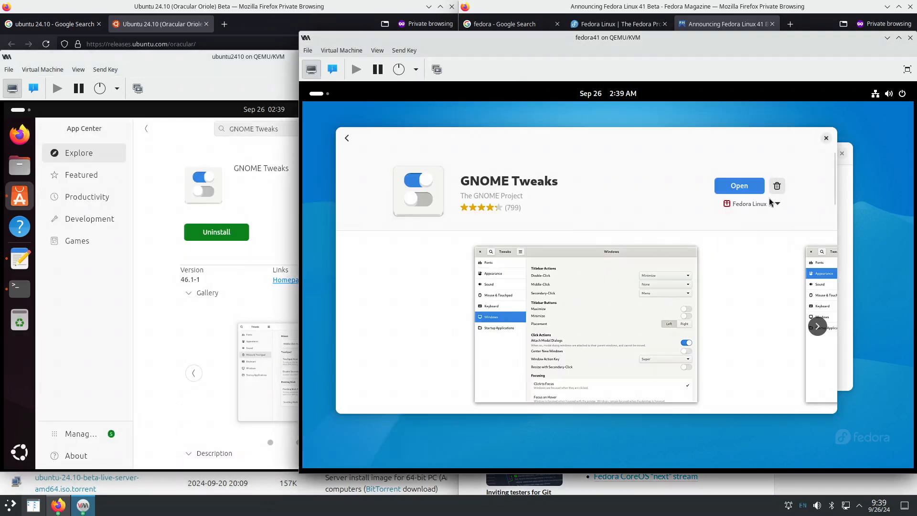
left_click(826, 138)
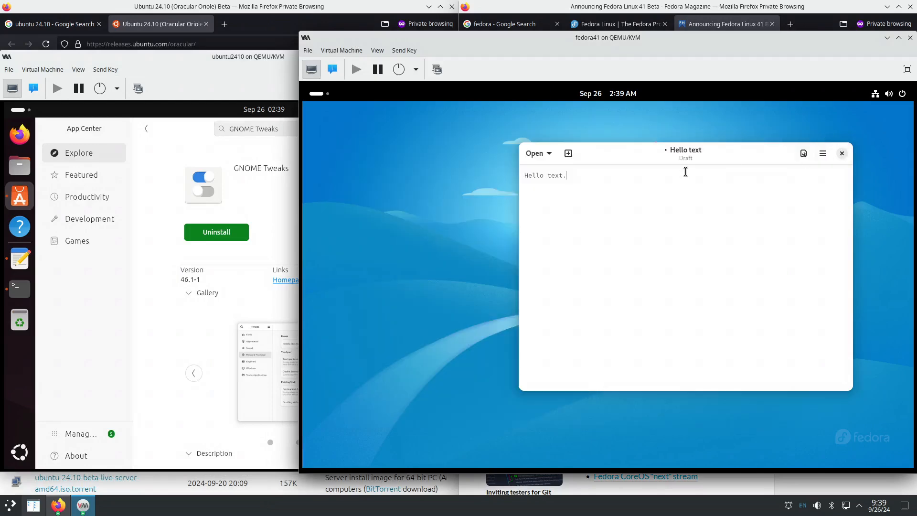
double_click(188, 128)
left_click_drag(219, 159, 181, 162)
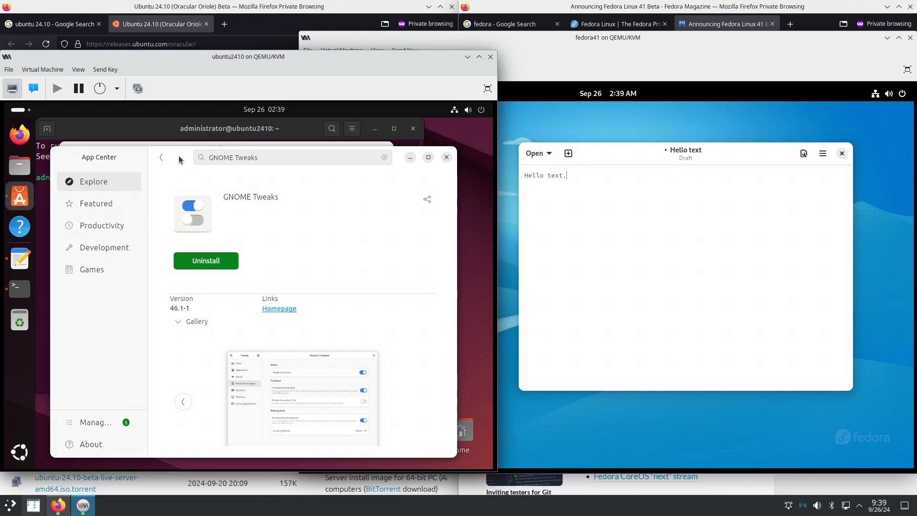
left_click_drag(178, 156, 190, 138)
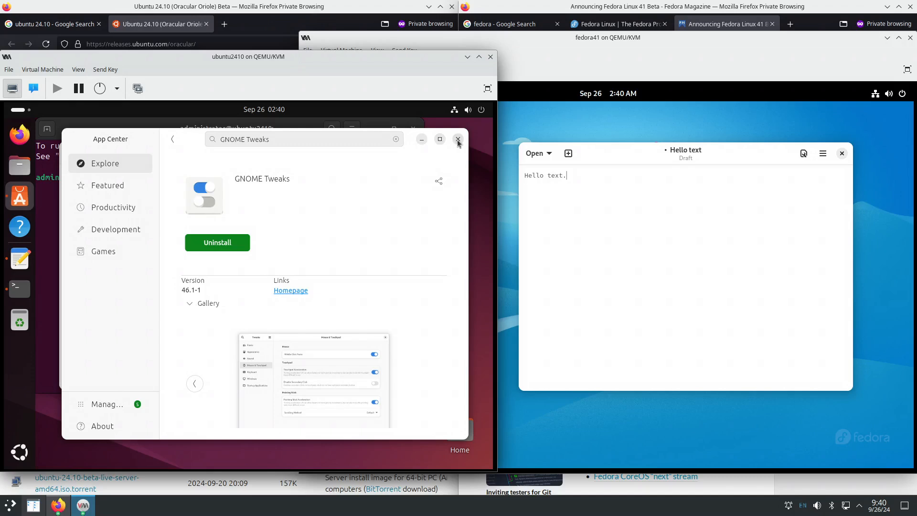
- Raise the Ubuntu VM and bring its terminal in front of App Center
left_click(851, 157)
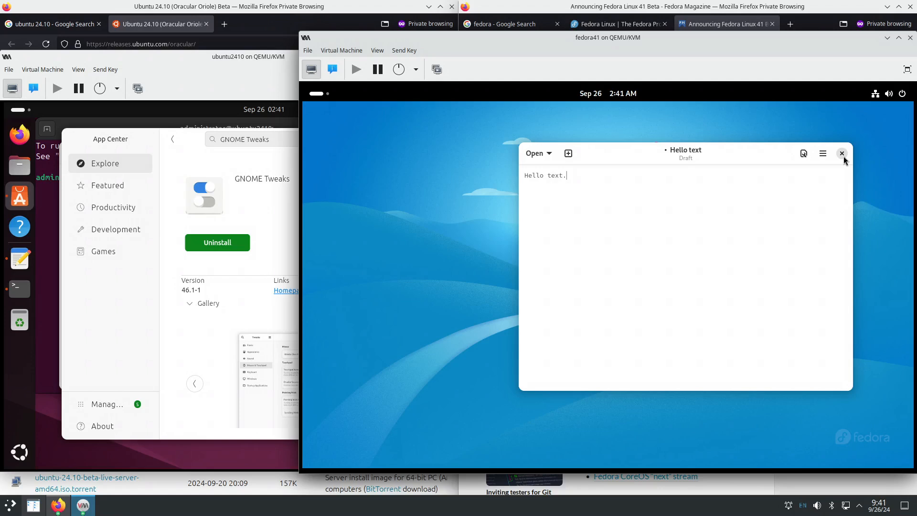
left_click(263, 168)
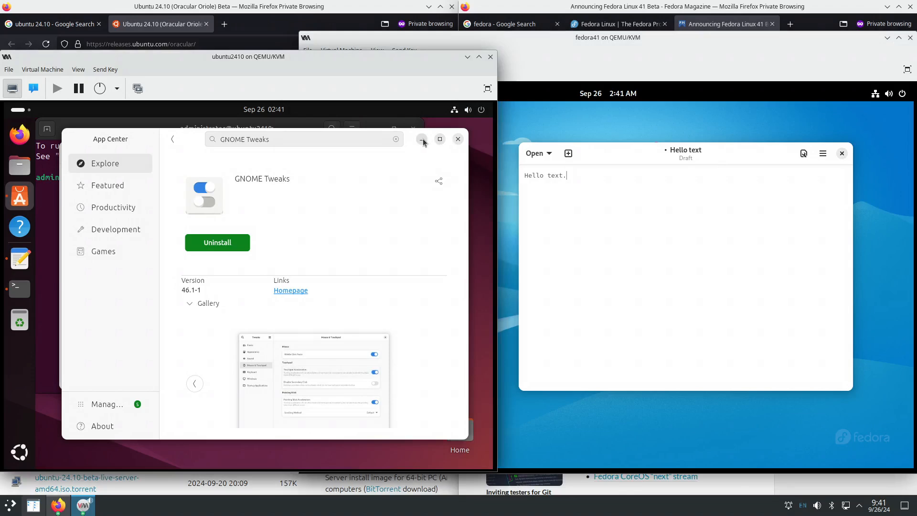
left_click(114, 126)
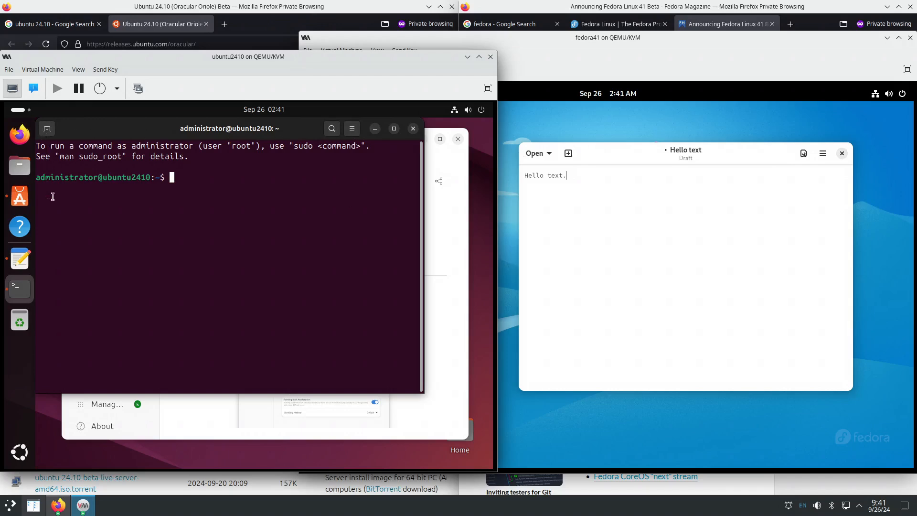
left_click(20, 259)
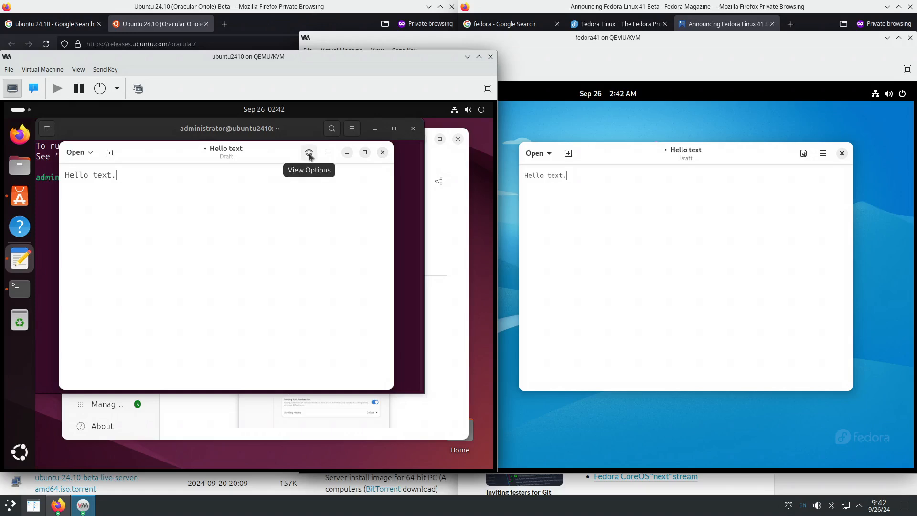
left_click(348, 152)
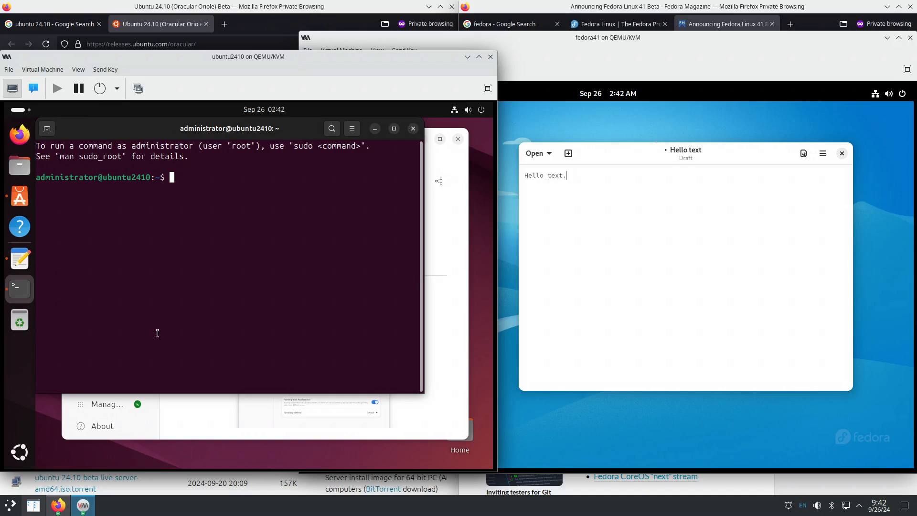
- Quit App Center, the Text Editor and the Terminal from Ubuntu's dock menus
right_click(20, 195)
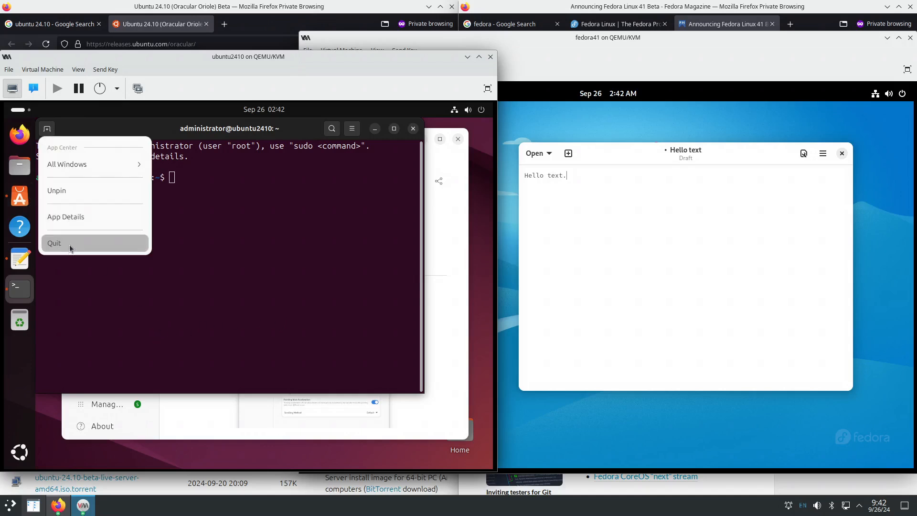
left_click(69, 244)
right_click(22, 260)
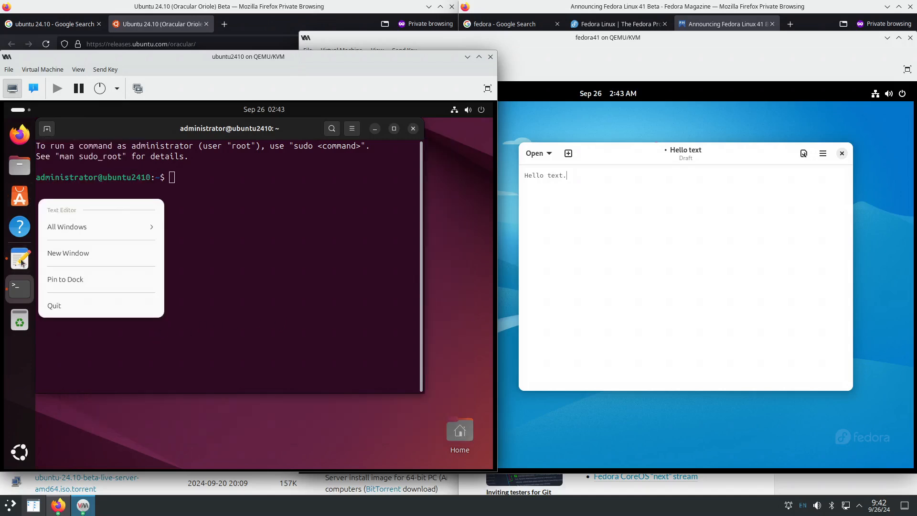
left_click(60, 307)
right_click(24, 291)
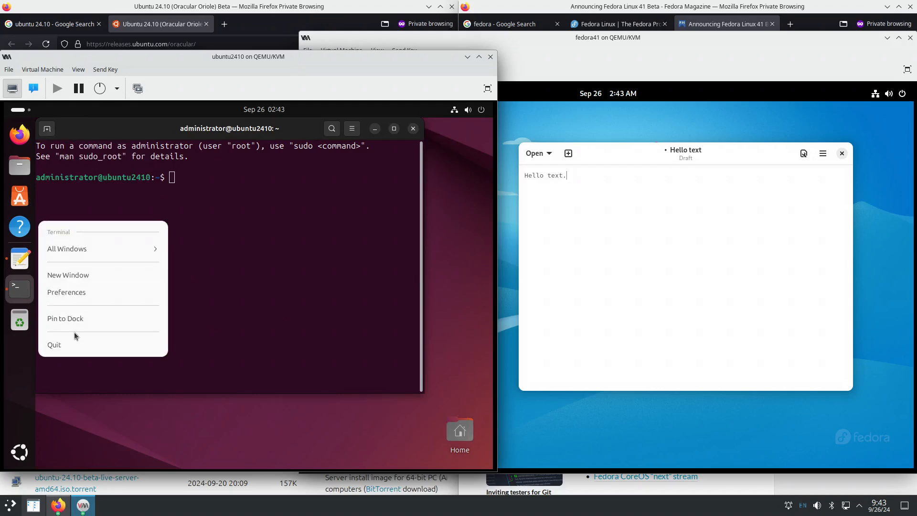
left_click(74, 337)
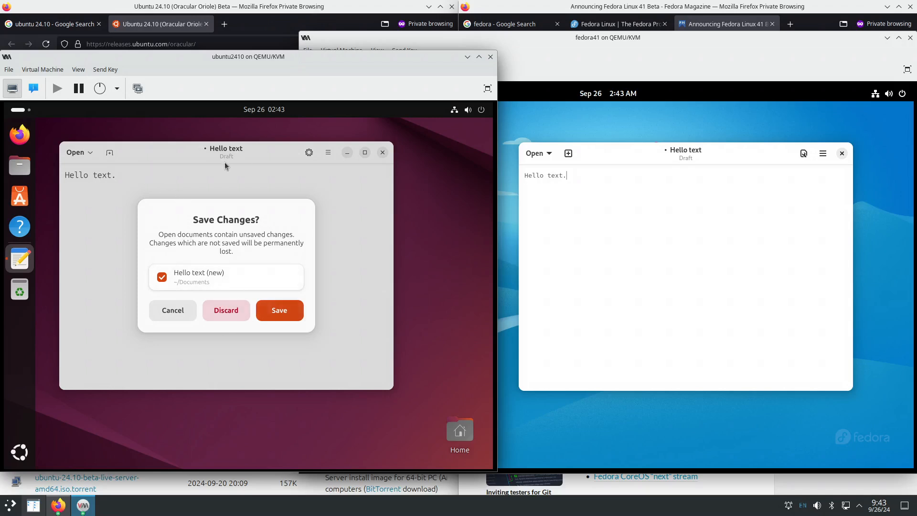
- Quit the Text Editor repeatedly from its dock menu until its save prompt appears
right_click(24, 262)
left_click(61, 306)
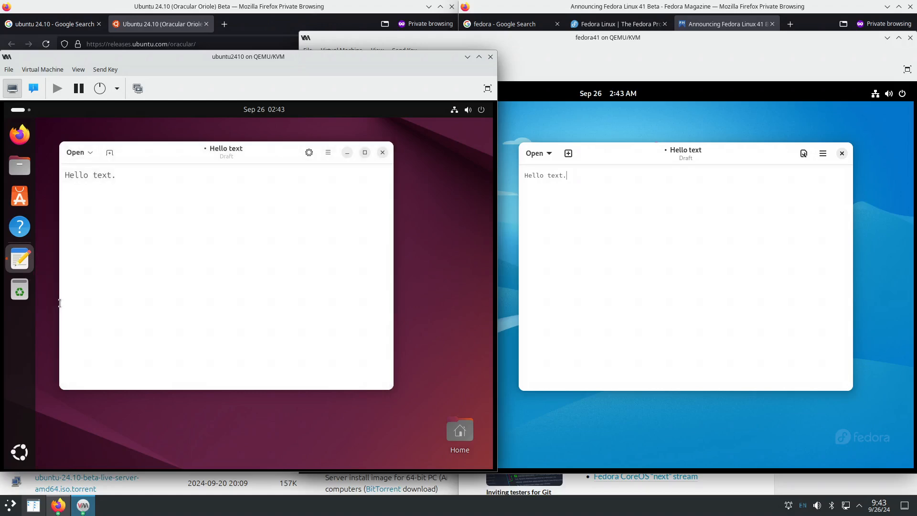
right_click(28, 267)
left_click(57, 300)
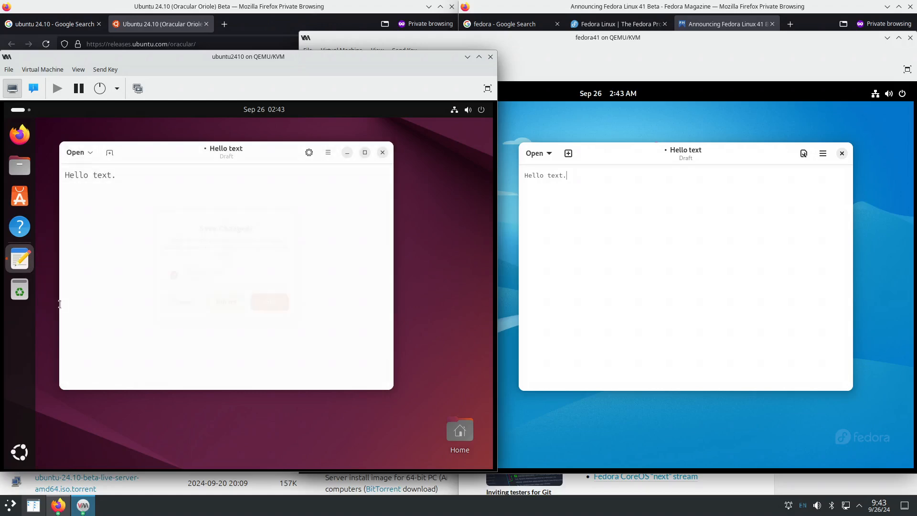
right_click(27, 267)
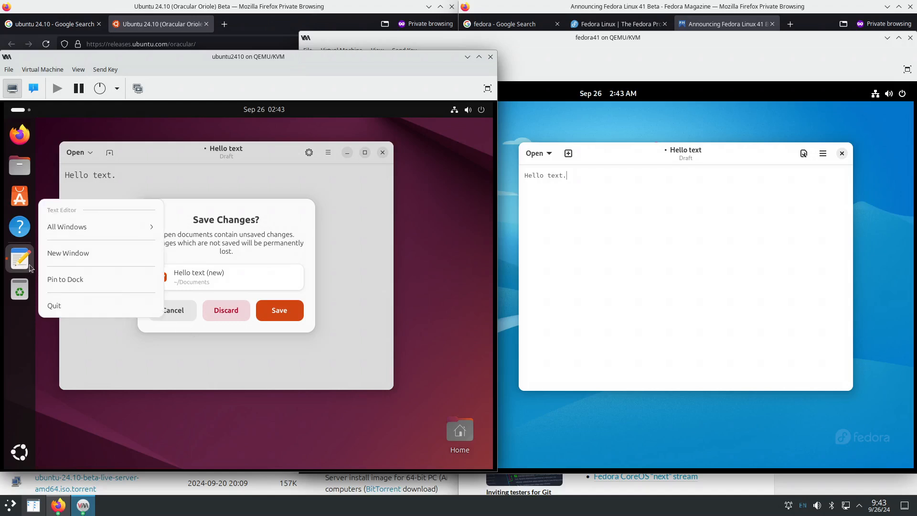
right_click(20, 260)
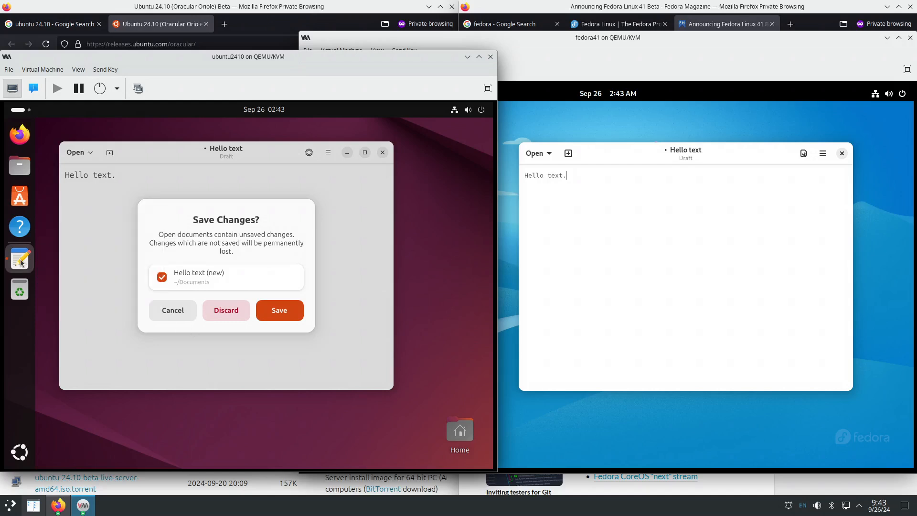
right_click(20, 261)
left_click(65, 307)
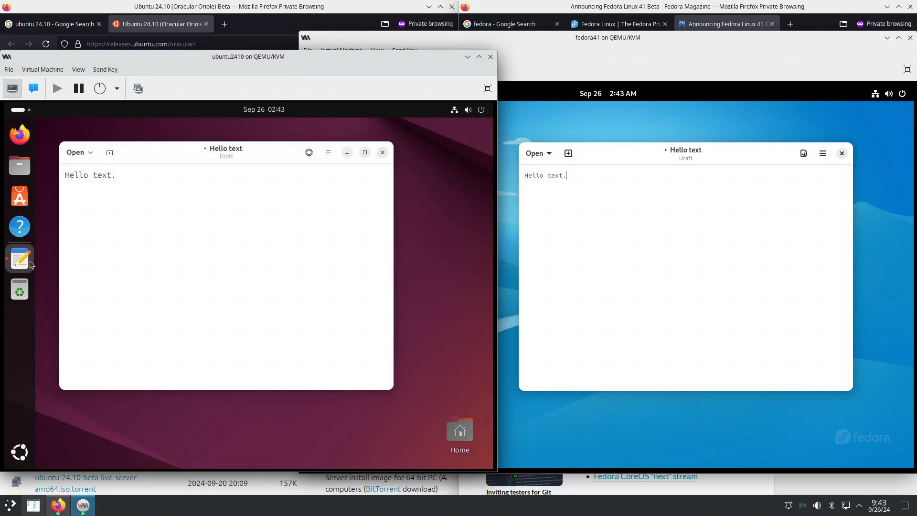
right_click(30, 265)
left_click(67, 305)
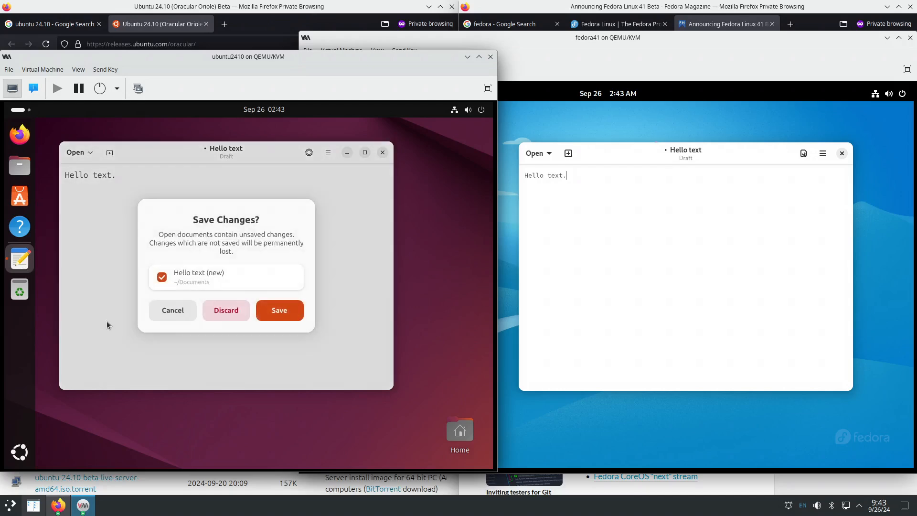
mouse_move(219, 219)
left_mouse_down()
mouse_move(188, 208)
mouse_move(233, 213)
mouse_move(227, 223)
left_mouse_up()
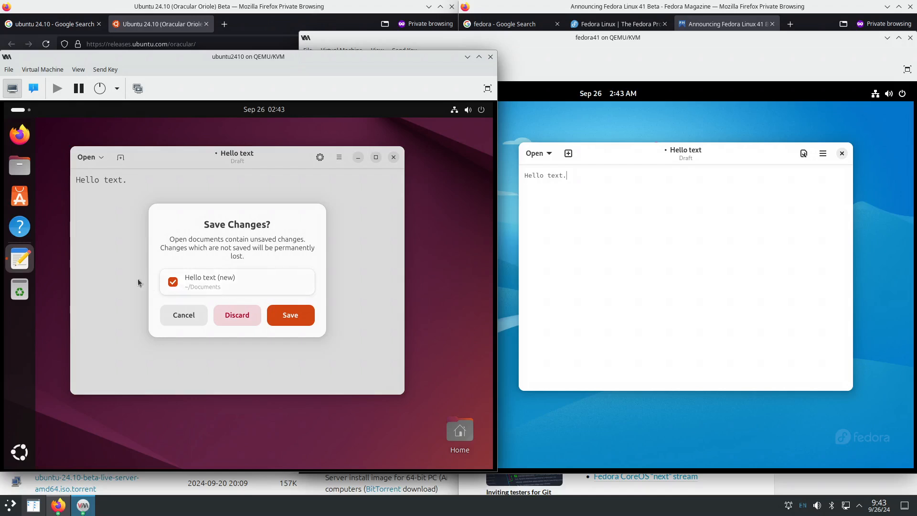
- Quit the Text Editor again, minimize App Center and discard the unsaved Hello text draft
left_click(21, 195)
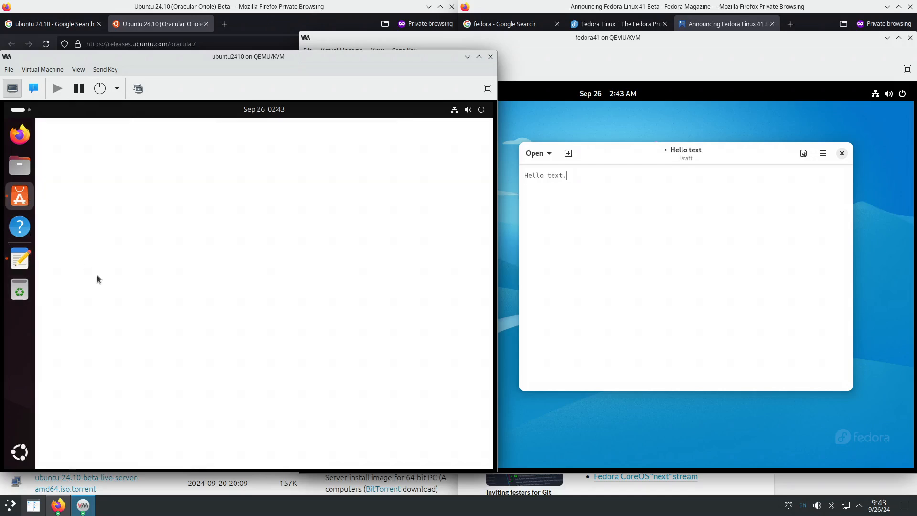
right_click(23, 266)
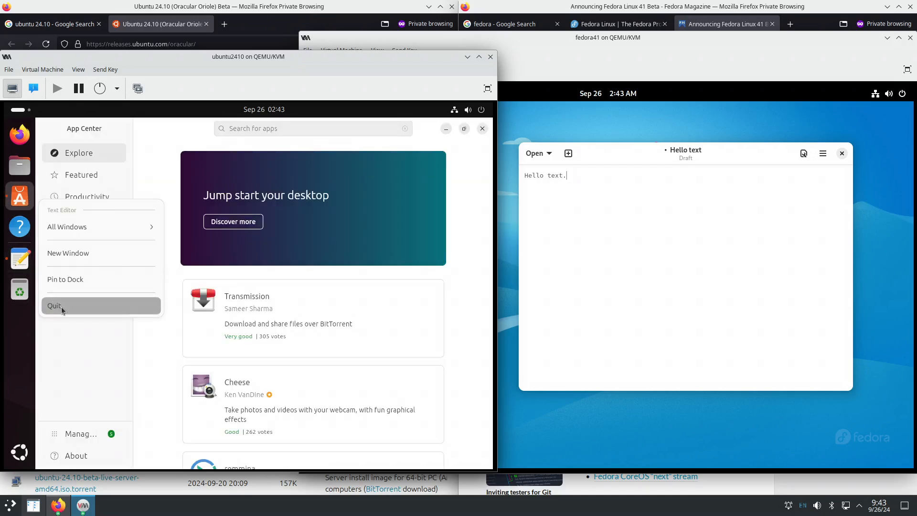
left_click(61, 306)
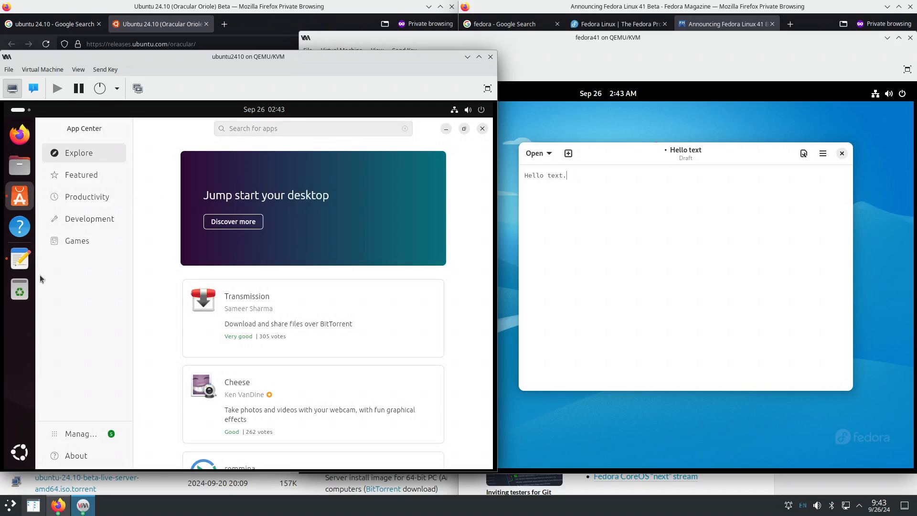
right_click(22, 264)
left_click(63, 306)
right_click(17, 260)
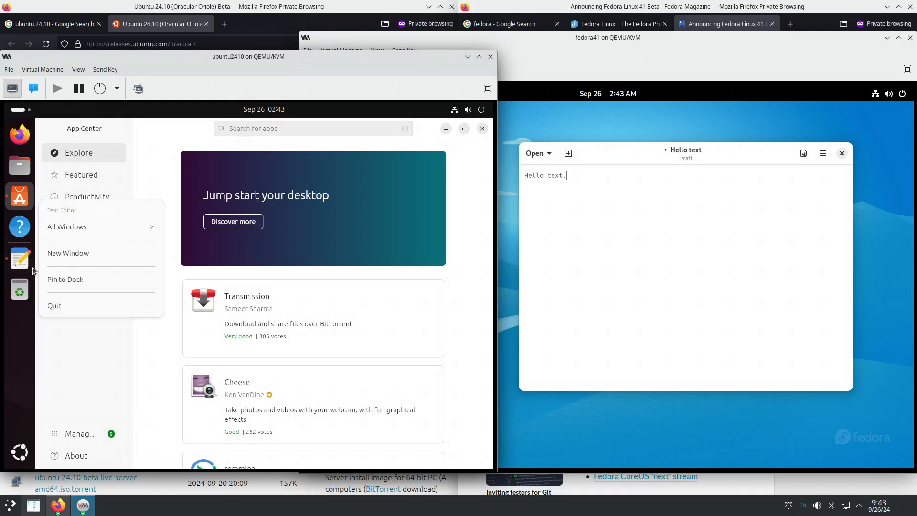
left_click(67, 304)
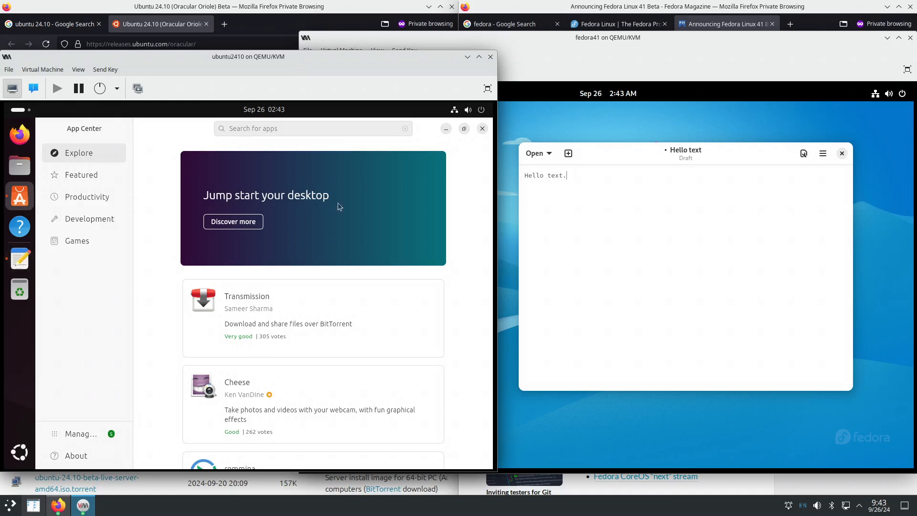
left_click(445, 128)
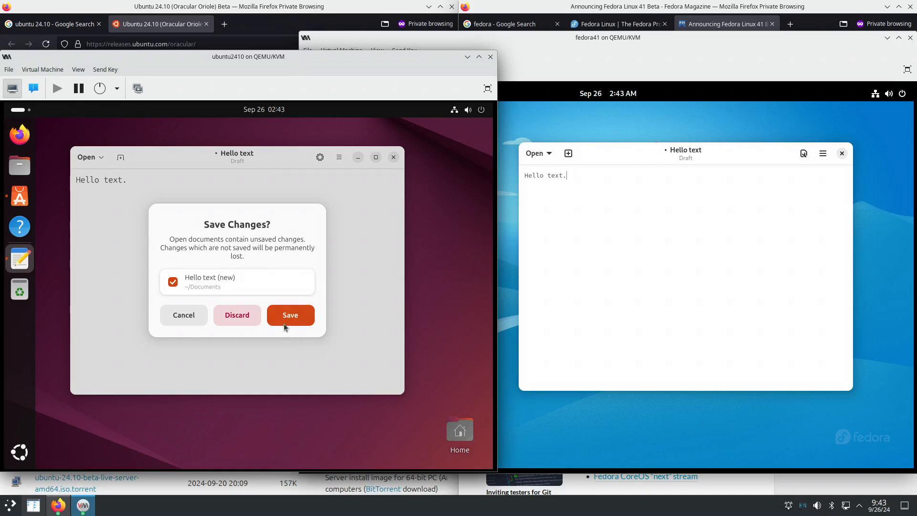
left_click(244, 320)
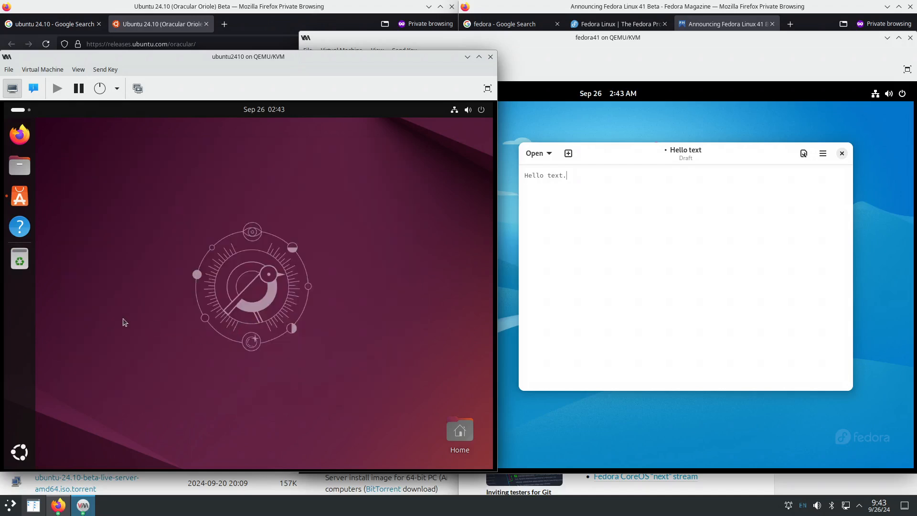
- Quit Ubuntu's App Center and launch GNOME Software in Fedora by searching 'app' in Activities
right_click(20, 196)
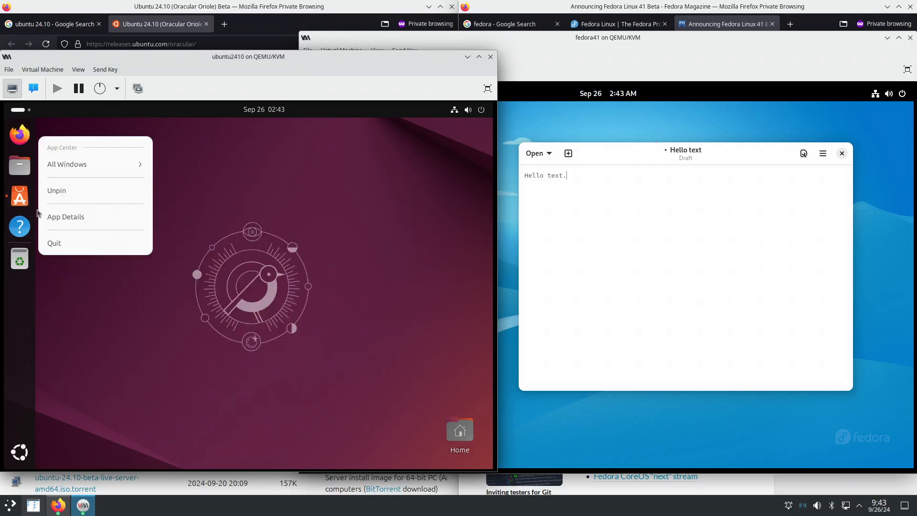
left_click(70, 248)
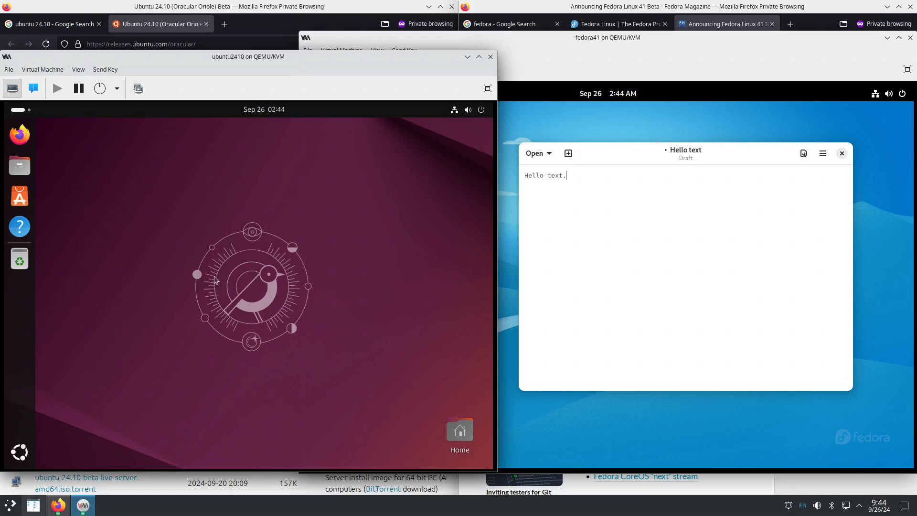
left_click(615, 126)
left_click(318, 97)
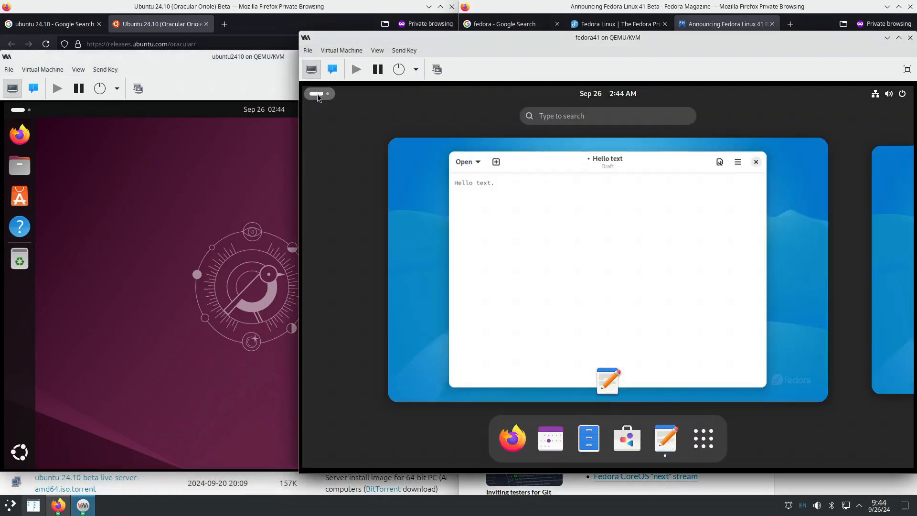
type("app")
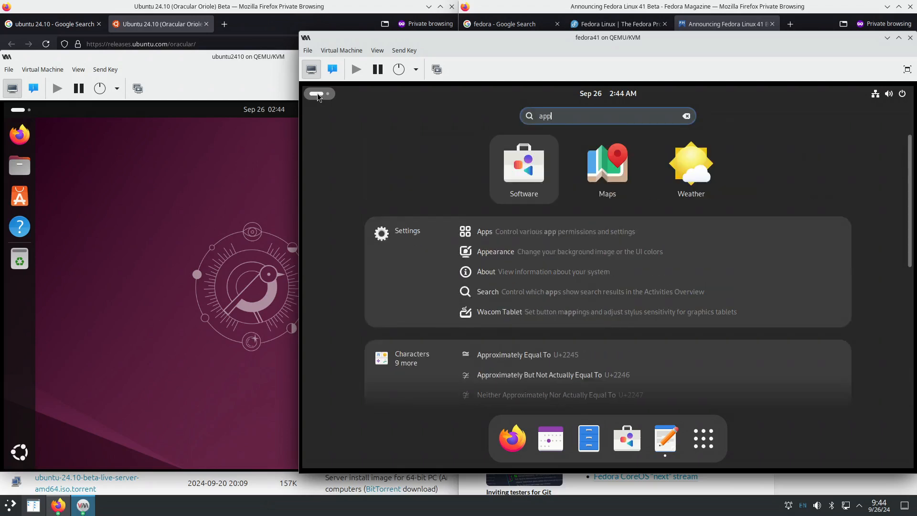
left_click(530, 176)
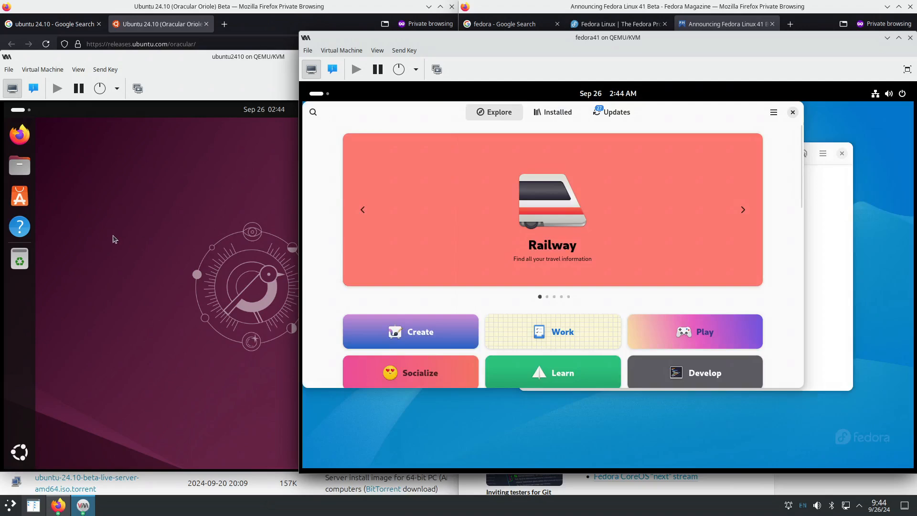
- Relaunch App Center in Ubuntu by searching 'appl' in Activities
left_click(23, 111)
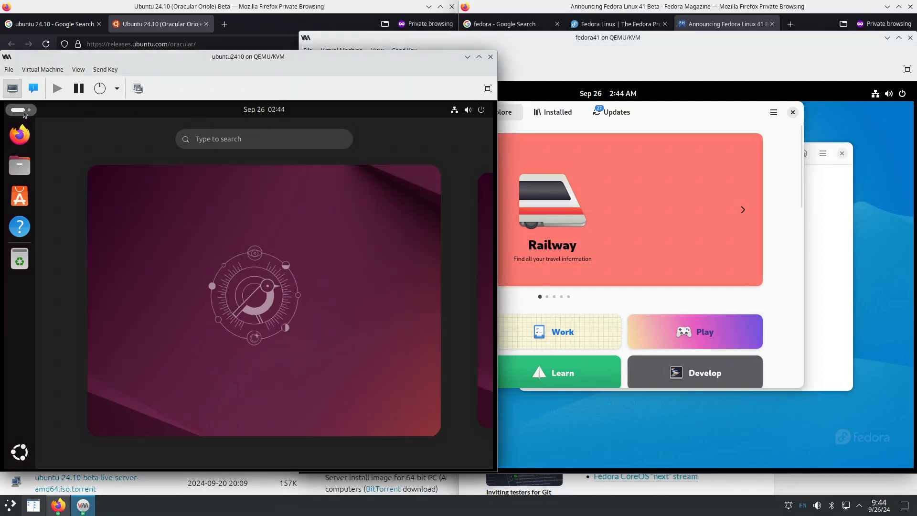
type("appl")
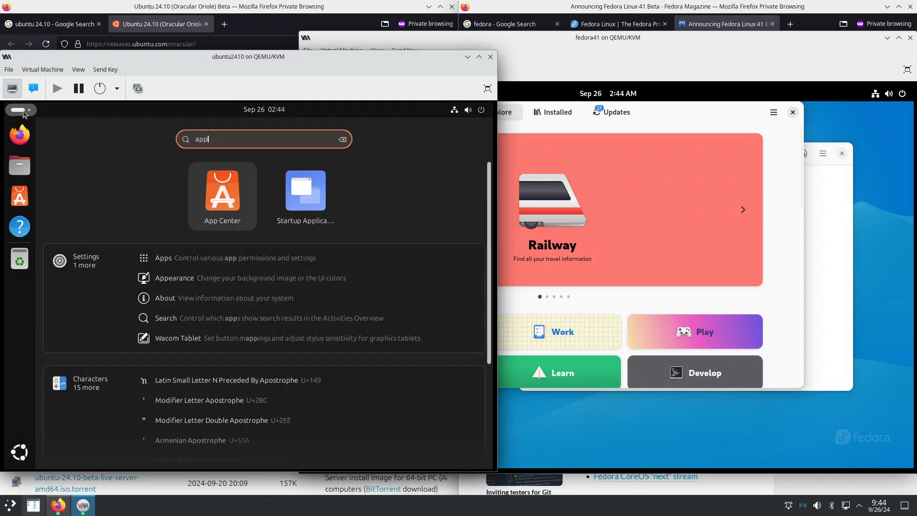
left_click(223, 193)
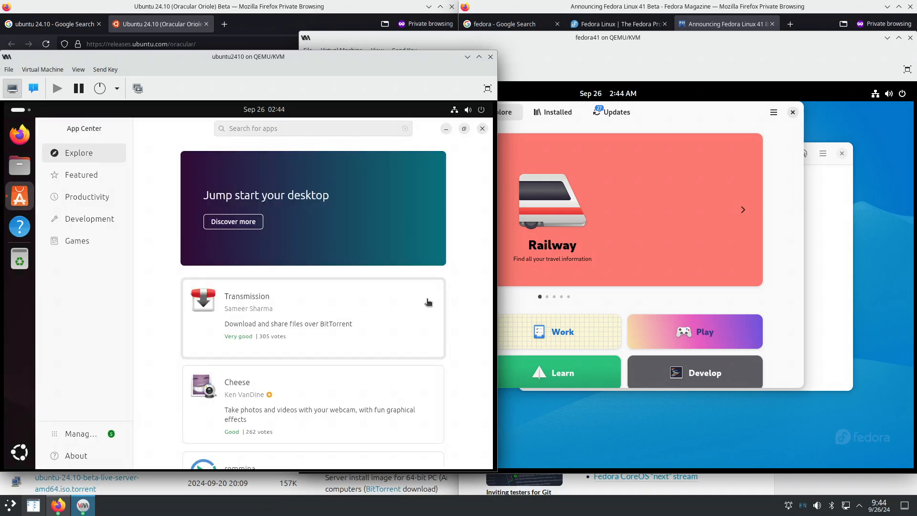
left_click(685, 112)
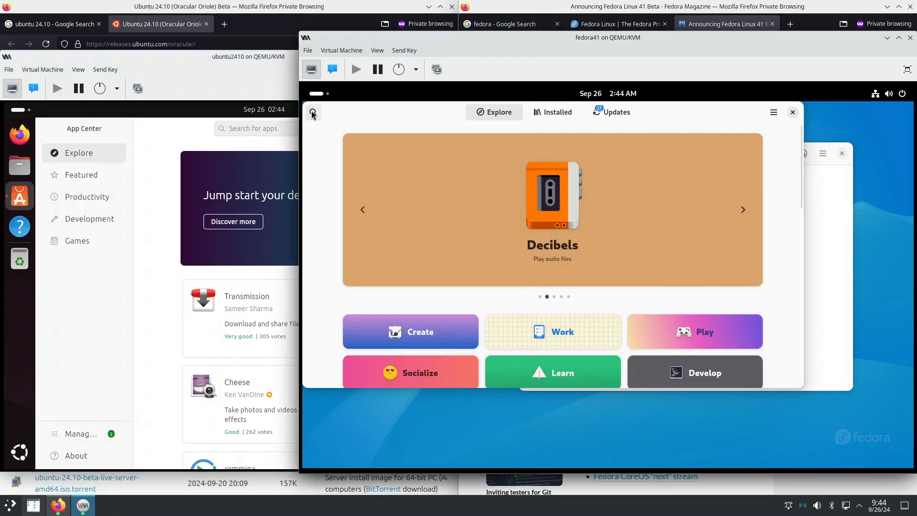
- Search GNOME Software for 'ka' and open Kate's details page in Fedora
left_click(313, 113)
type("kate")
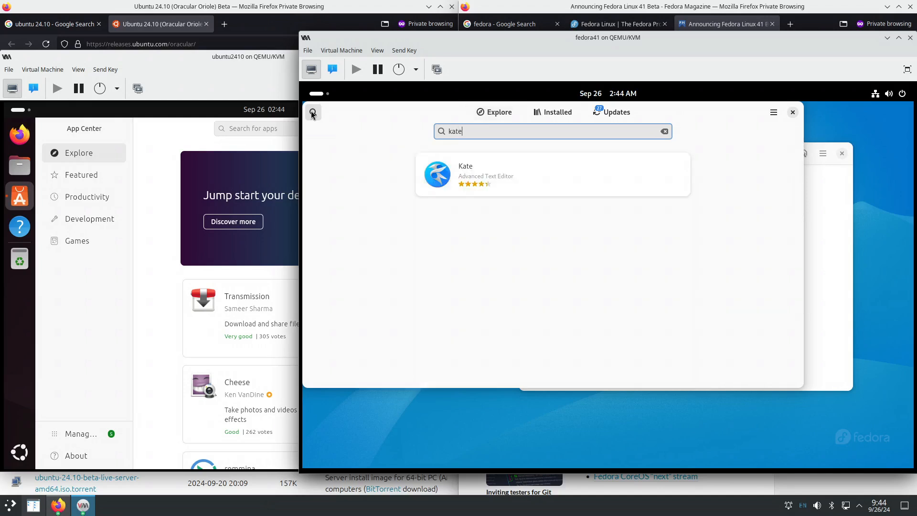
left_click(471, 175)
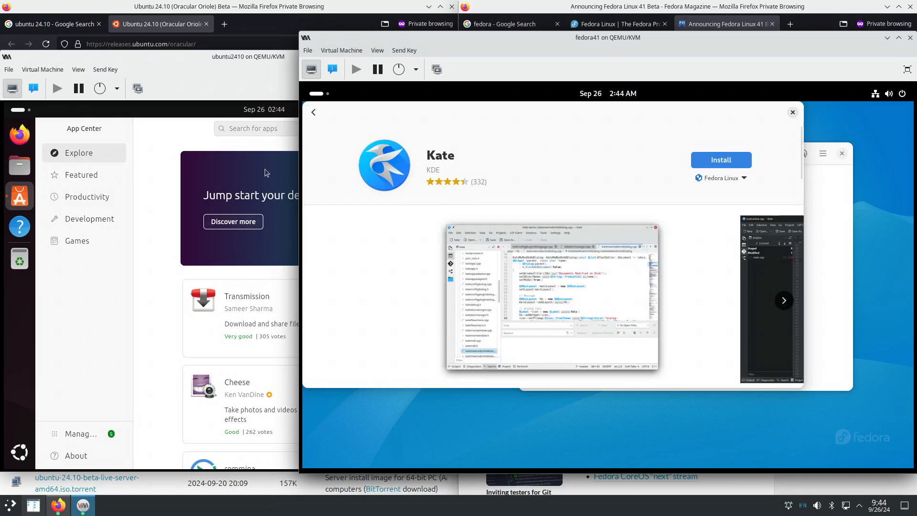
- Search Ubuntu's App Center for 'katew' and filter the results to Debian packages
left_click(267, 128)
type("katew")
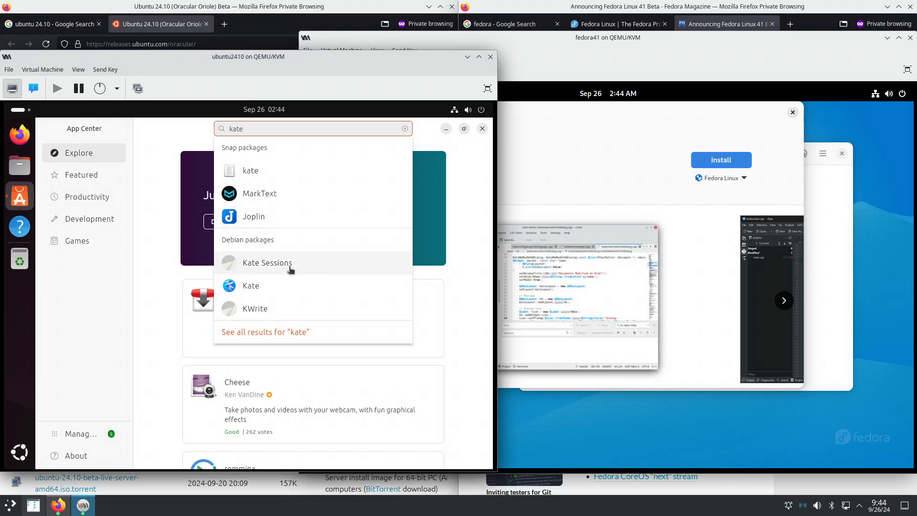
key("Return")
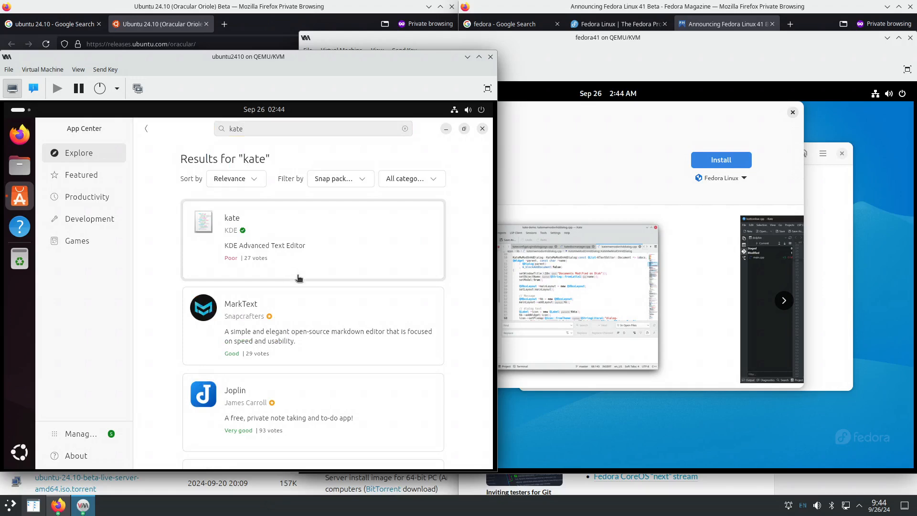
left_click(366, 185)
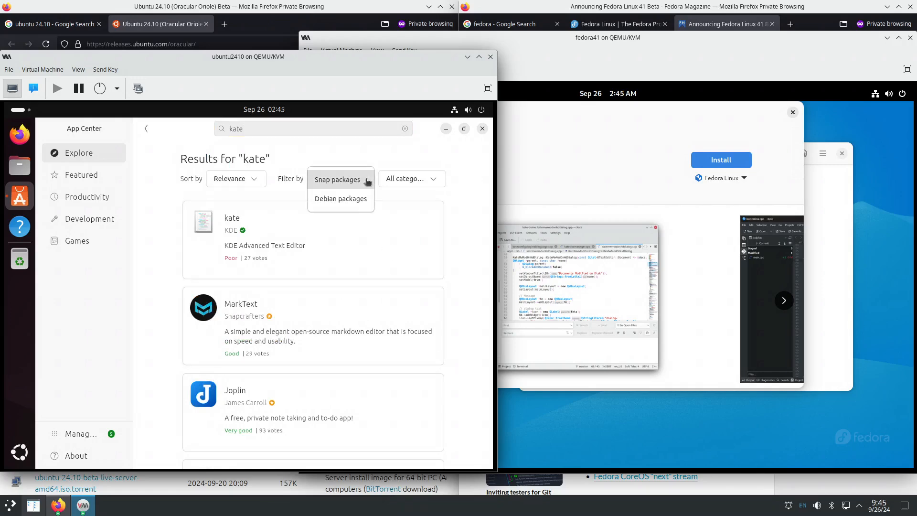
left_click(347, 203)
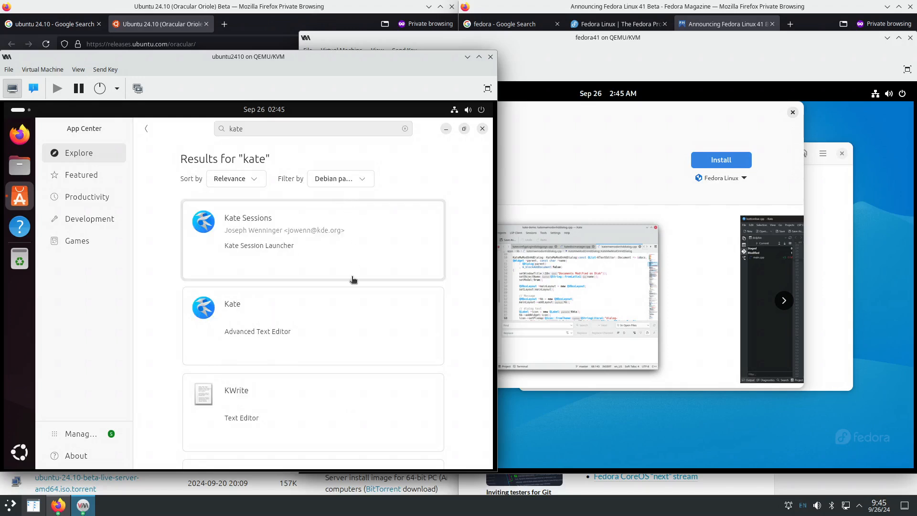
- Open the Debian Kate package page in Ubuntu, then list Kate's install sources in Fedora
scroll(240, 343, "down", 2)
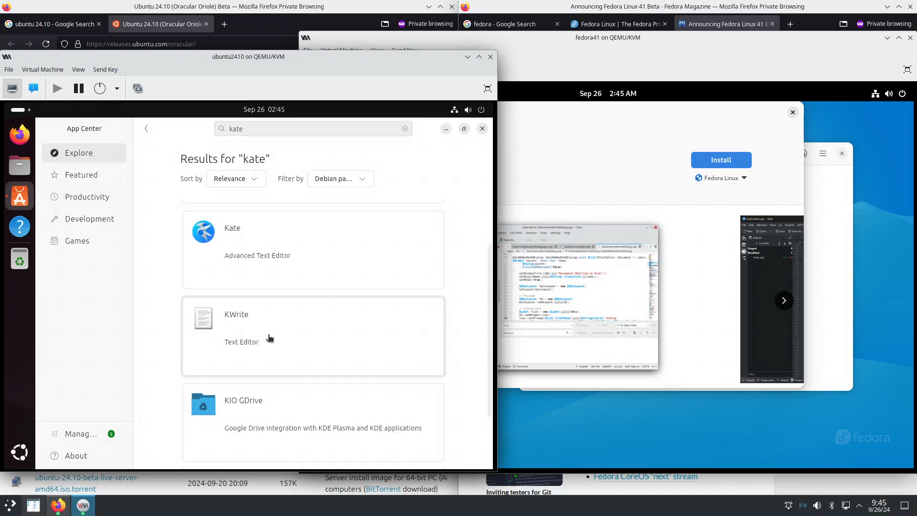
scroll(277, 325, "up", 2)
left_click(235, 319)
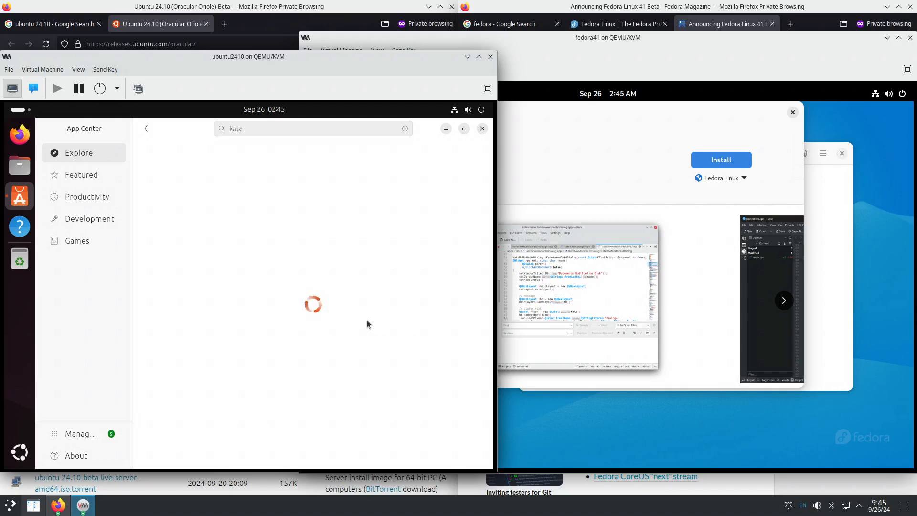
left_click(662, 188)
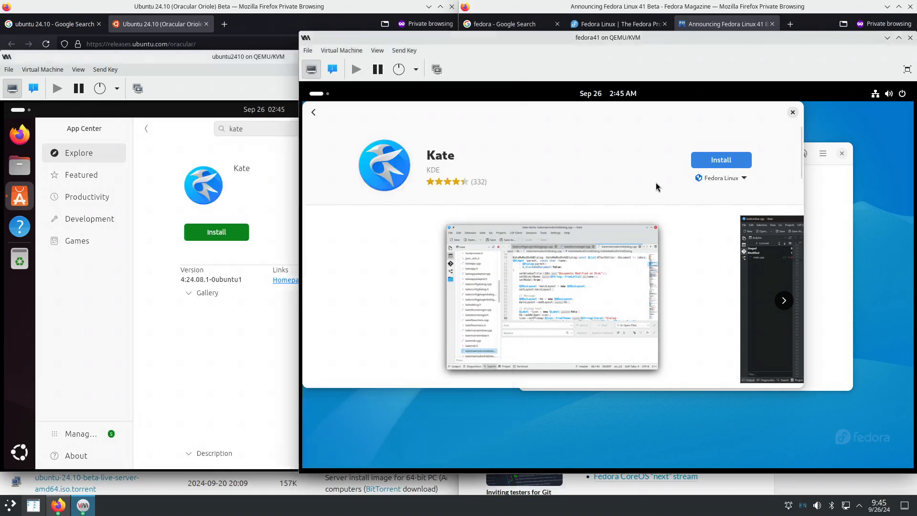
left_click(742, 179)
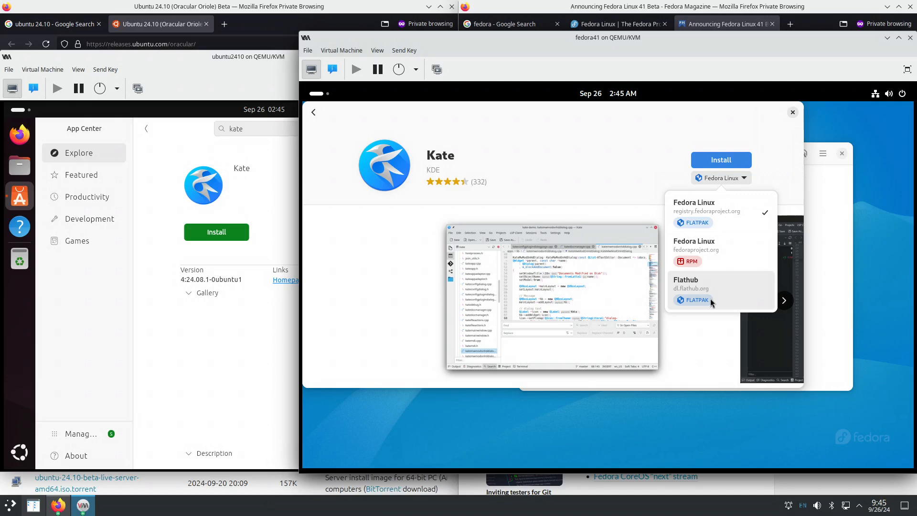
- Install Kate in Fedora from the Fedora Linux RPM source
left_click(710, 254)
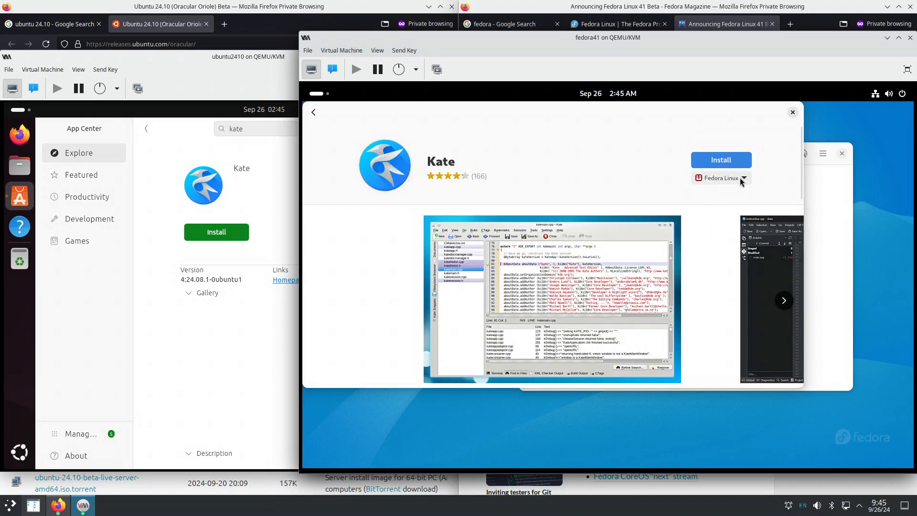
left_click(721, 165)
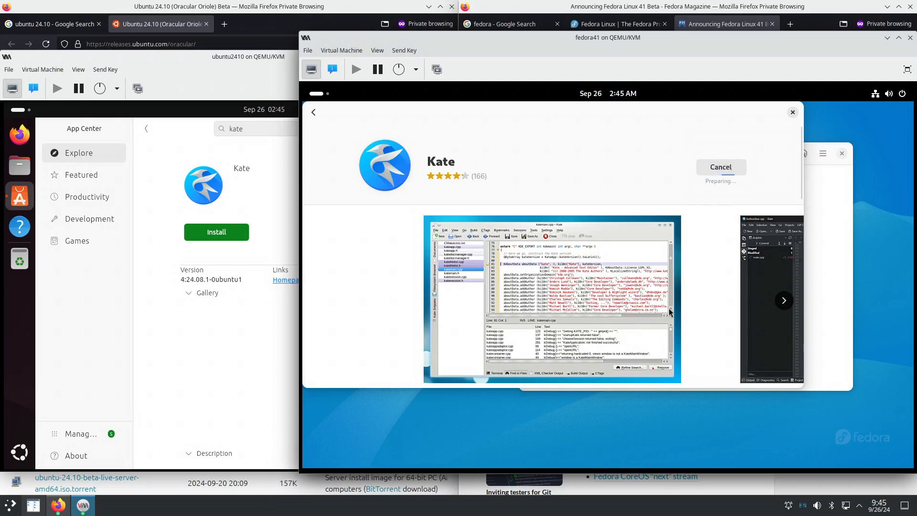
left_click(268, 335)
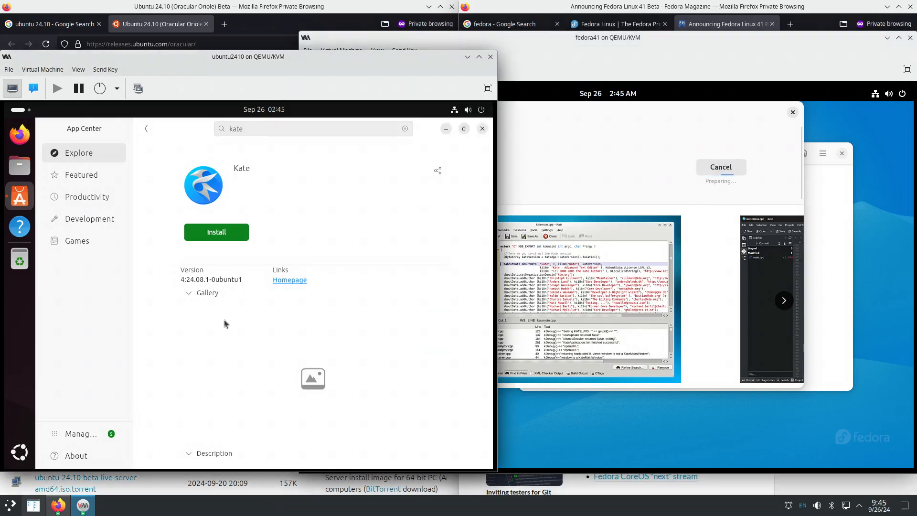
- Browse Kate's gallery screenshots and scroll through its description in Ubuntu's App Center
left_click(189, 293)
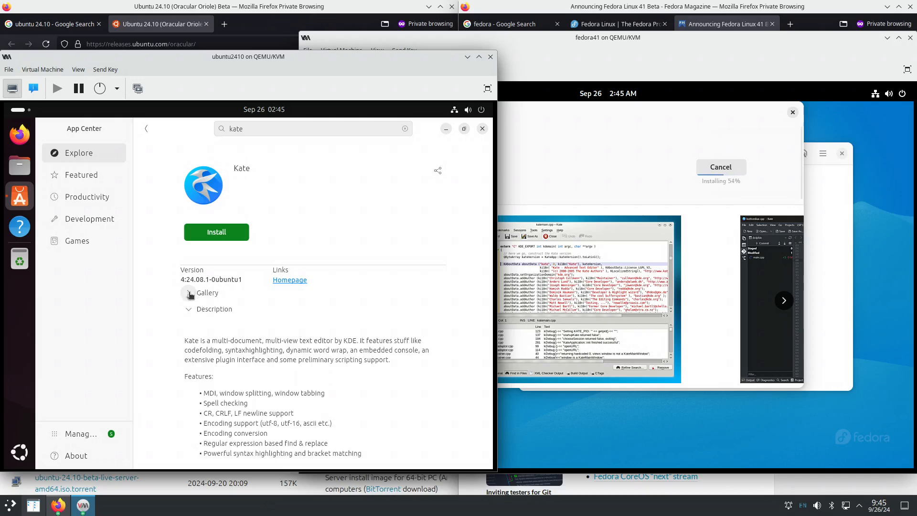
left_click(190, 294)
left_click(313, 380)
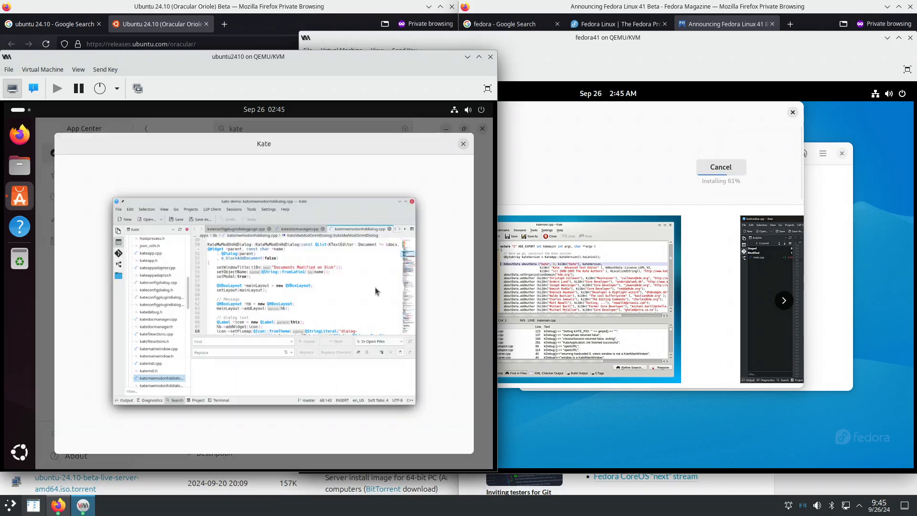
left_click(463, 145)
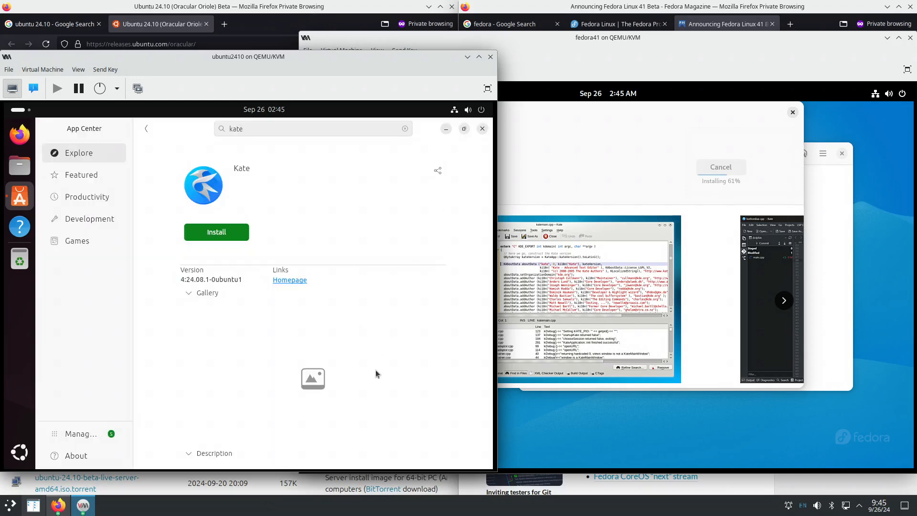
left_click(313, 381)
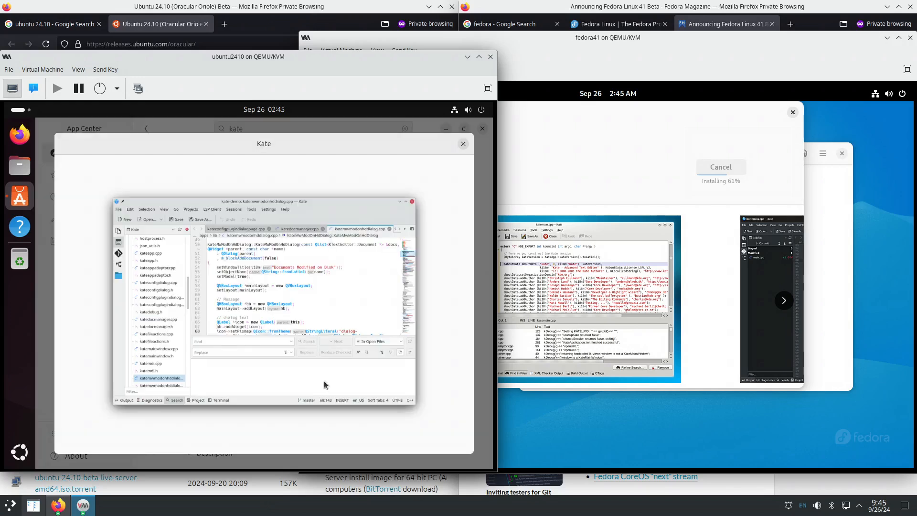
left_click(463, 145)
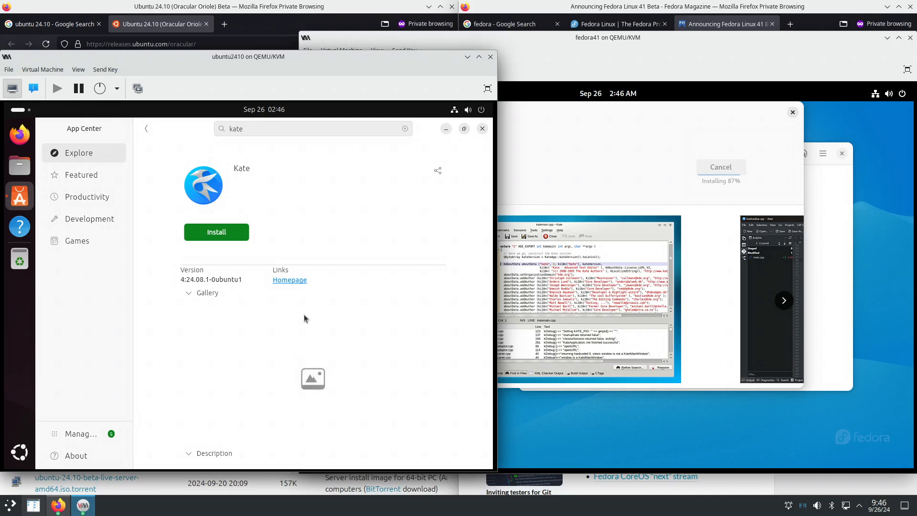
scroll(305, 318, "down", 3)
scroll(277, 391, "down", 3)
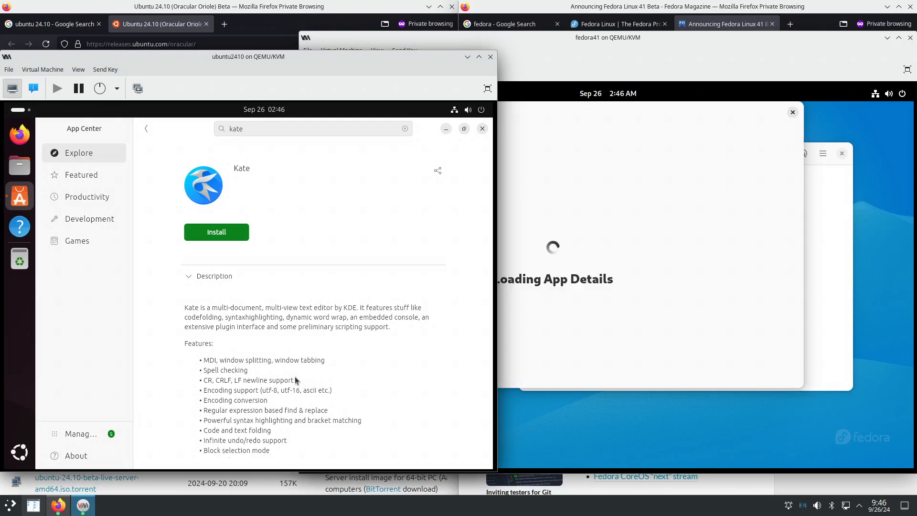
scroll(295, 380, "down", 3)
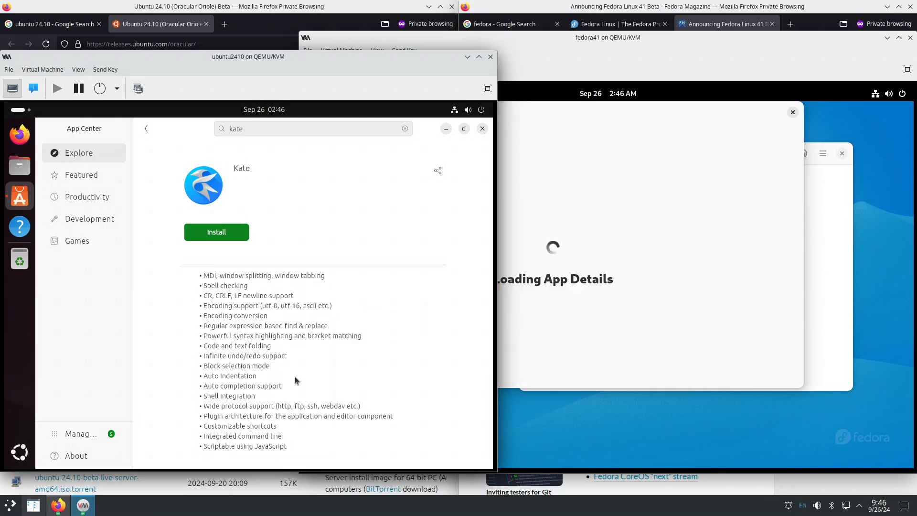
scroll(294, 376, "up", 8)
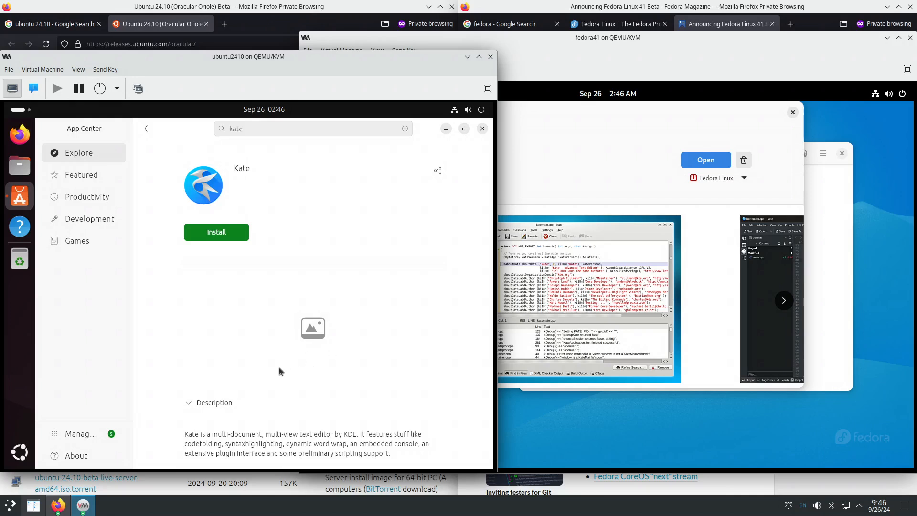
scroll(267, 366, "down", 2)
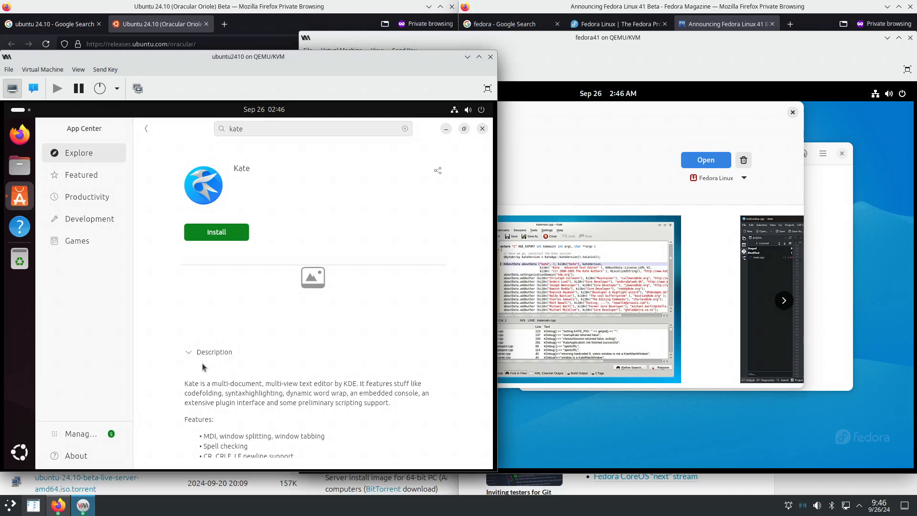
scroll(227, 375, "down", 5)
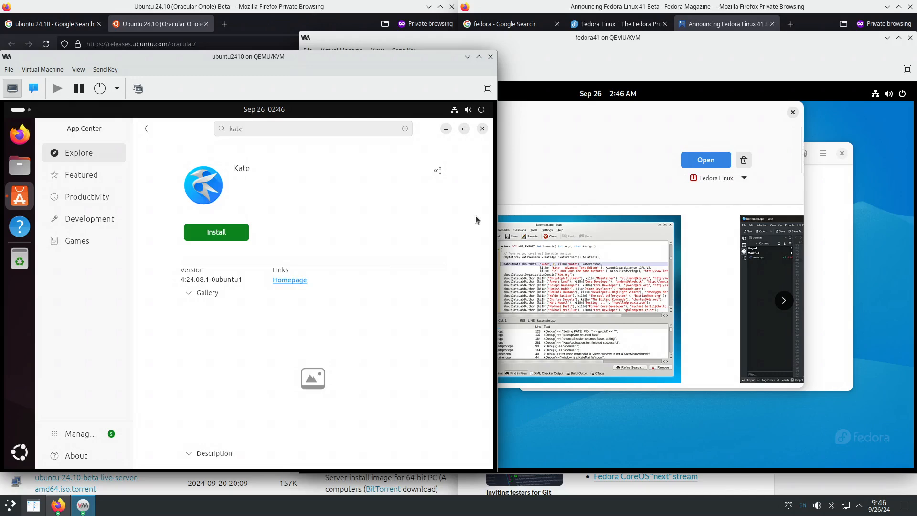
- Install Kate in Ubuntu's App Center, authorising with the administrator password
left_click(233, 233)
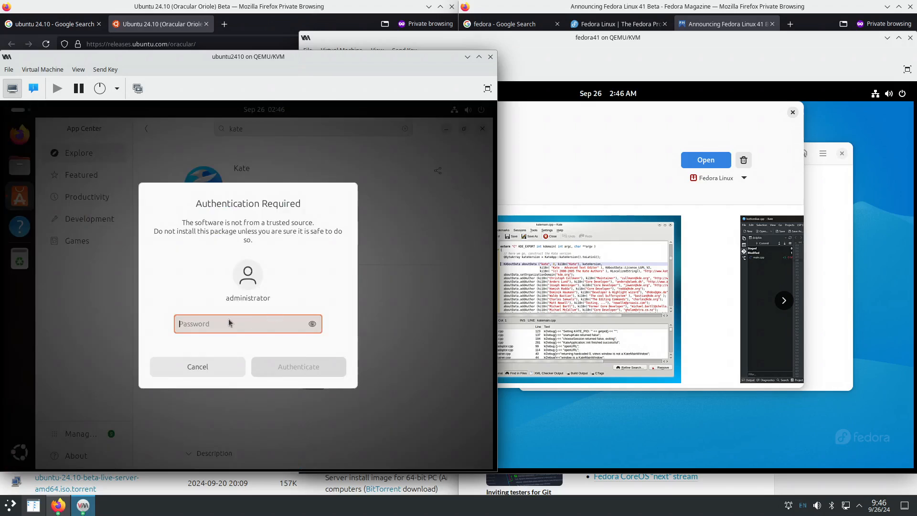
type("••")
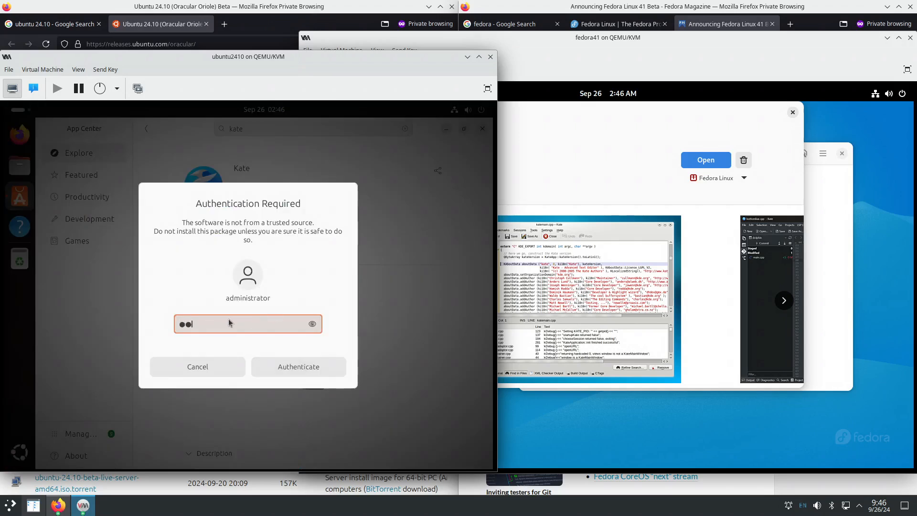
type("••")
key("Return")
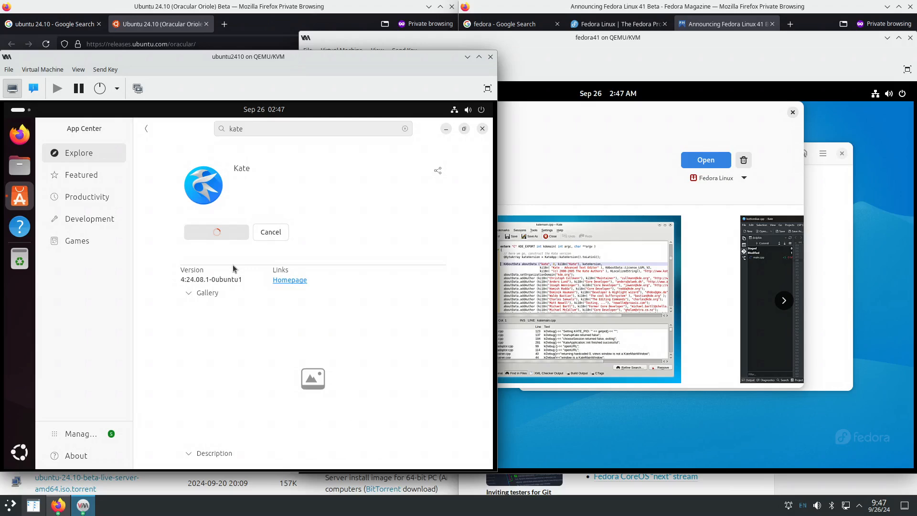
scroll(236, 318, "down", 10)
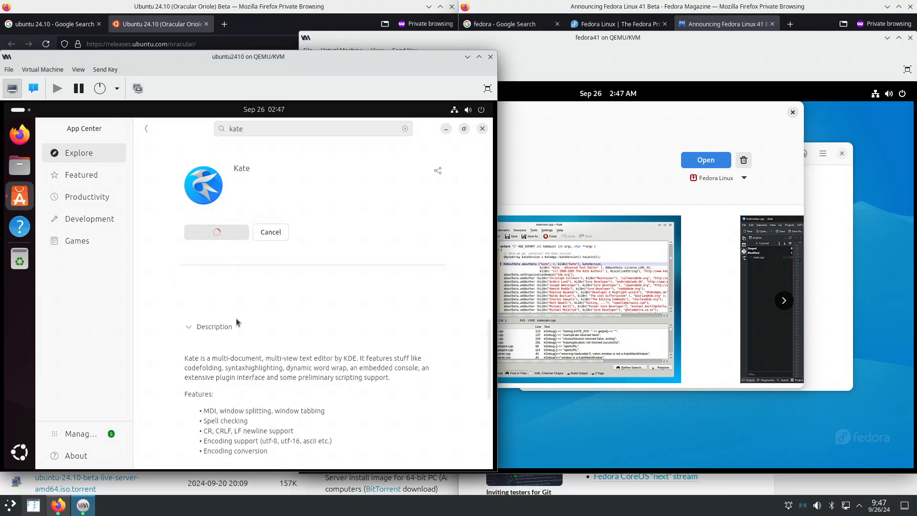
scroll(236, 320, "up", 10)
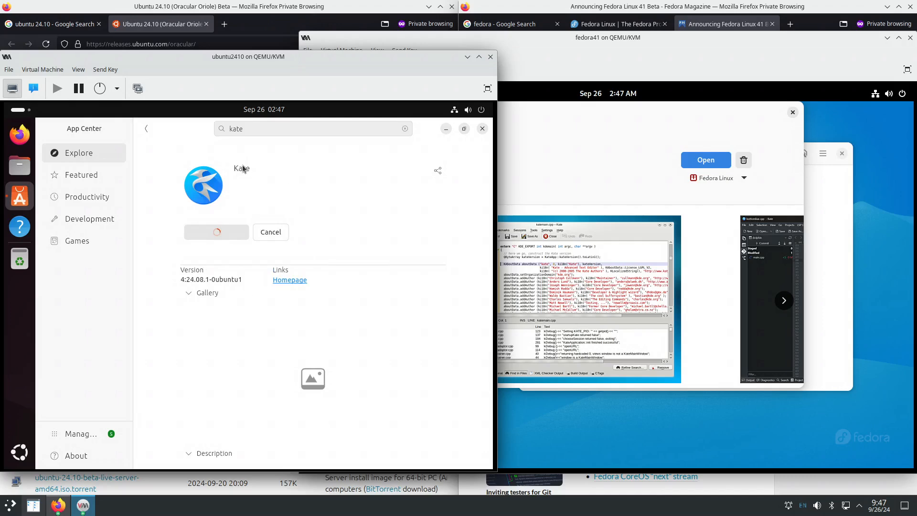
left_click(584, 169)
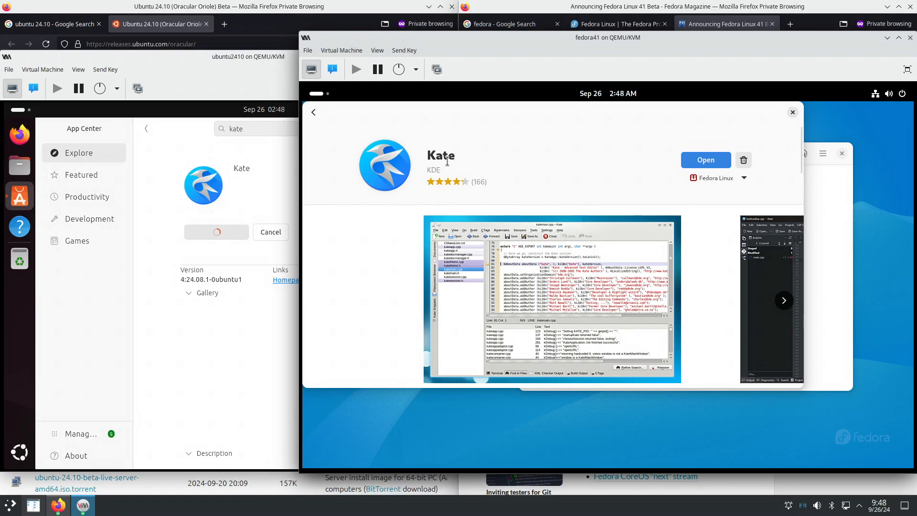
- Enlarge Fedora's Software window and check Kate's install sources, keeping the Fedora Linux RPM
scroll(539, 185, "down", 3)
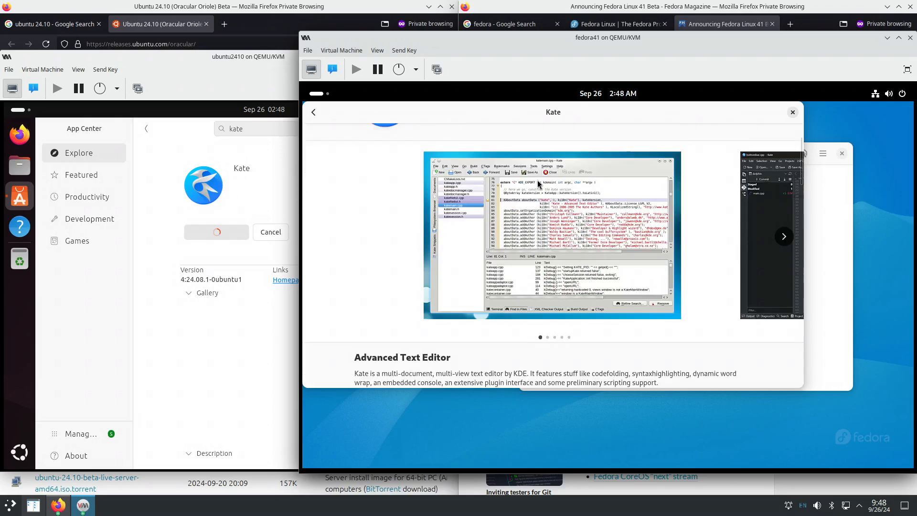
scroll(538, 185, "down", 3)
scroll(538, 185, "up", 8)
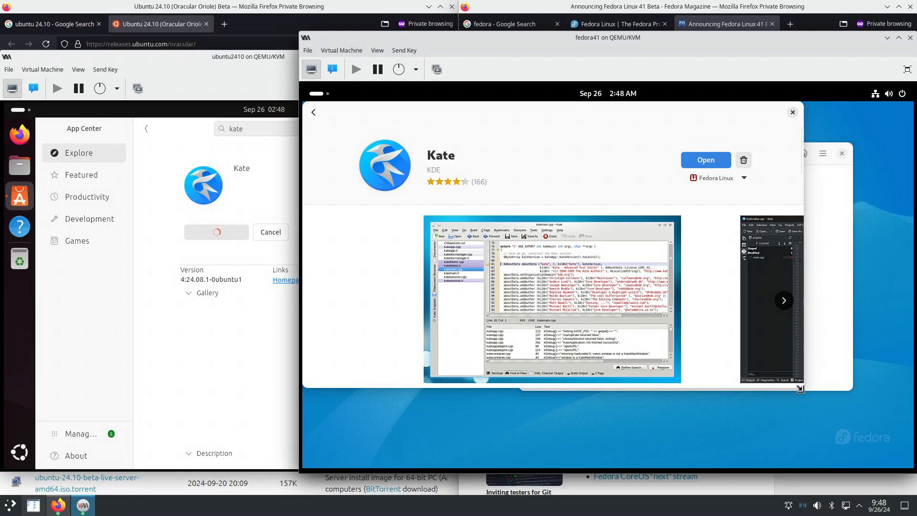
left_click_drag(803, 387, 889, 458)
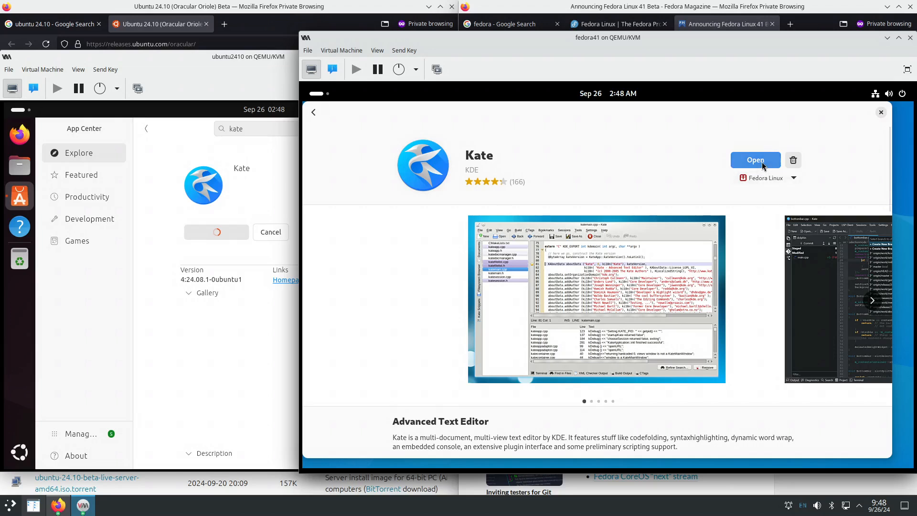
left_click(794, 180)
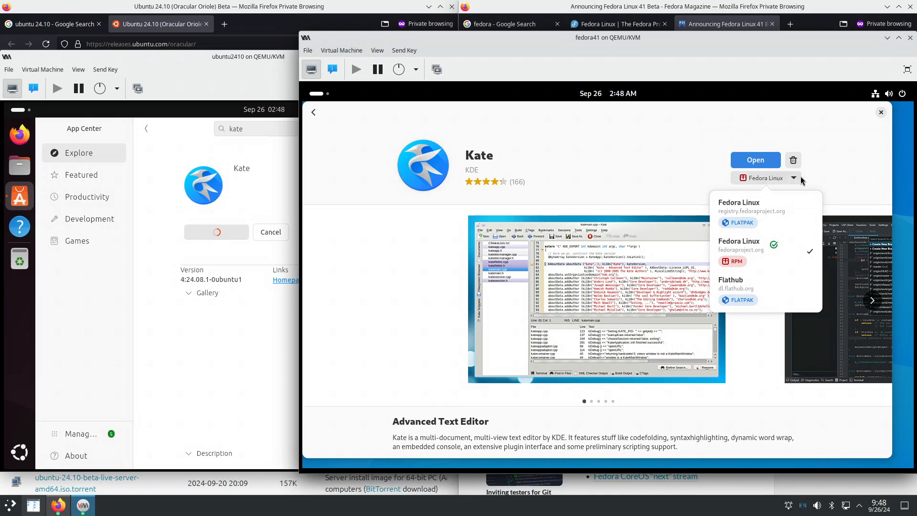
left_click(815, 181)
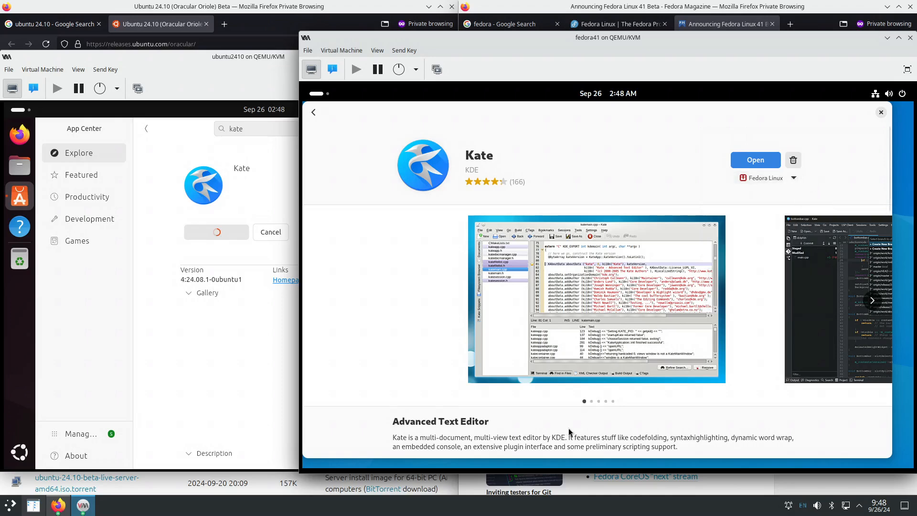
- Scroll through Fedora's Kate page, then return to the Ubuntu VM's window
scroll(561, 424, "down", 1)
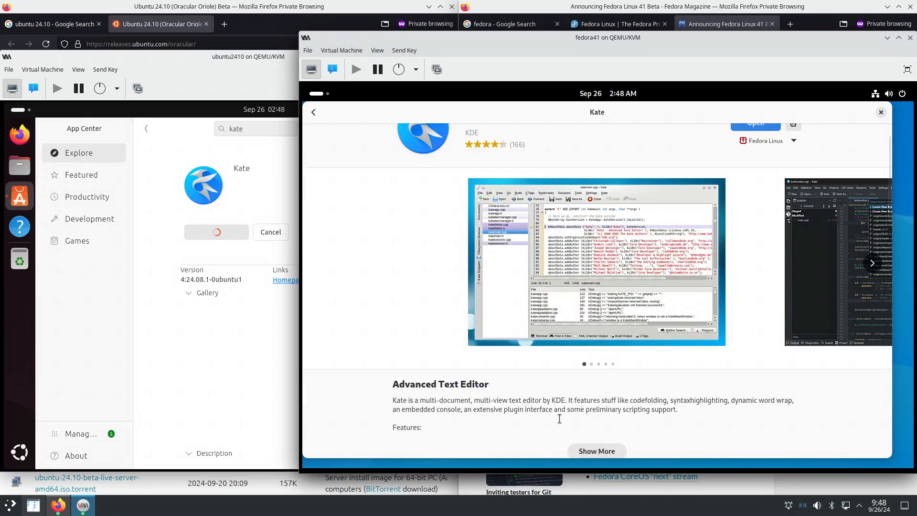
scroll(559, 418, "down", 3)
scroll(526, 399, "up", 4)
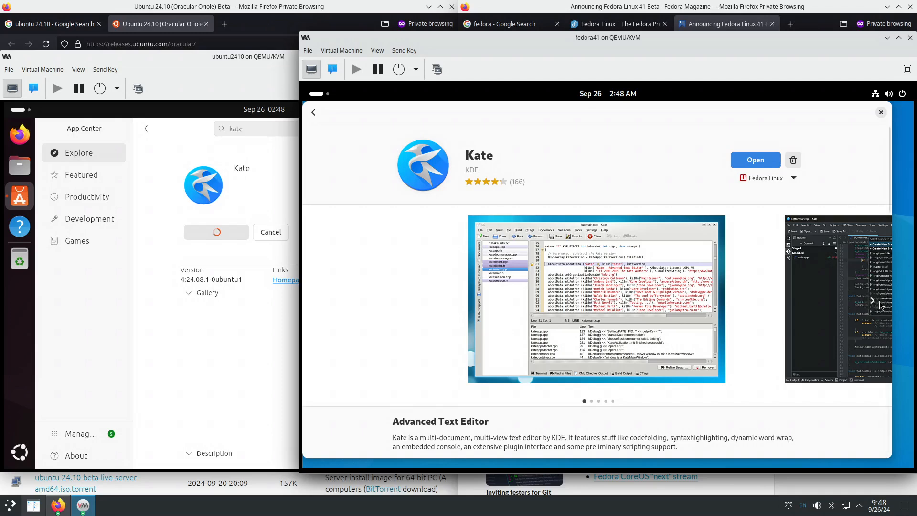
scroll(681, 363, "down", 2)
scroll(677, 365, "down", 2)
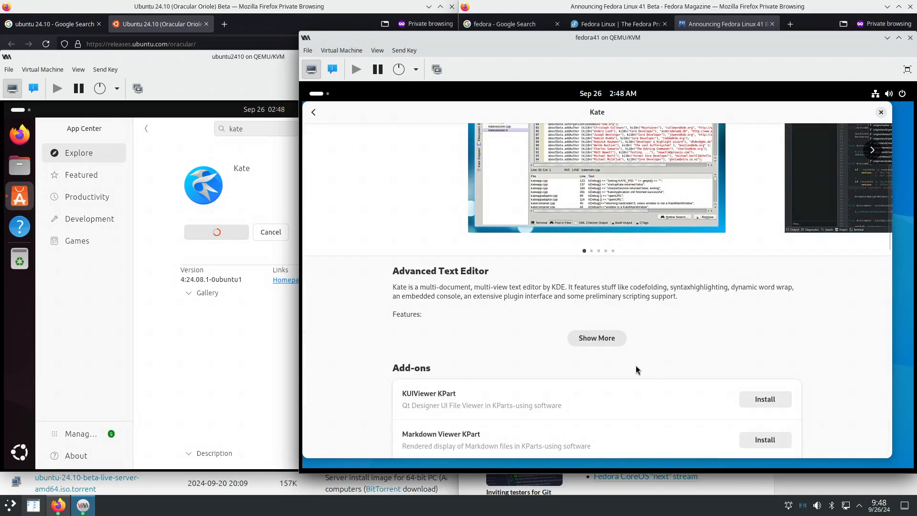
scroll(636, 369, "down", 2)
scroll(561, 366, "down", 1)
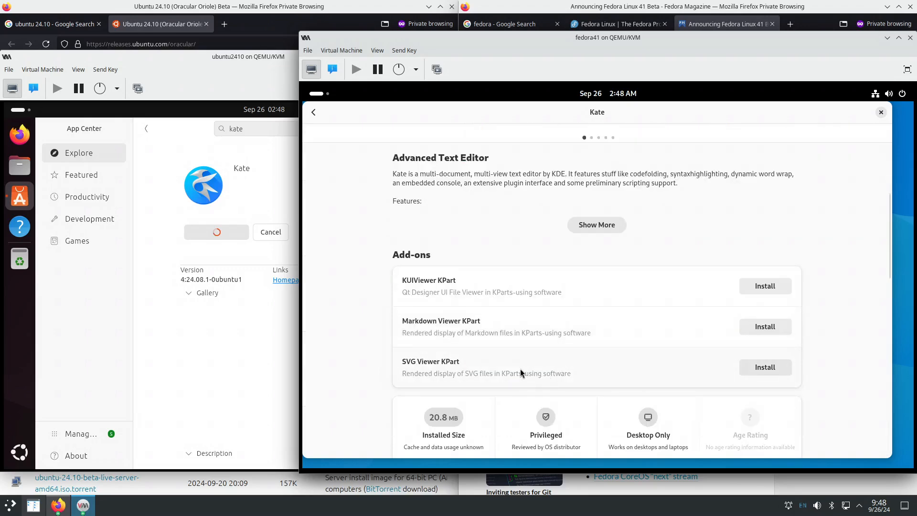
scroll(521, 371, "down", 5)
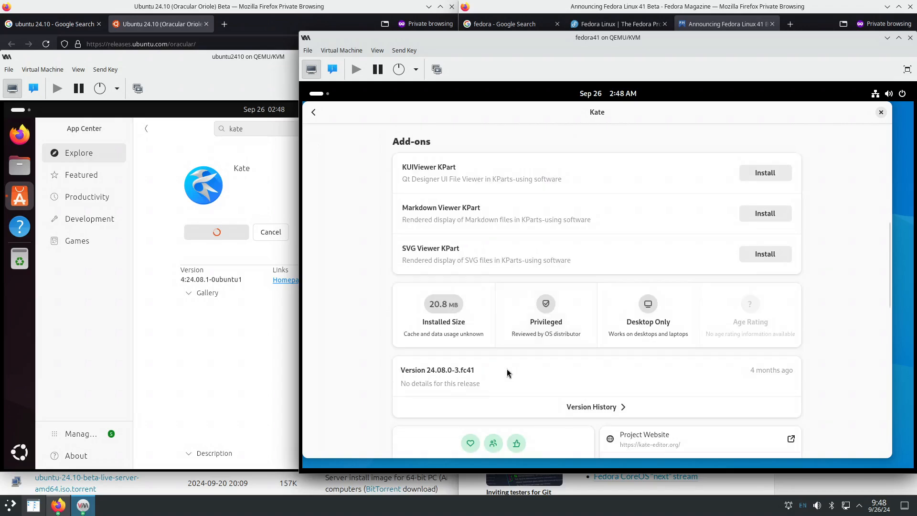
scroll(508, 372, "down", 4)
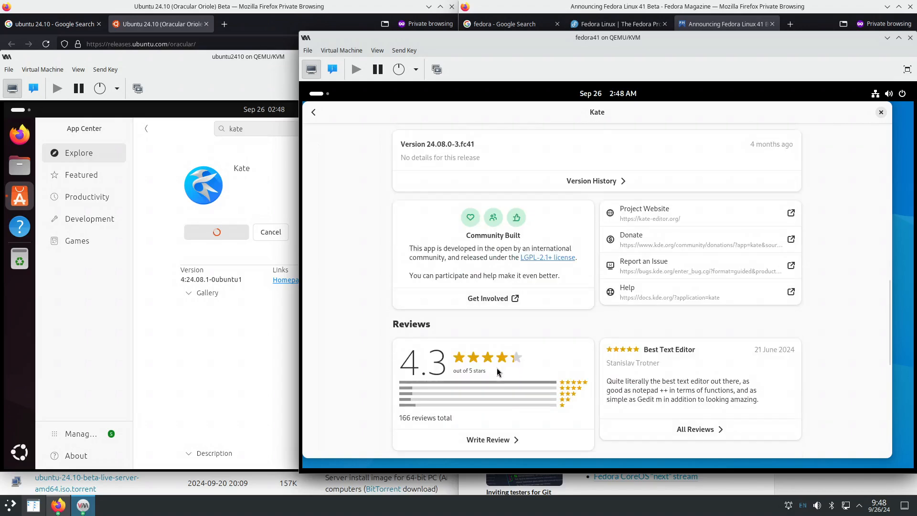
scroll(497, 372, "down", 1)
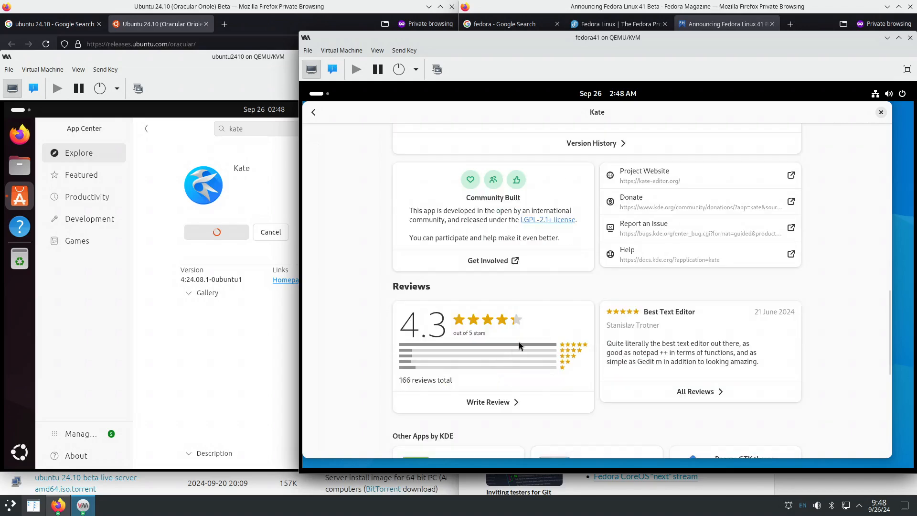
scroll(534, 320, "down", 1)
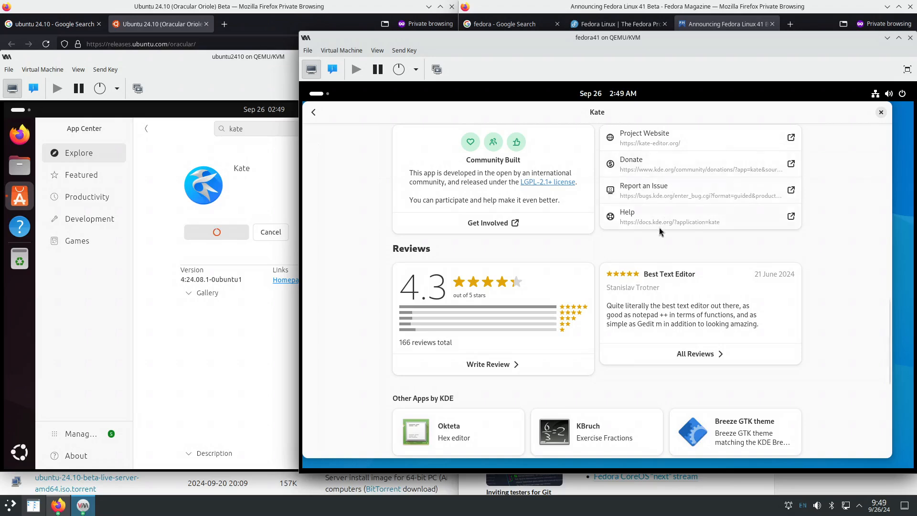
scroll(661, 232, "down", 1)
scroll(659, 245, "down", 2)
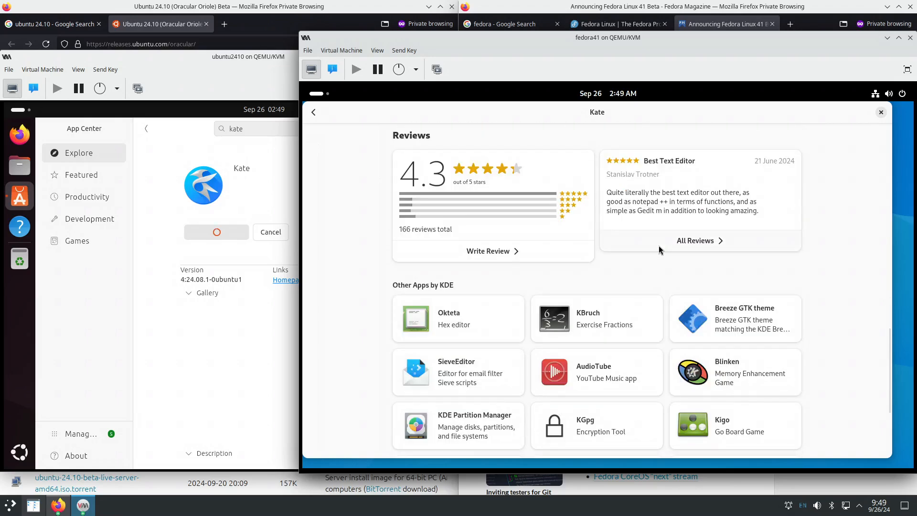
scroll(651, 250, "down", 3)
scroll(631, 266, "down", 2)
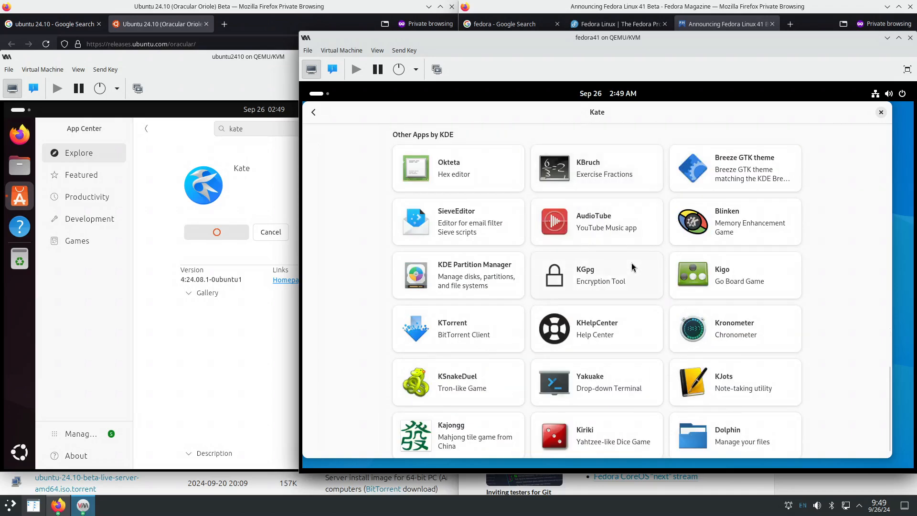
scroll(626, 266, "up", 6)
scroll(627, 266, "up", 4)
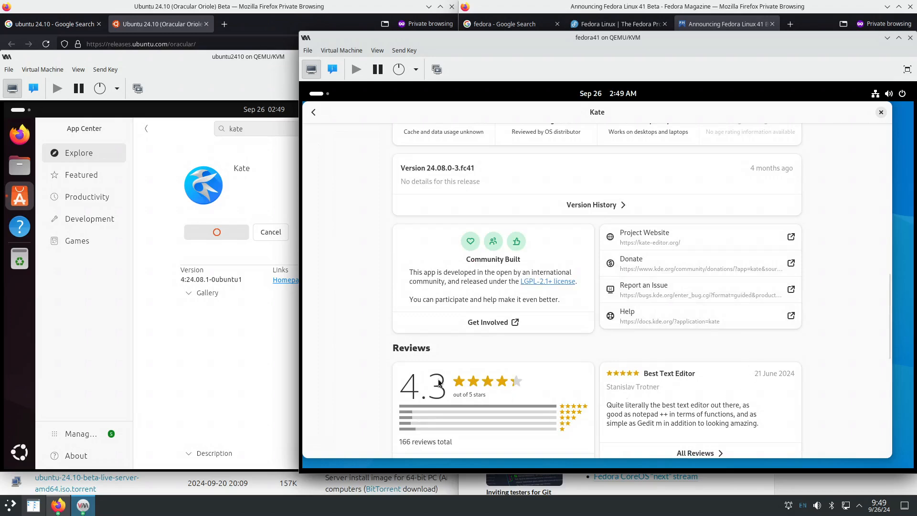
left_click(272, 392)
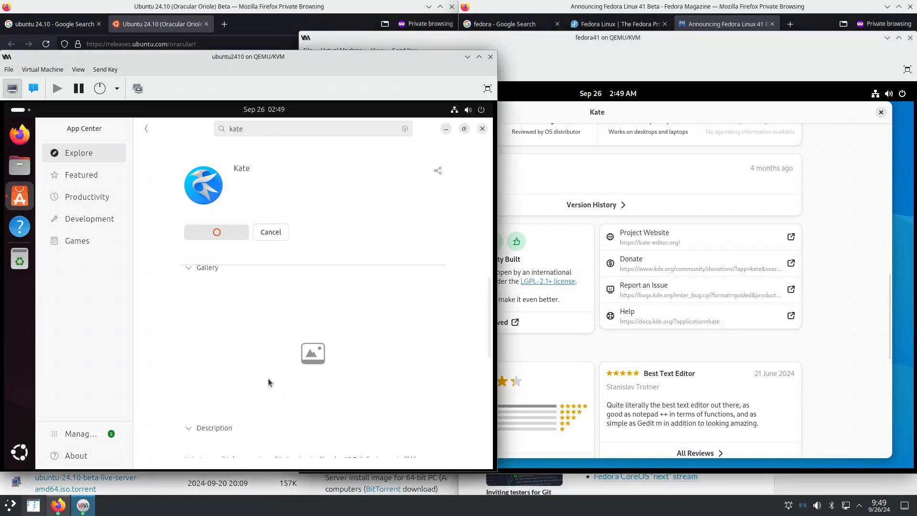
- Raise the Fedora VM window, then bring the Ubuntu VM window back in front
scroll(268, 378, "down", 10)
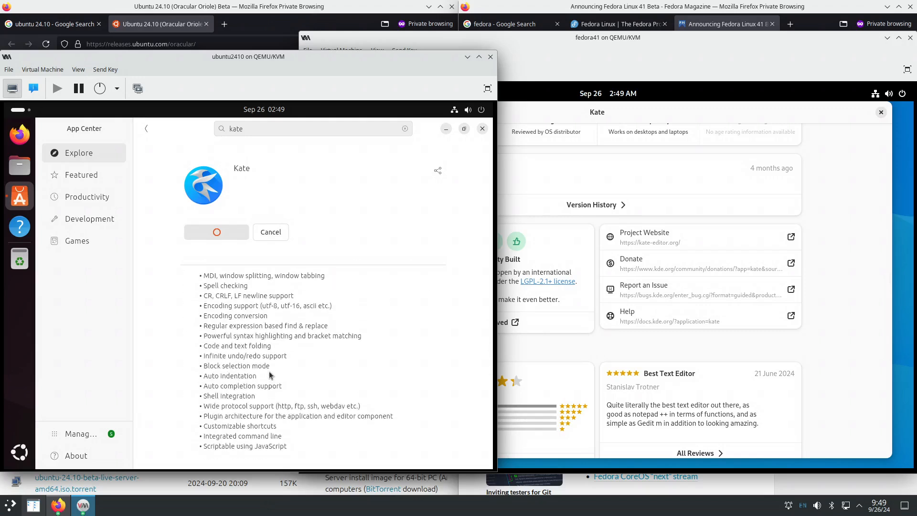
scroll(269, 375, "up", 5)
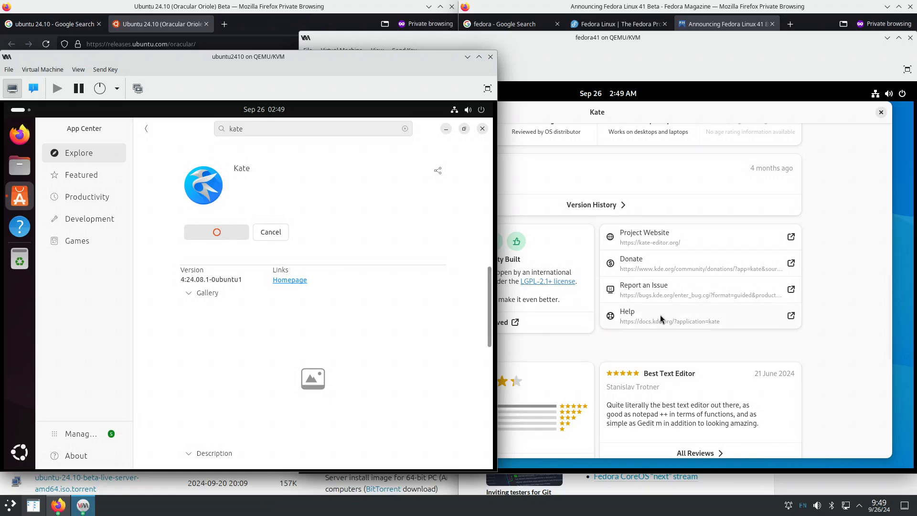
left_click(846, 301)
scroll(836, 293, "up", 4)
scroll(836, 293, "up", 5)
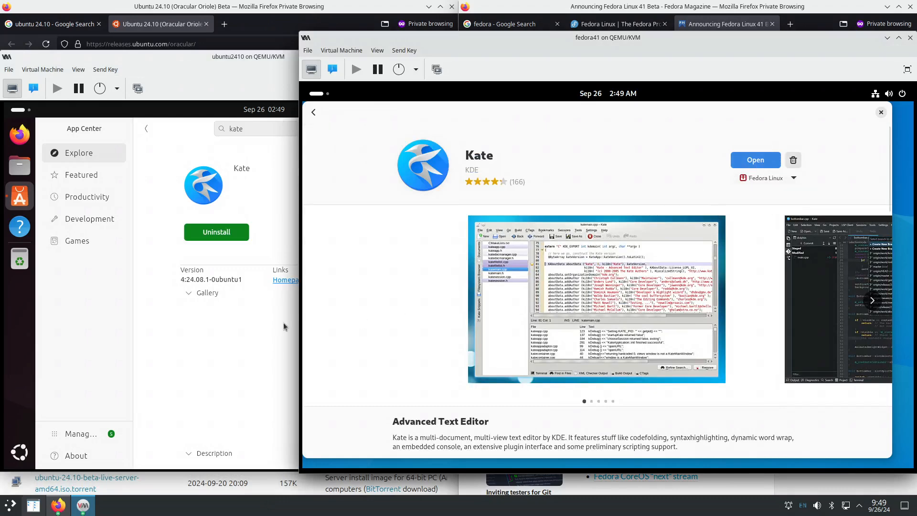
left_click(253, 333)
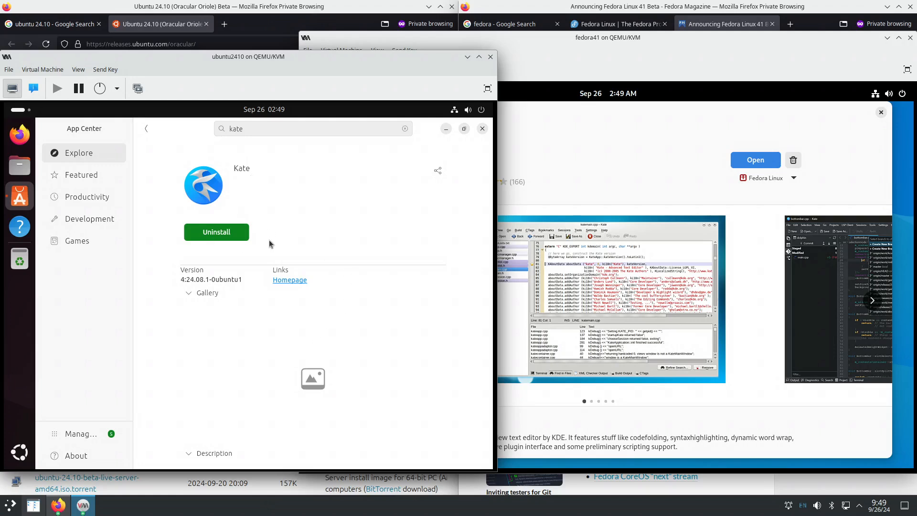
- Search 'kate' in Ubuntu's Activities overview, launch it from the results, then close it
scroll(220, 297, "down", 3)
scroll(190, 281, "down", 5)
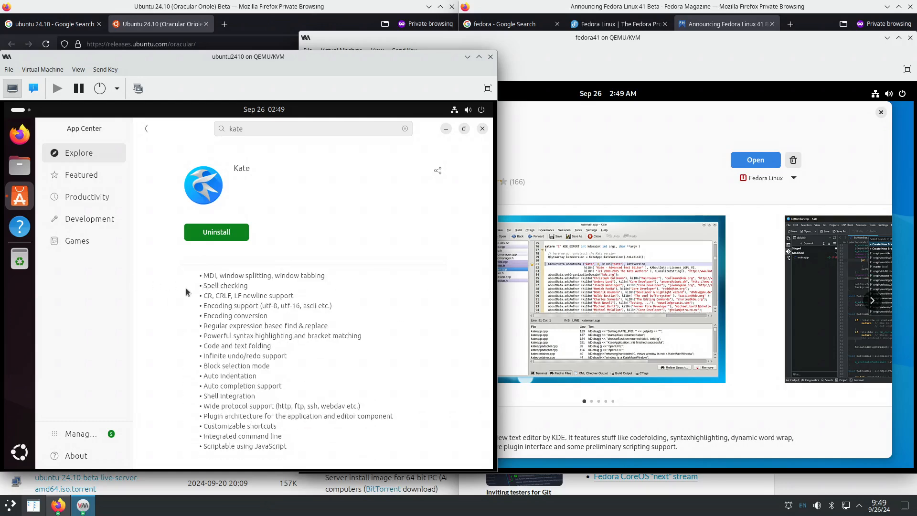
left_click(17, 110)
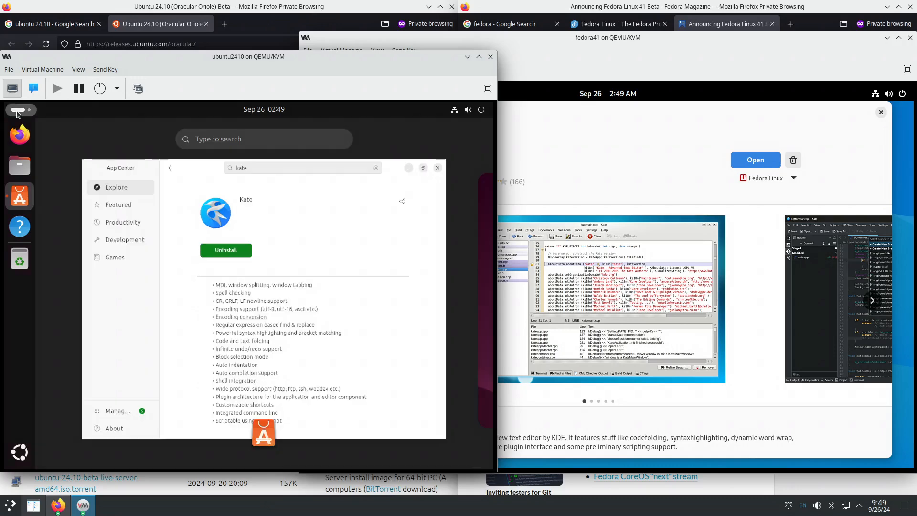
type("kate")
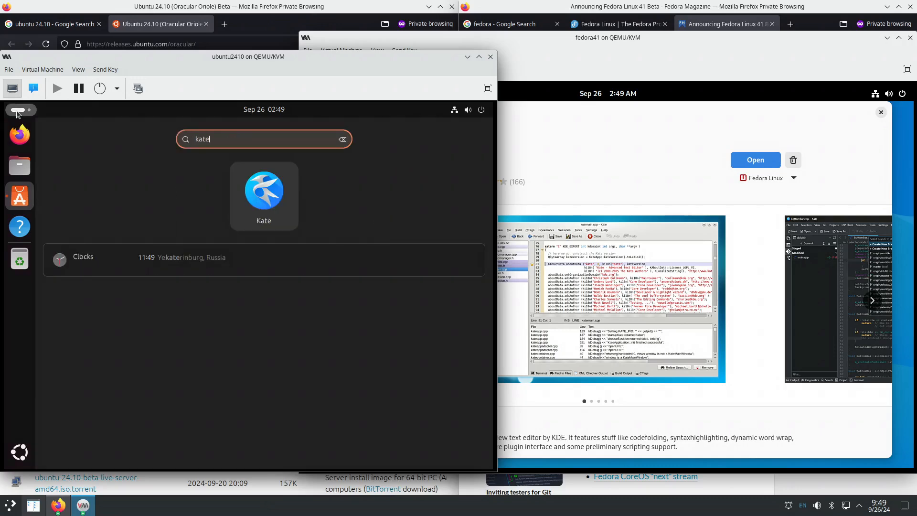
left_click(276, 209)
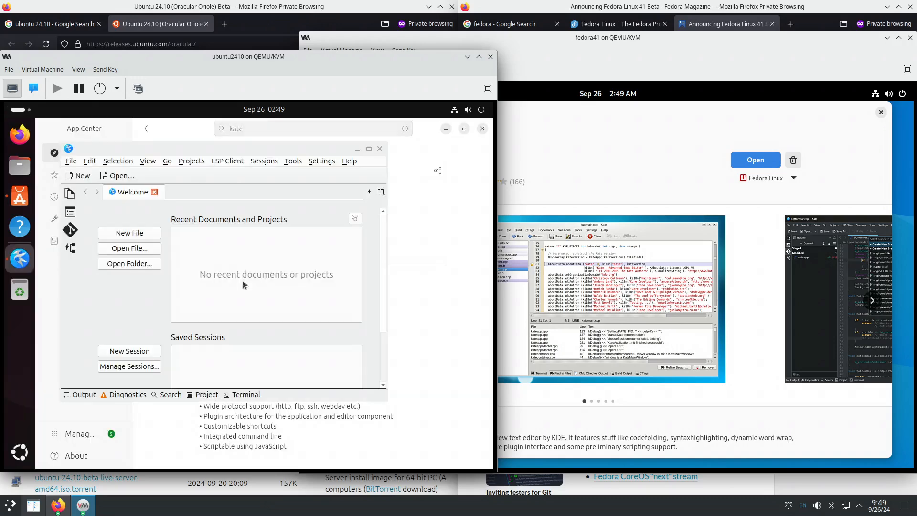
left_click(380, 149)
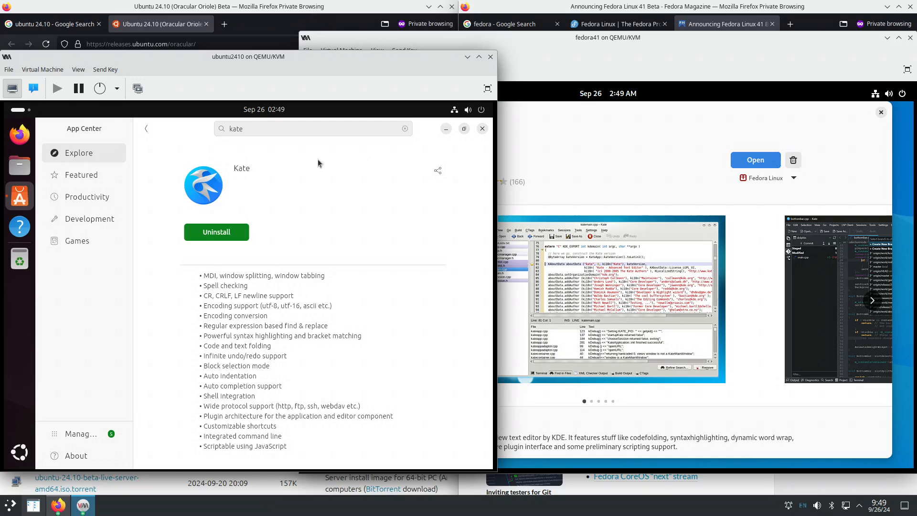
- Relaunch Kate in Ubuntu from an Activities search, then raise the Fedora VM window
left_click(21, 112)
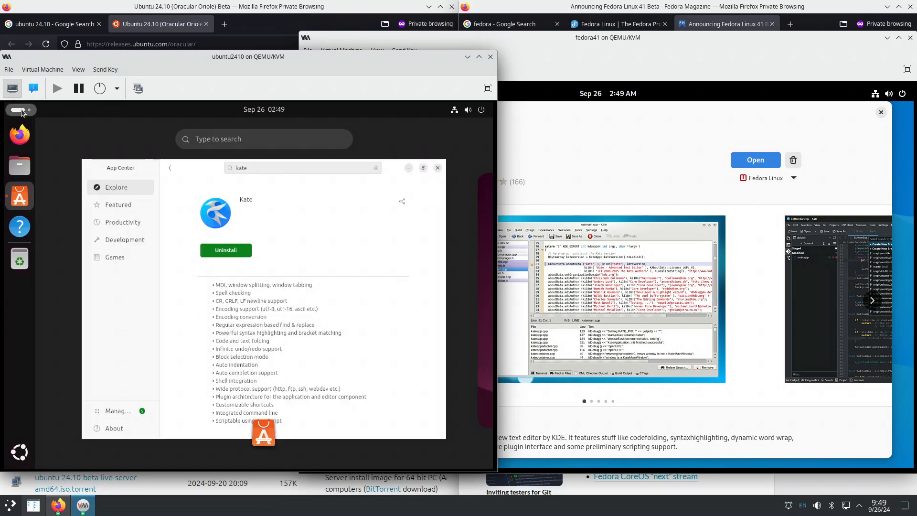
type("kate")
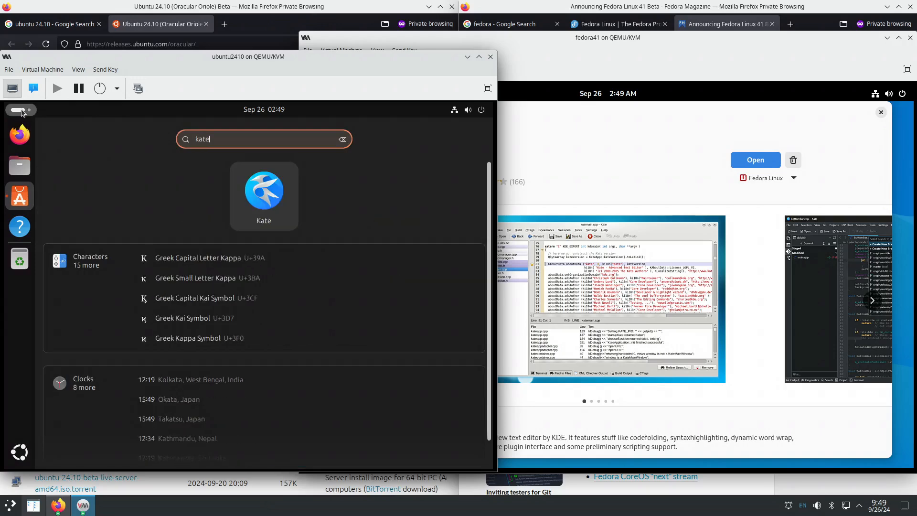
key("Return")
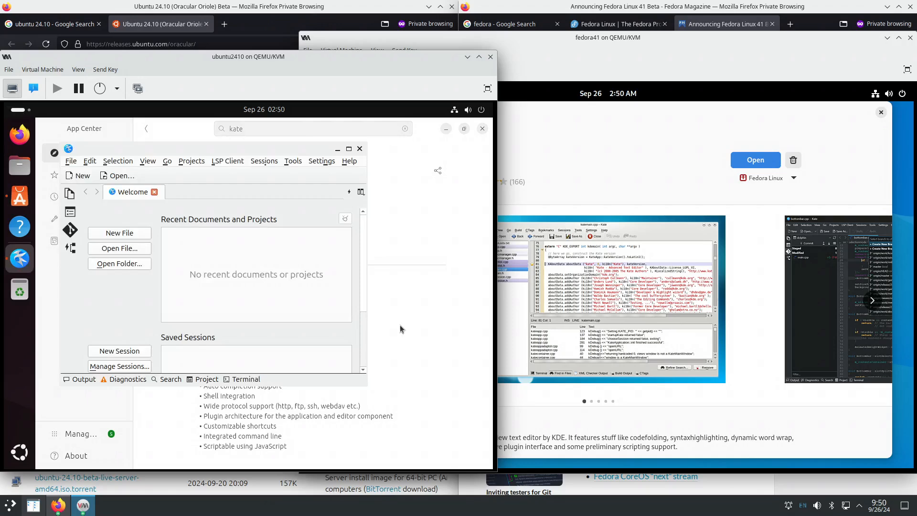
left_click(681, 186)
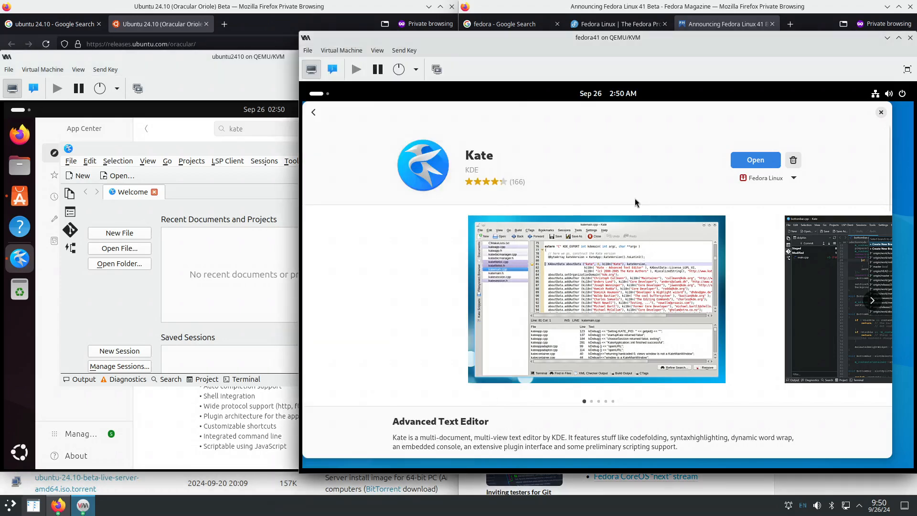
- Reopen Fedora's Software centre and open Kate's details page from a 'kate' search
left_click(881, 112)
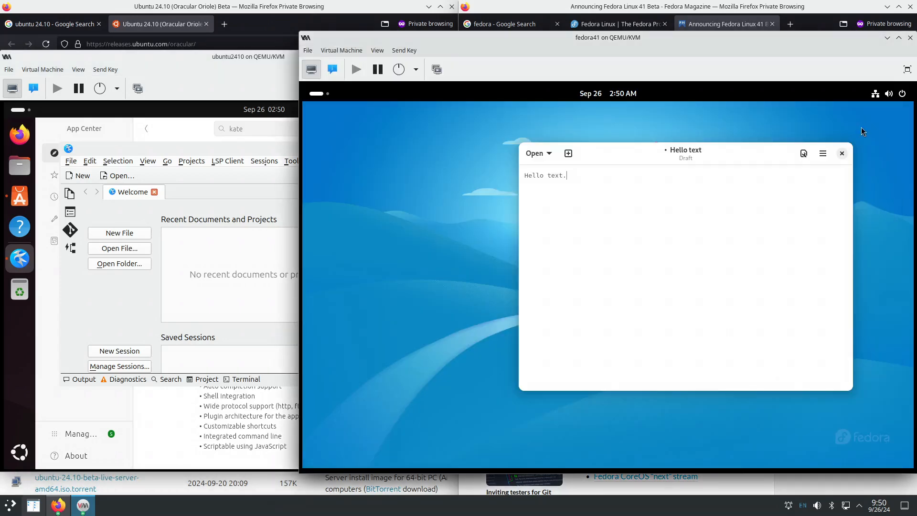
left_click(319, 96)
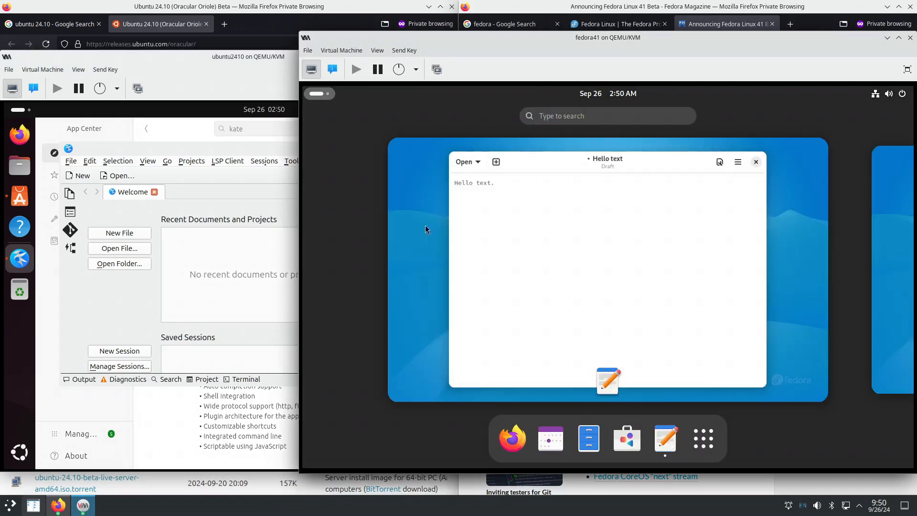
left_click(628, 438)
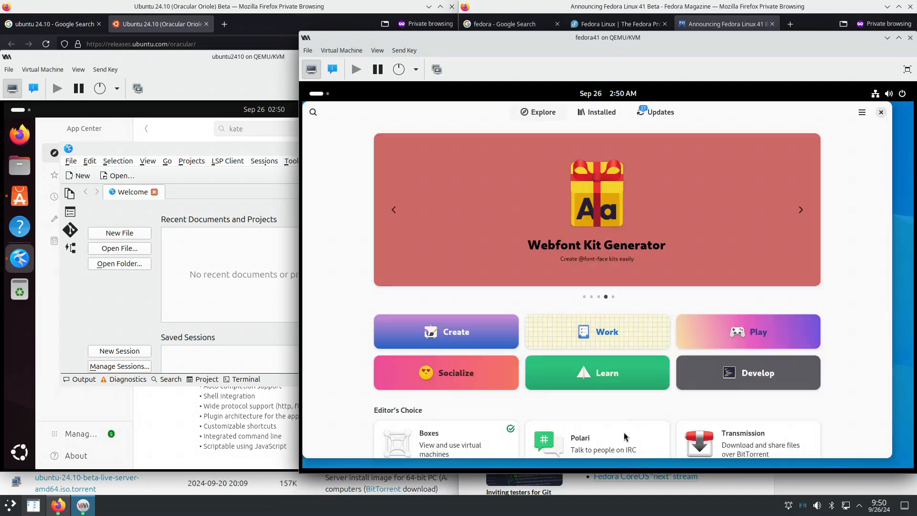
left_click(319, 115)
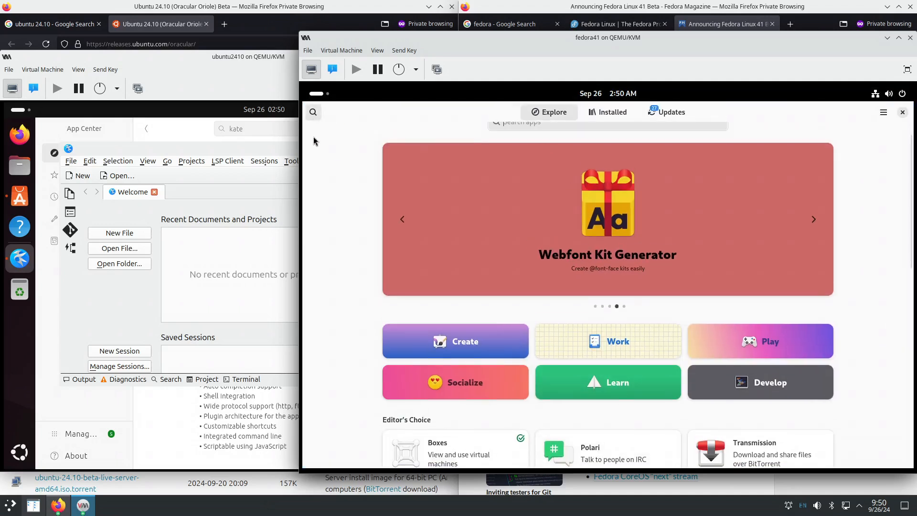
type("kate")
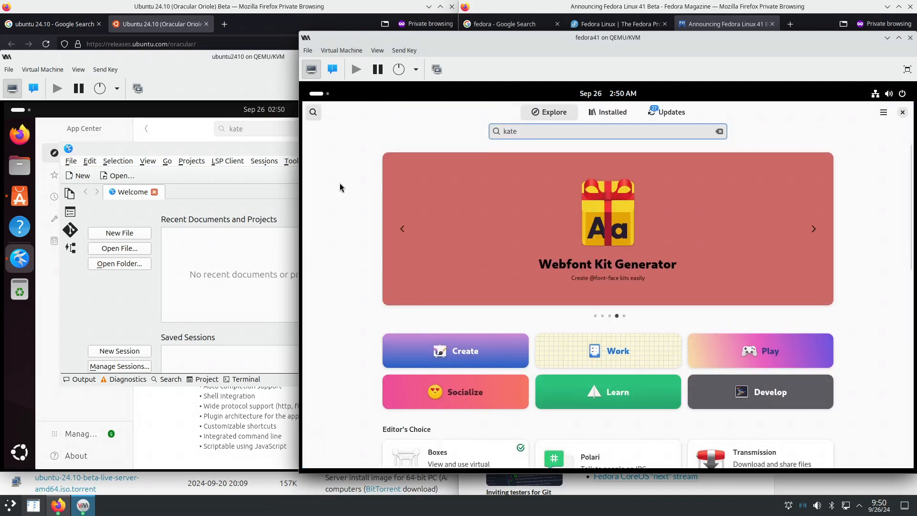
left_click(606, 186)
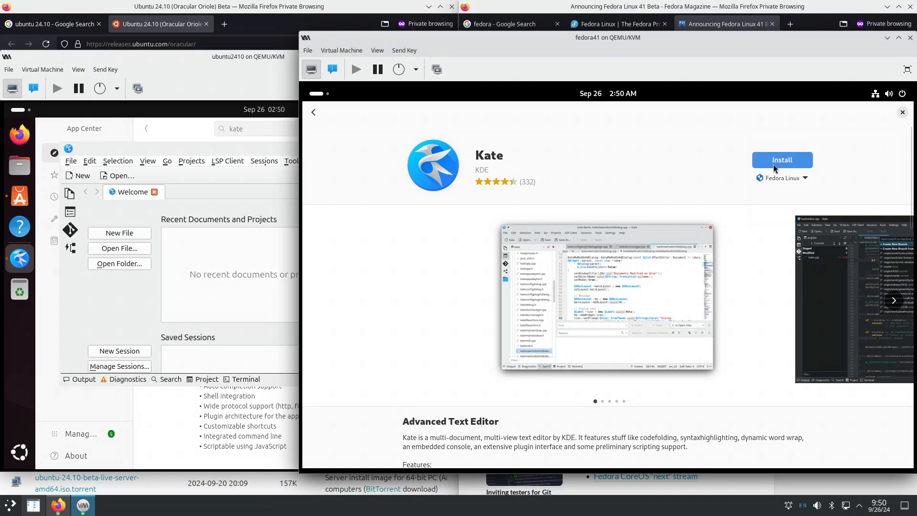
- Switch Kate's source to the Fedora Linux RPM, try opening it, then check the overview
left_click(804, 178)
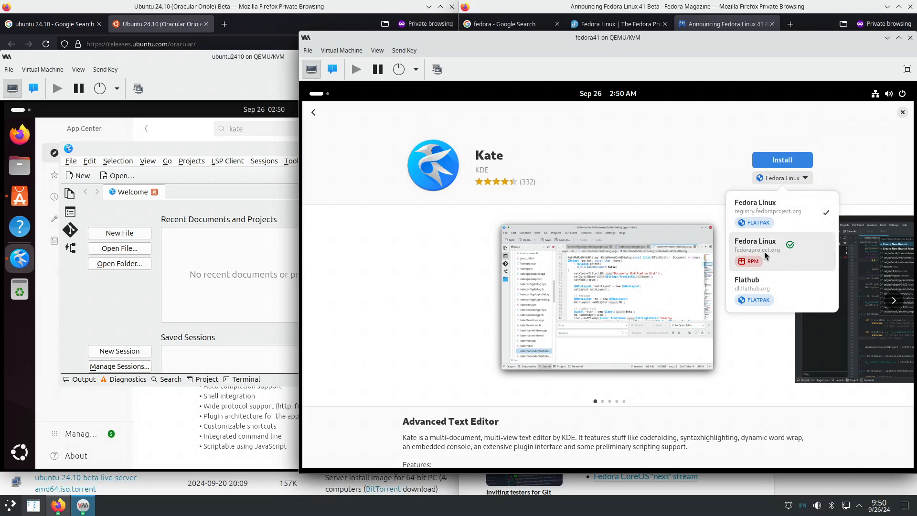
left_click(779, 259)
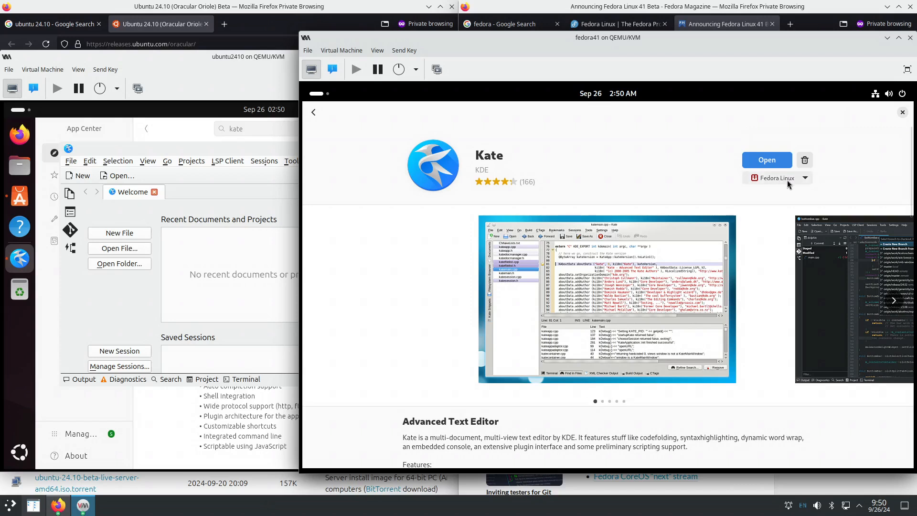
left_click(805, 178)
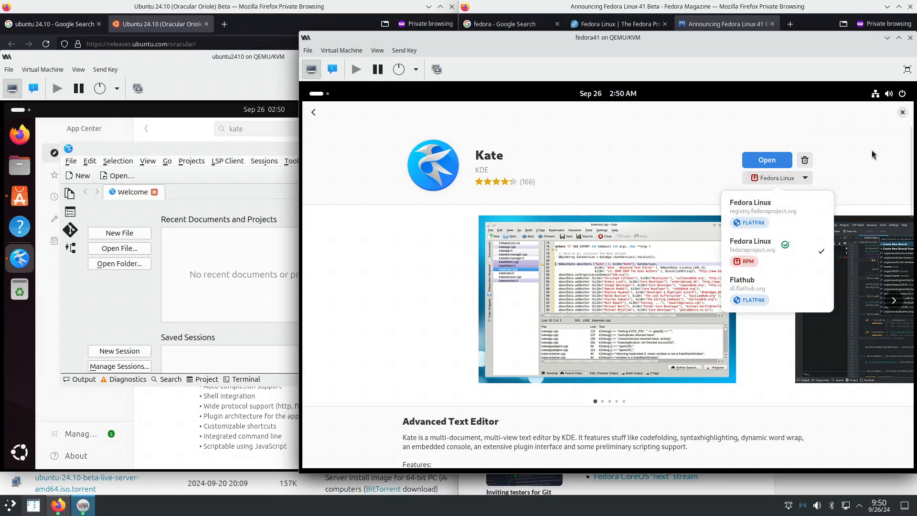
left_click(872, 172)
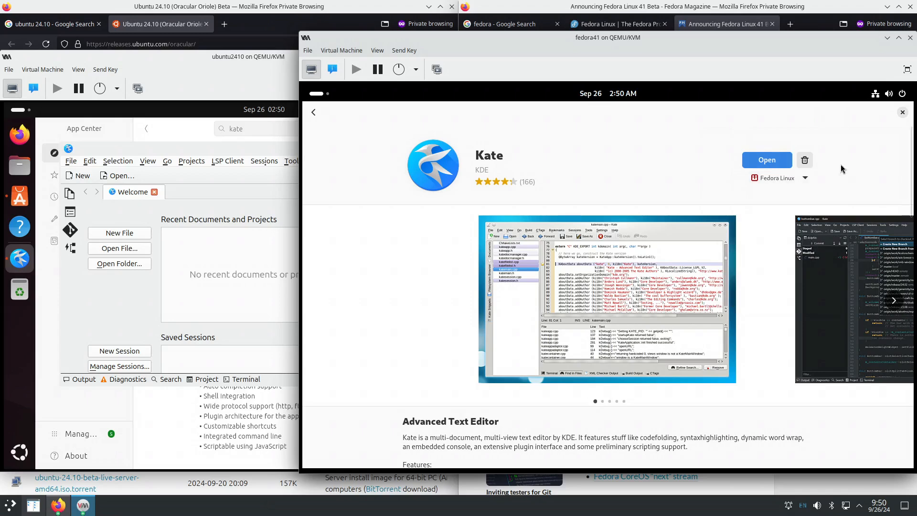
left_click(769, 164)
left_click(320, 94)
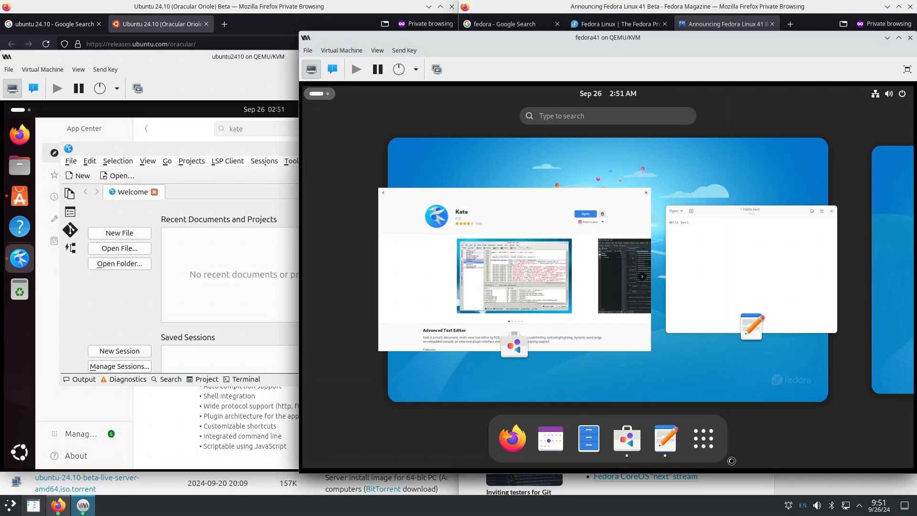
- Close Kate's Software page, try launching Kate from Fedora's app grid, then reopen the grid
left_click(616, 338)
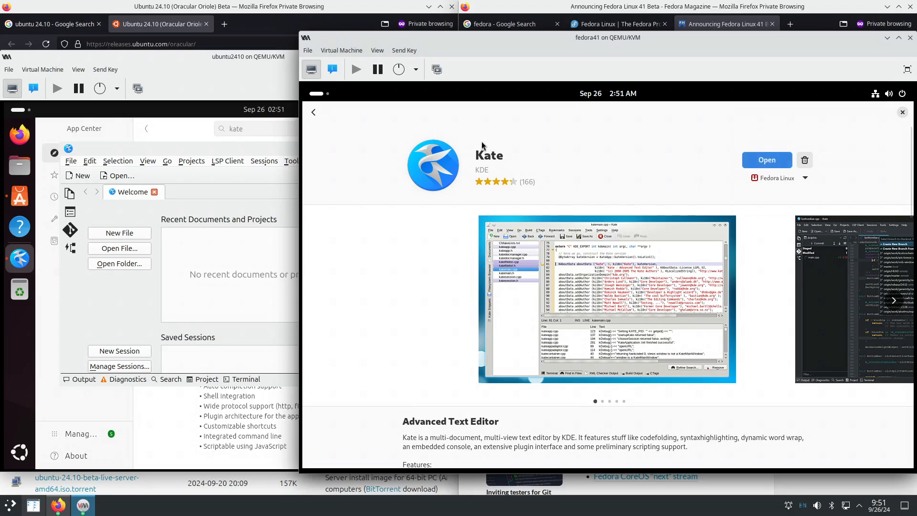
left_click(903, 113)
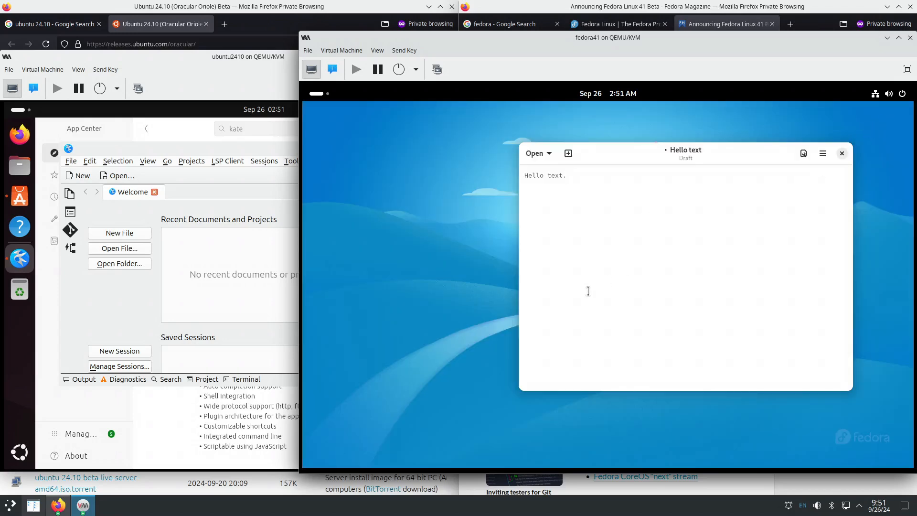
left_click(318, 93)
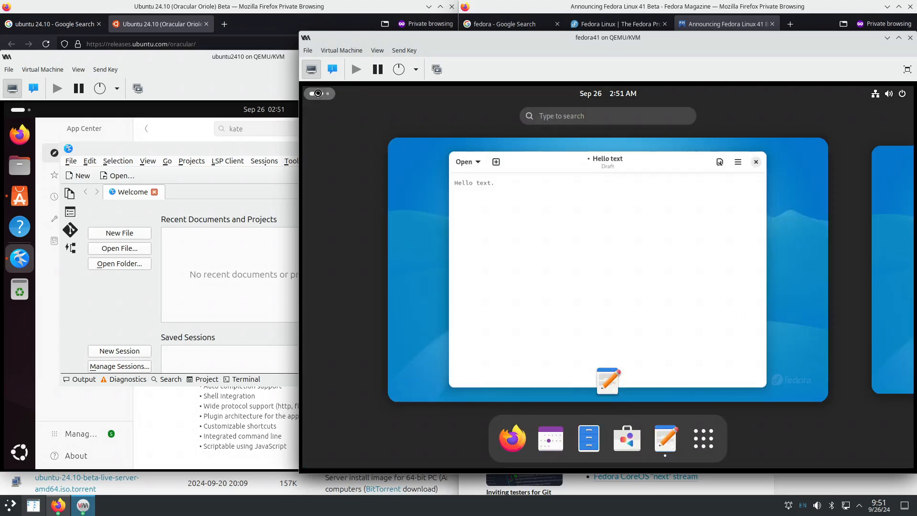
left_click(703, 438)
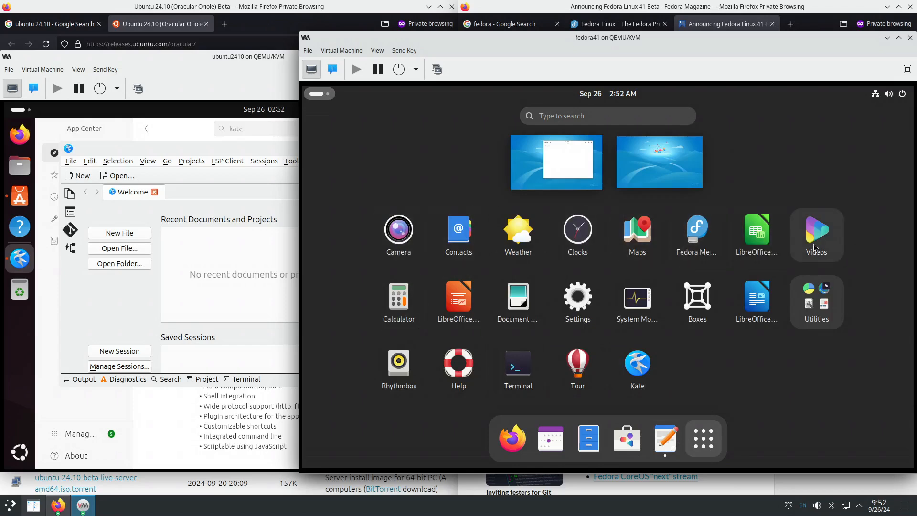
left_click(643, 370)
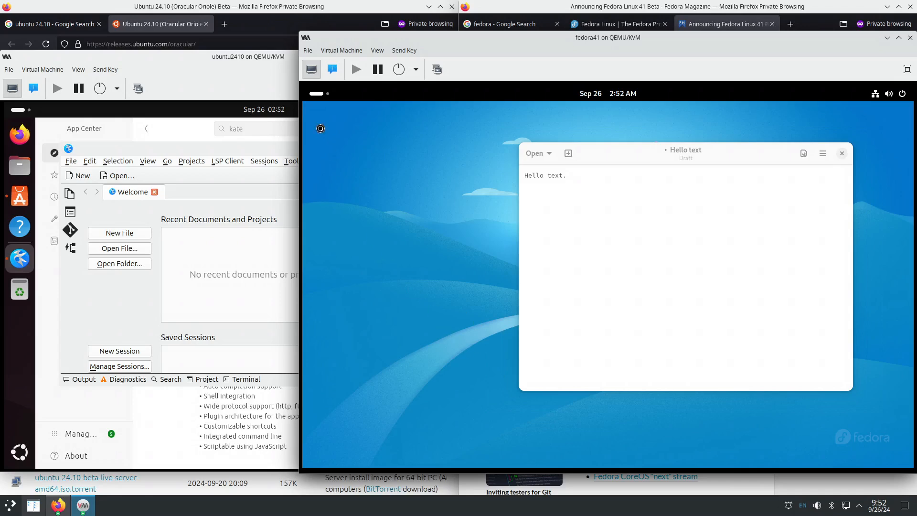
left_click(325, 93)
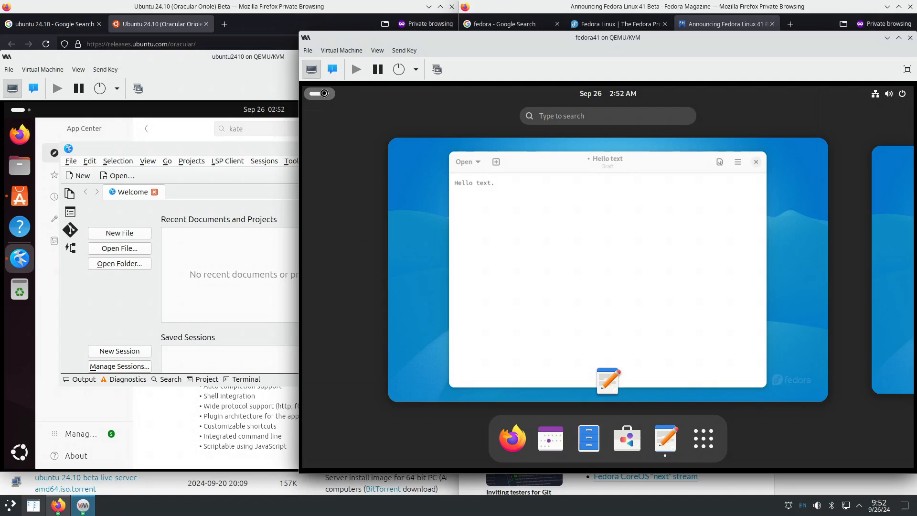
left_click(704, 438)
- Run kate in a Fedora terminal, hitting a libKF6IconThemes.so.6 symbol lookup error, then raise Ubuntu
left_click(526, 365)
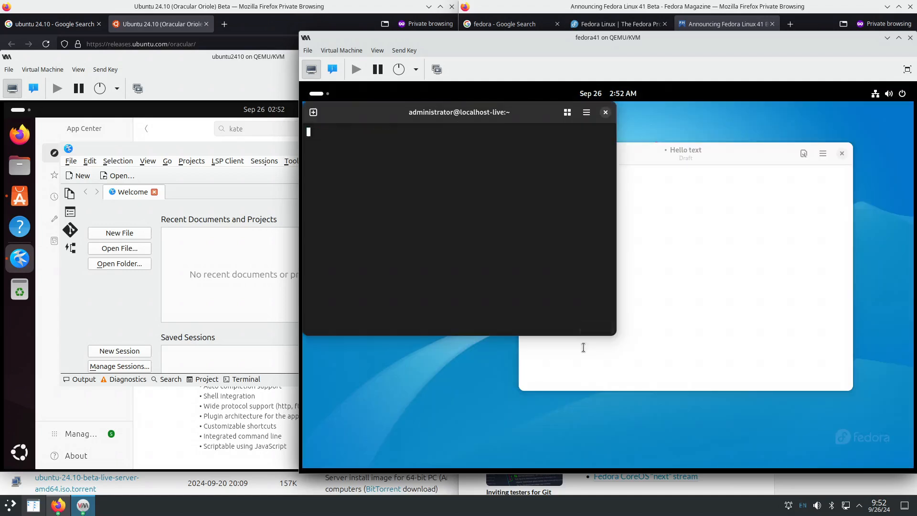
type("te")
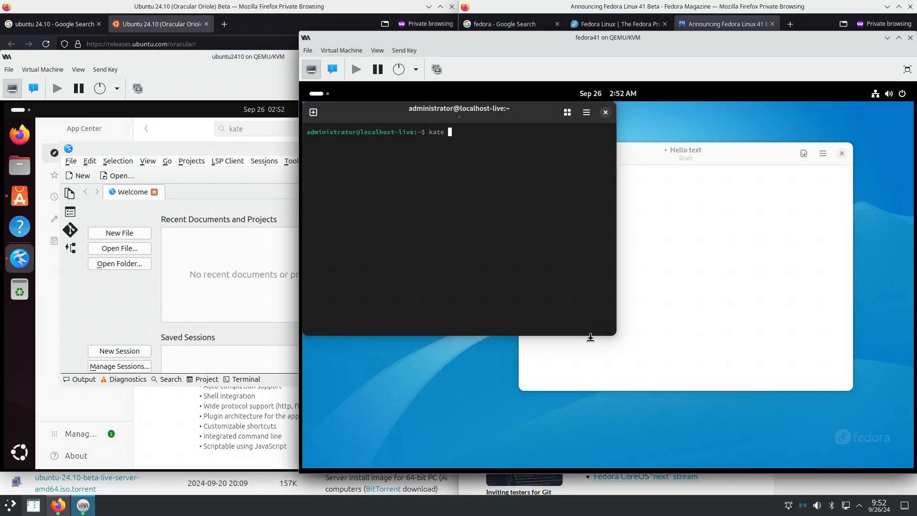
key("Return")
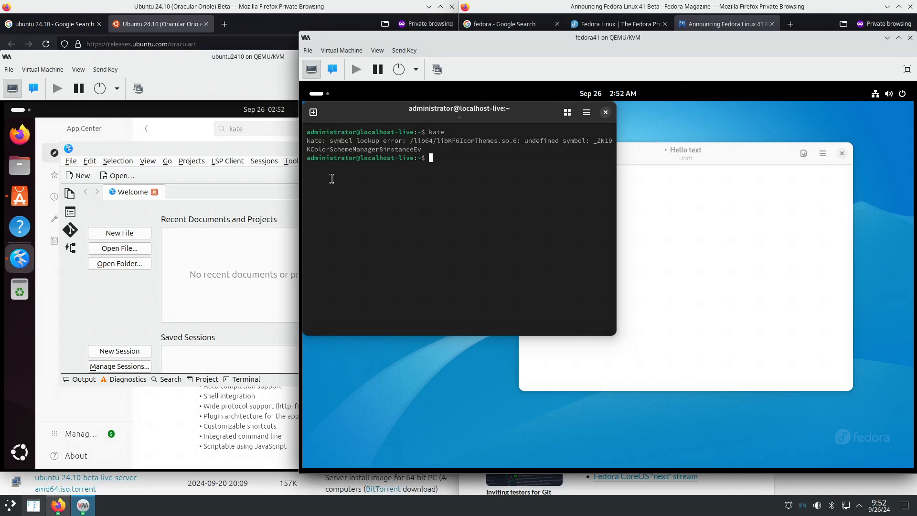
left_click(193, 159)
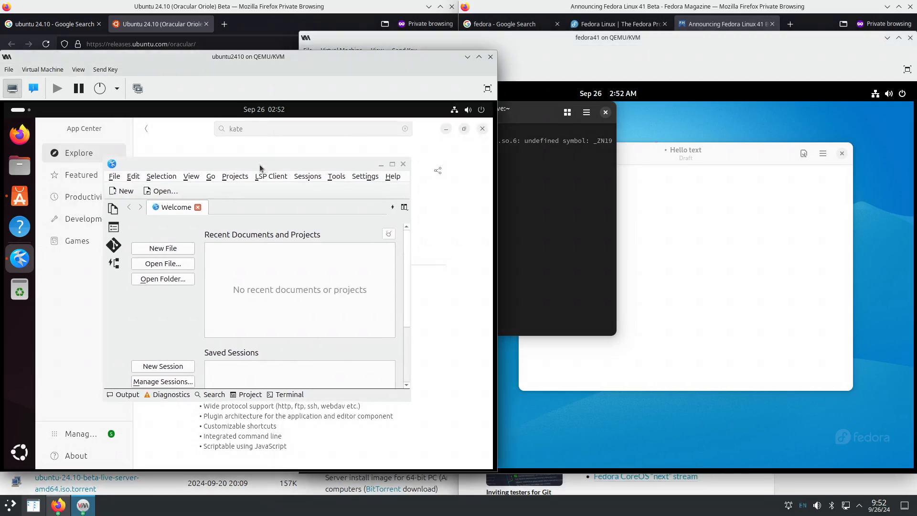
- Move and enlarge Kate, shrink App Center and move it aside, leaving Kate in front
left_click_drag(260, 168, 257, 166)
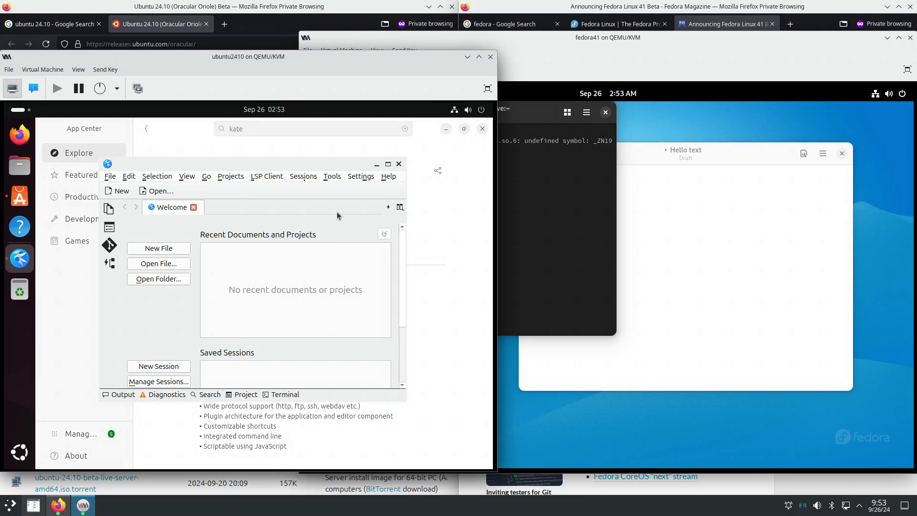
mouse_move(322, 168)
left_mouse_down()
mouse_move(301, 170)
mouse_move(317, 170)
left_mouse_up()
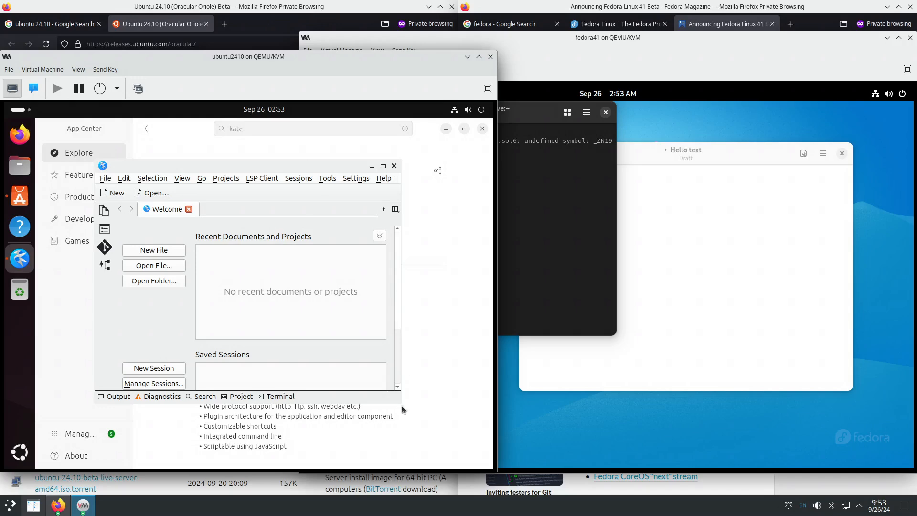
left_click_drag(402, 404, 427, 422)
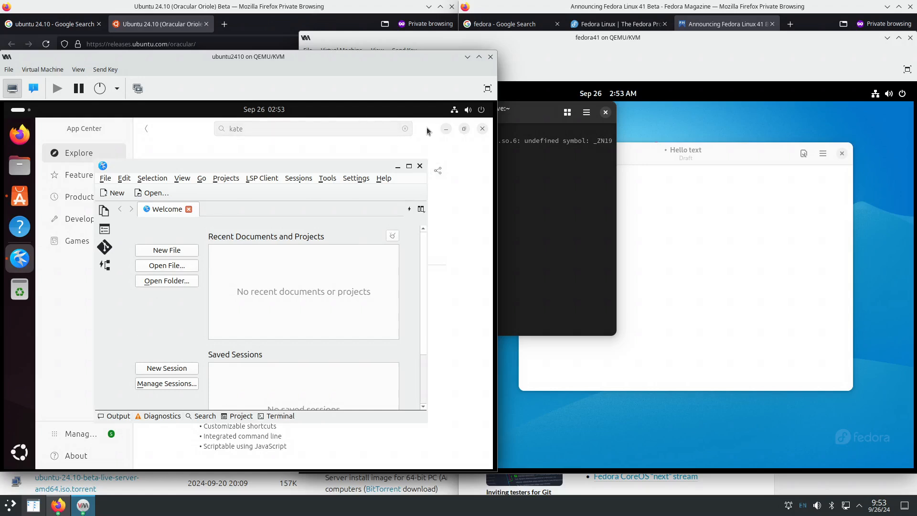
left_click(419, 166)
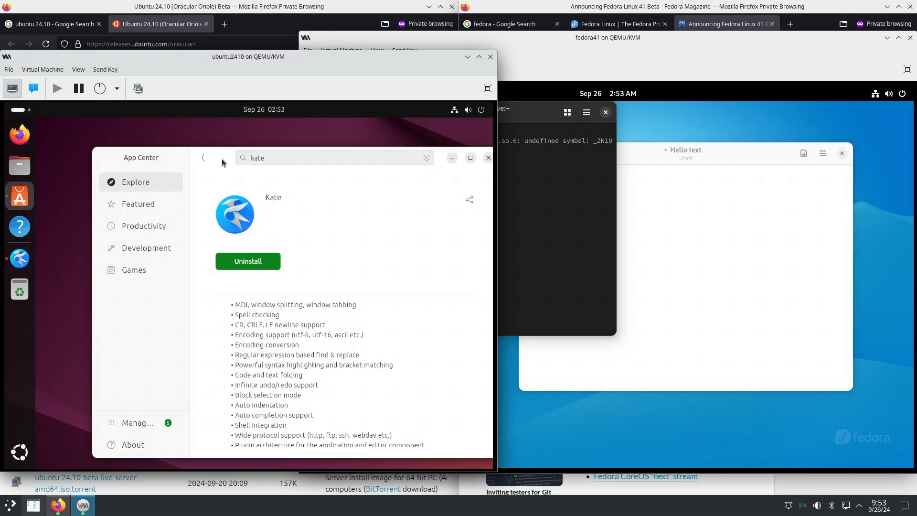
left_click_drag(223, 159, 300, 139)
left_click_drag(155, 159, 112, 202)
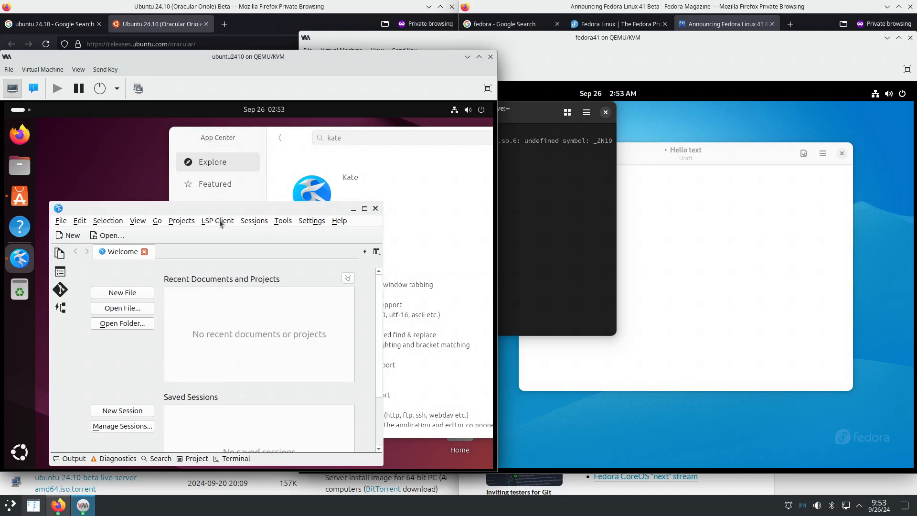
left_click(298, 133)
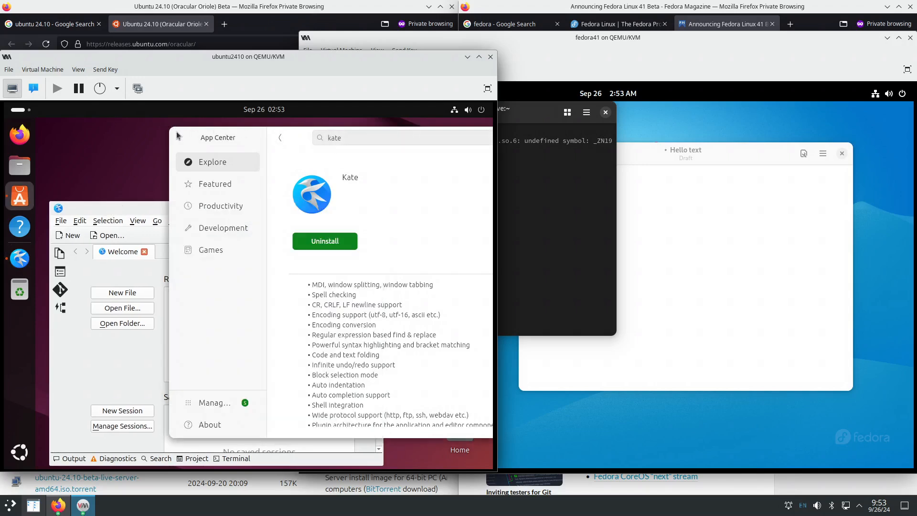
left_click(101, 210)
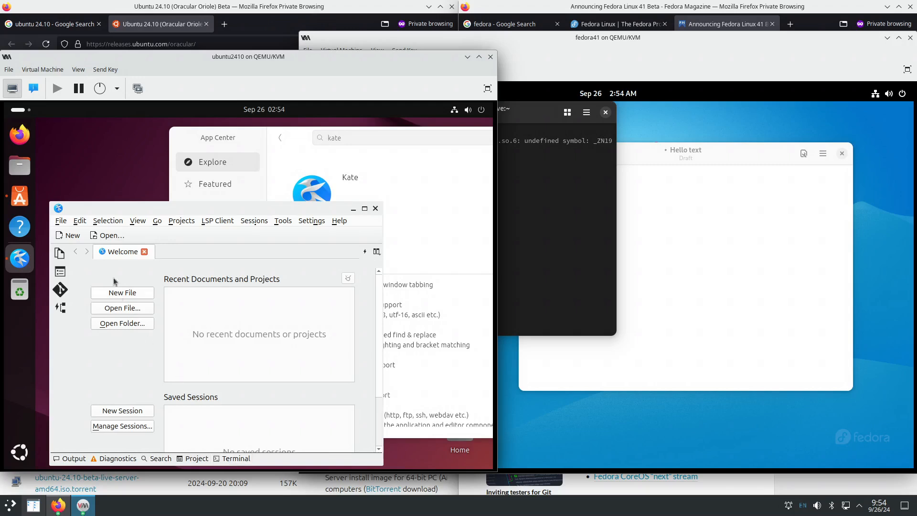
- Browse Kate's File, Edit, View, Go and Settings menus in the Ubuntu guest
left_click(59, 221)
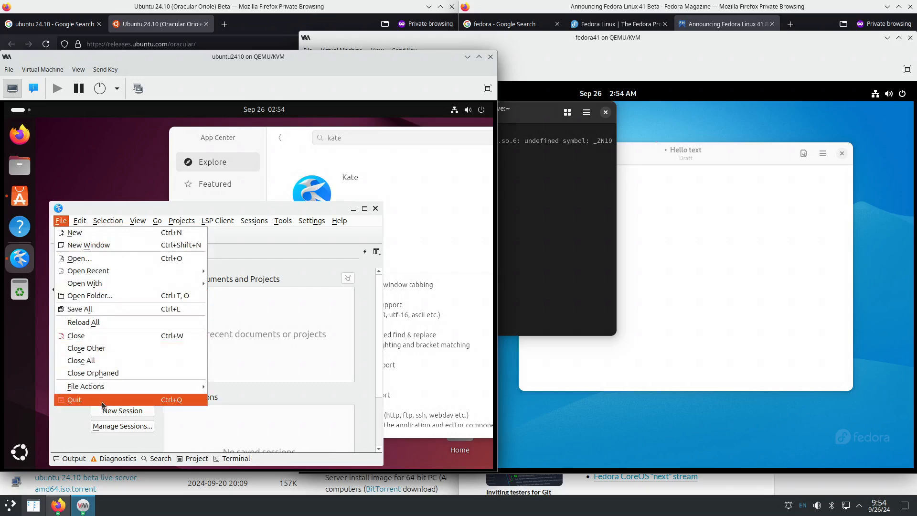
mouse_move(79, 223)
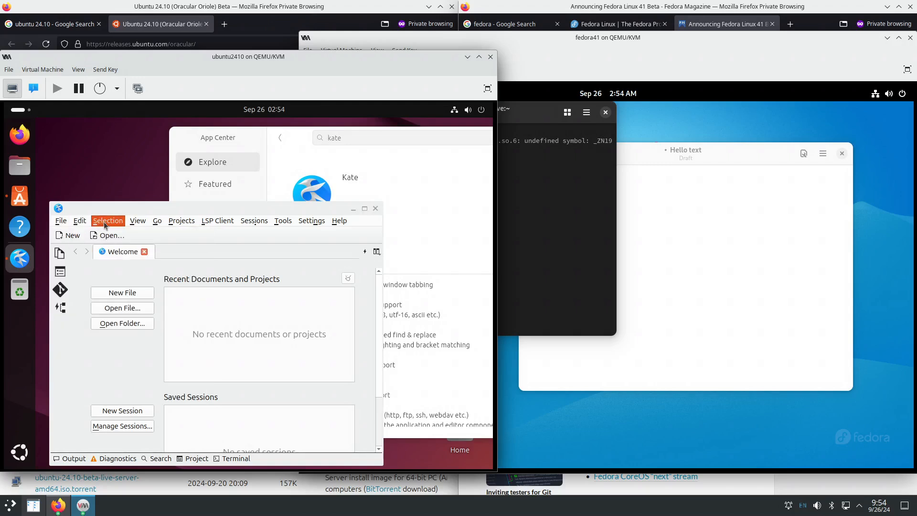
mouse_move(92, 248)
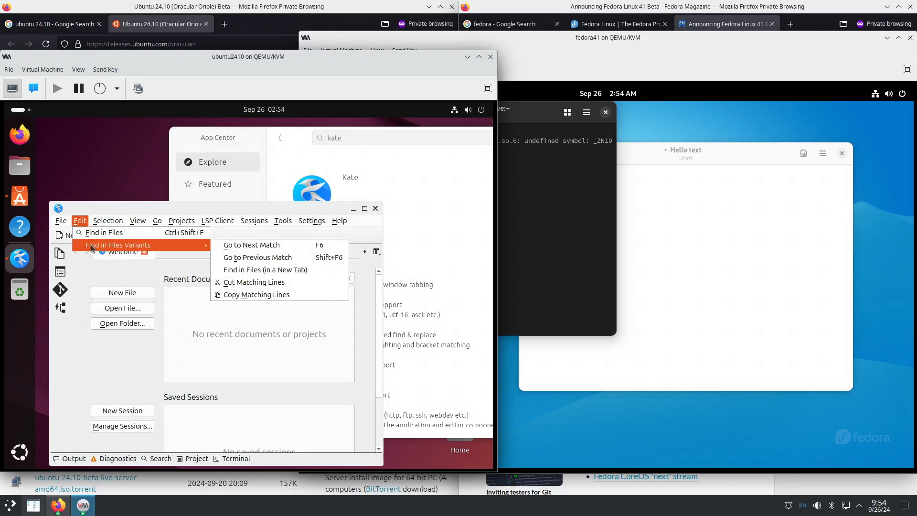
left_click(80, 220)
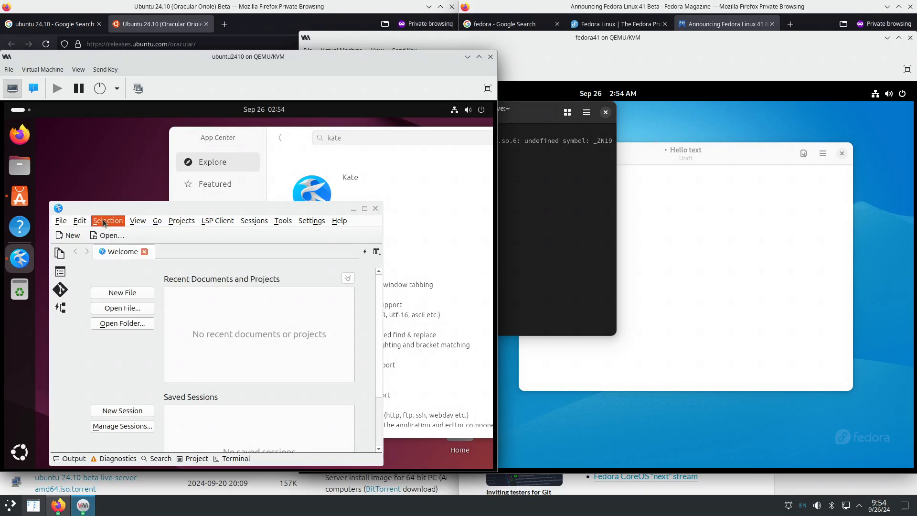
left_click(138, 220)
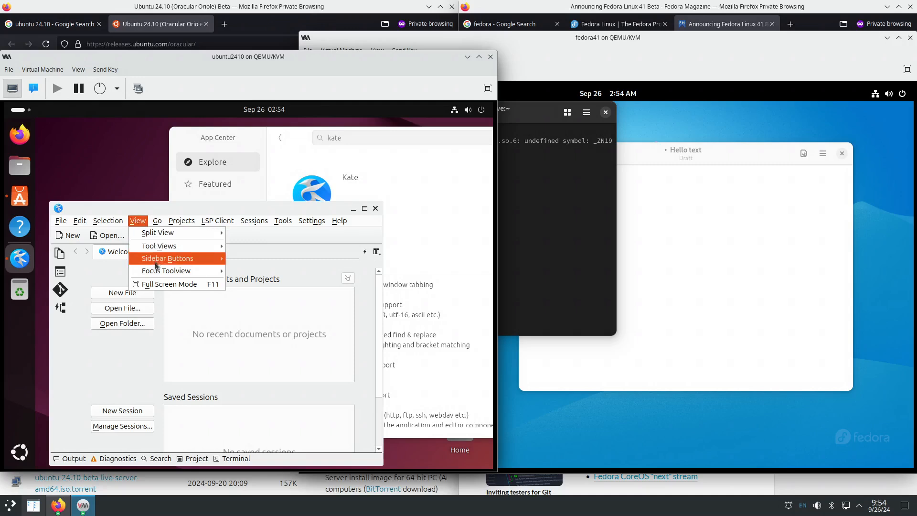
mouse_move(164, 258)
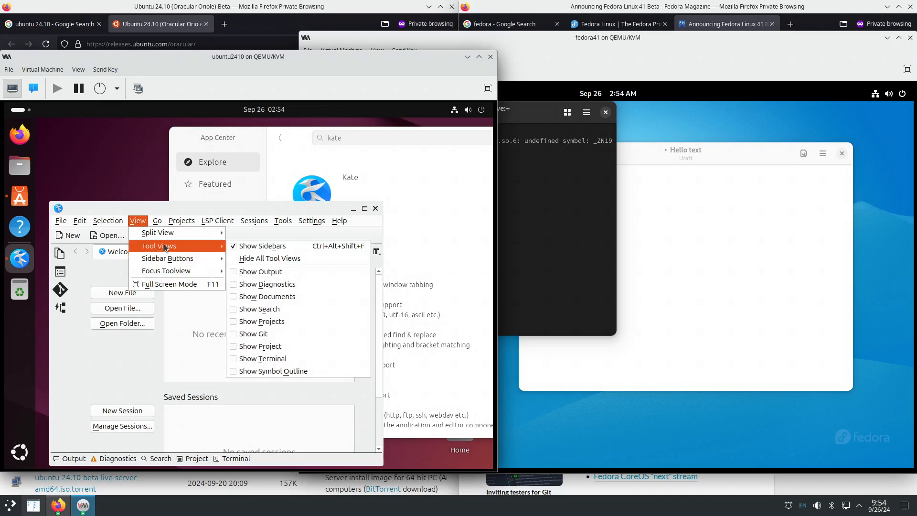
left_click(157, 221)
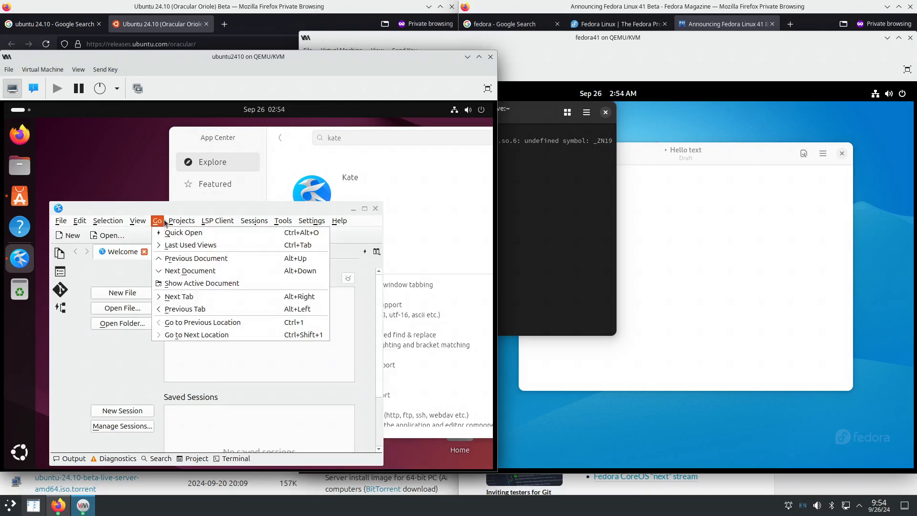
mouse_move(295, 222)
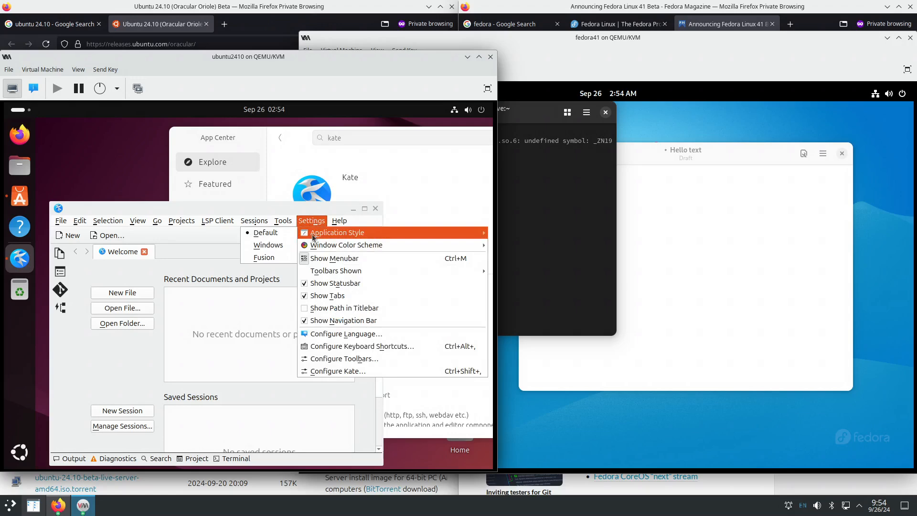
left_click(190, 245)
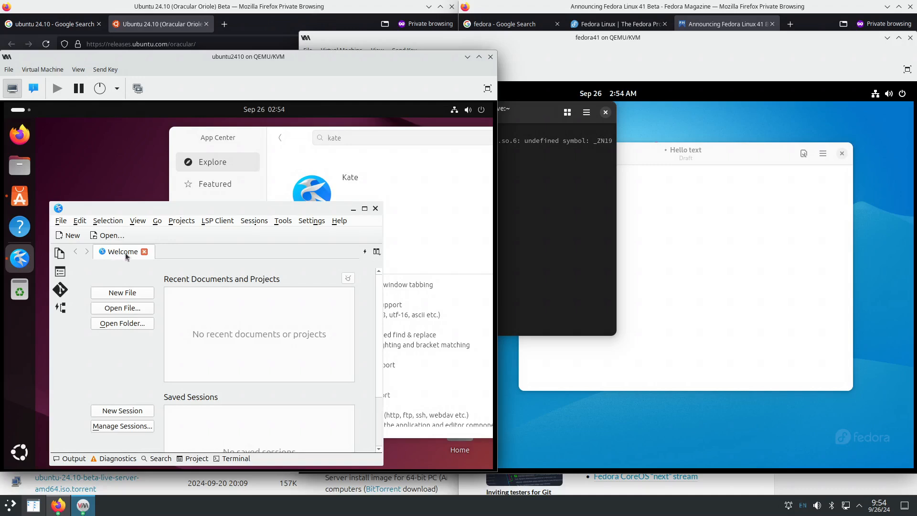
- Choose Settings > Configure Kate to show its Appearance settings
scroll(380, 353, "down", 5)
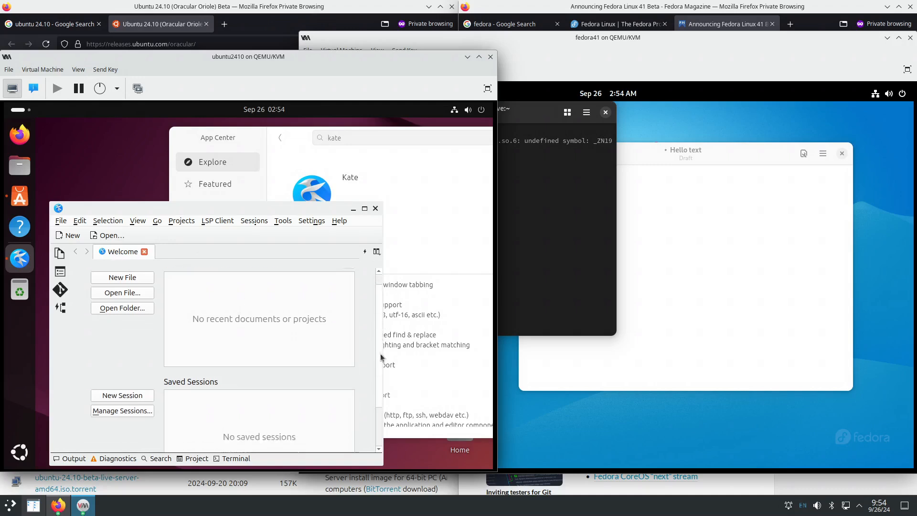
scroll(379, 409, "up", 5)
scroll(374, 351, "down", 5)
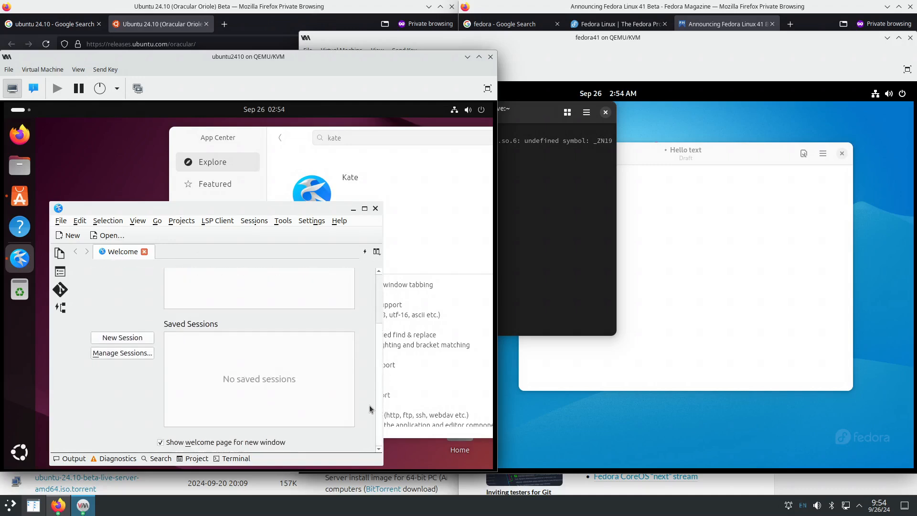
left_click(312, 222)
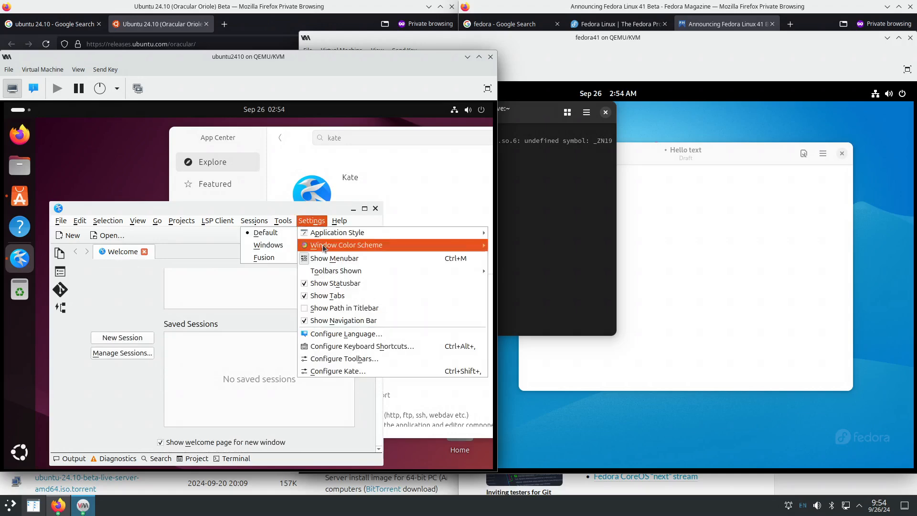
left_click(331, 374)
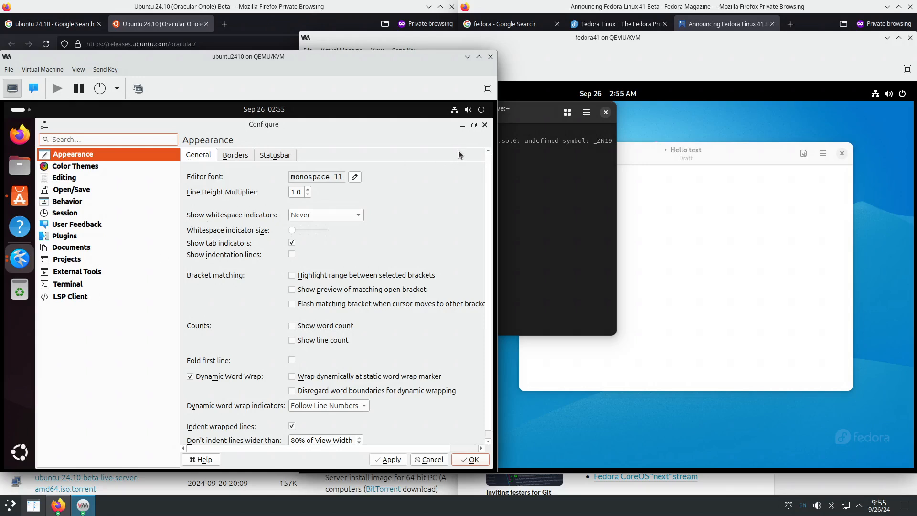
- Close Kate's Configure dialog to return to the Welcome page
left_click(485, 125)
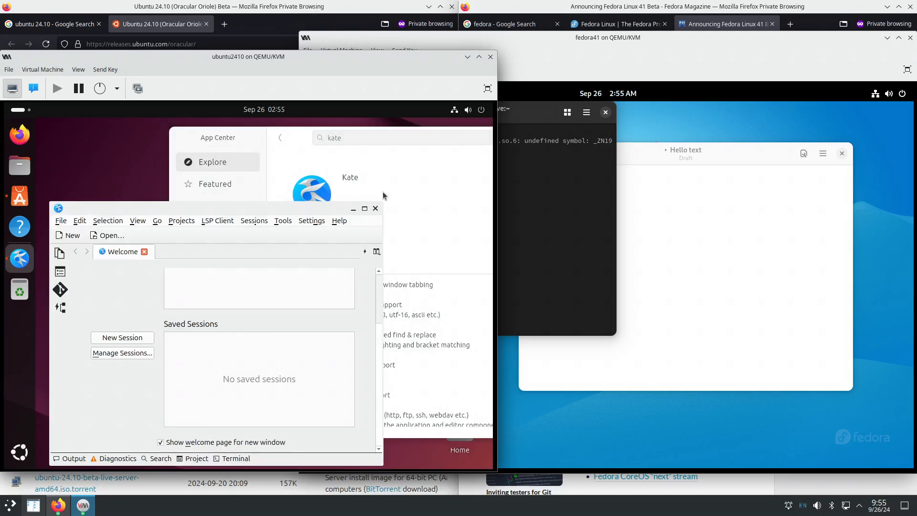
- Launch Terminal from an Activities search for 'term' and run apt update in a sudo su root shell
left_click(20, 113)
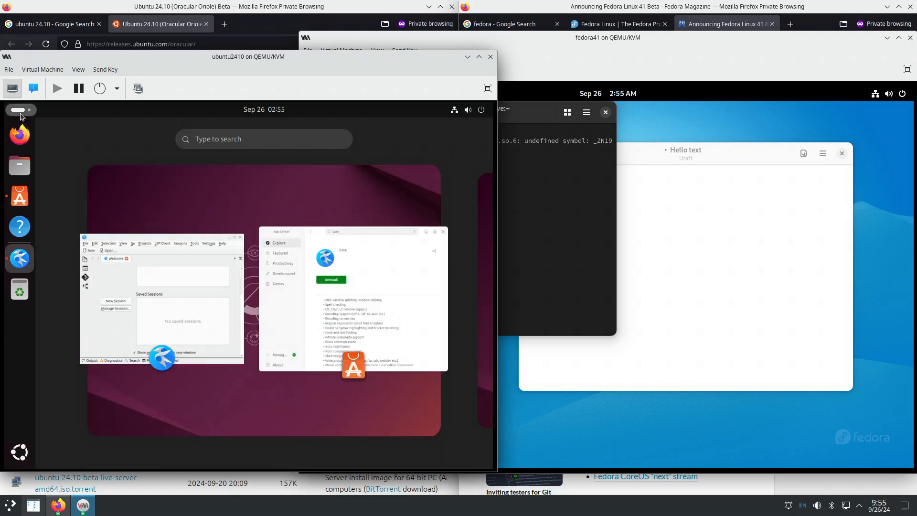
type("term")
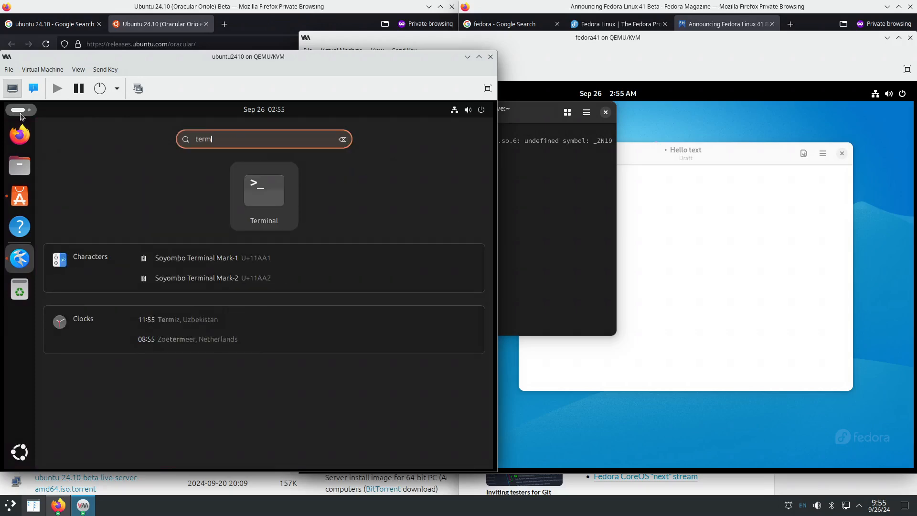
key("Return")
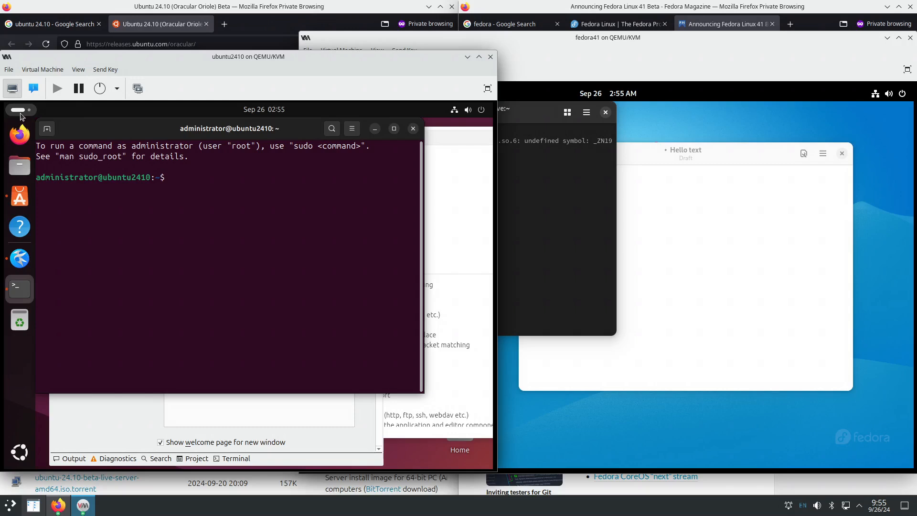
type("sudo su")
key("Return")
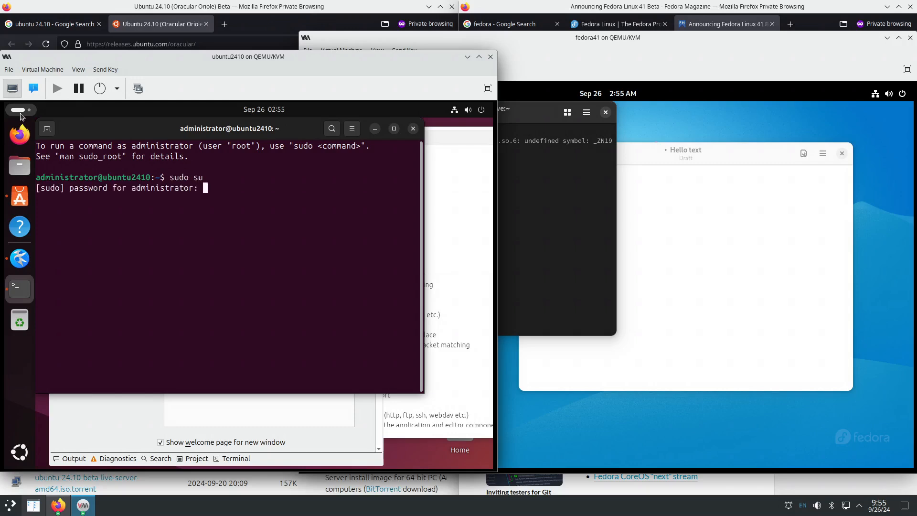
key("Return")
type("a")
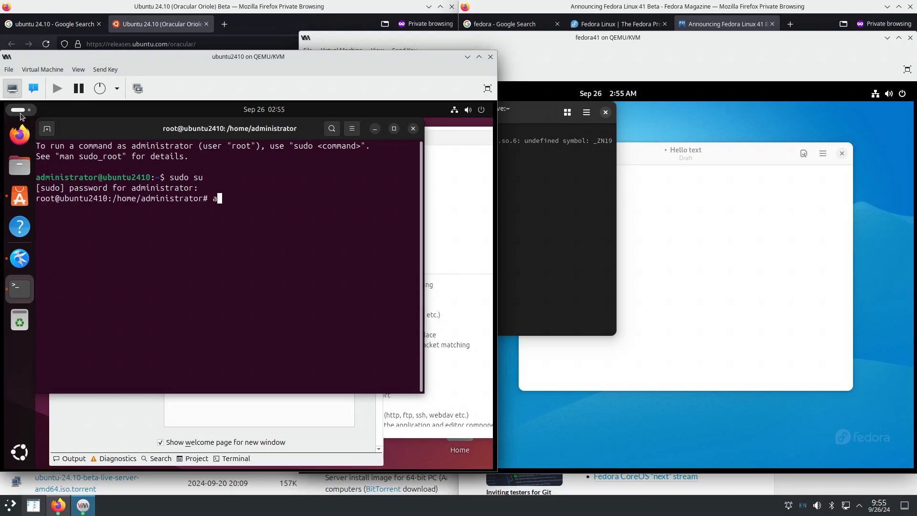
type("pt update")
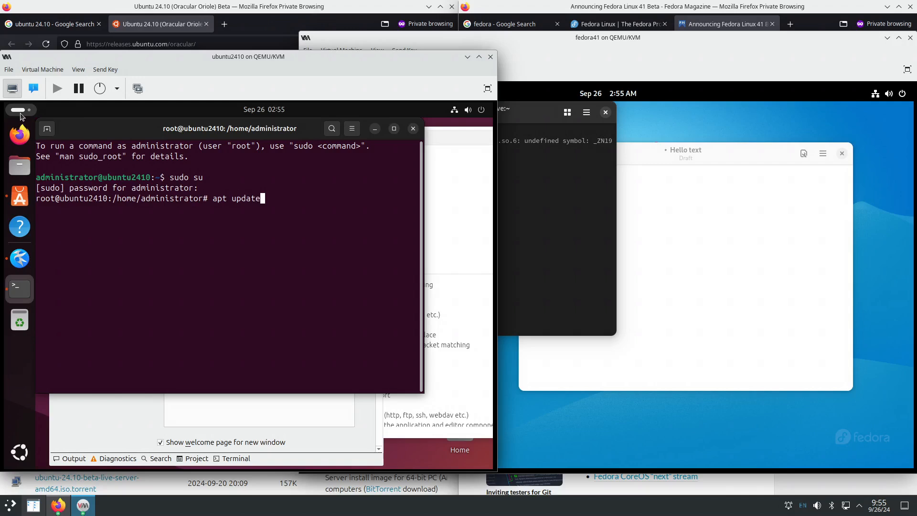
key("Return")
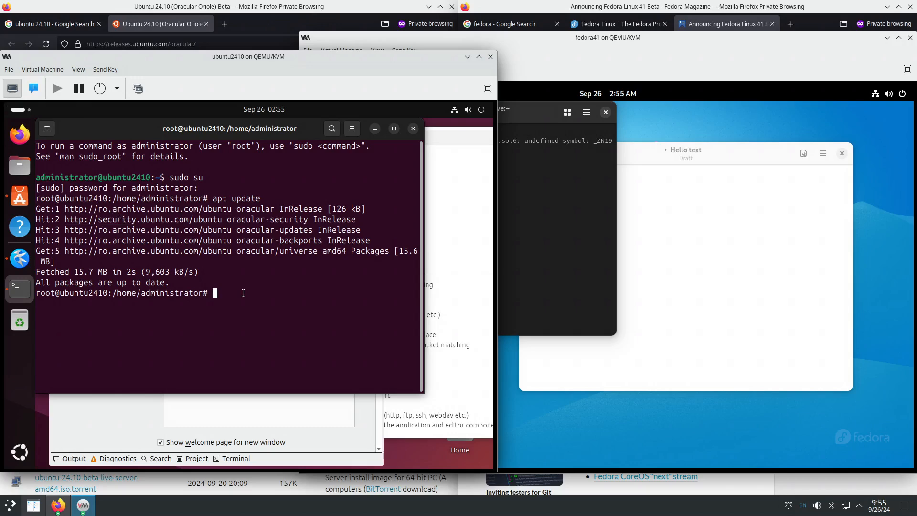
- Run software-properties-gtk as root, abort the hanging command with Ctrl+C, and open a new terminal tab
type("sof")
key("Tab")
key("Tab")
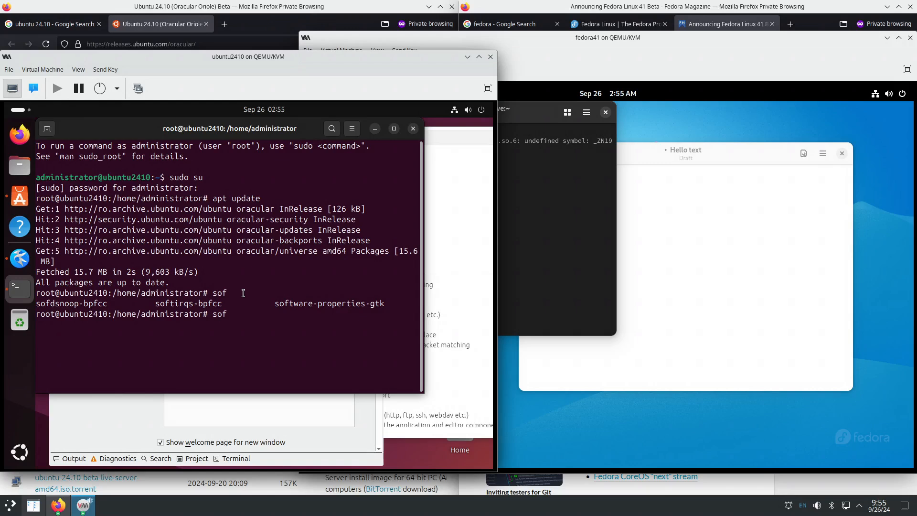
type("t")
key("Tab")
key("Return")
key("ctrl+c")
key("ctrl+c")
key("ctrl+c")
left_click(47, 129)
- Launch software-properties-gtk as the regular user using tab completion
type("soft")
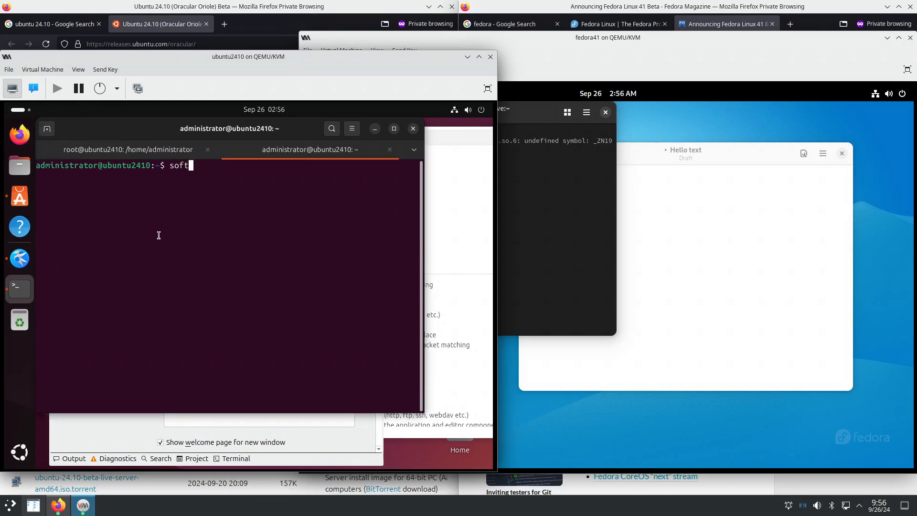
type("war")
key("Tab")
key("BackSpace")
key("BackSpace")
key("BackSpace")
key("BackSpace")
key("BackSpace")
key("BackSpace")
key("BackSpace")
key("BackSpace")
key("BackSpace")
key("BackSpace")
key("BackSpace")
key("BackSpace")
key("BackSpace")
key("BackSpace")
key("BackSpace")
key("BackSpace")
key("BackSpace")
key("BackSpace")
key("BackSpace")
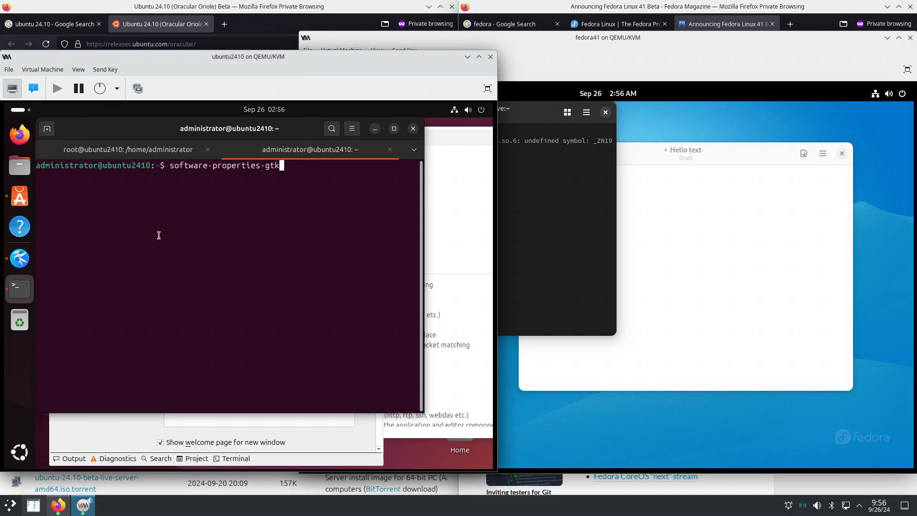
key("Tab")
key("Tab")
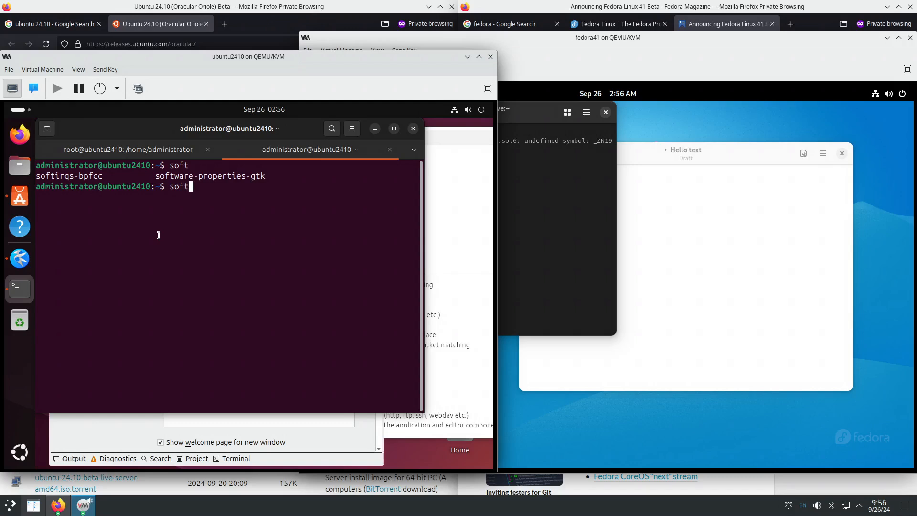
type("w")
key("Tab")
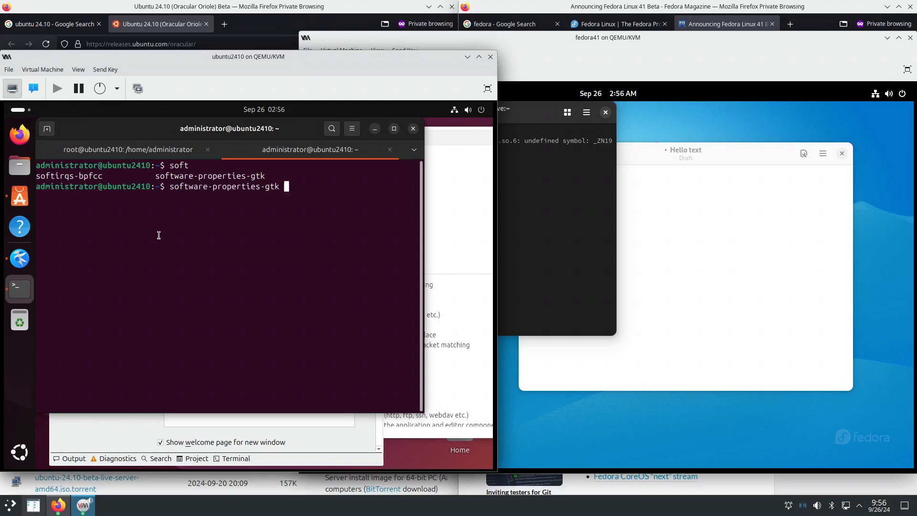
key("Return")
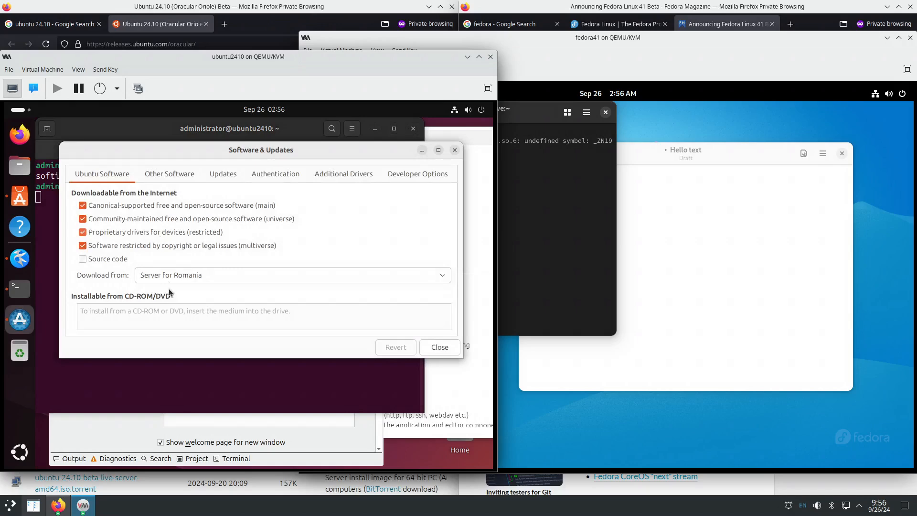
- Change Download from to Main server and authenticate with the user password
left_click(180, 273)
left_click(194, 248)
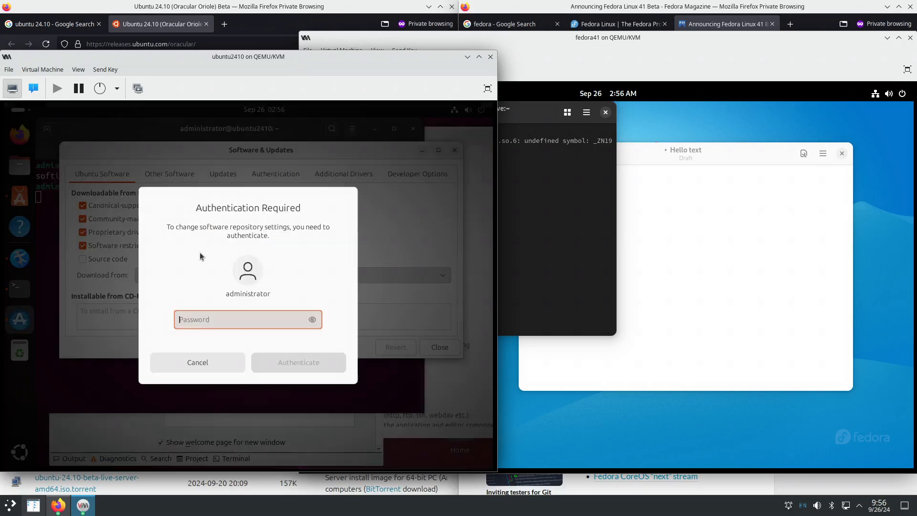
type("****")
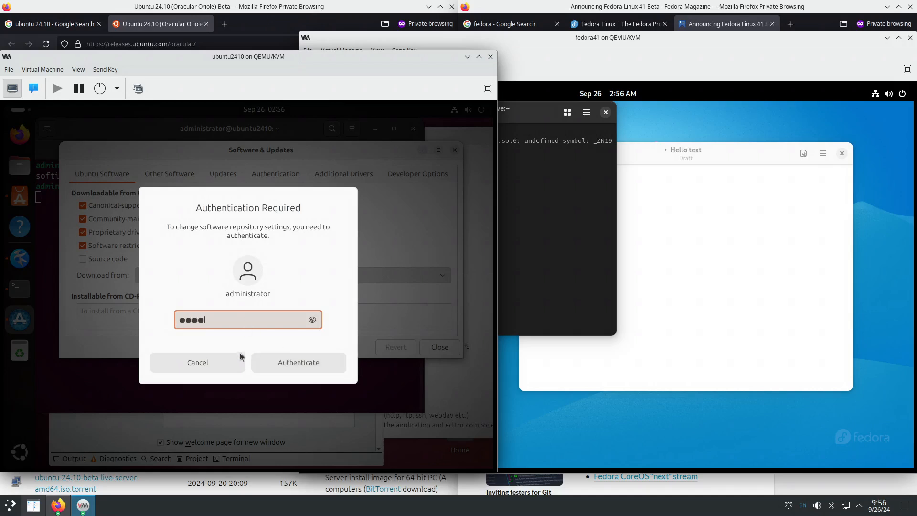
left_click(286, 367)
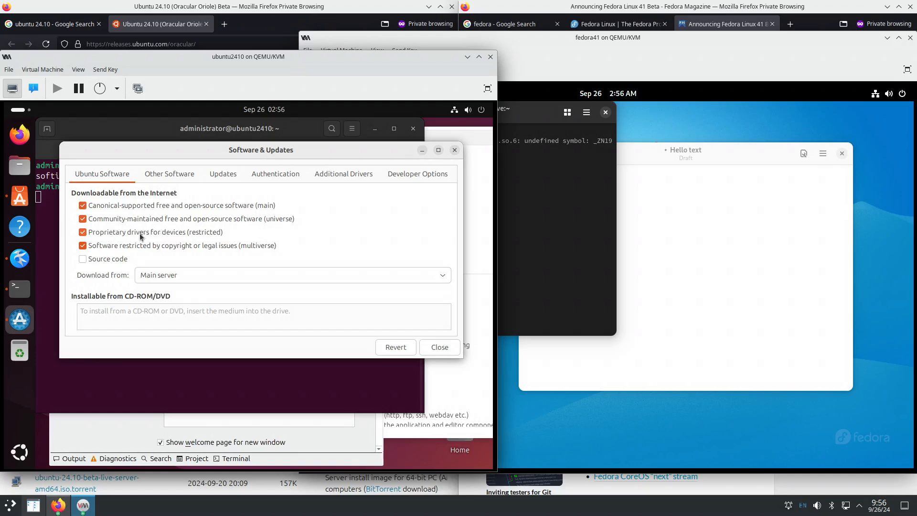
- In the Updates tab, set automatic update checks to Never and security updates to Display immediately
left_click(170, 179)
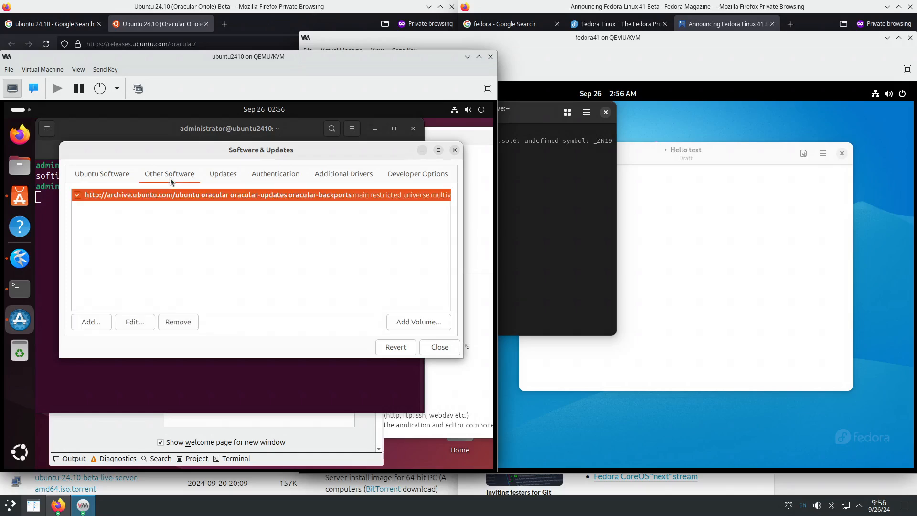
left_click(220, 174)
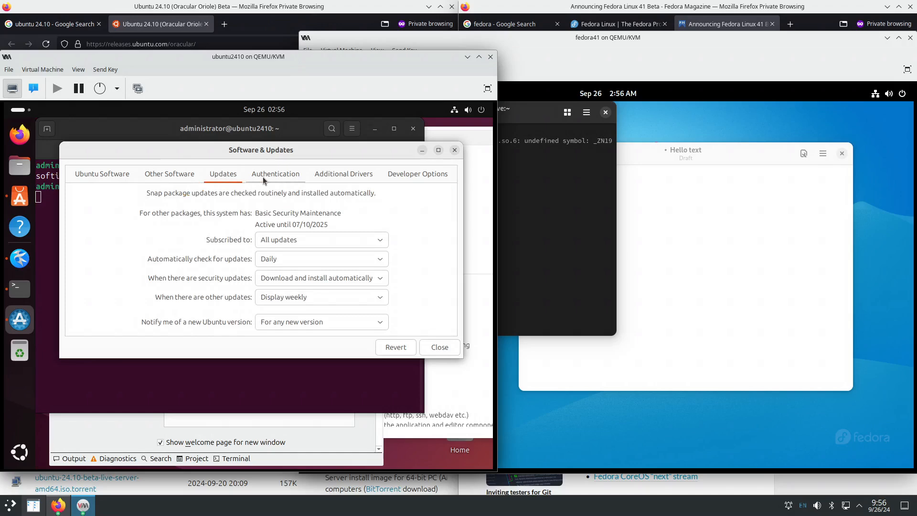
left_click(274, 278)
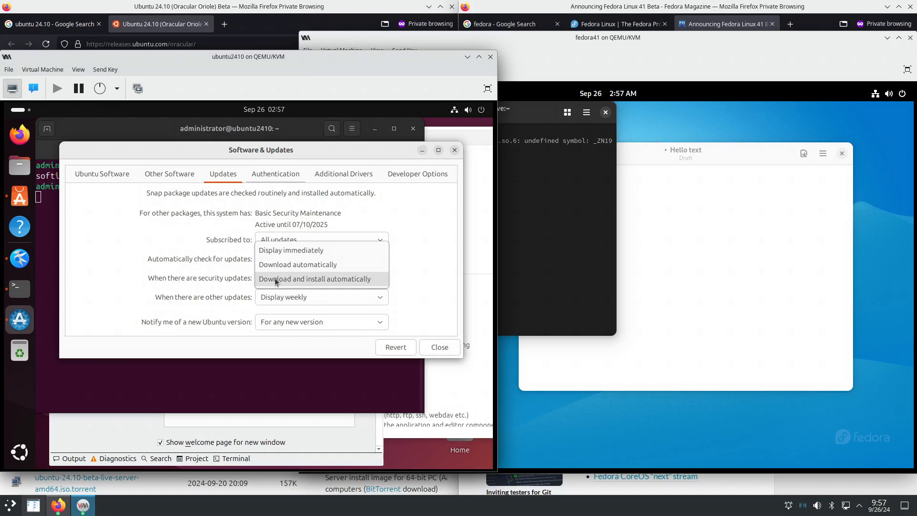
left_click(207, 284)
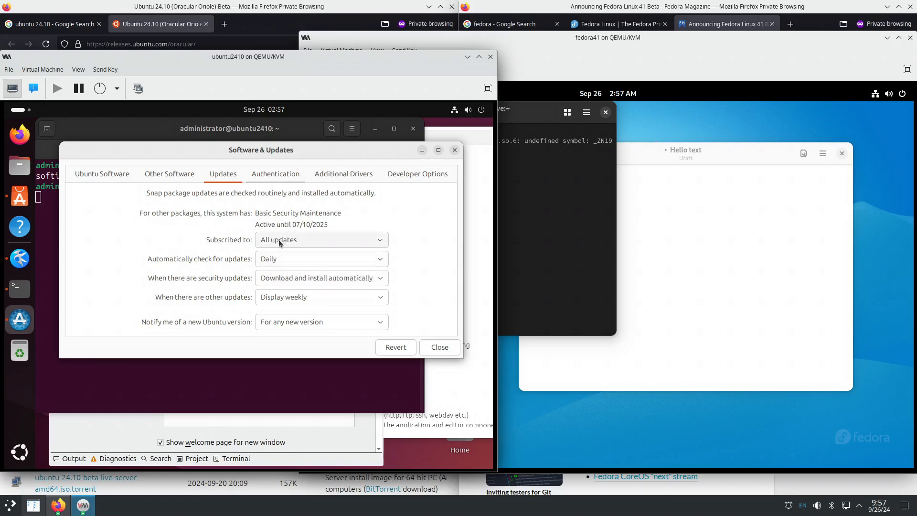
left_click(279, 240)
left_click(279, 240)
left_click(276, 260)
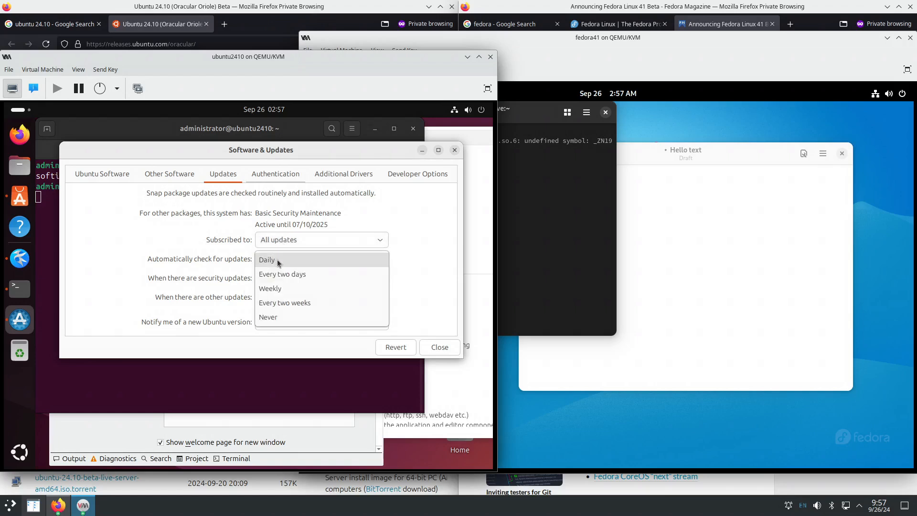
left_click(281, 318)
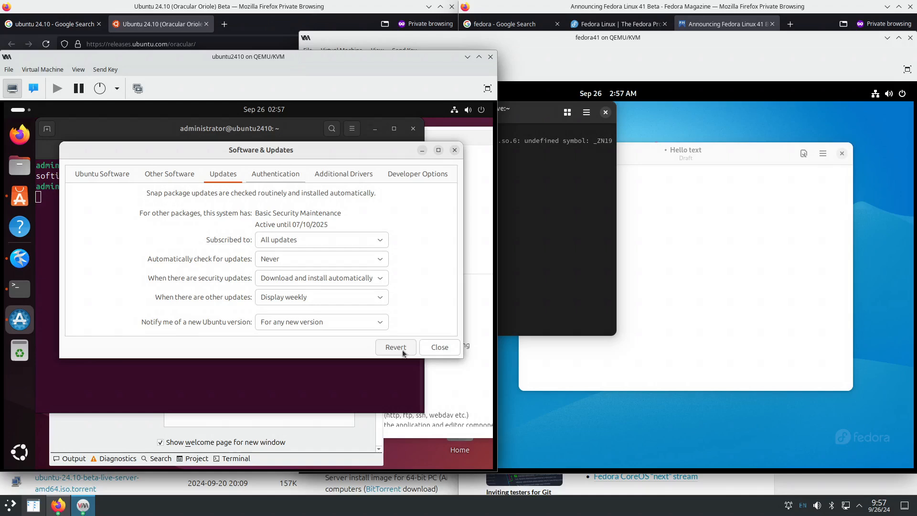
left_click(310, 278)
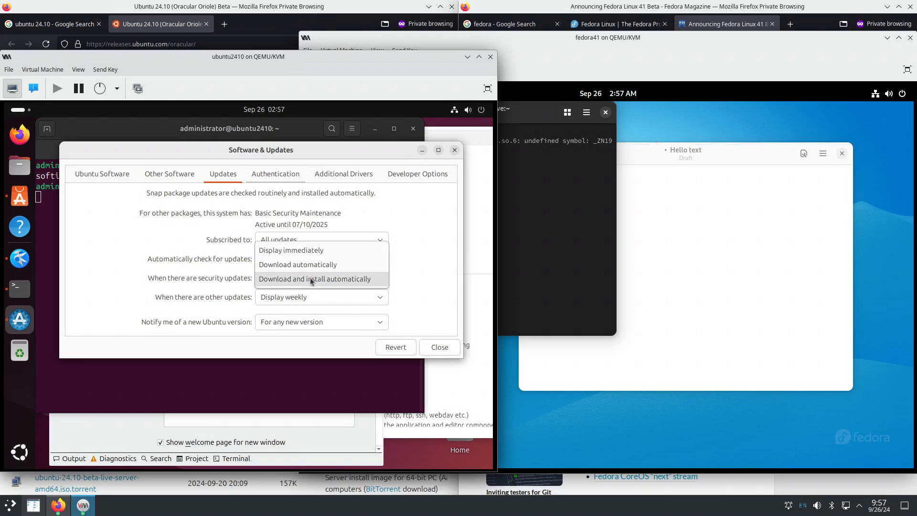
left_click(311, 251)
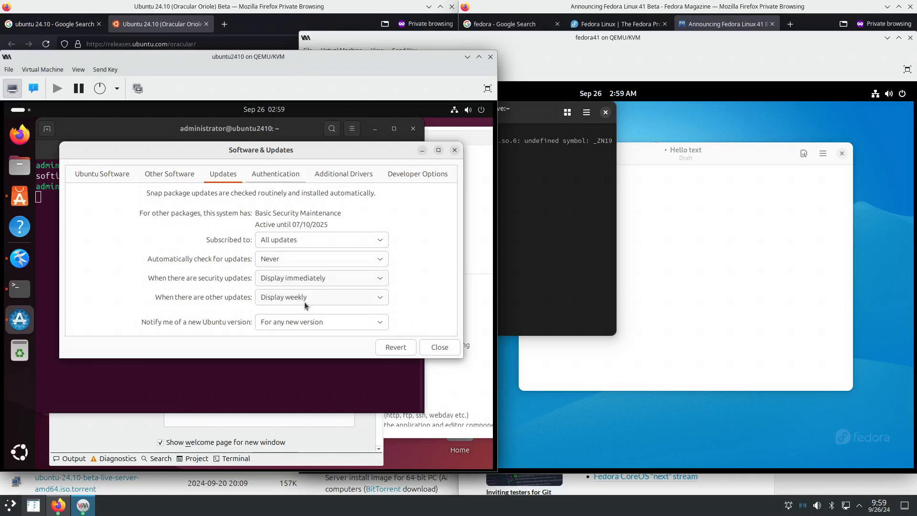
- Look over the Authentication, Additional Drivers and Developer Options tabs, then close and reload
left_click(269, 177)
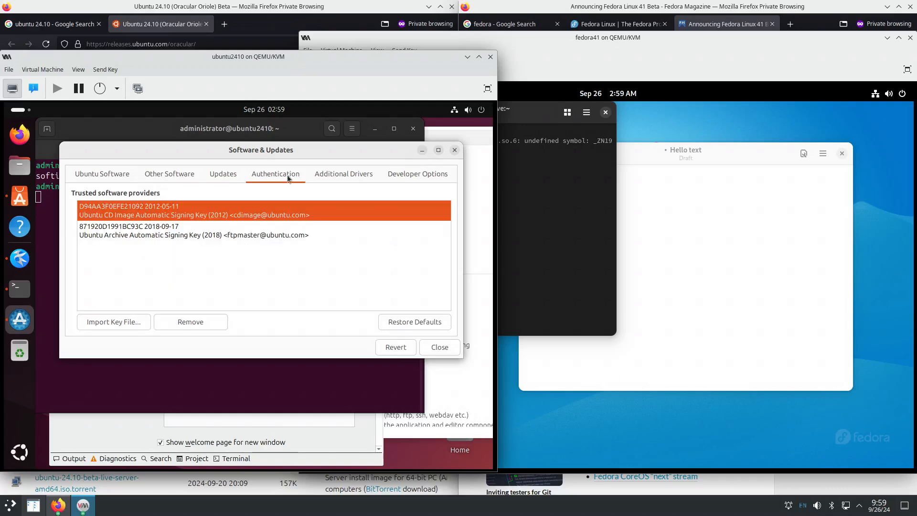
left_click(332, 174)
left_click(410, 176)
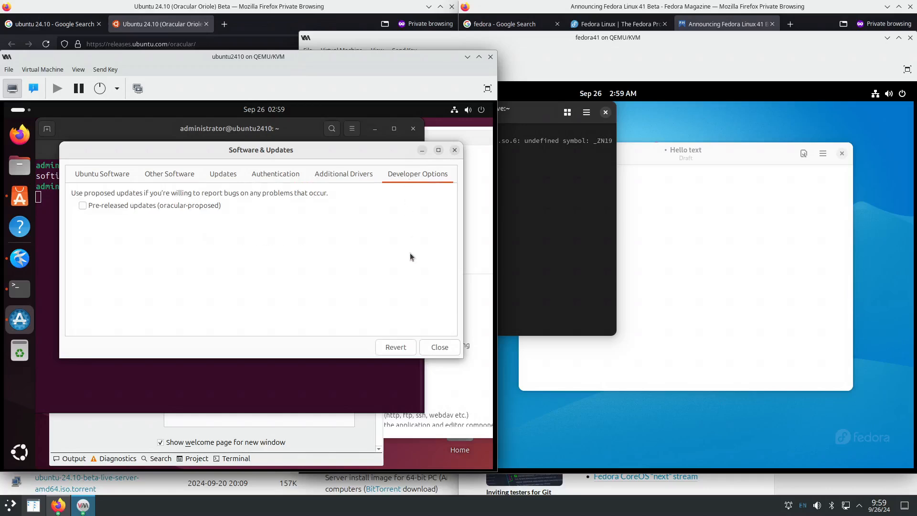
left_click(440, 346)
left_click(343, 291)
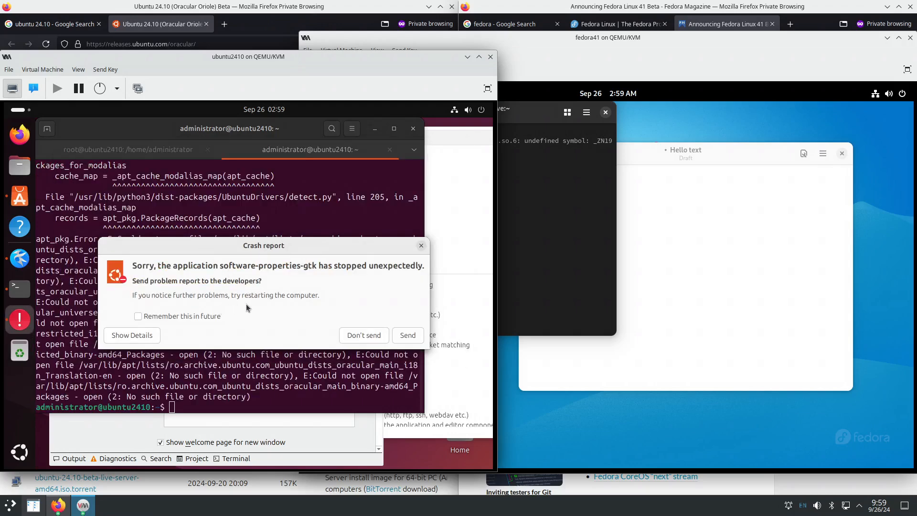
- Dismiss the software-properties-gtk crash report and check the terminal output
left_click(421, 246)
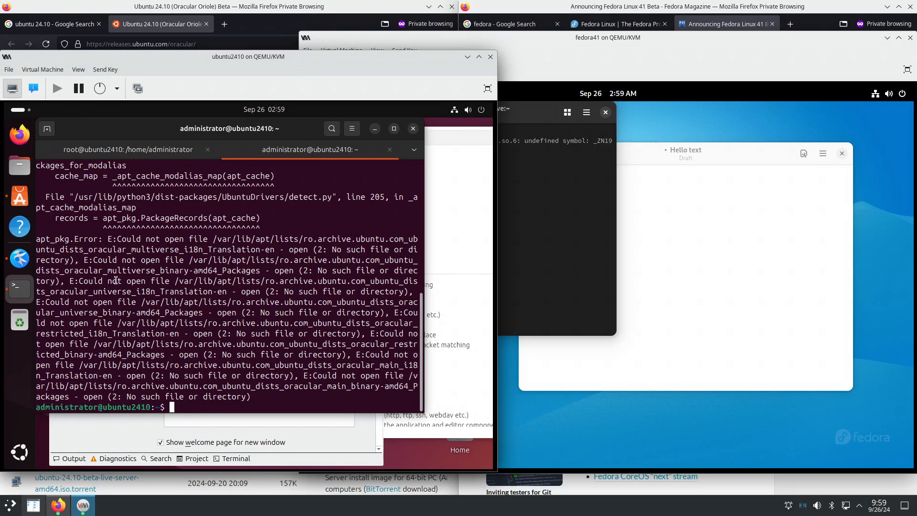
scroll(227, 345, "up", 3)
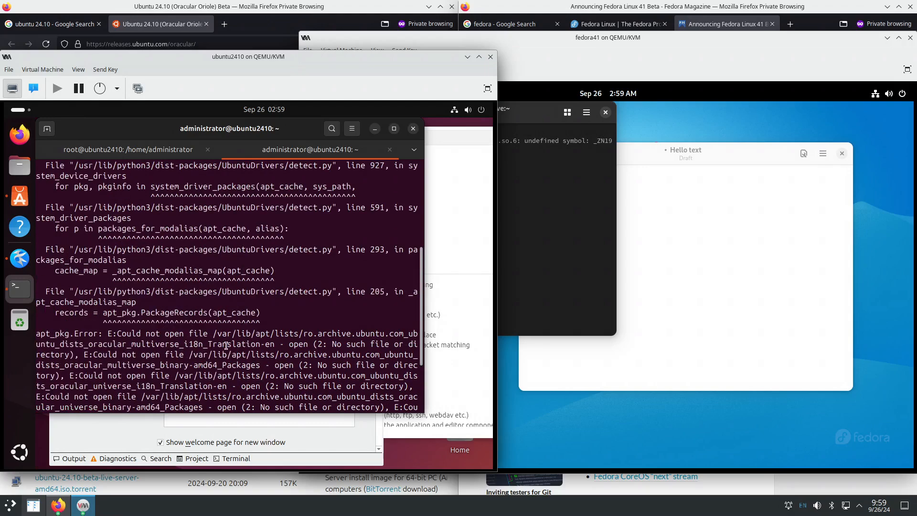
scroll(227, 345, "up", 5)
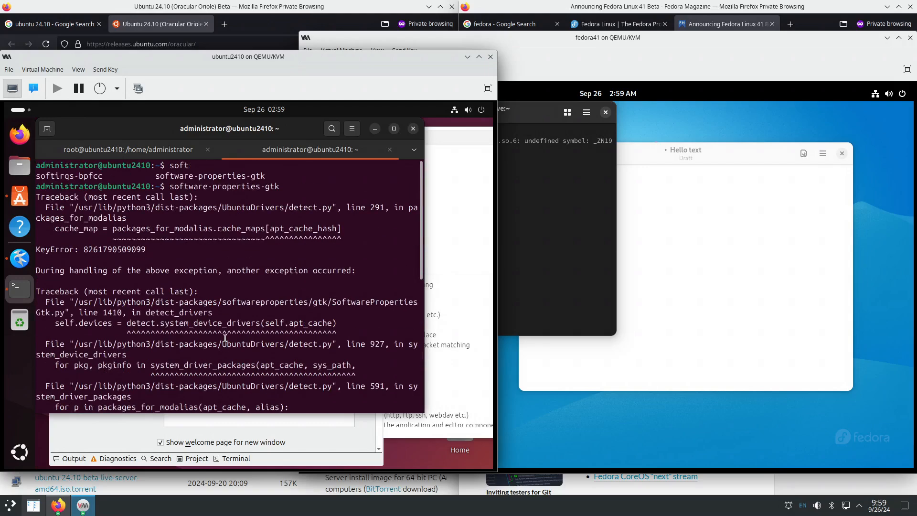
scroll(226, 346, "down", 8)
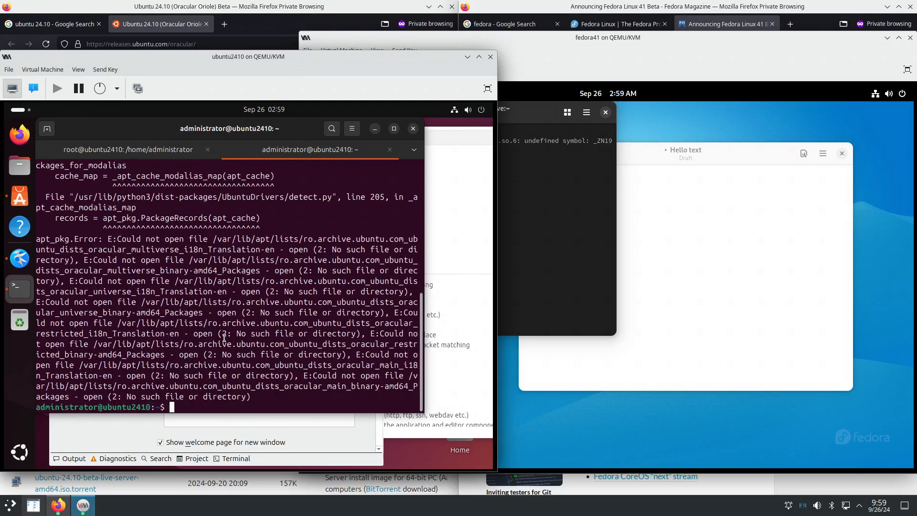
- Rerun software-properties-gtk from history, close Software & Updates, and return to the root terminal tab
key("Up")
key("Return")
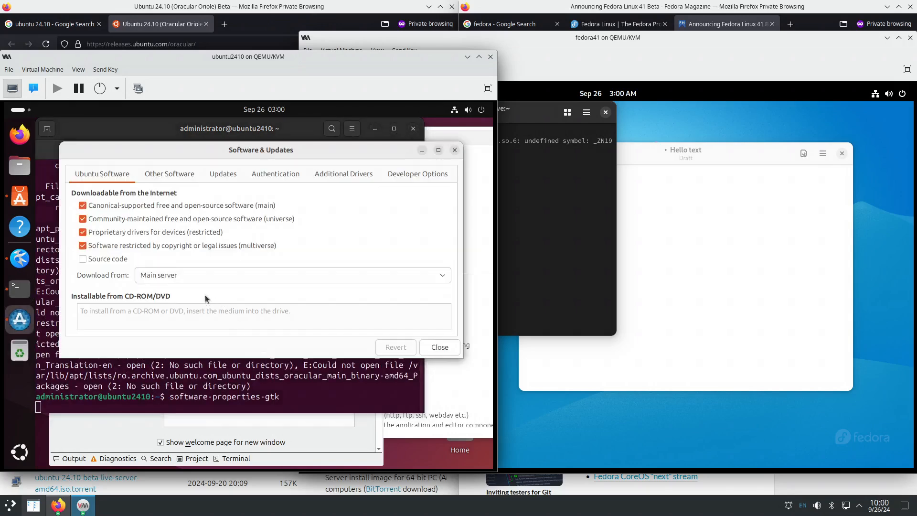
left_click(438, 348)
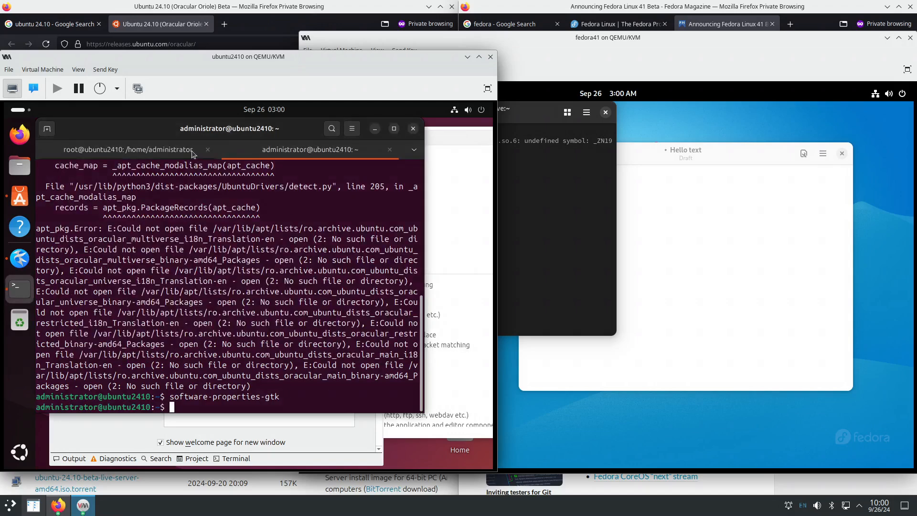
left_click(165, 150)
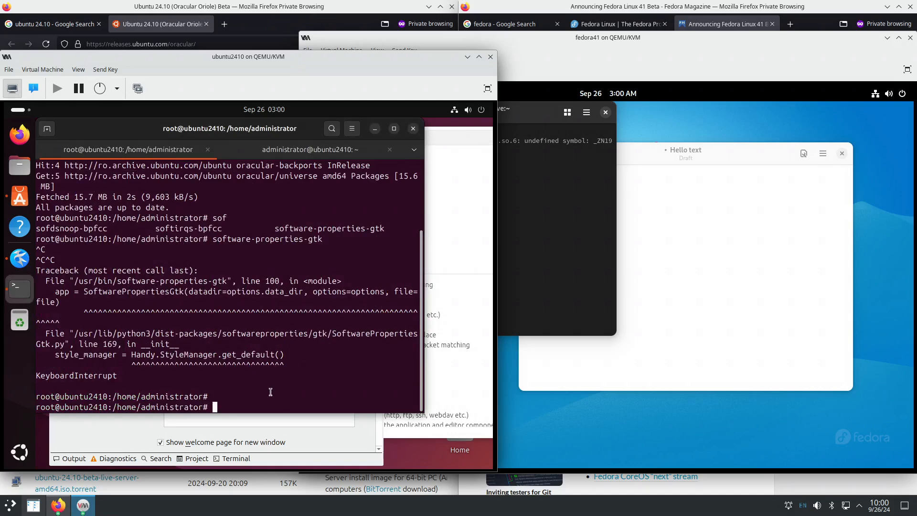
- Run 'apt update && apt upgrade && apt autoremove' and confirm removing the six 6.11.0-7 kernel packages
type("apt update && apt upgrade && apt ")
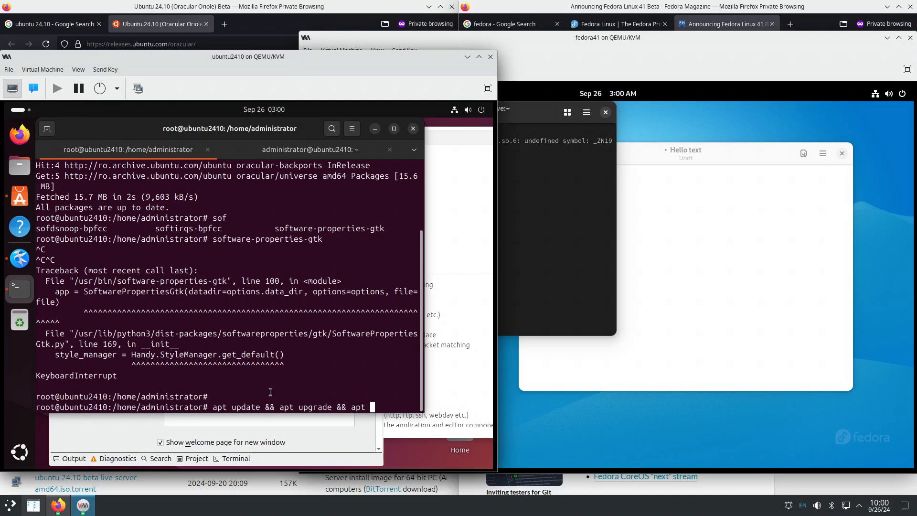
type("autoremove")
key("Return")
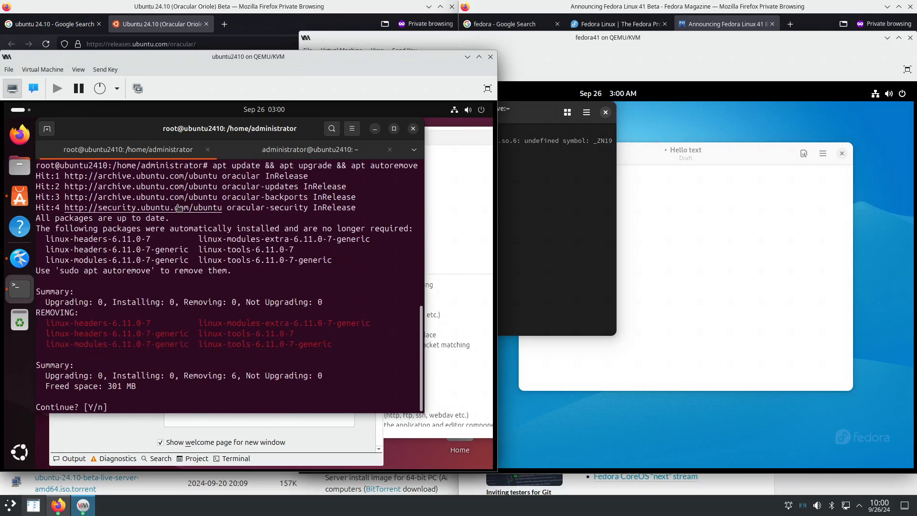
scroll(178, 208, "up", 1)
key("Return")
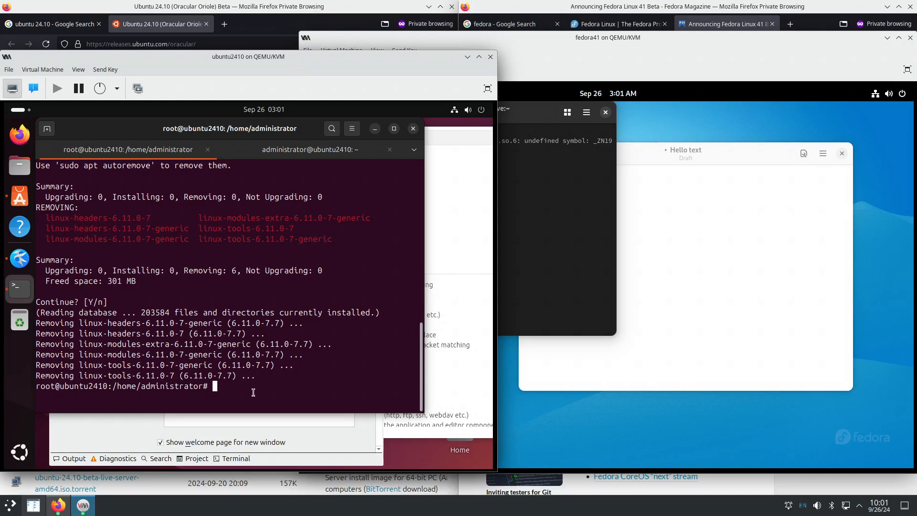
- Search packages with 'apt search breeze', then rerun it piped through '| grep breeze'
type("apt search breeze")
key("Return")
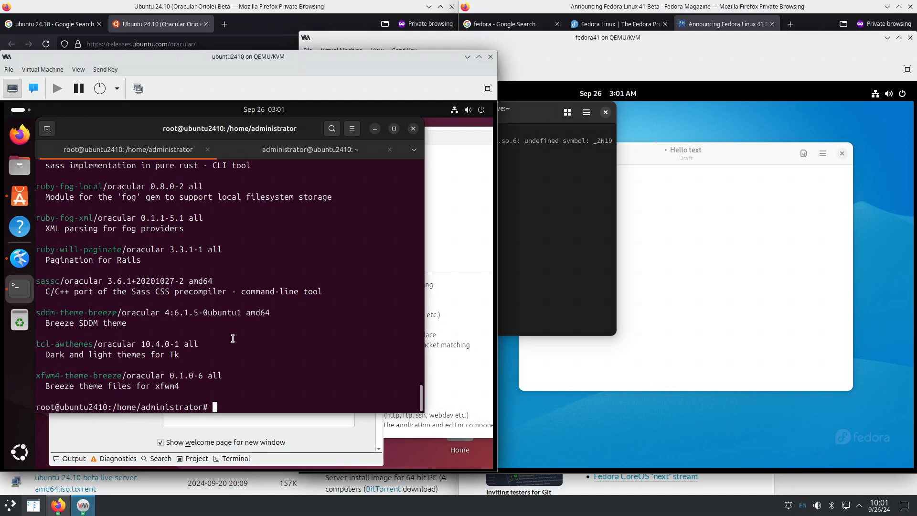
key("Up")
type("| gr")
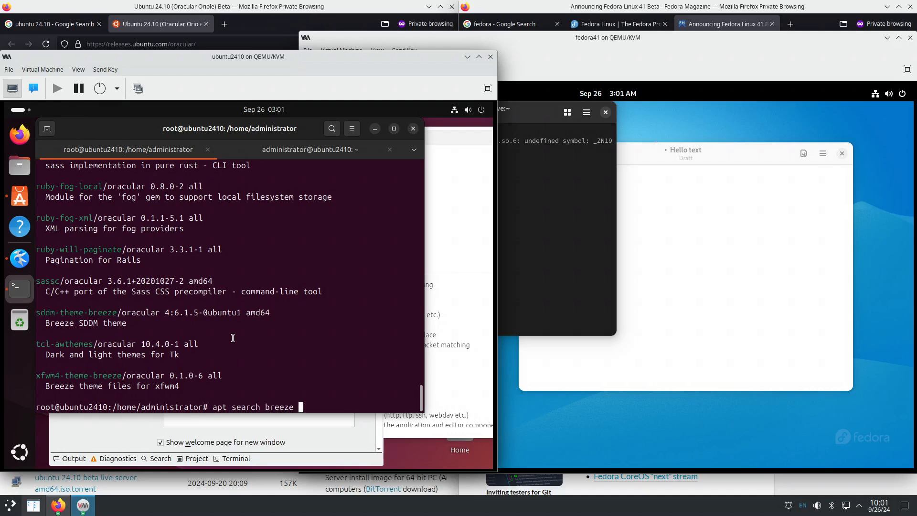
type("ep breeze")
key("Return")
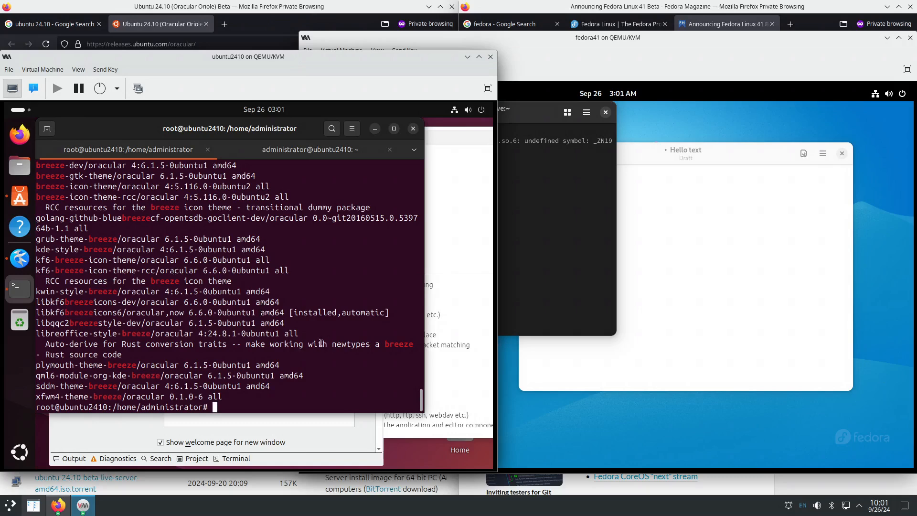
- Review the breeze results, select the word breeze, and open a new private Firefox window
scroll(312, 342, "up", 2)
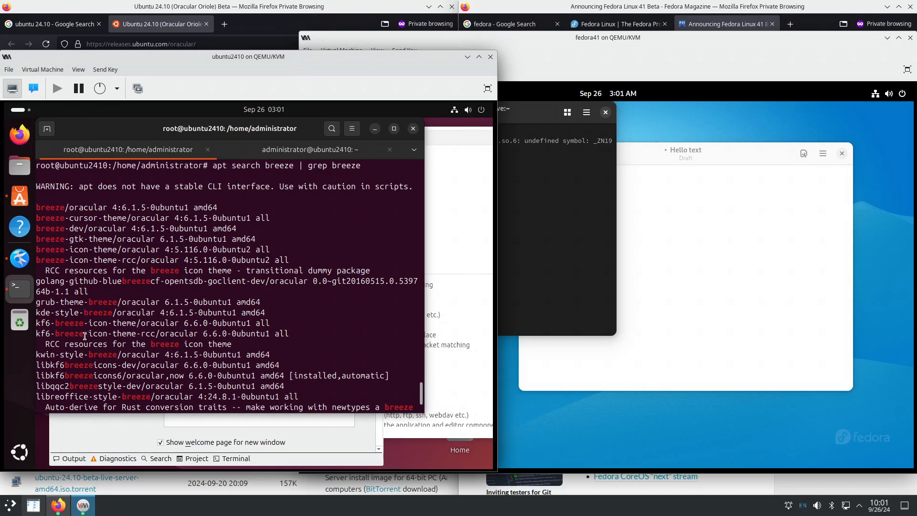
scroll(85, 336, "down", 1)
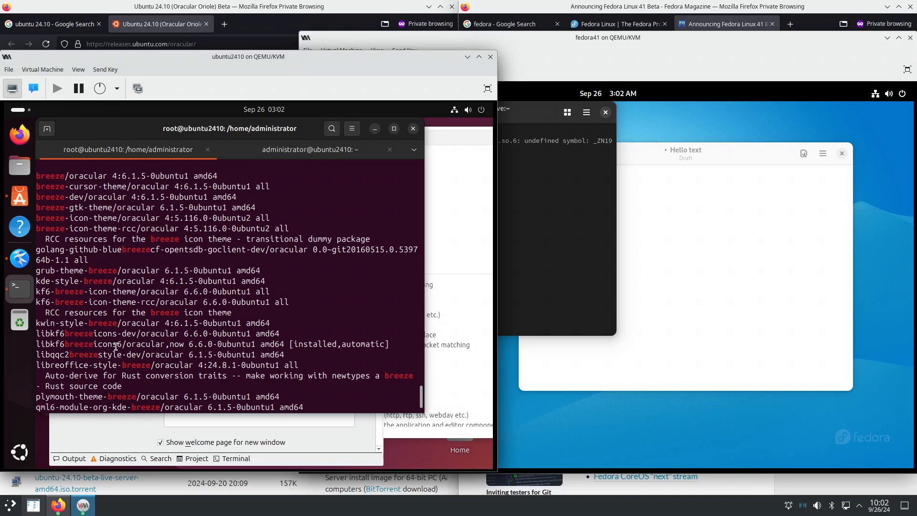
scroll(113, 344, "down", 1)
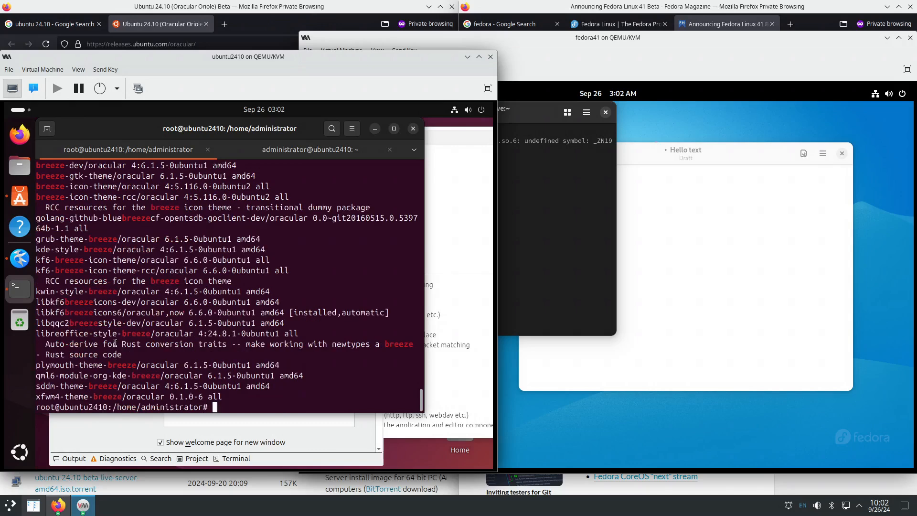
scroll(115, 343, "up", 1)
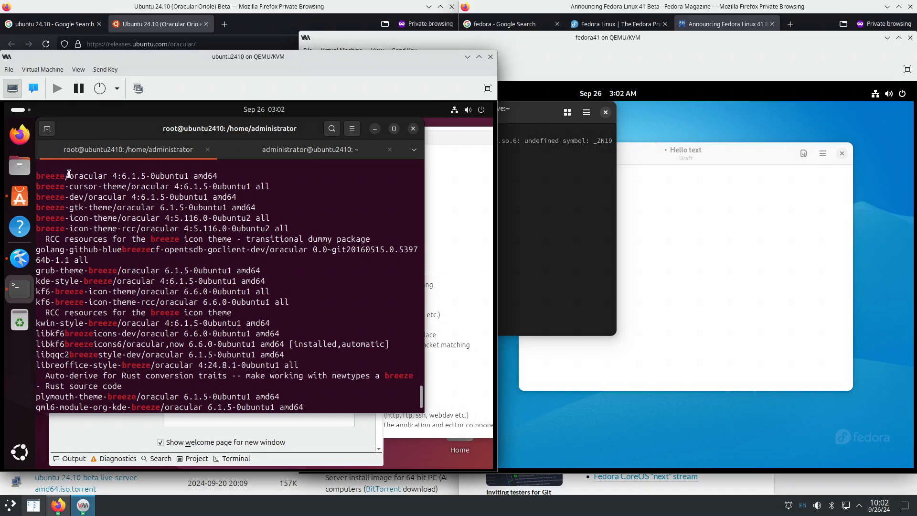
left_click_drag(64, 175, 37, 175)
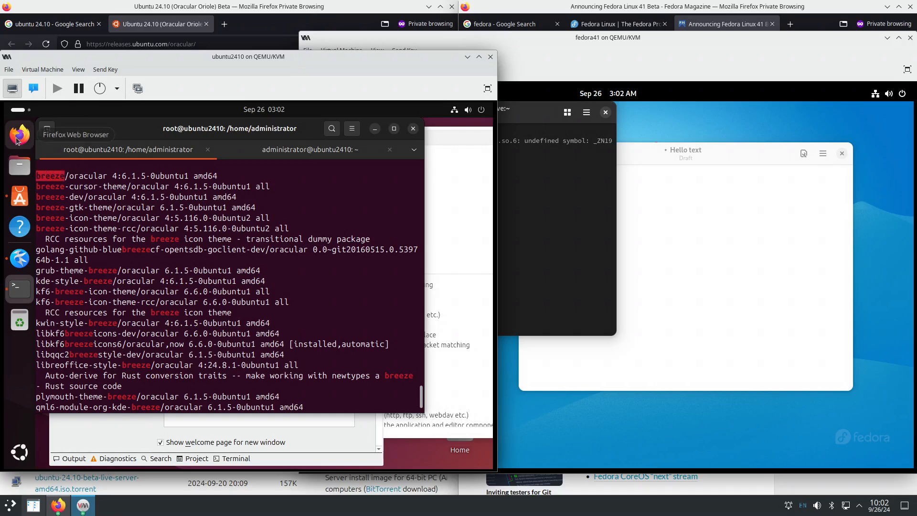
right_click(22, 137)
left_click(97, 193)
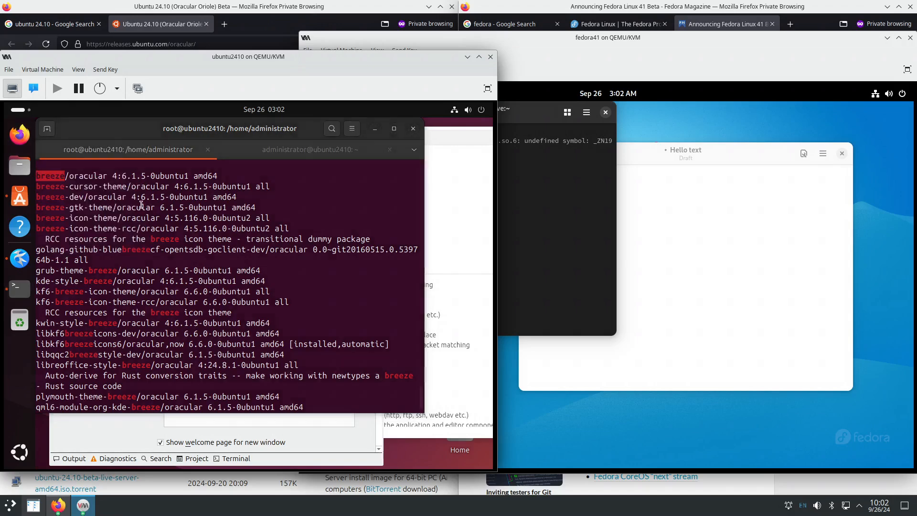
- Web-search 'ubuntu packages search breeze' and open the Ubuntu Packages Search result in a new tab
left_click(170, 151)
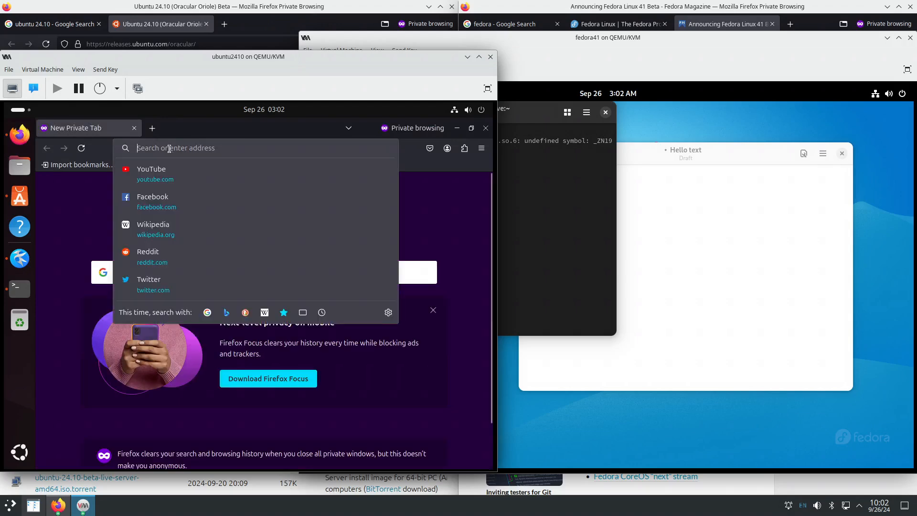
type("ubuntu p")
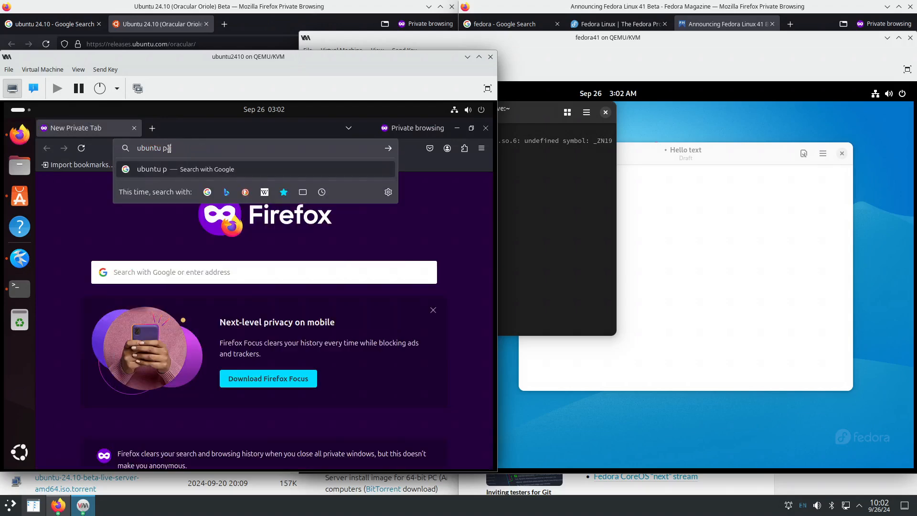
type("ackages sea")
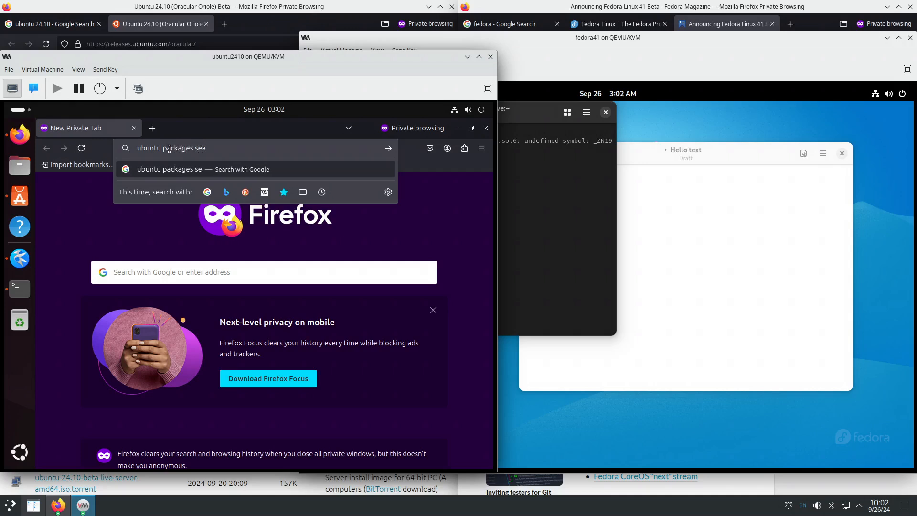
type("rch breeze")
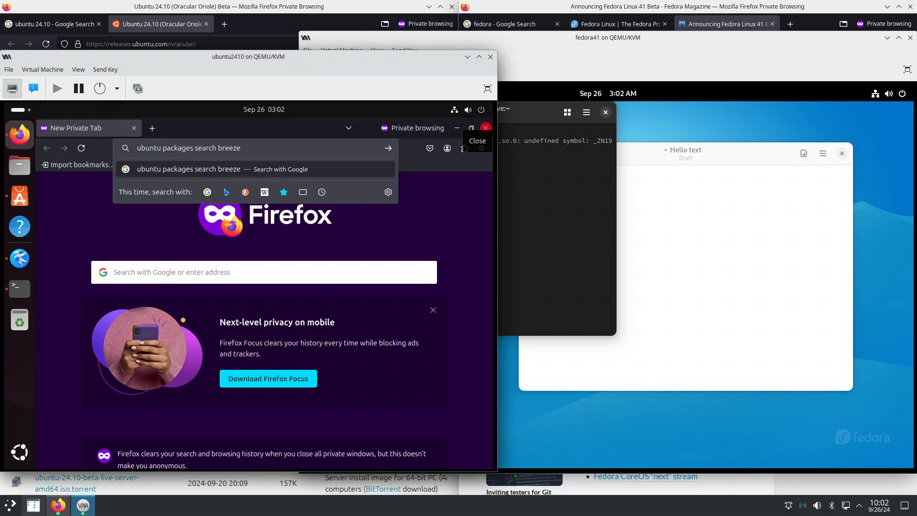
key("Return")
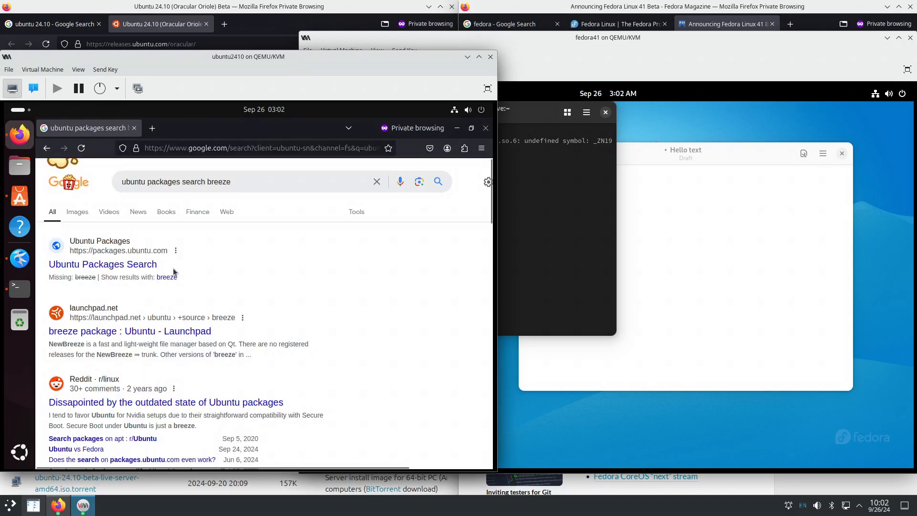
right_click(144, 269)
left_click(157, 274)
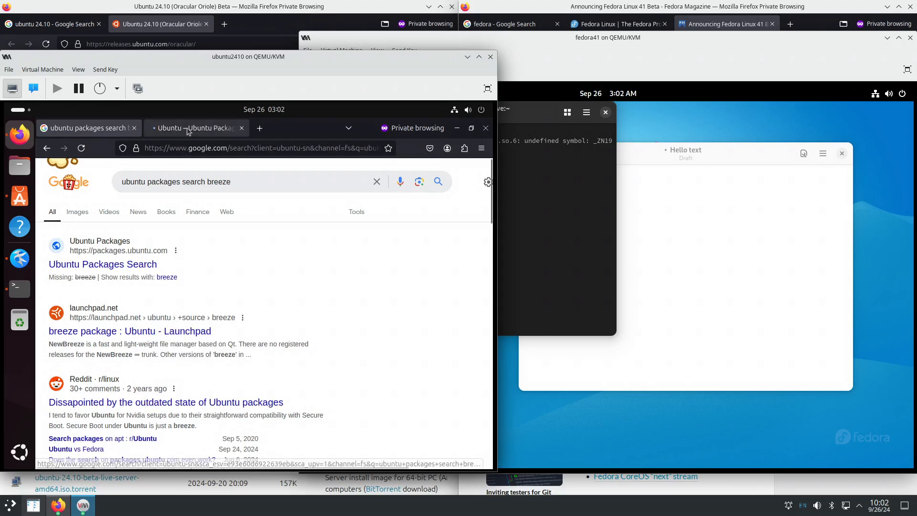
left_click(196, 127)
- Submit breeze as the keyword in the Ubuntu Packages search form
left_click(134, 319)
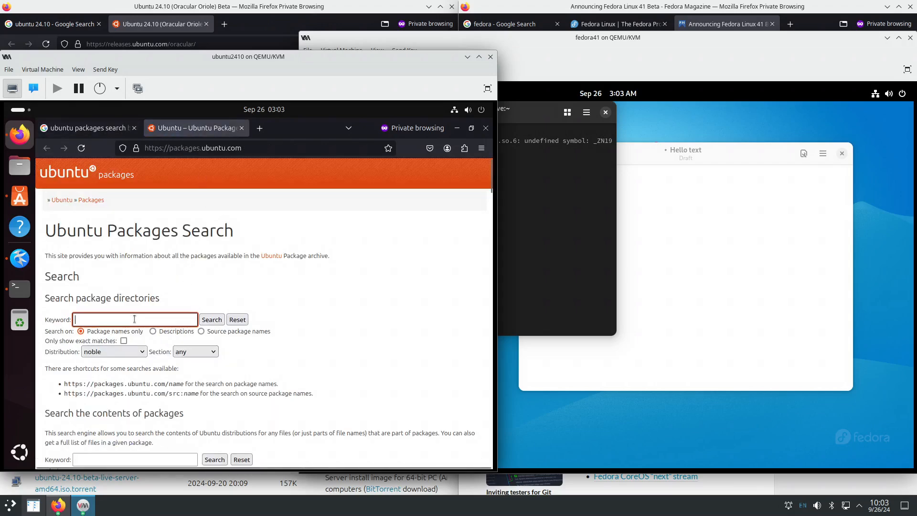
type("breeze")
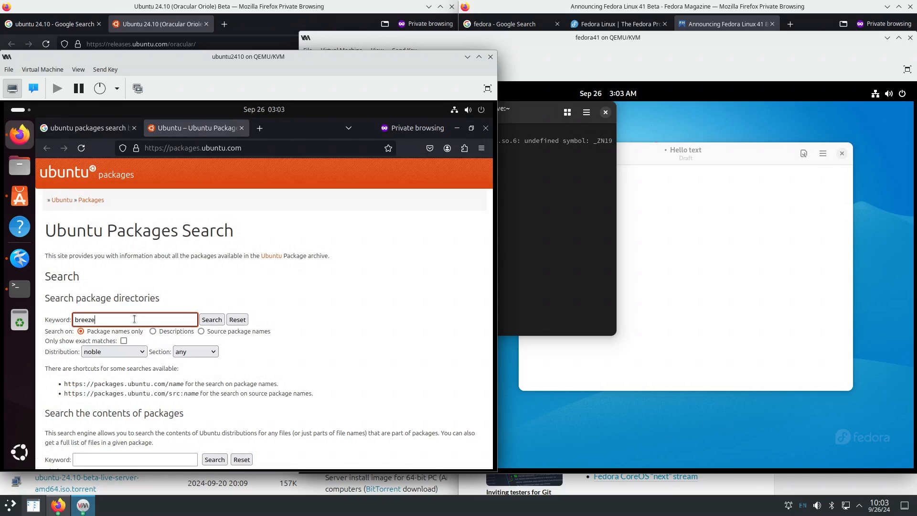
key("Return")
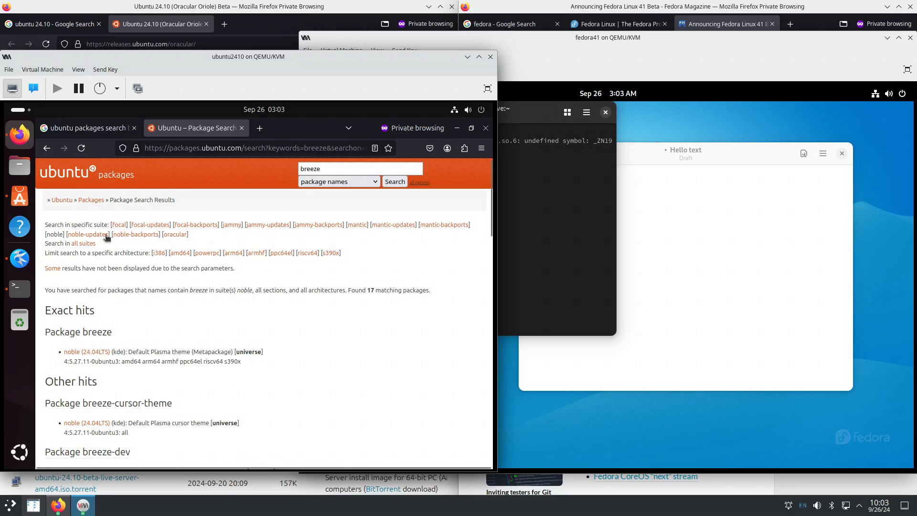
- Restrict the breeze results to oracular and open the breeze package details page
left_click(177, 234)
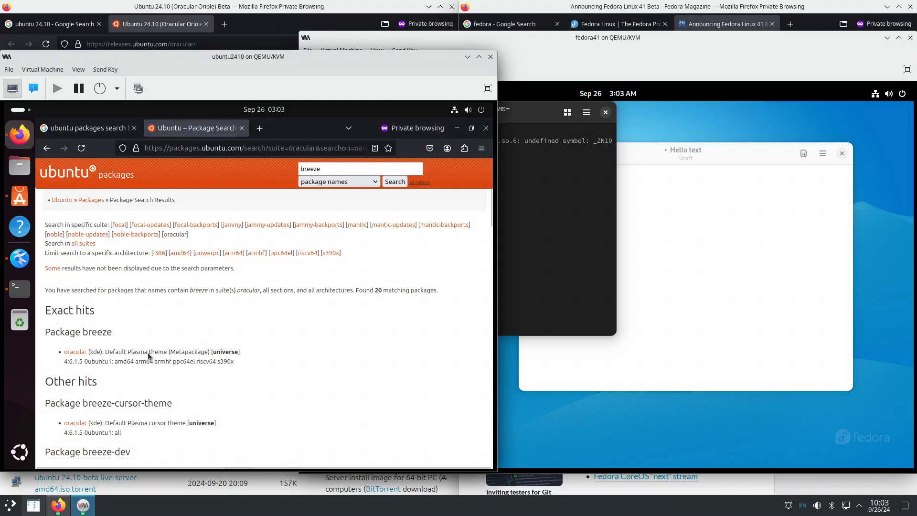
left_click(74, 353)
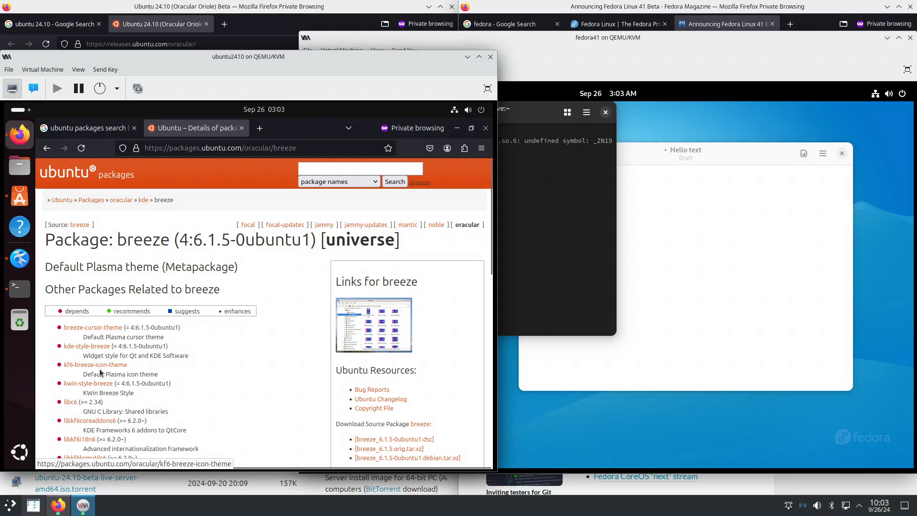
scroll(127, 372, "down", 1)
scroll(127, 369, "down", 5)
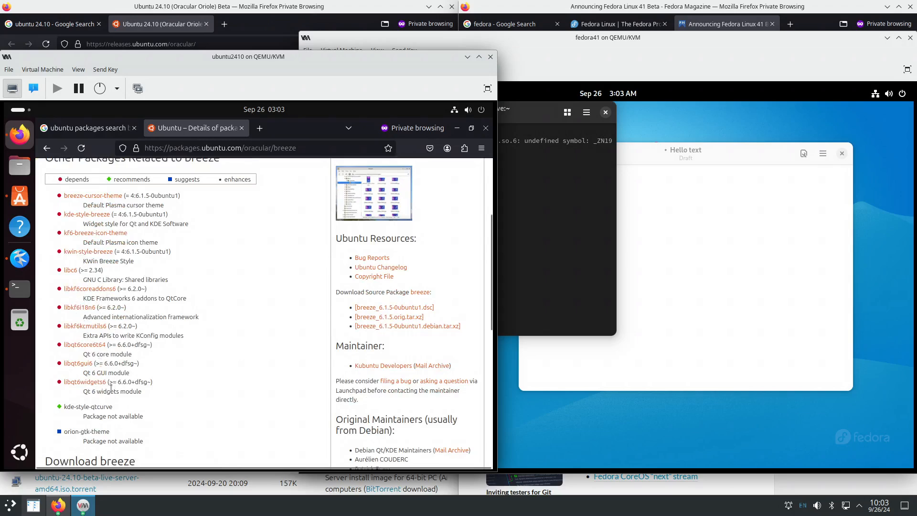
scroll(110, 388, "down", 3)
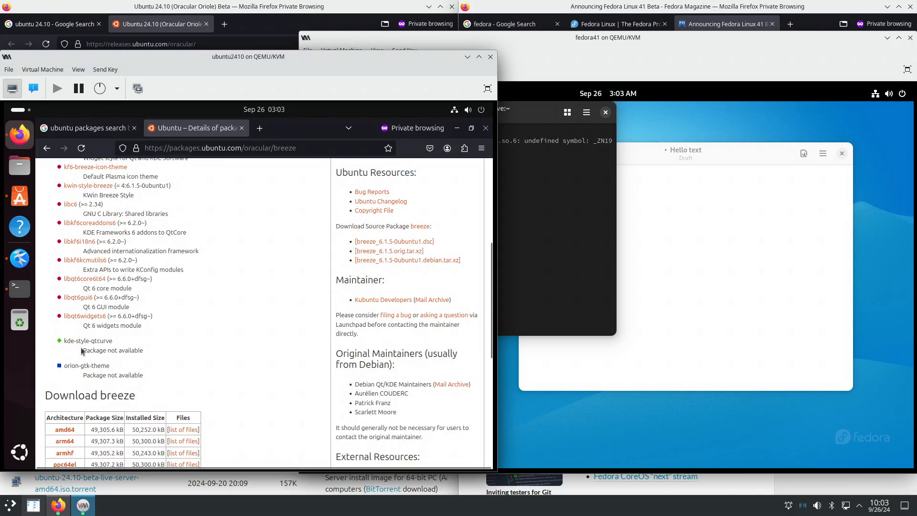
scroll(99, 372, "down", 5)
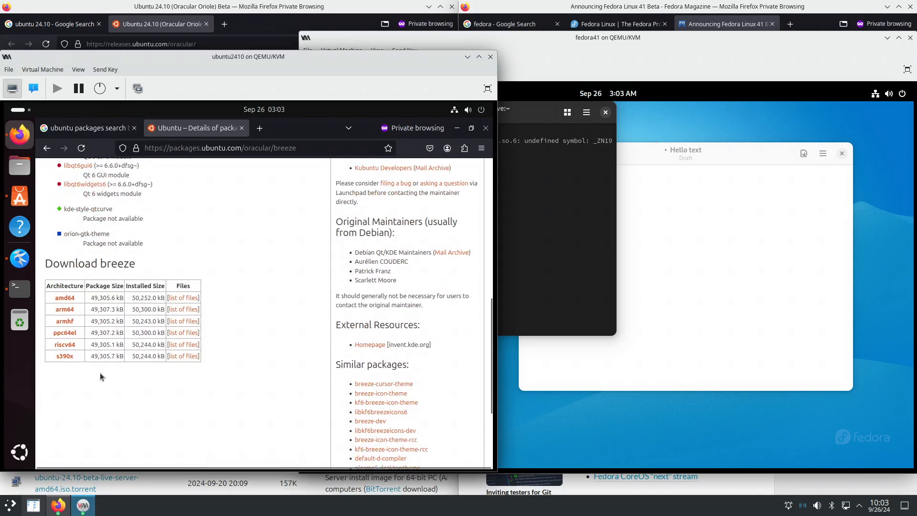
- View the breeze amd64 file list, then go back to the package details
left_click(184, 297)
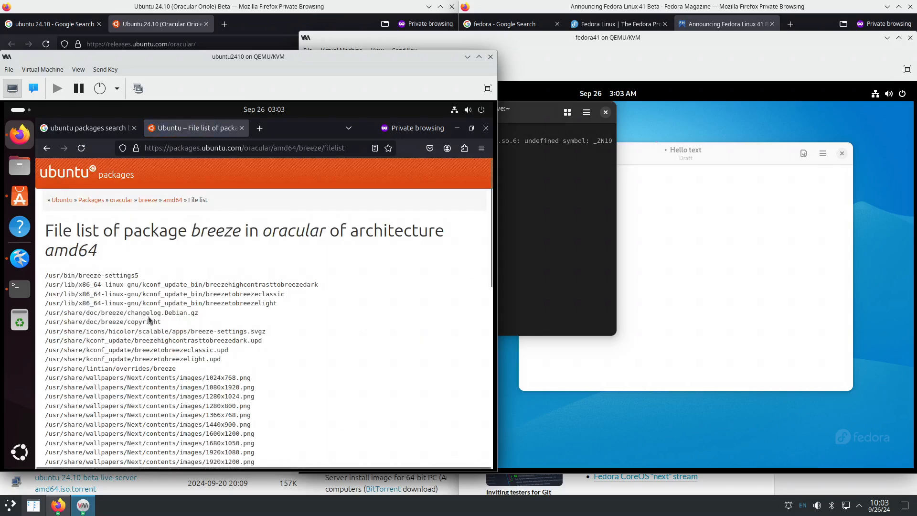
scroll(148, 317, "down", 10)
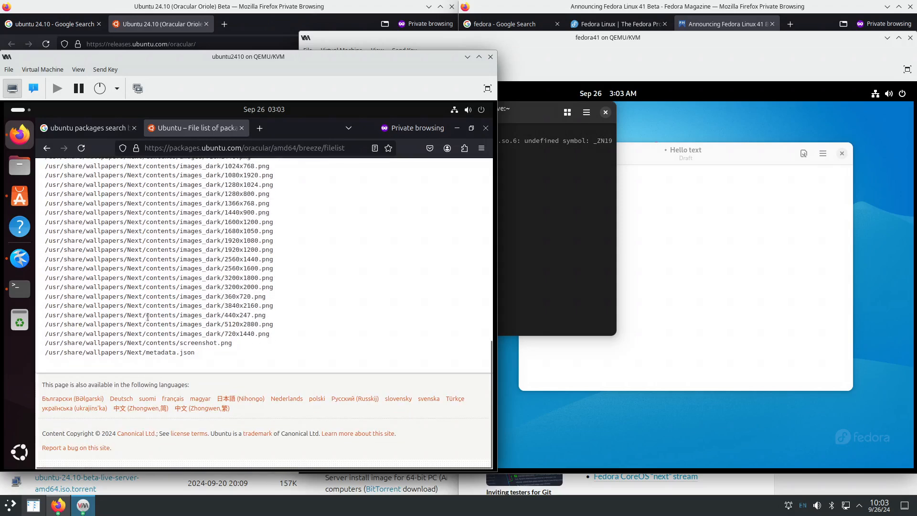
scroll(148, 316, "up", 10)
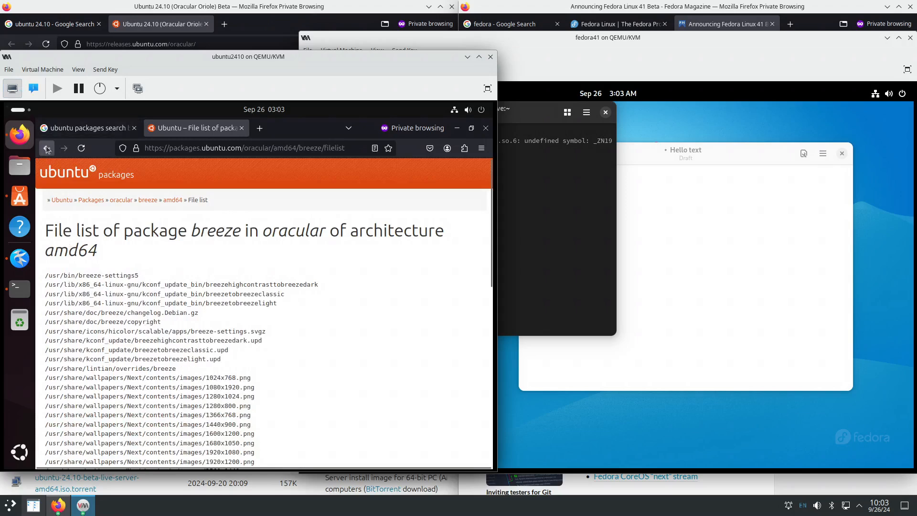
left_click(47, 148)
scroll(149, 343, "up", 4)
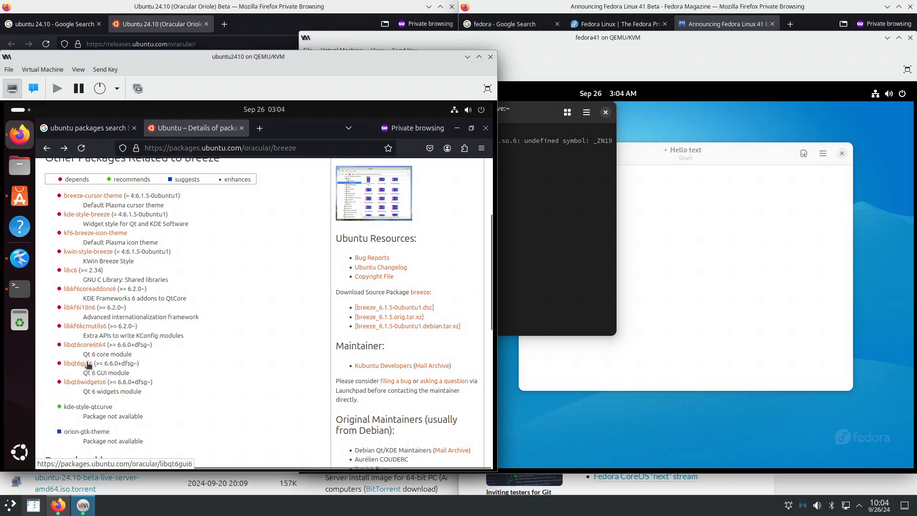
left_click(98, 217)
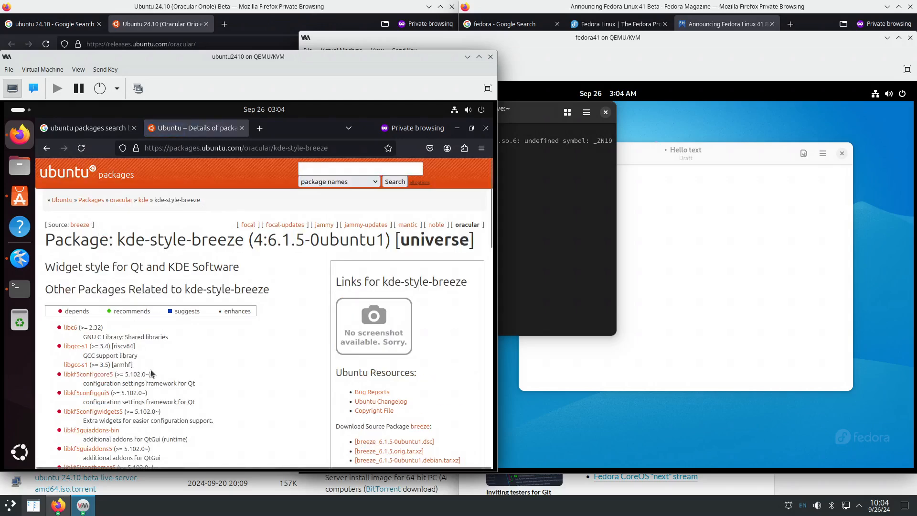
scroll(150, 360, "down", 10)
scroll(153, 362, "down", 6)
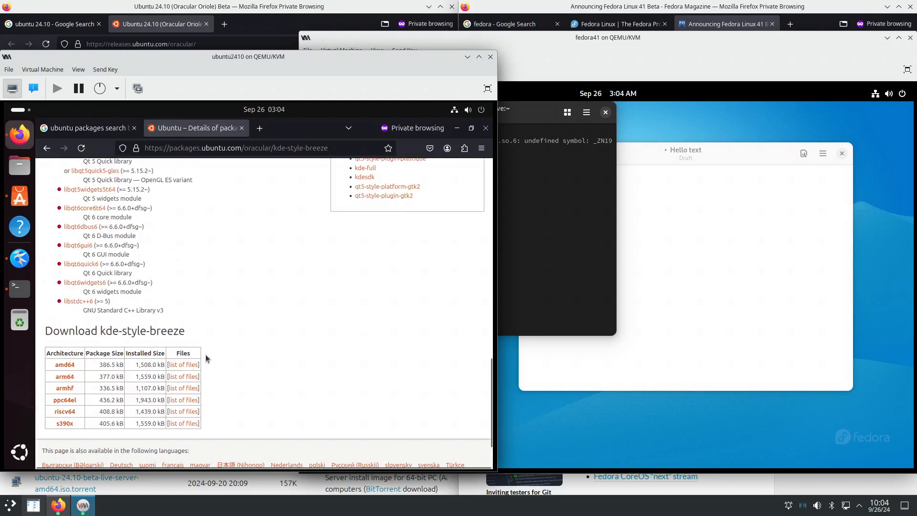
left_click(177, 364)
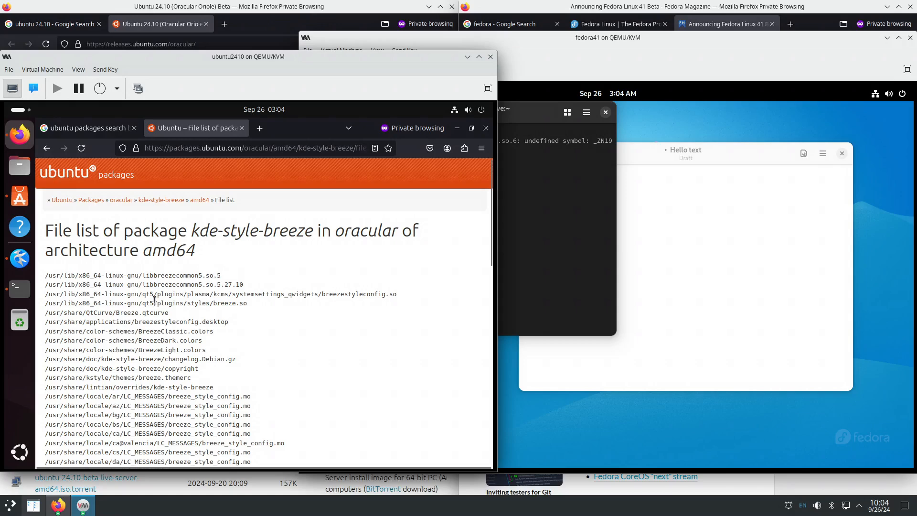
left_click_drag(135, 302, 247, 309)
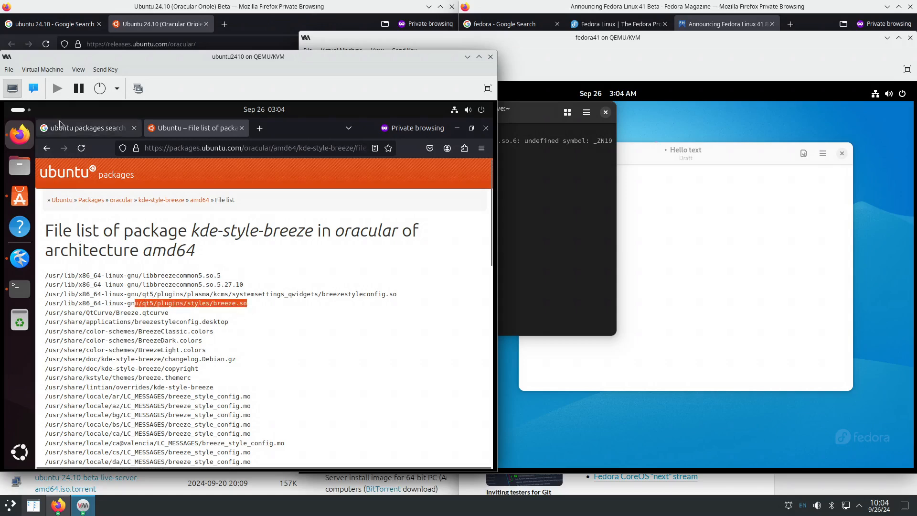
left_click(46, 149)
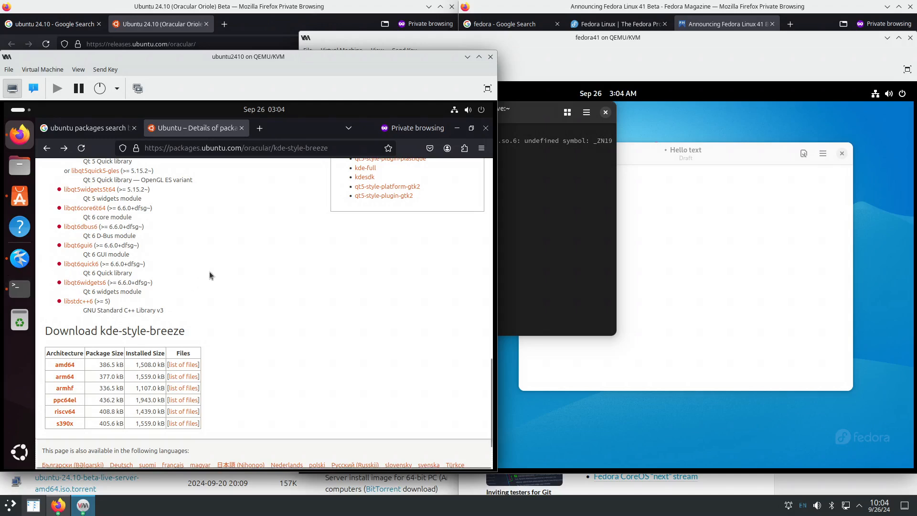
scroll(209, 272, "up", 10)
left_click(46, 148)
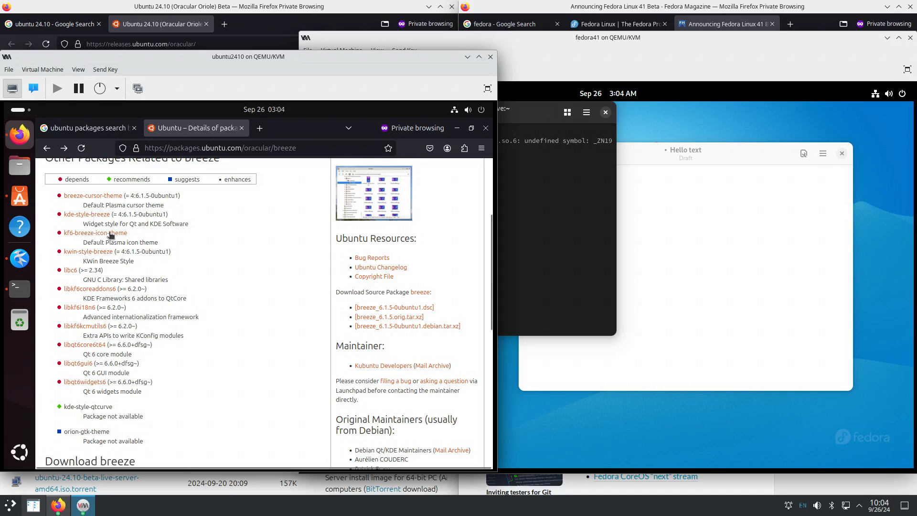
left_click(19, 288)
- Install breeze with 'apt install breeze', confirm, and review the list of packages installed
type("ap")
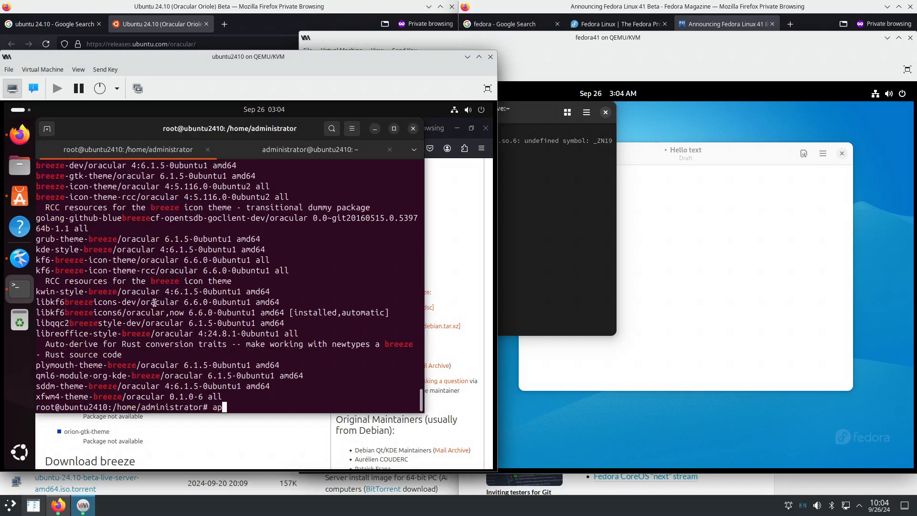
type("t install breeze")
key("Return")
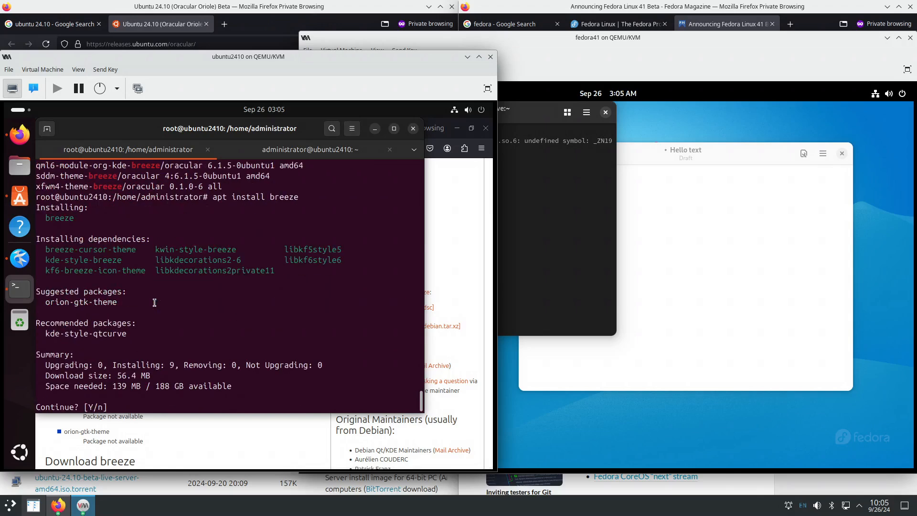
key("Return")
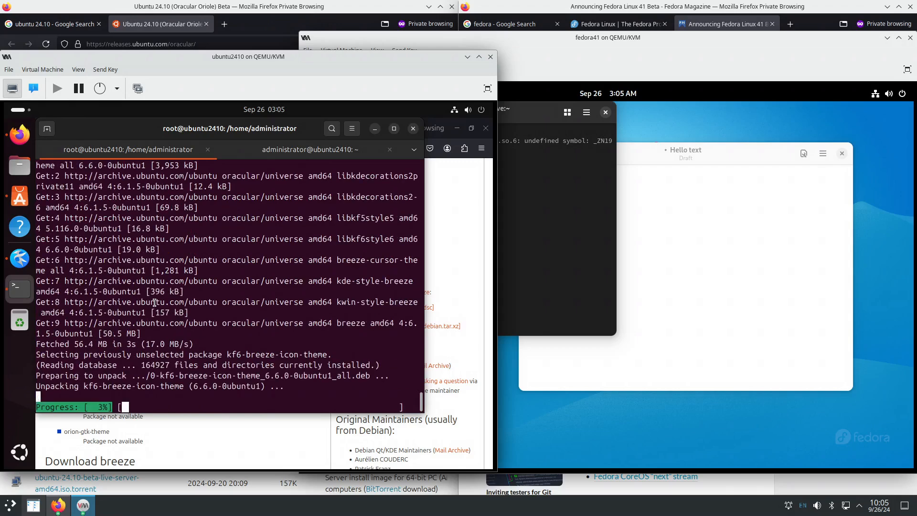
scroll(205, 294, "up", 9)
scroll(206, 294, "up", 1)
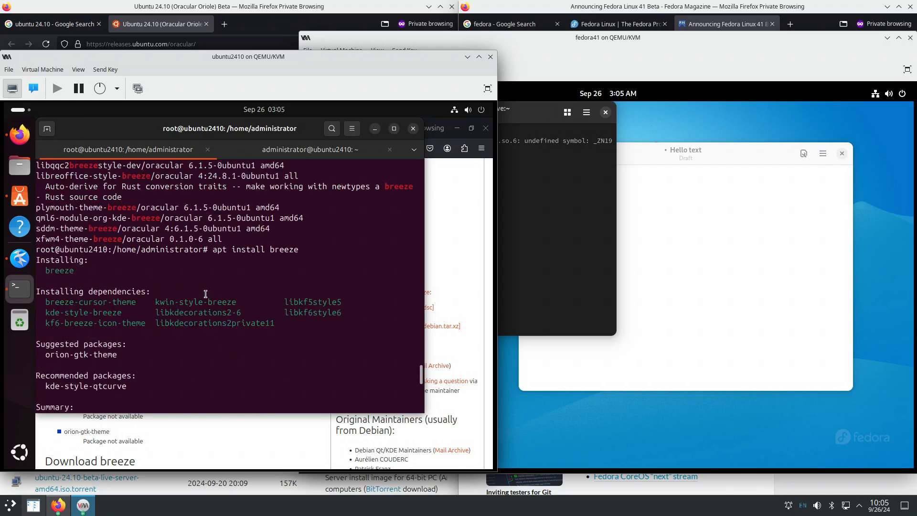
left_click_drag(43, 260, 308, 324)
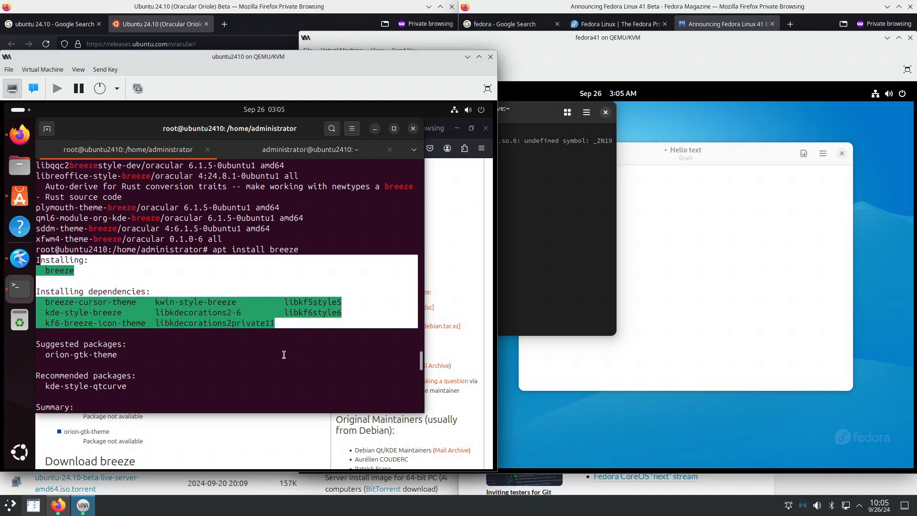
left_click(287, 330)
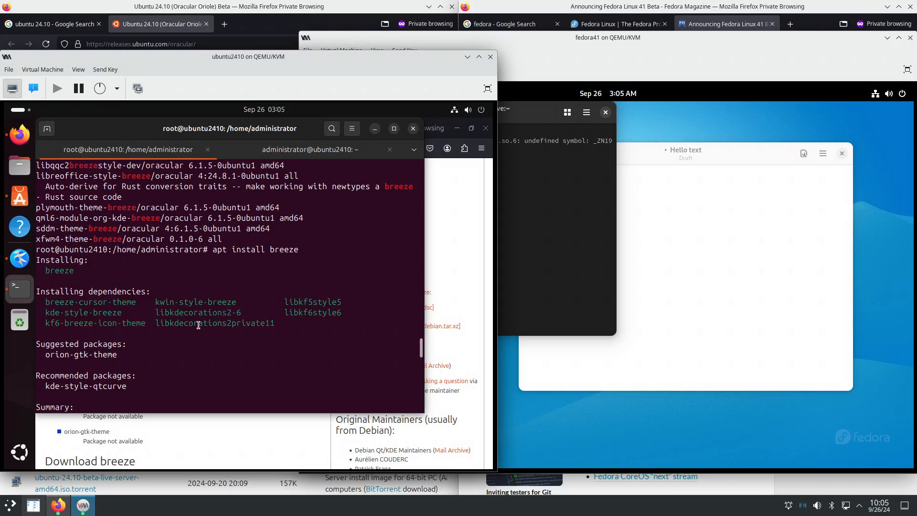
- Highlight breeze and its dependency packages in the install output, then launch Kate from the dock
scroll(199, 325, "down", 1)
left_click_drag(46, 260, 143, 261)
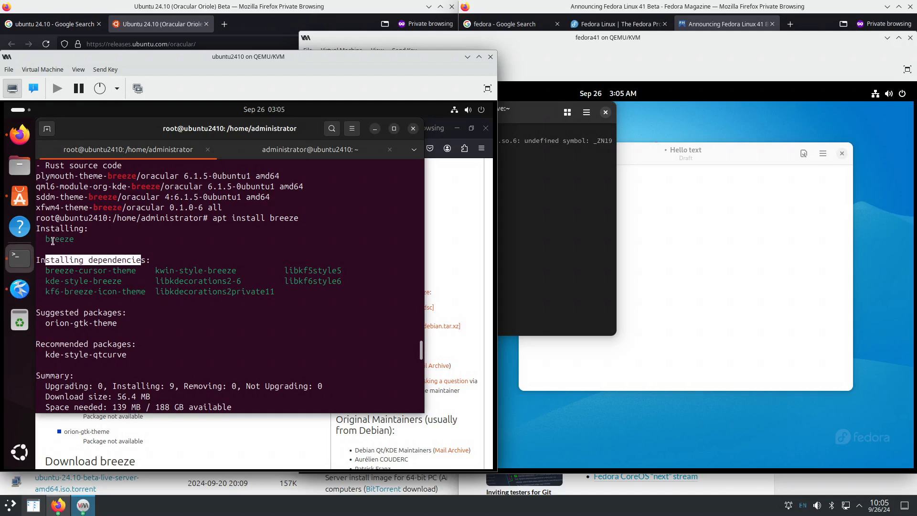
left_click_drag(51, 240, 72, 239)
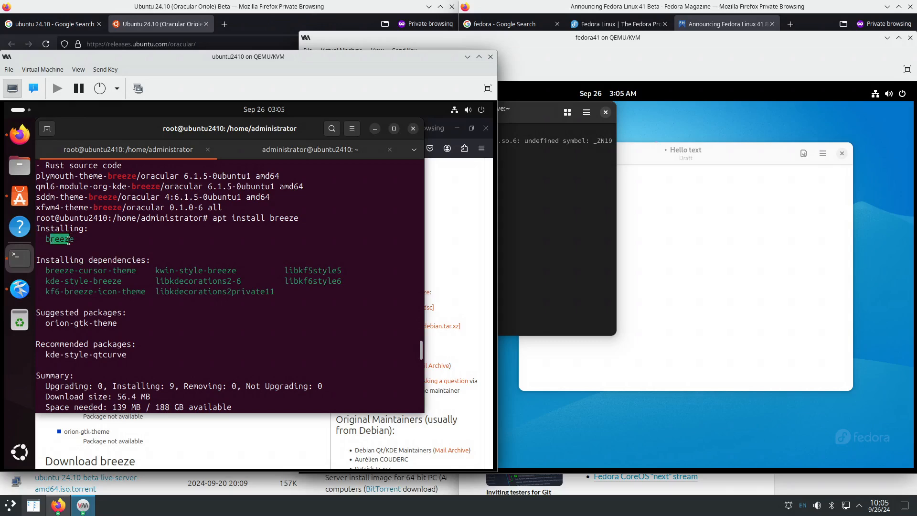
left_click_drag(48, 271, 274, 293)
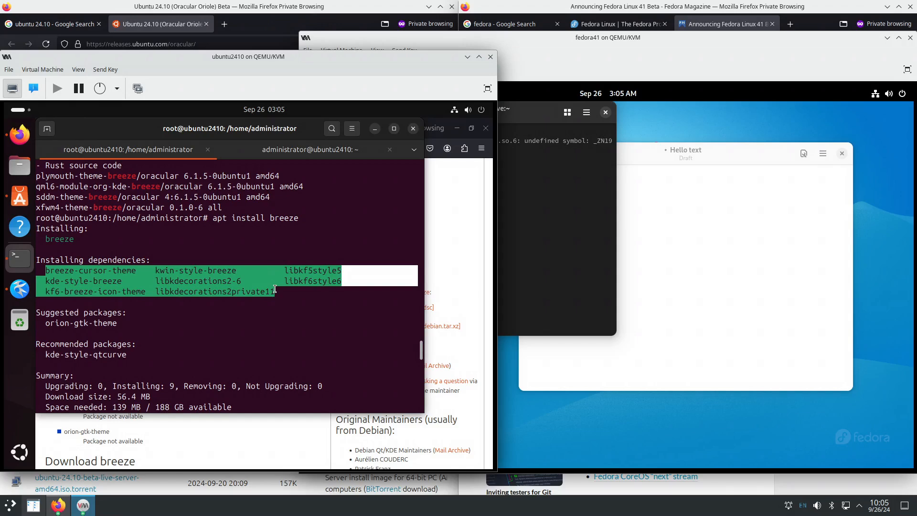
key("Return")
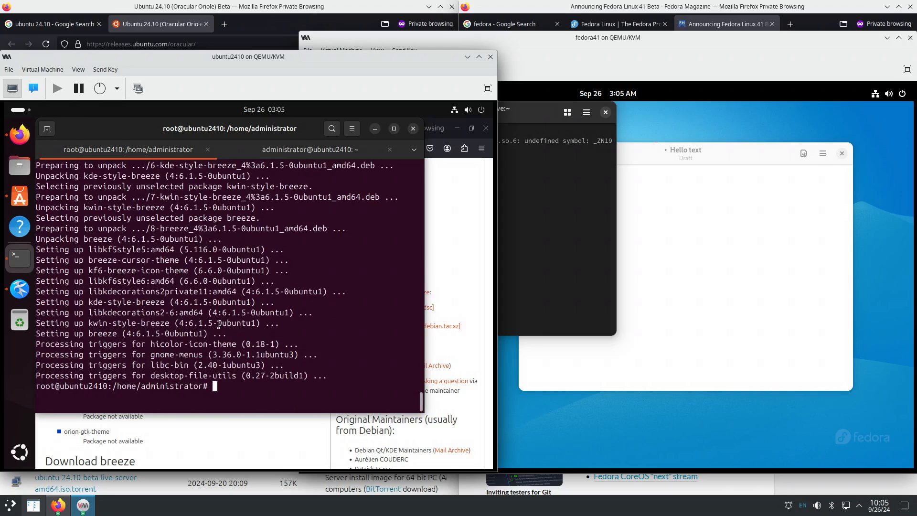
left_click(20, 289)
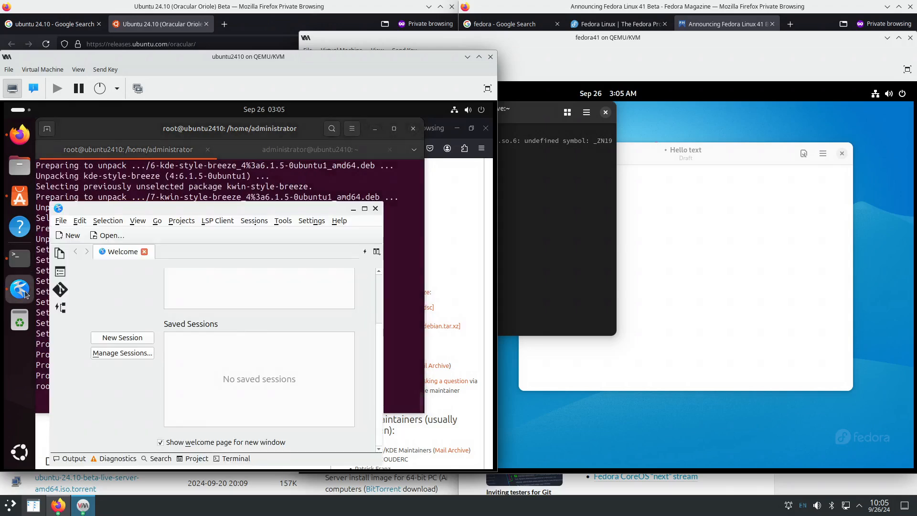
- Close Kate and relaunch it by searching 'kate' in Activities
left_click(376, 209)
left_click(16, 110)
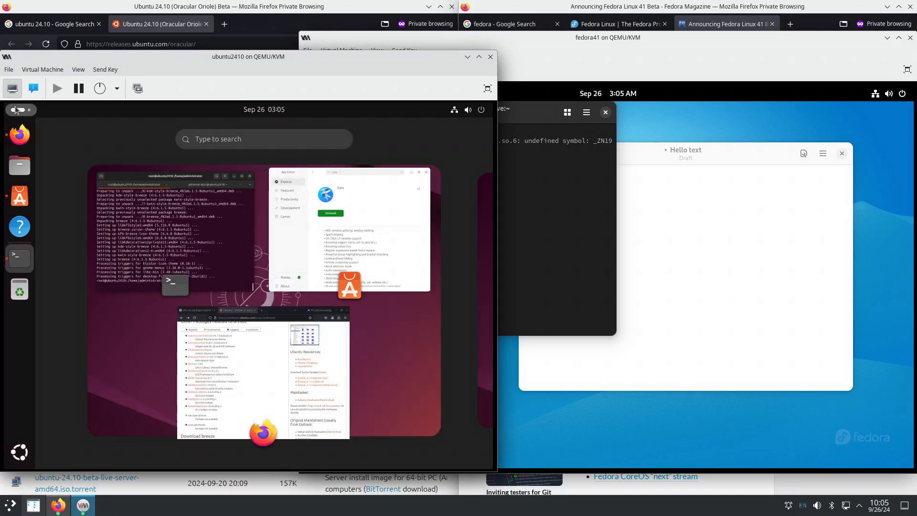
type("kate")
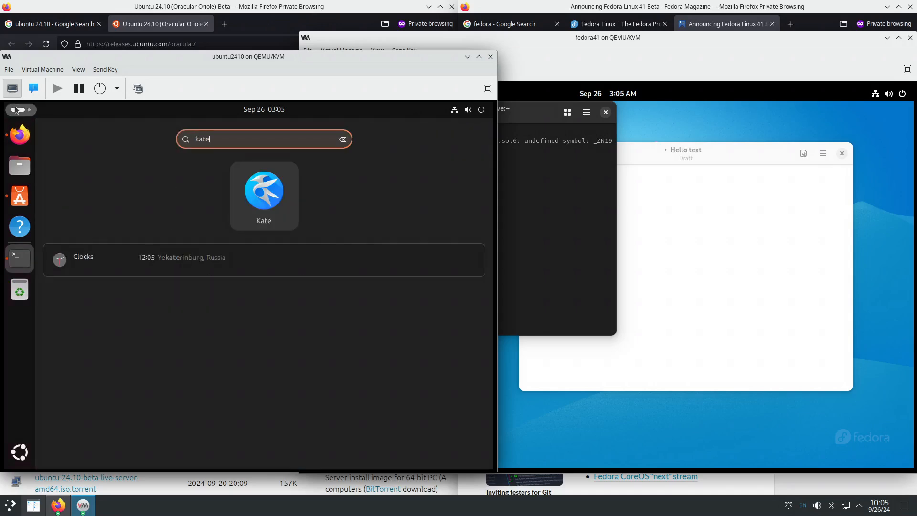
left_click(17, 109)
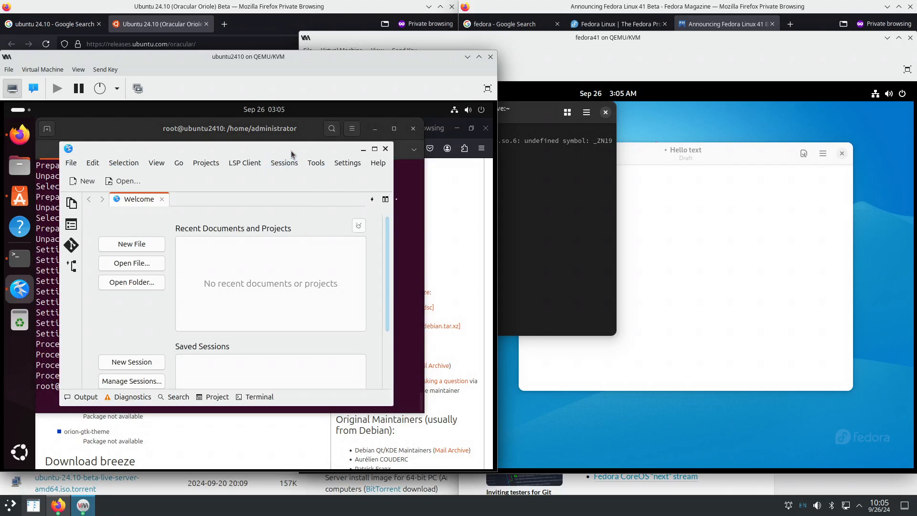
- Position the Kate window over the Breeze package page and minimize the terminal
left_click_drag(291, 150, 307, 154)
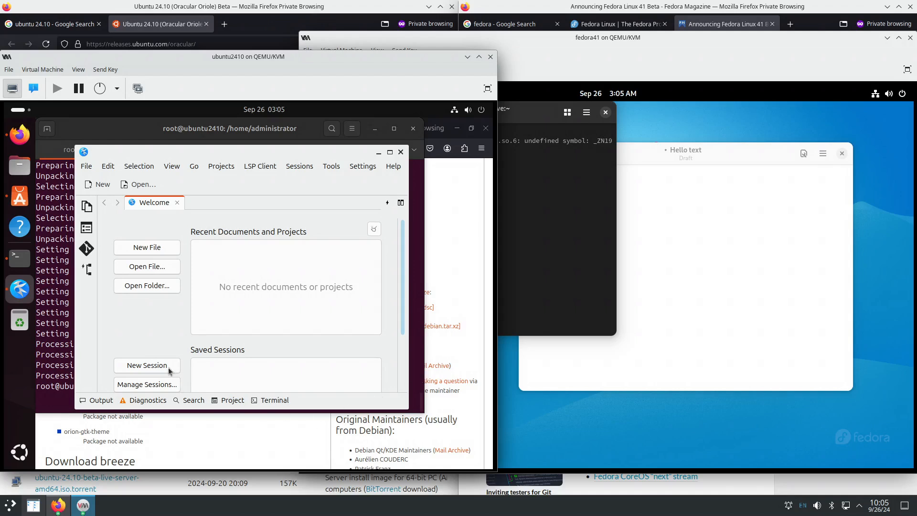
mouse_move(138, 155)
left_mouse_down()
mouse_move(177, 164)
mouse_move(141, 162)
mouse_move(136, 140)
left_mouse_up()
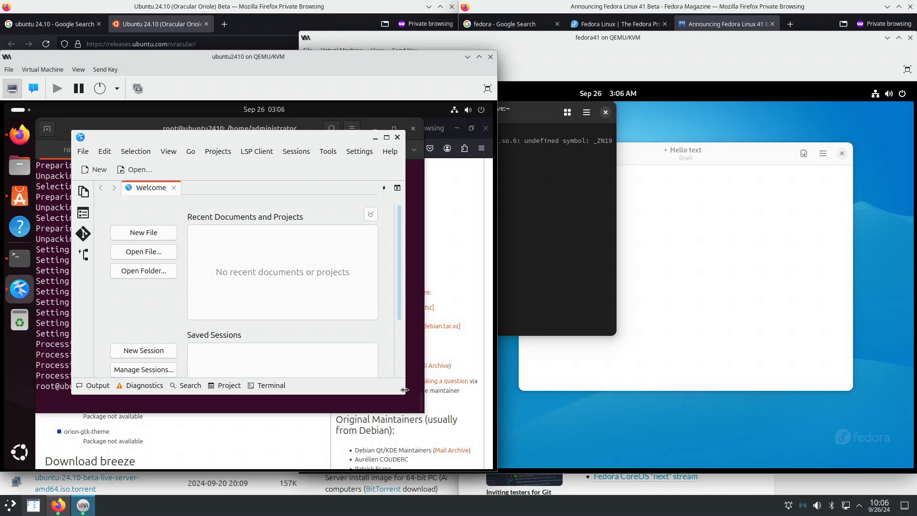
left_click_drag(313, 138, 368, 178)
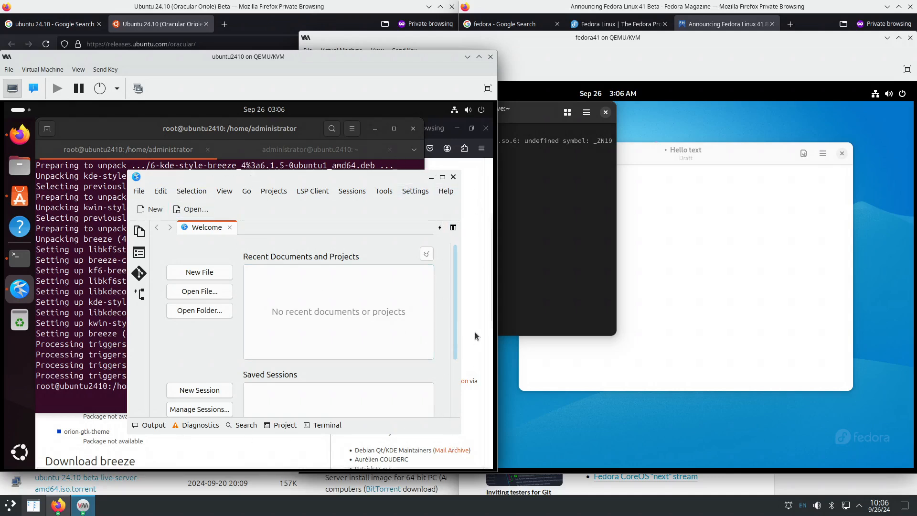
left_click(375, 128)
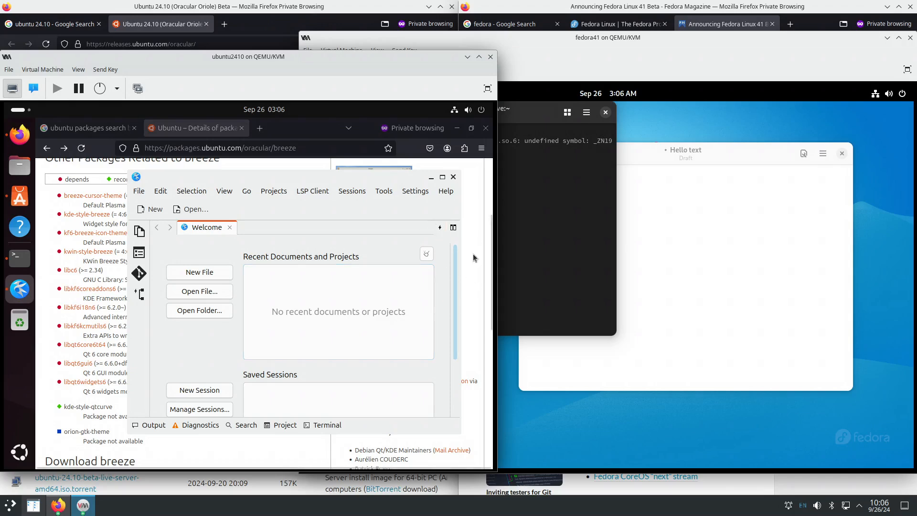
scroll(475, 258, "up", 3)
scroll(474, 258, "down", 3)
left_click_drag(315, 176, 265, 179)
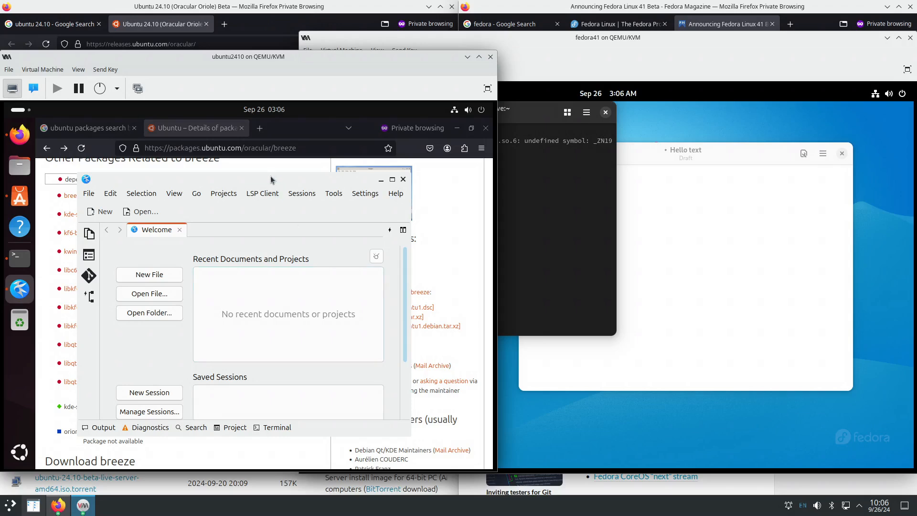
left_click_drag(271, 176, 268, 173)
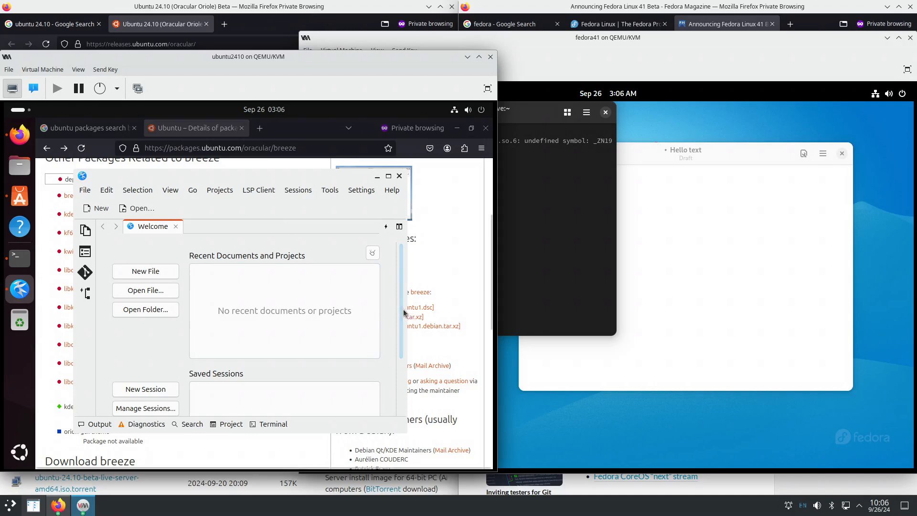
- Open Configure Kate from the Settings menu, showing Appearance's Borders page with minimap width 60
scroll(391, 362, "down", 3)
scroll(392, 362, "up", 3)
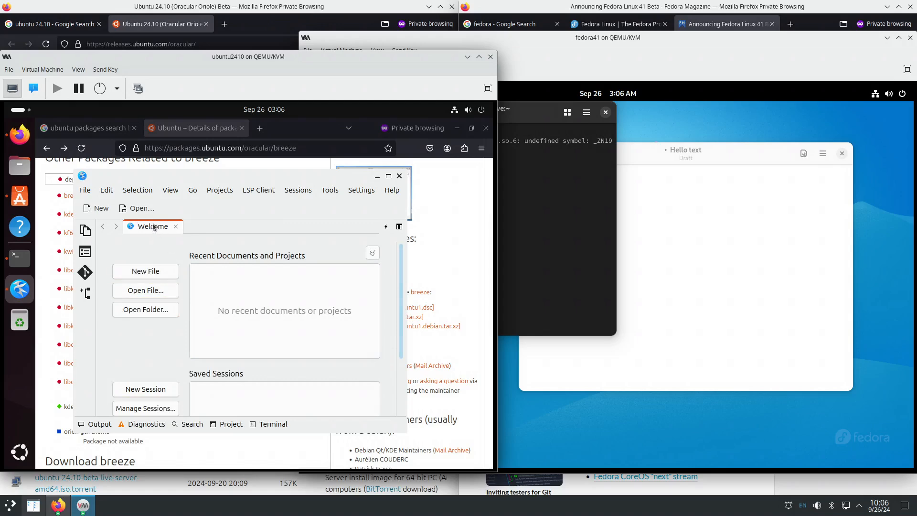
left_click(367, 191)
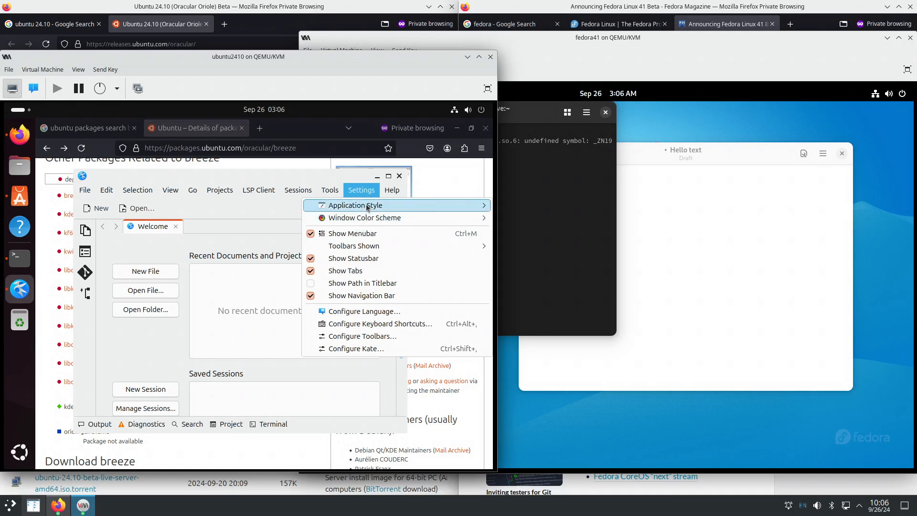
mouse_move(368, 206)
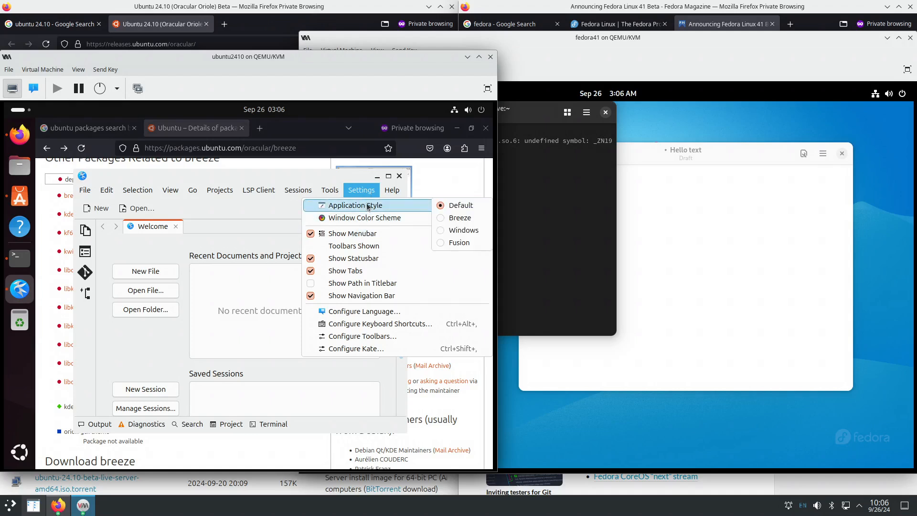
left_click(380, 349)
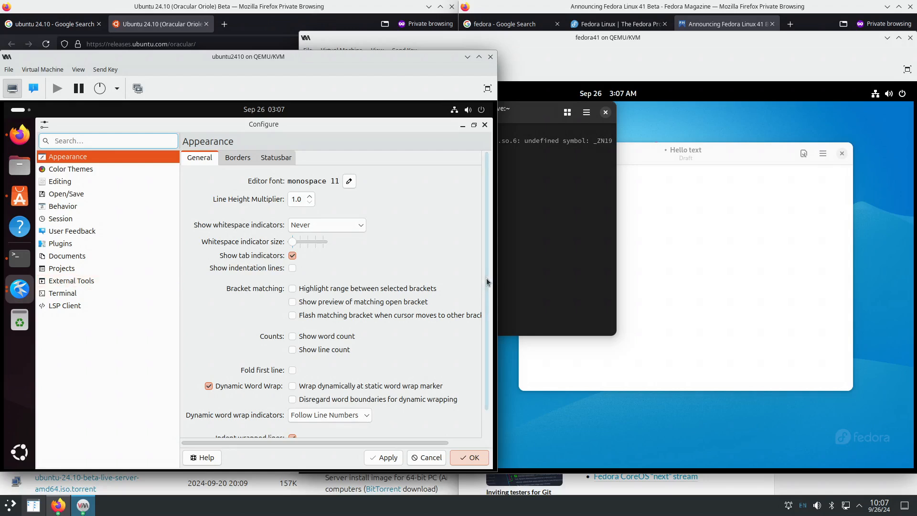
mouse_move(487, 278)
left_mouse_down()
mouse_move(486, 334)
mouse_move(487, 275)
left_mouse_up()
- Compare Kate's Borders and Statusbar appearance settings
left_click(239, 158)
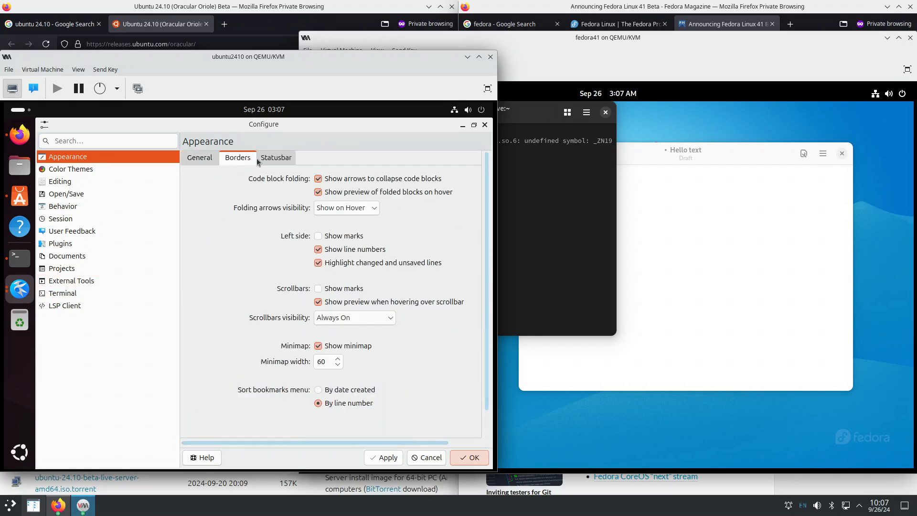
left_click(276, 158)
left_click(237, 158)
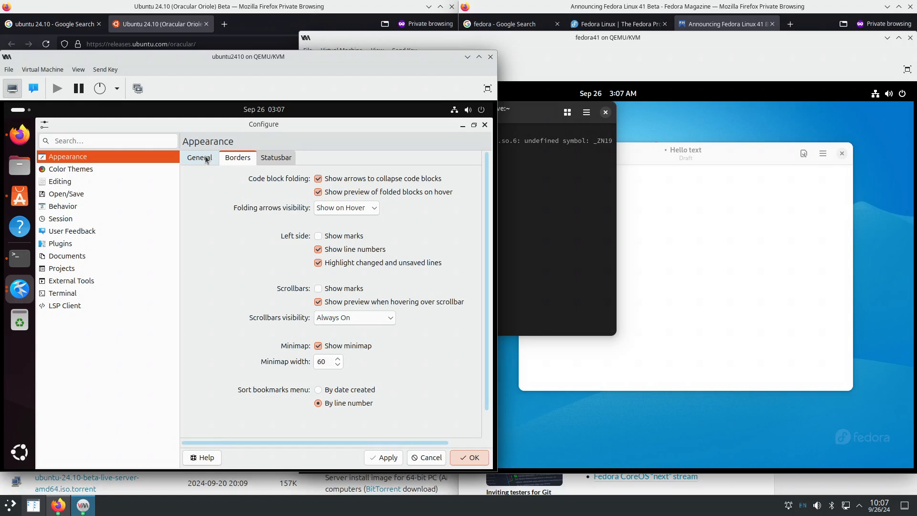
left_click(267, 158)
left_click(246, 158)
left_click(268, 158)
left_click(236, 160)
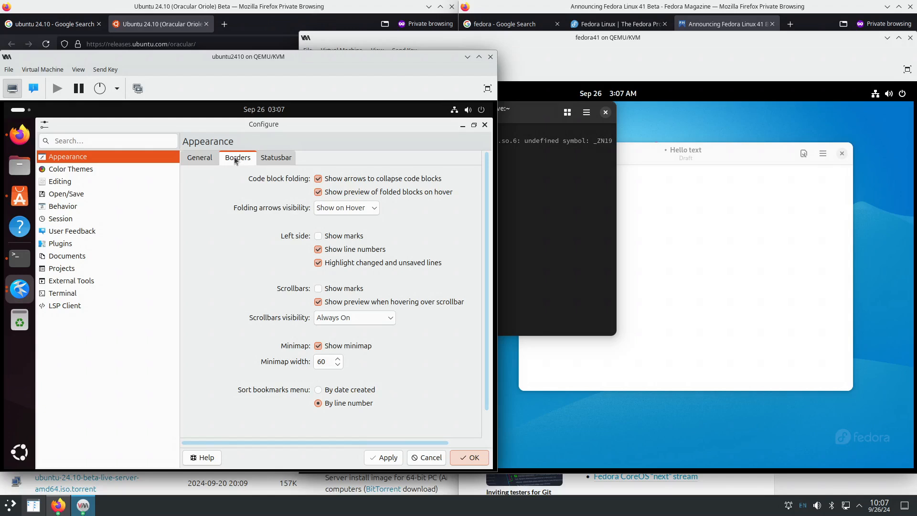
left_click(270, 159)
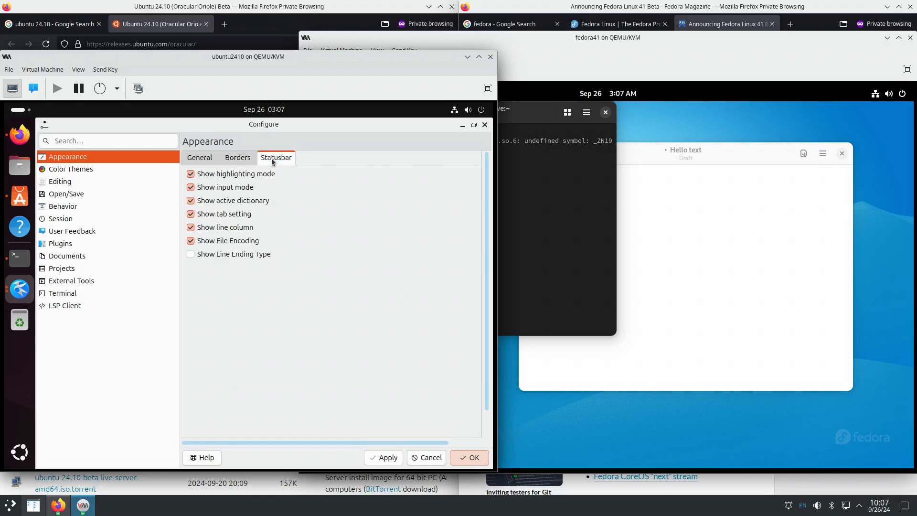
left_click(249, 162)
- Return to the General appearance settings, scroll through them, and close the Configure dialog
left_click(204, 161)
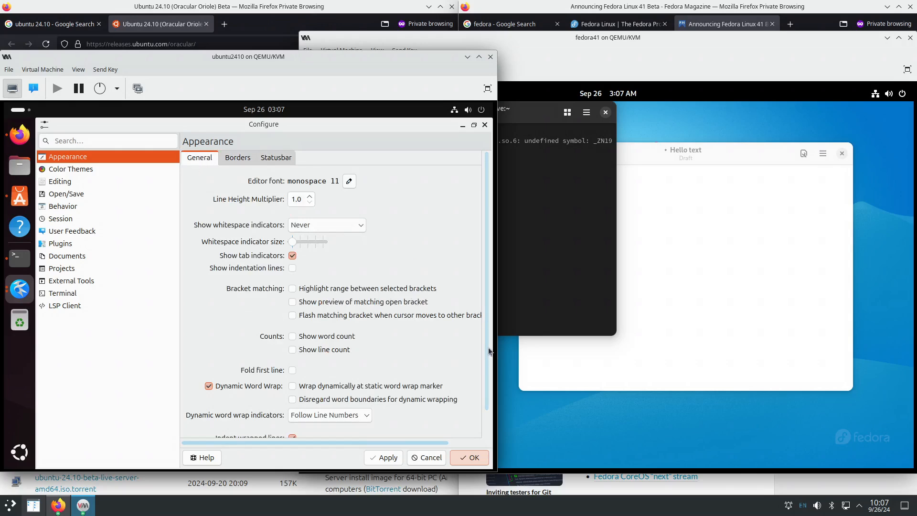
left_click_drag(488, 348, 488, 392)
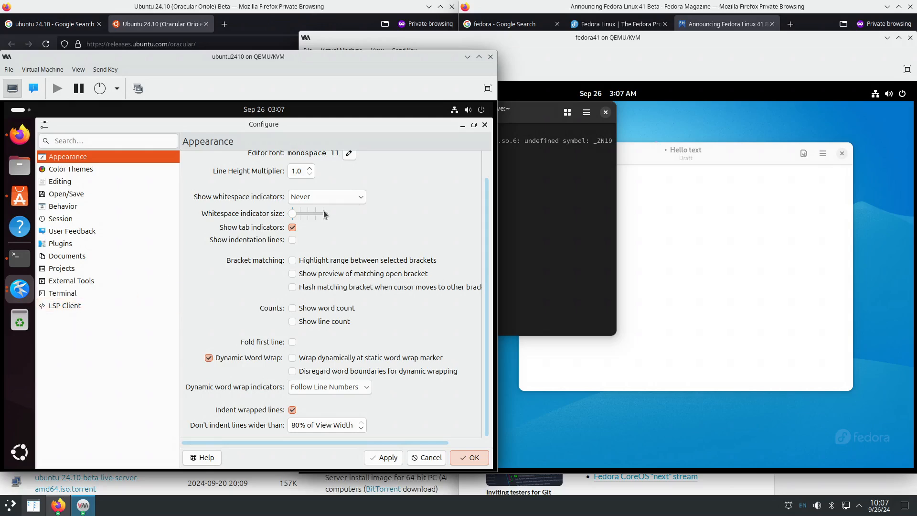
left_click(485, 126)
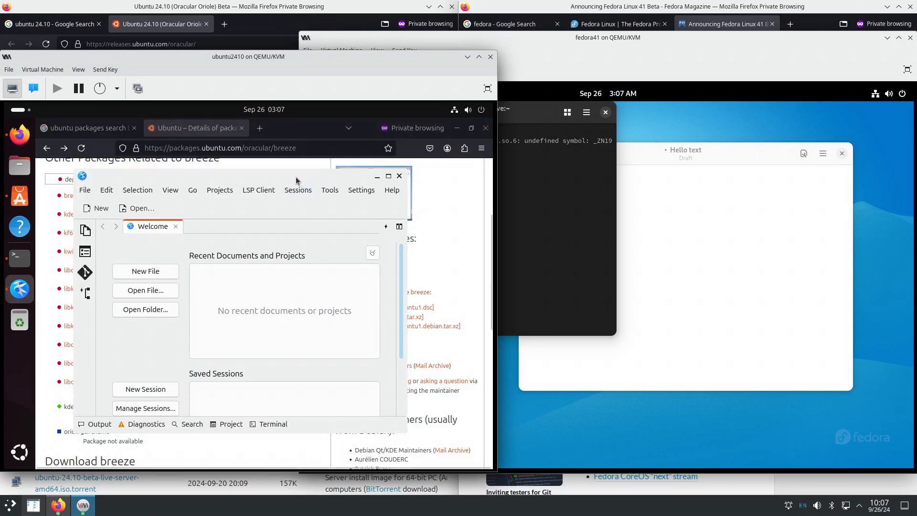
- Move and shrink the Kate window, then dismiss its window management menu
left_click_drag(296, 181, 306, 189)
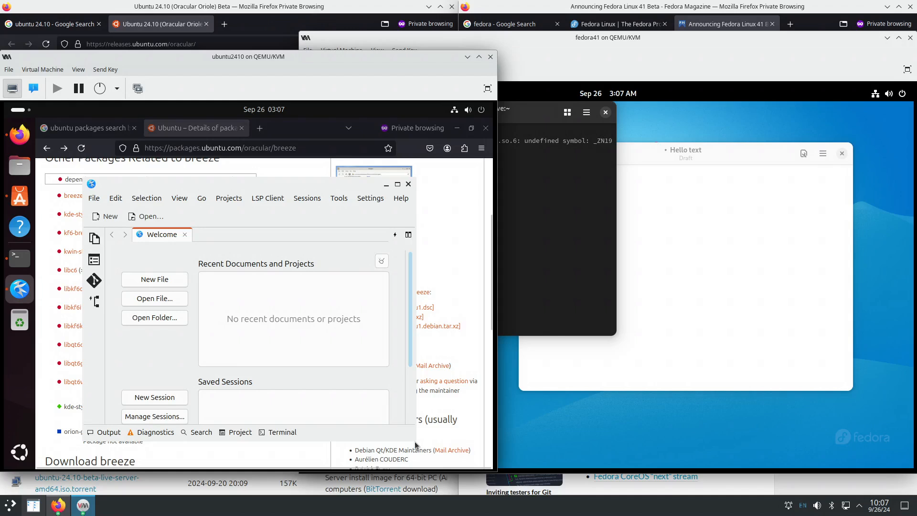
left_click_drag(415, 446, 399, 395)
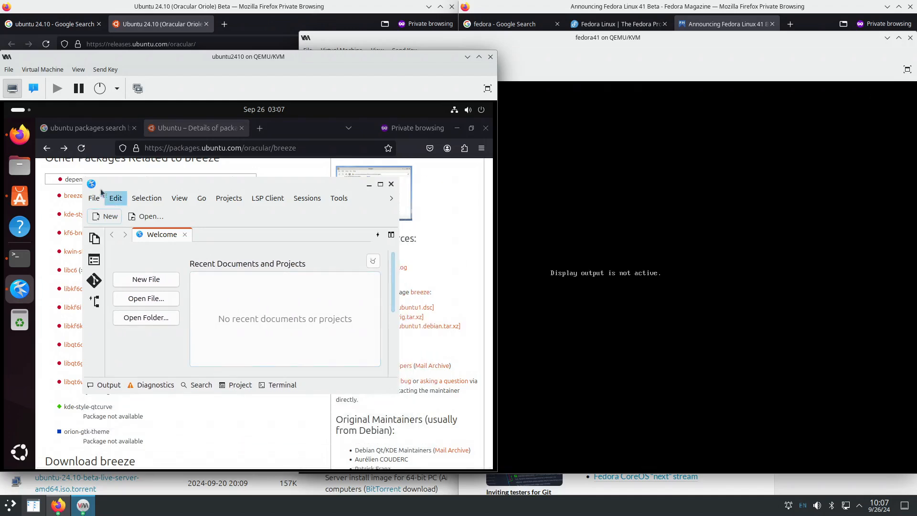
key("alt+space")
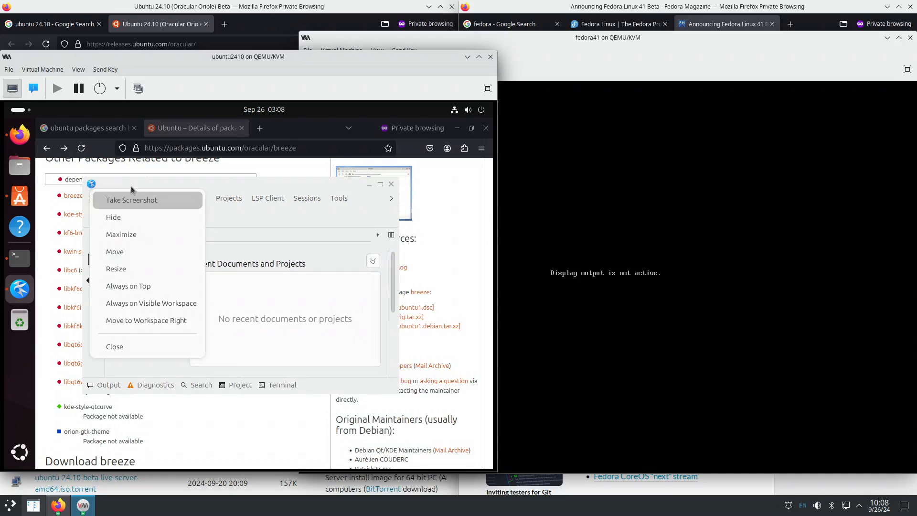
right_click(242, 188)
right_click(242, 187)
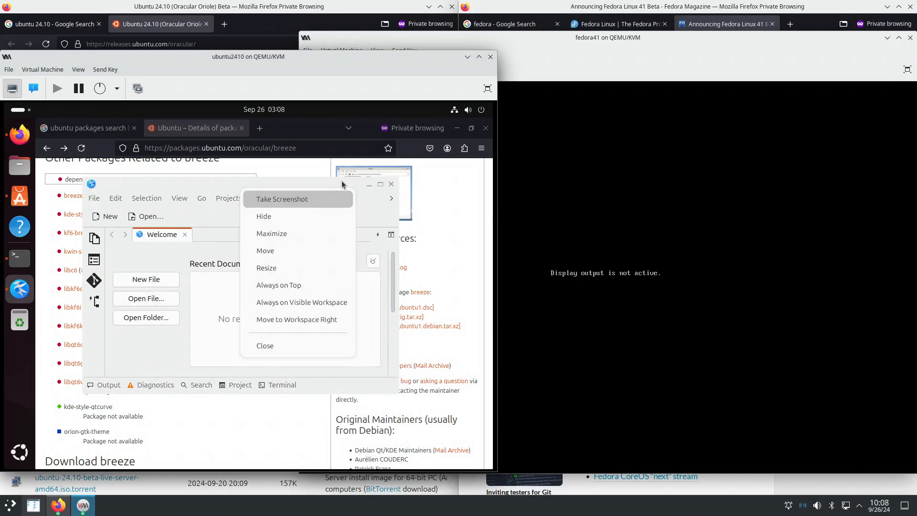
key("Escape")
- Turn off the Welcome page for new windows and type 'Hello there from Kate' in a blank document
scroll(299, 339, "down", 2)
left_click(180, 369)
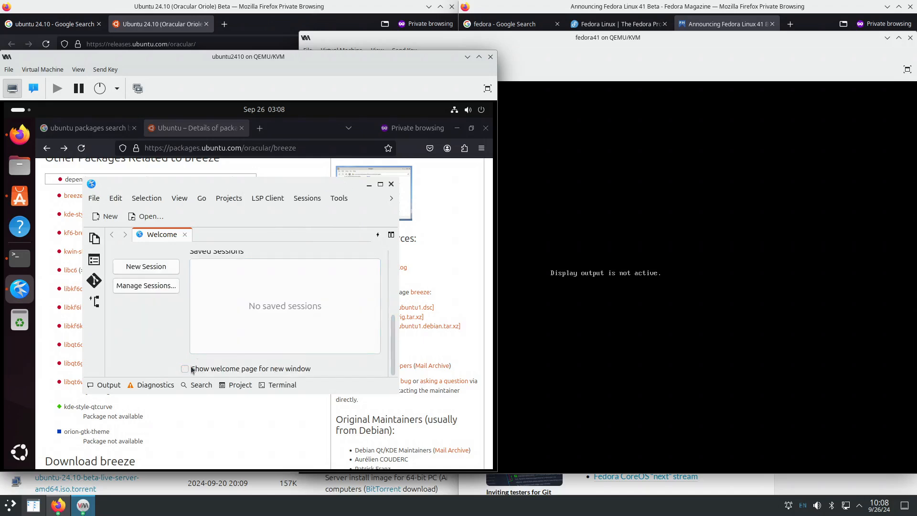
left_click(184, 234)
type("Hello")
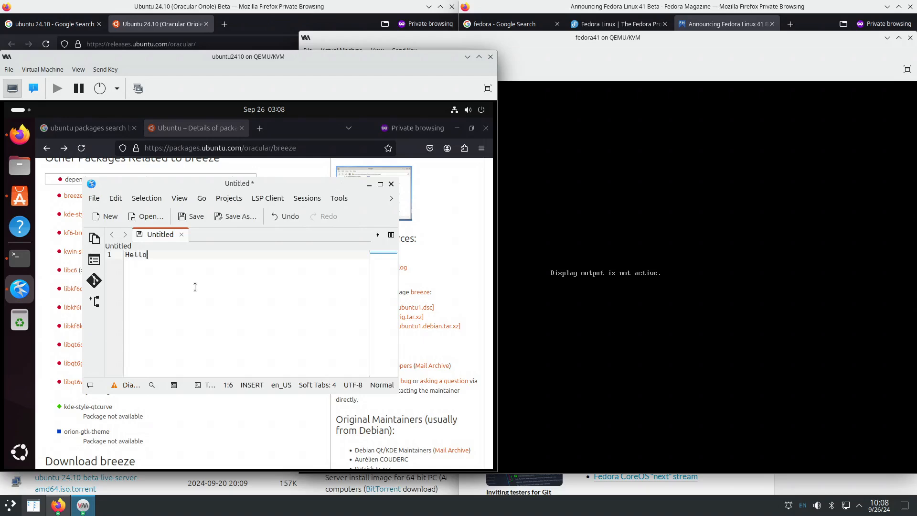
type(" there from Kate.")
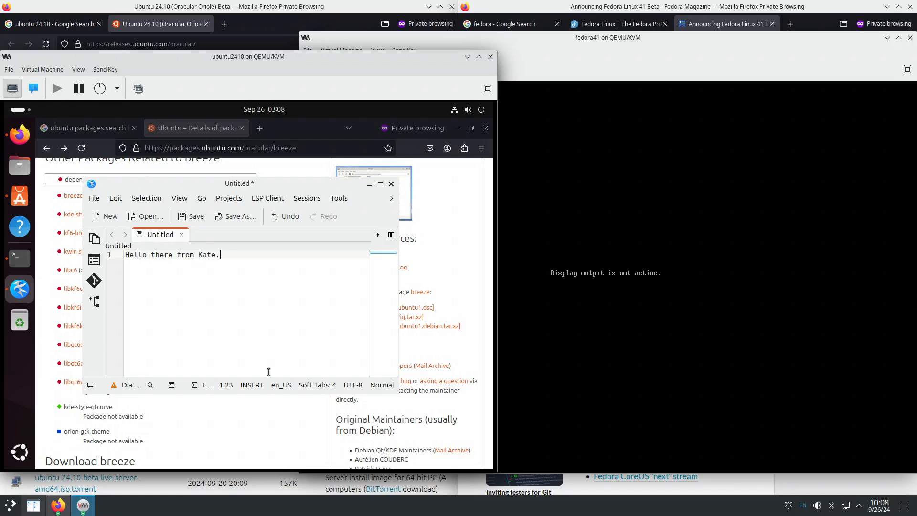
- Maximize Kate, hide its Documents side panel, and restore the window to a smaller size
left_click(380, 184)
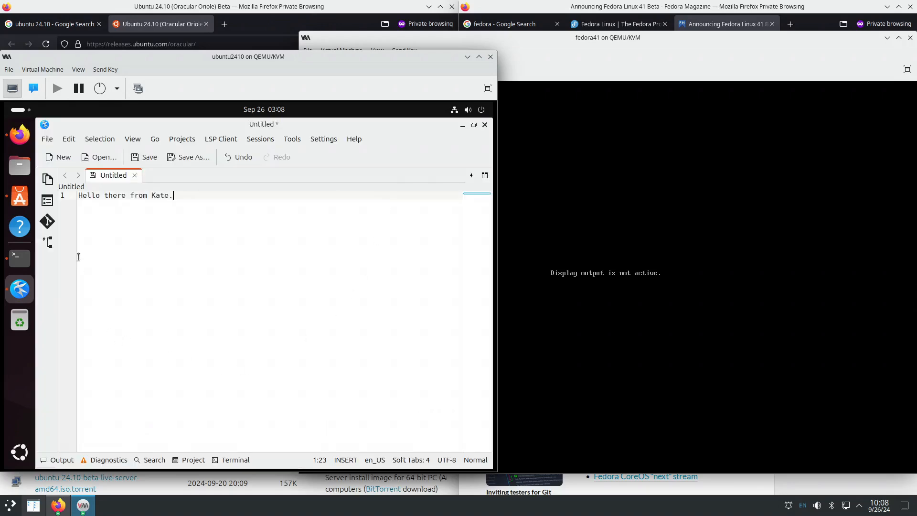
left_click(47, 180)
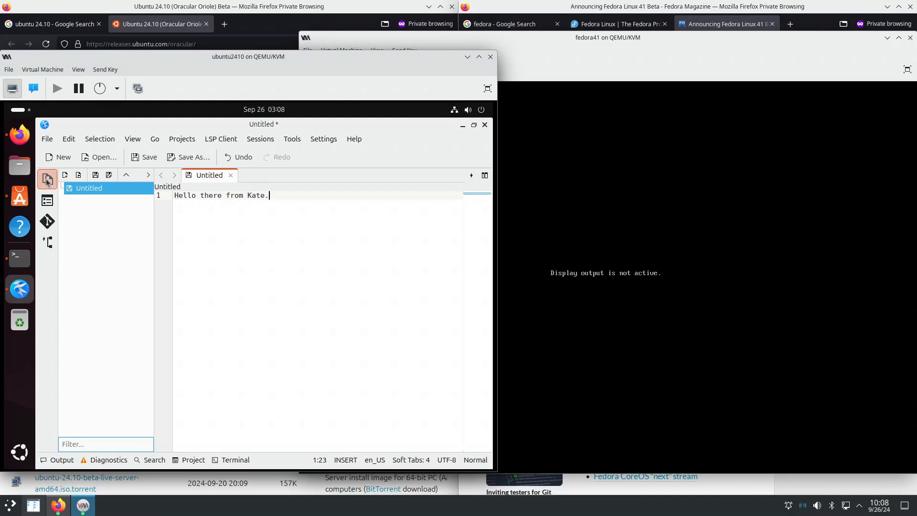
left_click(48, 180)
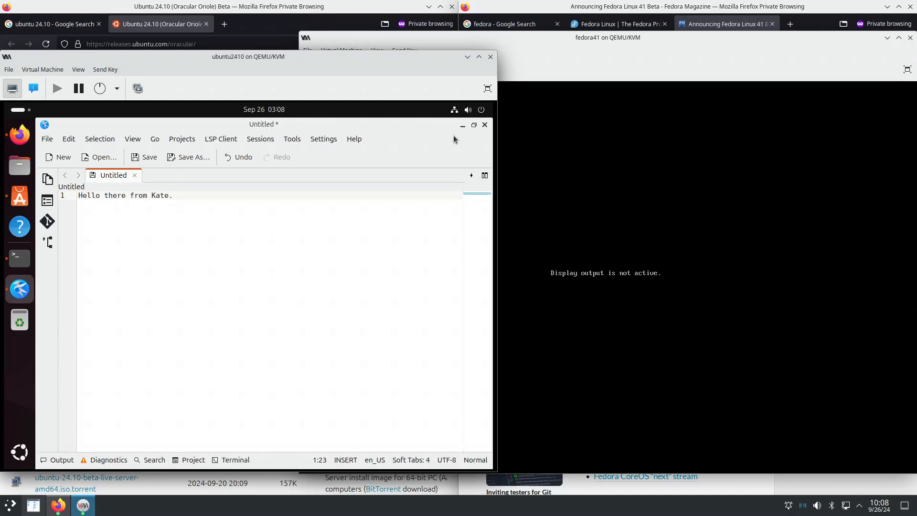
left_click(474, 126)
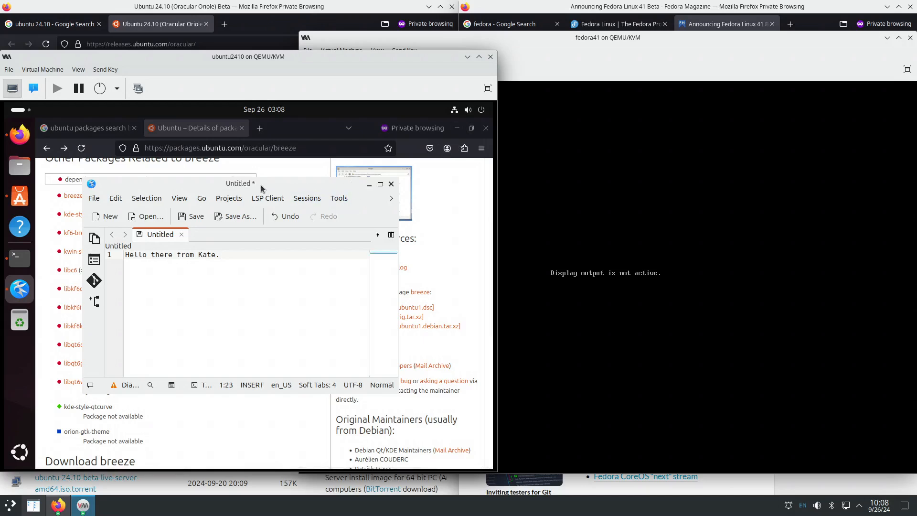
- Snap Kate to the left half, then pull it out and snap it to the right half
left_click_drag(261, 184, 52, 266)
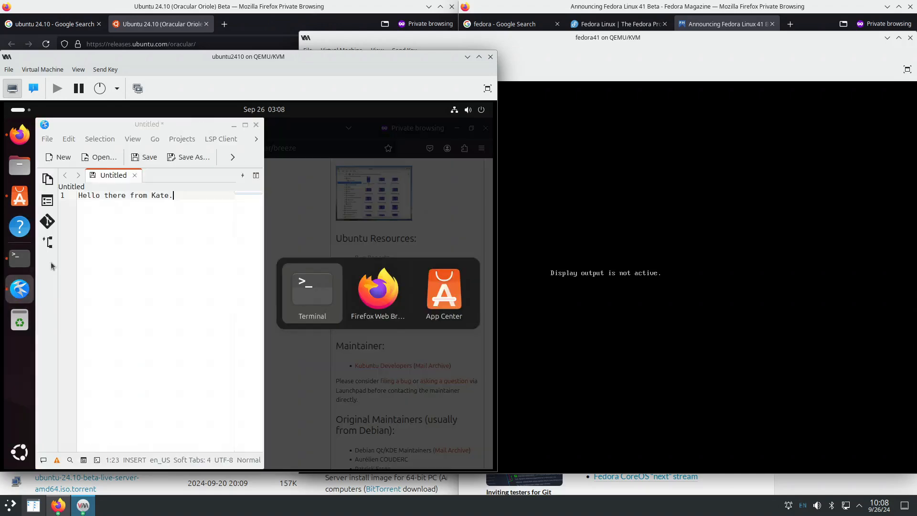
left_click(174, 125)
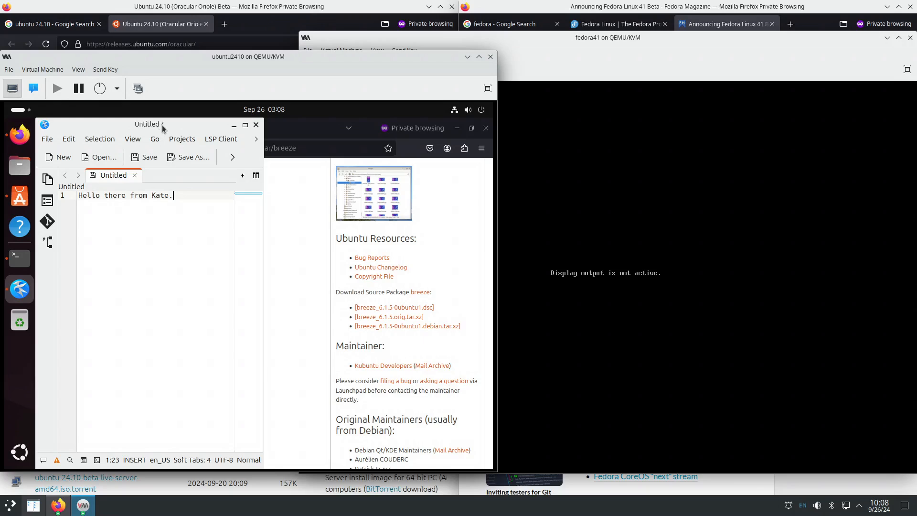
left_click_drag(162, 125, 484, 227)
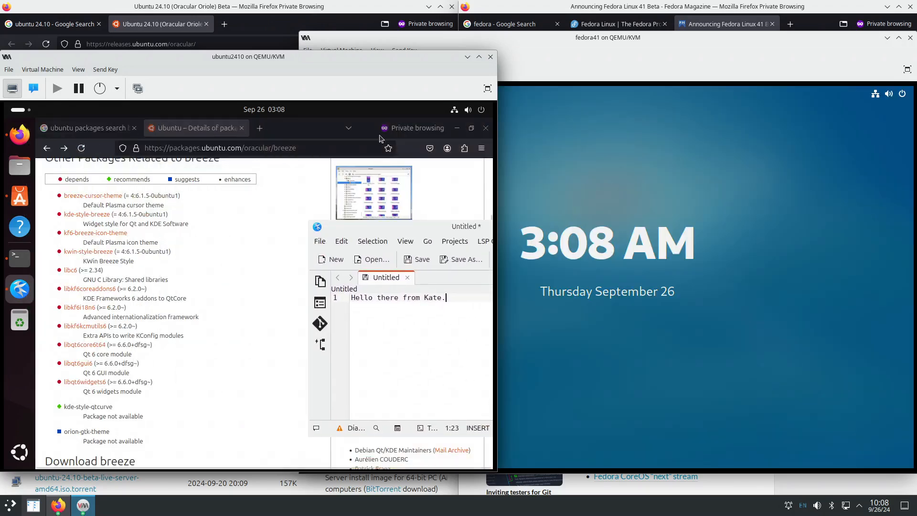
left_click_drag(395, 227, 495, 245)
left_click(375, 130)
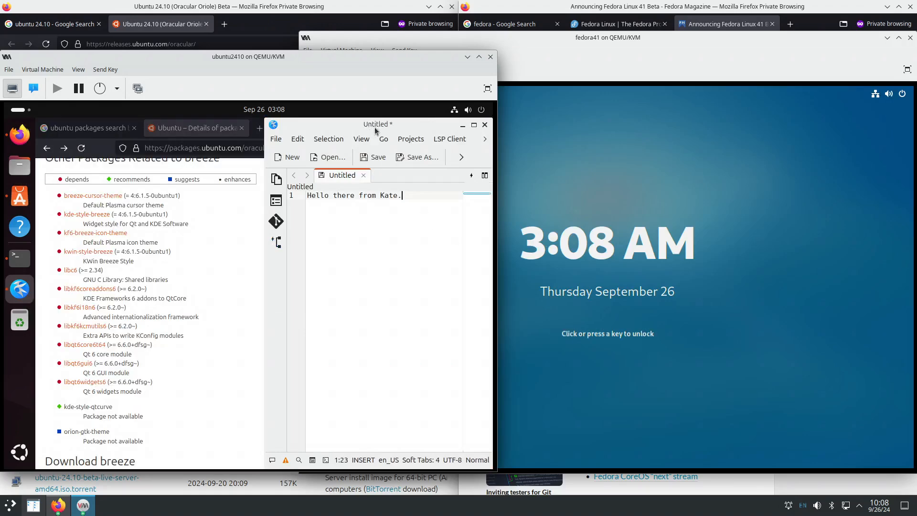
- Snap Kate to the top-right quarter and the top, then unmaximize it over Firefox and show Activities
left_click_drag(375, 130, 495, 111)
left_click_drag(378, 126, 249, 111)
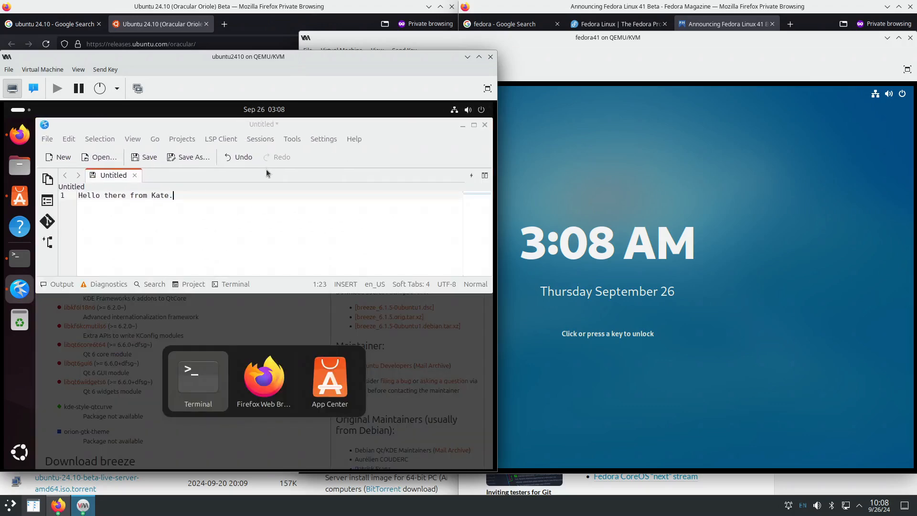
left_click(274, 125)
mouse_move(273, 125)
left_mouse_down()
mouse_move(260, 214)
mouse_move(265, 119)
mouse_move(257, 182)
mouse_move(255, 125)
mouse_move(241, 221)
mouse_move(255, 117)
mouse_move(253, 196)
mouse_move(258, 124)
left_mouse_up()
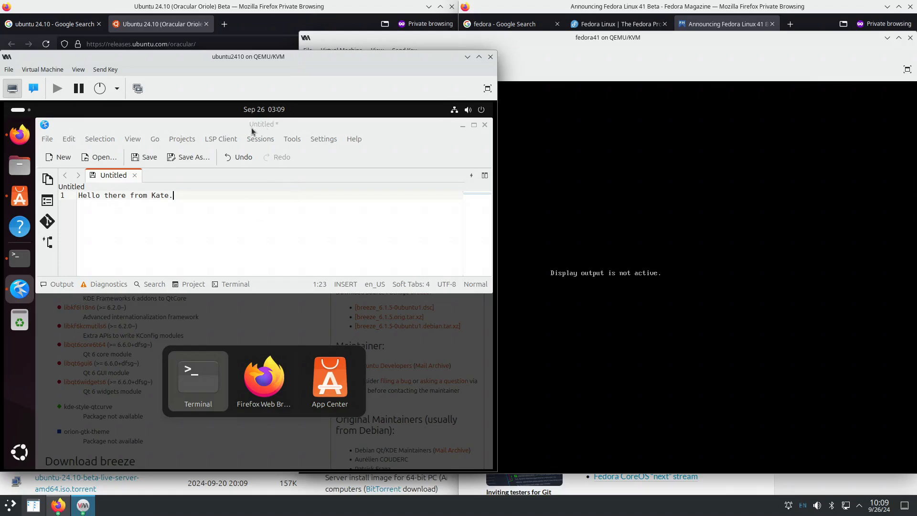
left_click(257, 130)
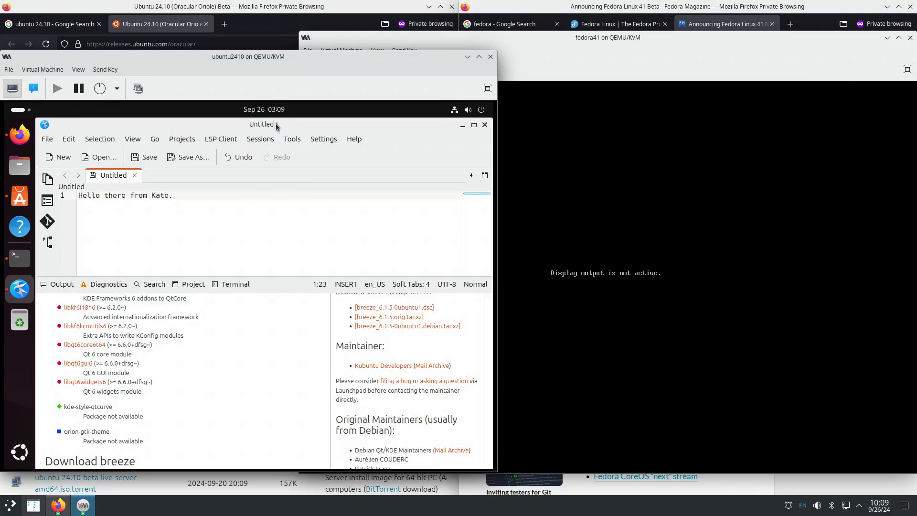
left_click_drag(276, 125, 274, 169)
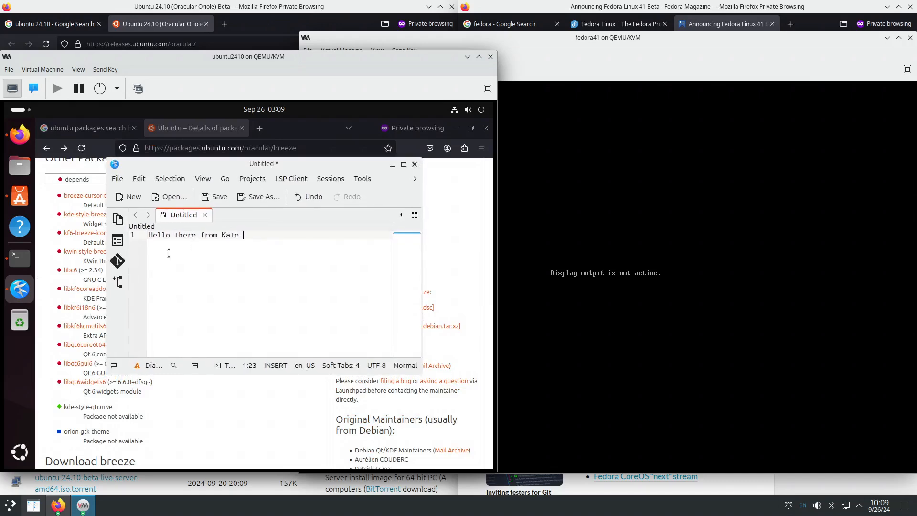
left_click(20, 112)
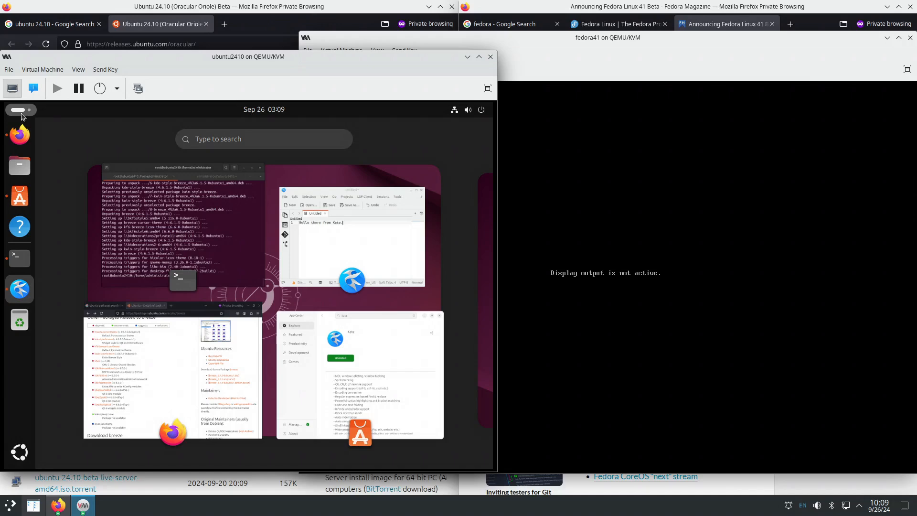
- Open GNOME Tweaks' Windows settings and toggle maximize by double-clicking its header bar
type("tweak")
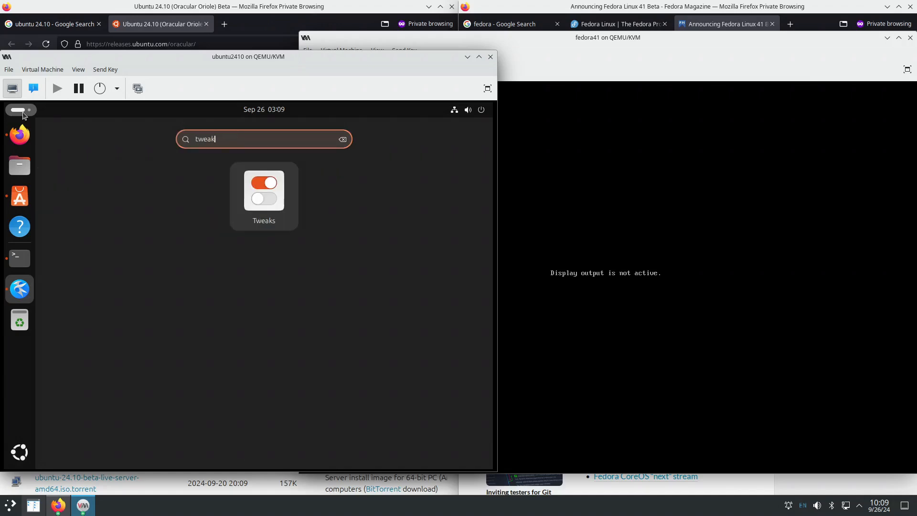
left_click(249, 194)
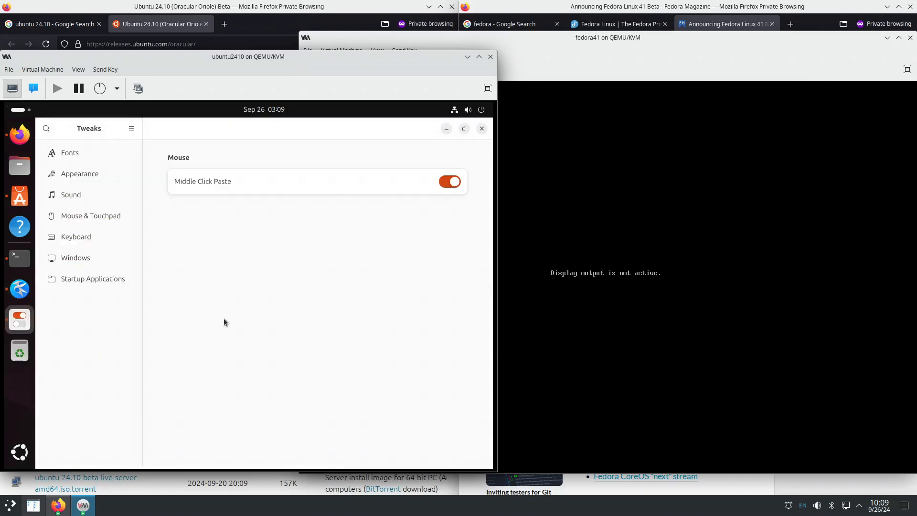
left_click(106, 264)
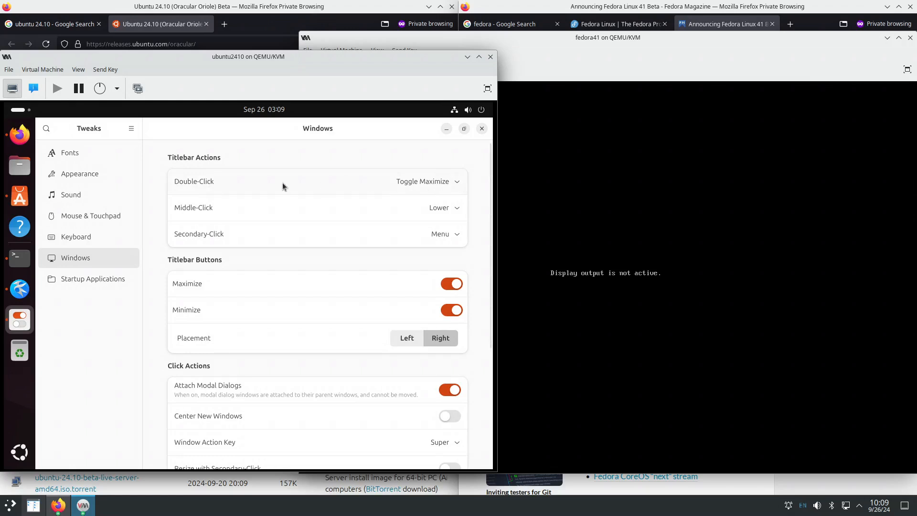
double_click(298, 130)
double_click(276, 126)
double_click(276, 124)
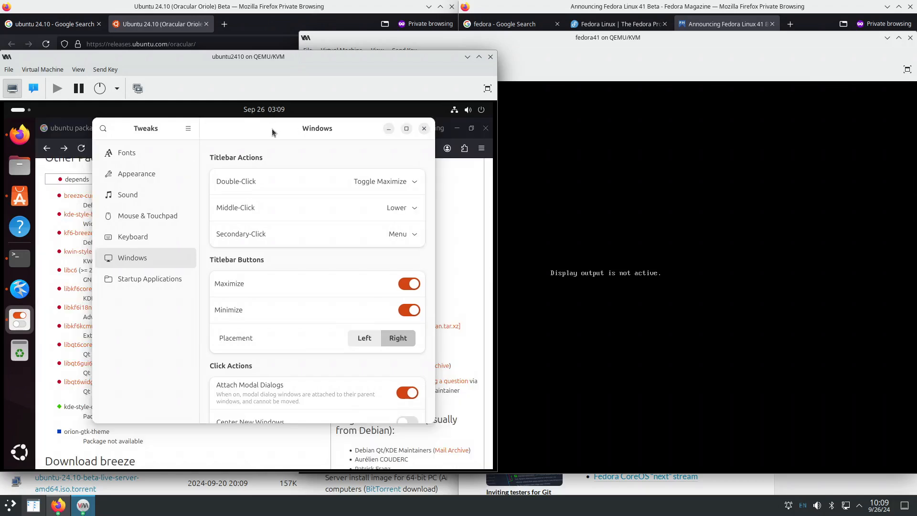
double_click(271, 128)
double_click(271, 128)
- Arrange Kate beside Tweaks, maximize Tweaks, and bring the Fedora VM window forward
left_click(20, 288)
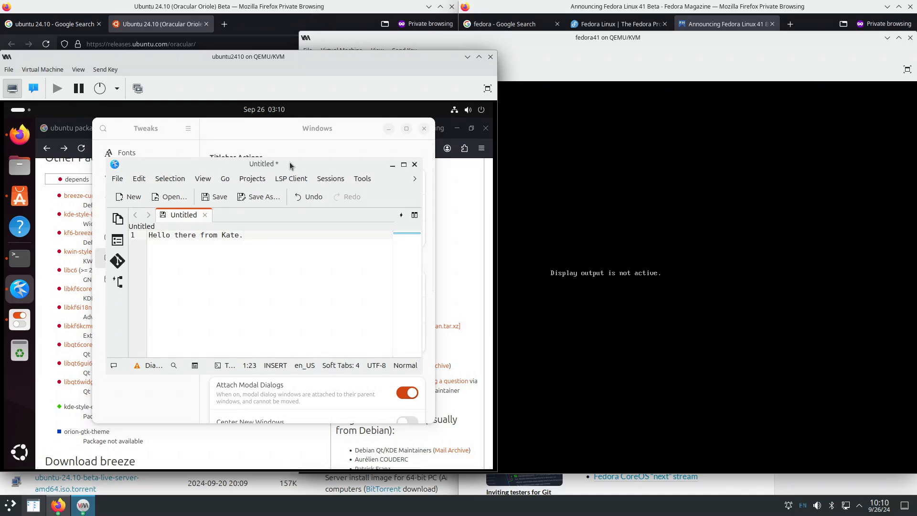
left_click(303, 132)
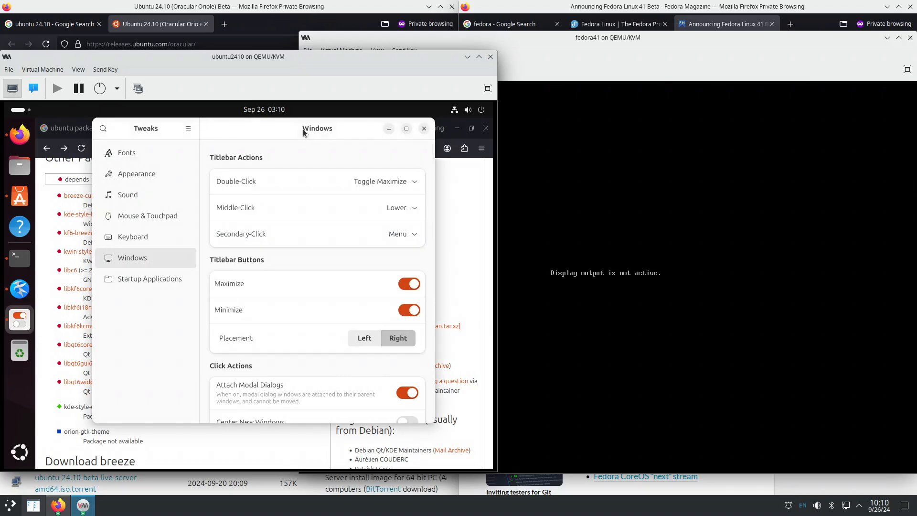
left_click(20, 288)
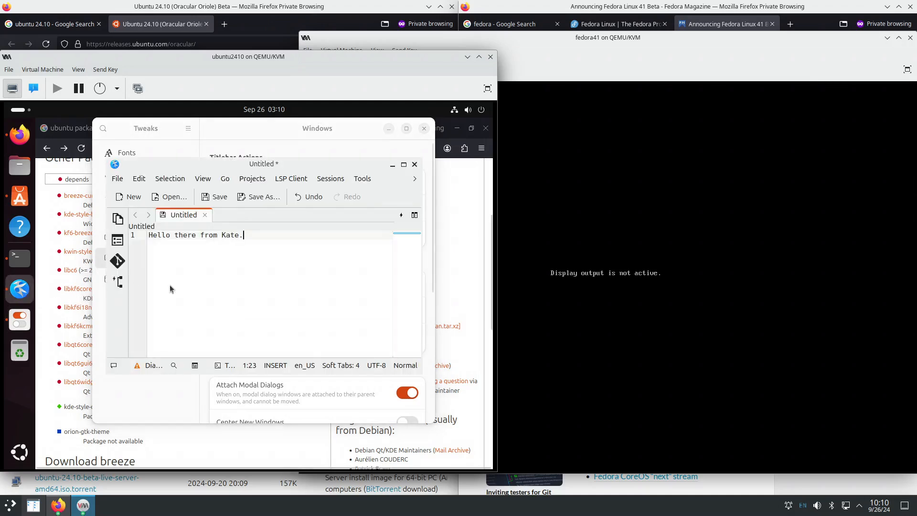
left_click_drag(264, 166, 261, 189)
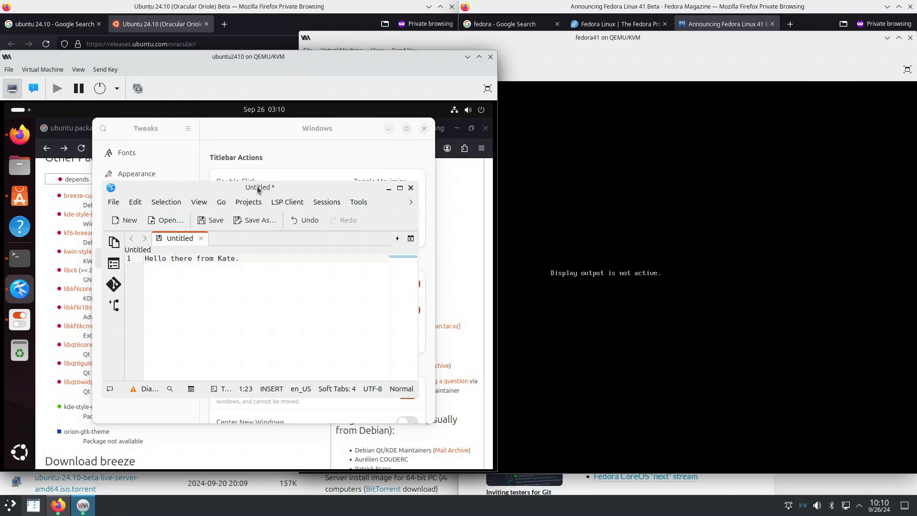
left_click_drag(257, 190, 209, 200)
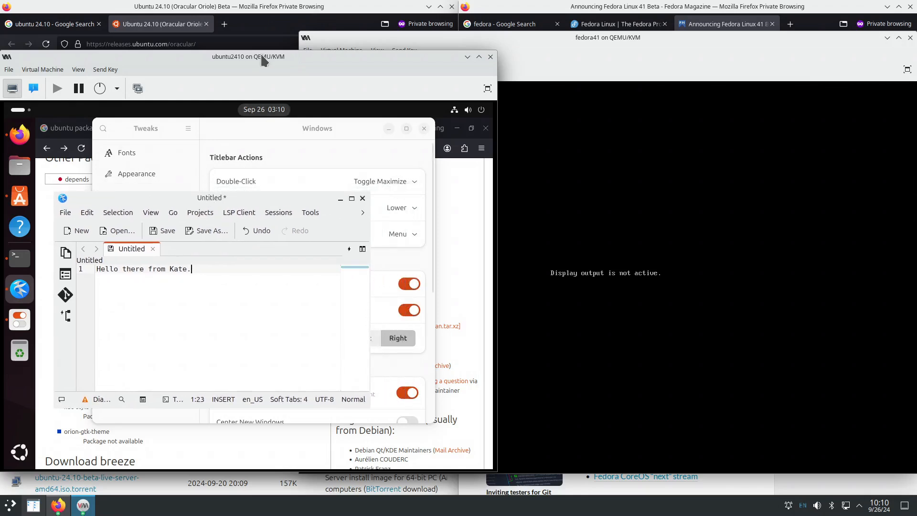
left_click(290, 132)
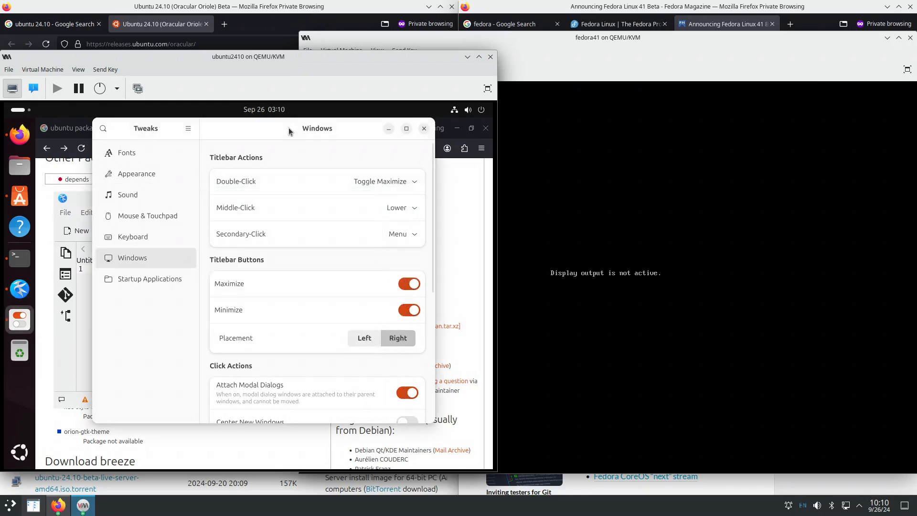
double_click(290, 131)
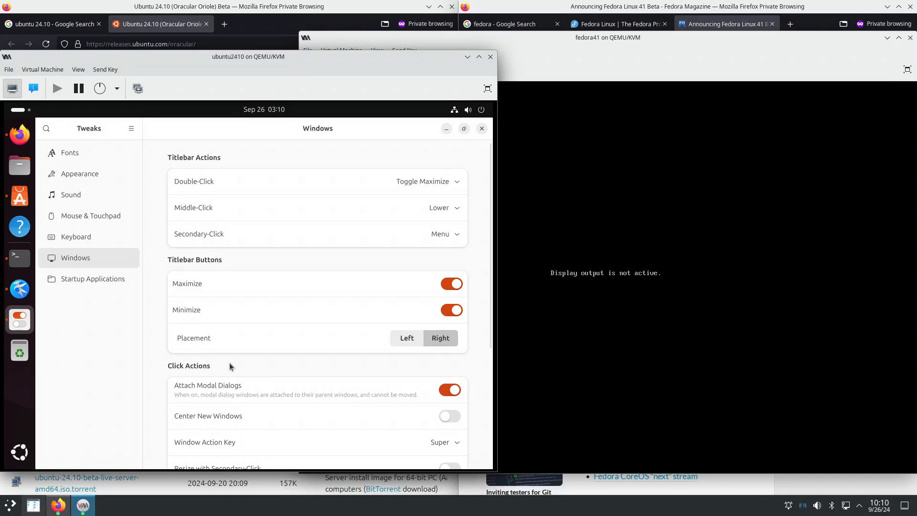
left_click(569, 334)
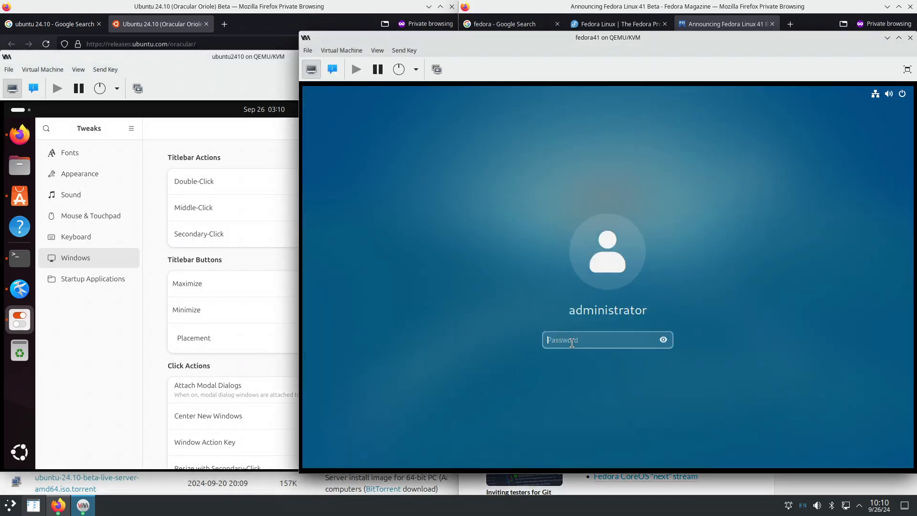
- Unlock Fedora with the account password and raise the Fedora 41 Beta announcement in Firefox
type("••••")
key("Return")
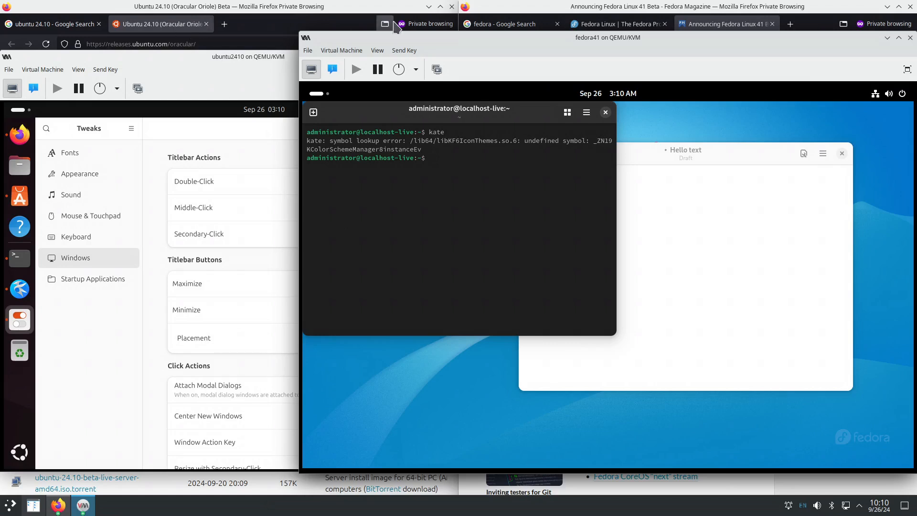
left_click(716, 24)
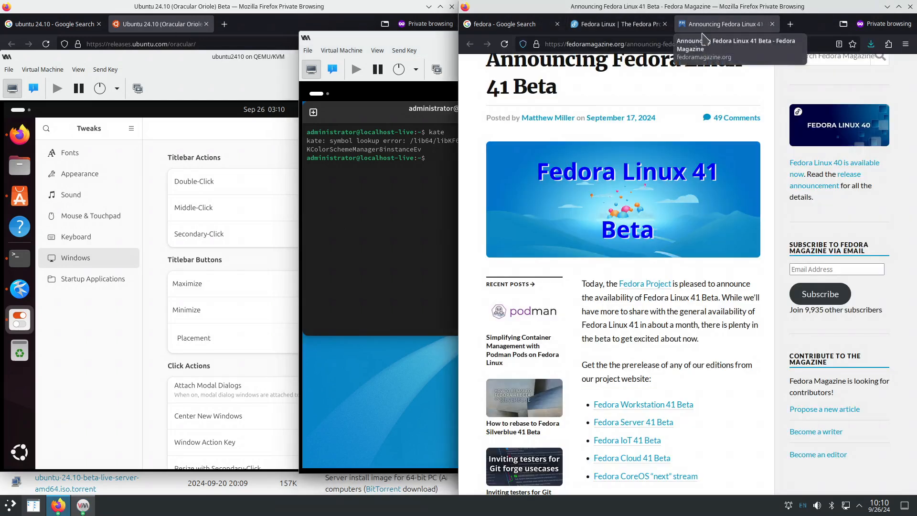